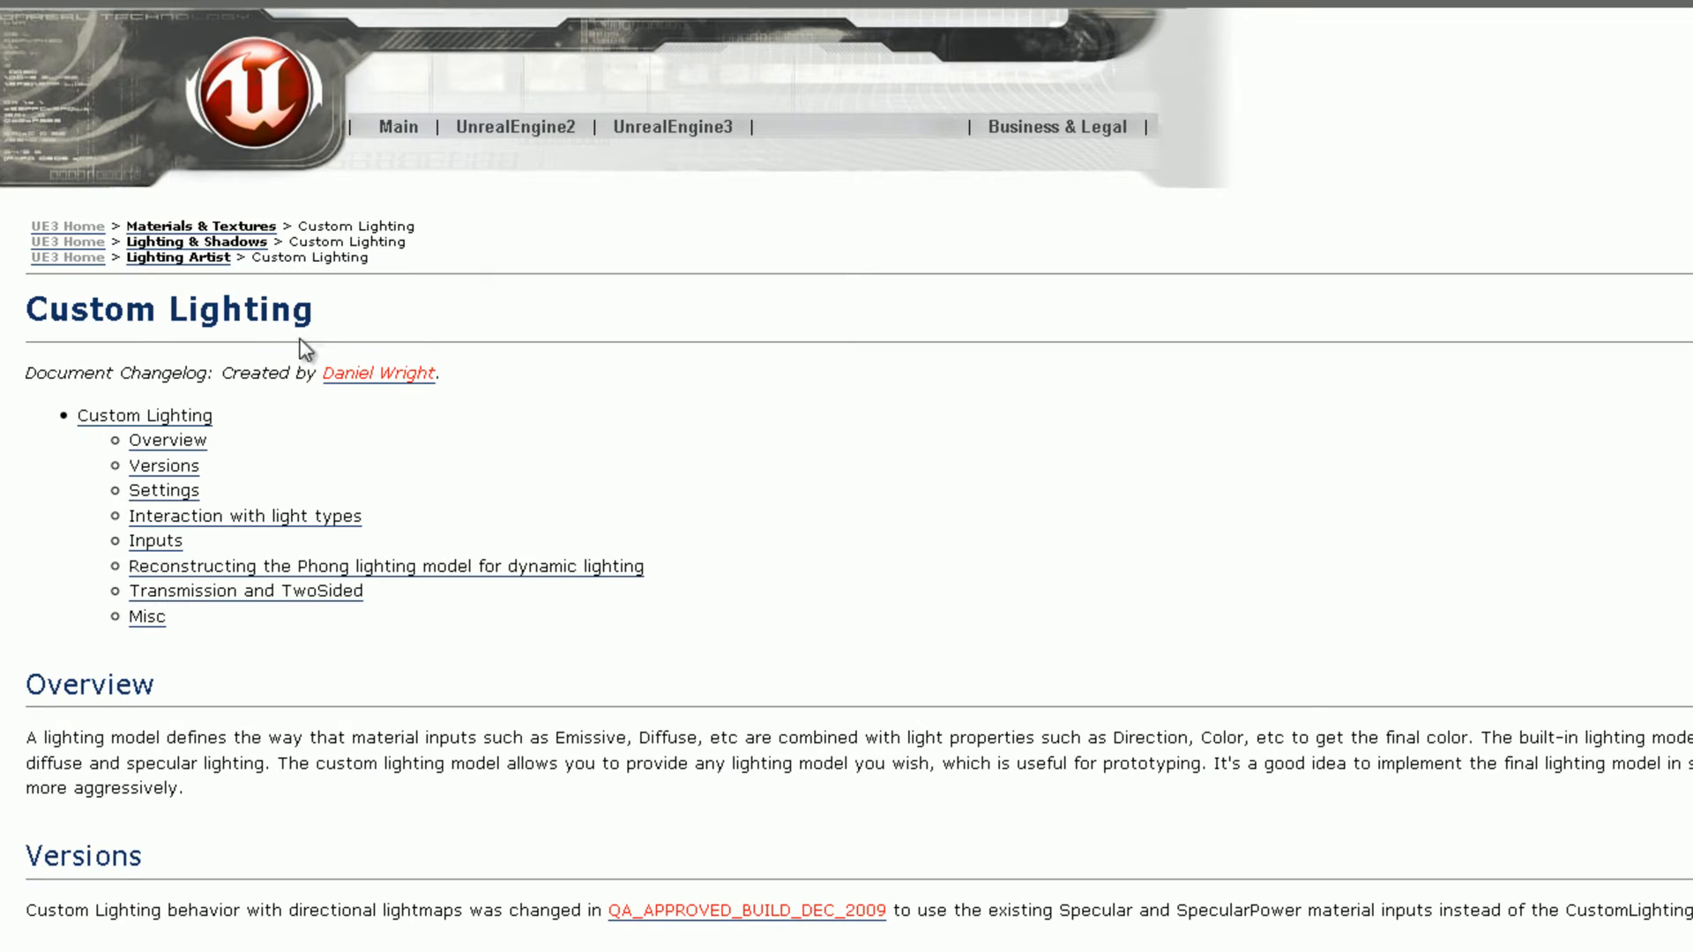
# Step: Find the example node graph of the equivalent custom lighting model on the Custom Lighting documentation page
pyautogui.scroll(-18, 410, 349)
pyautogui.scroll(3, 695, 446)
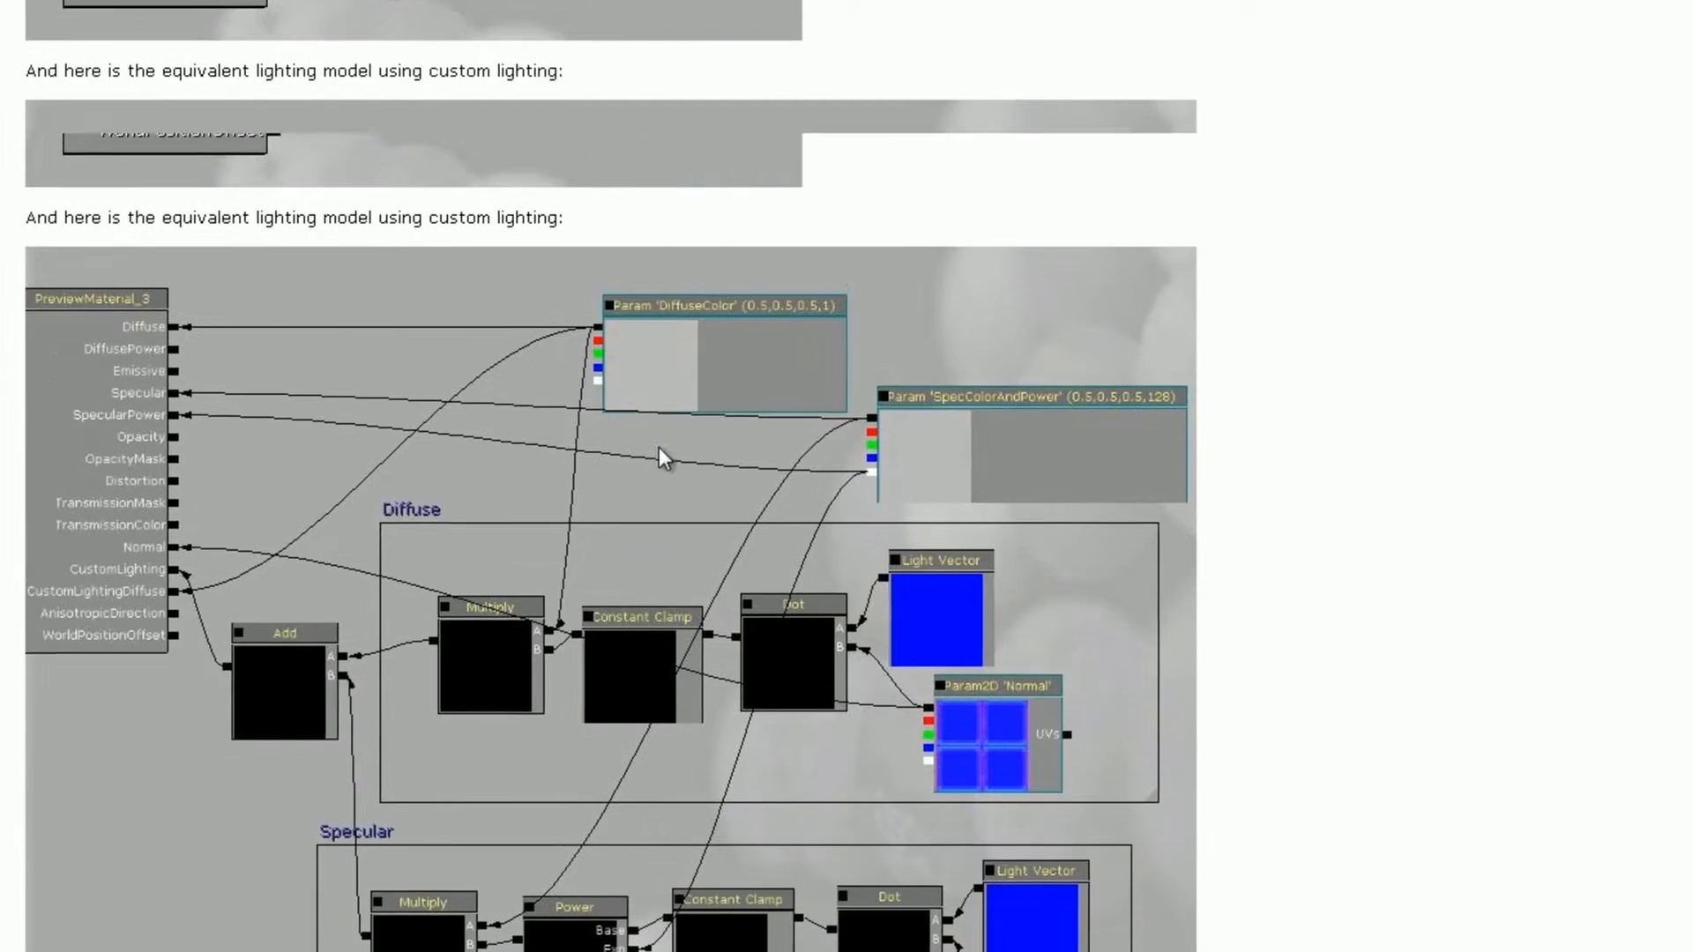
pyautogui.scroll(-3, 658, 447)
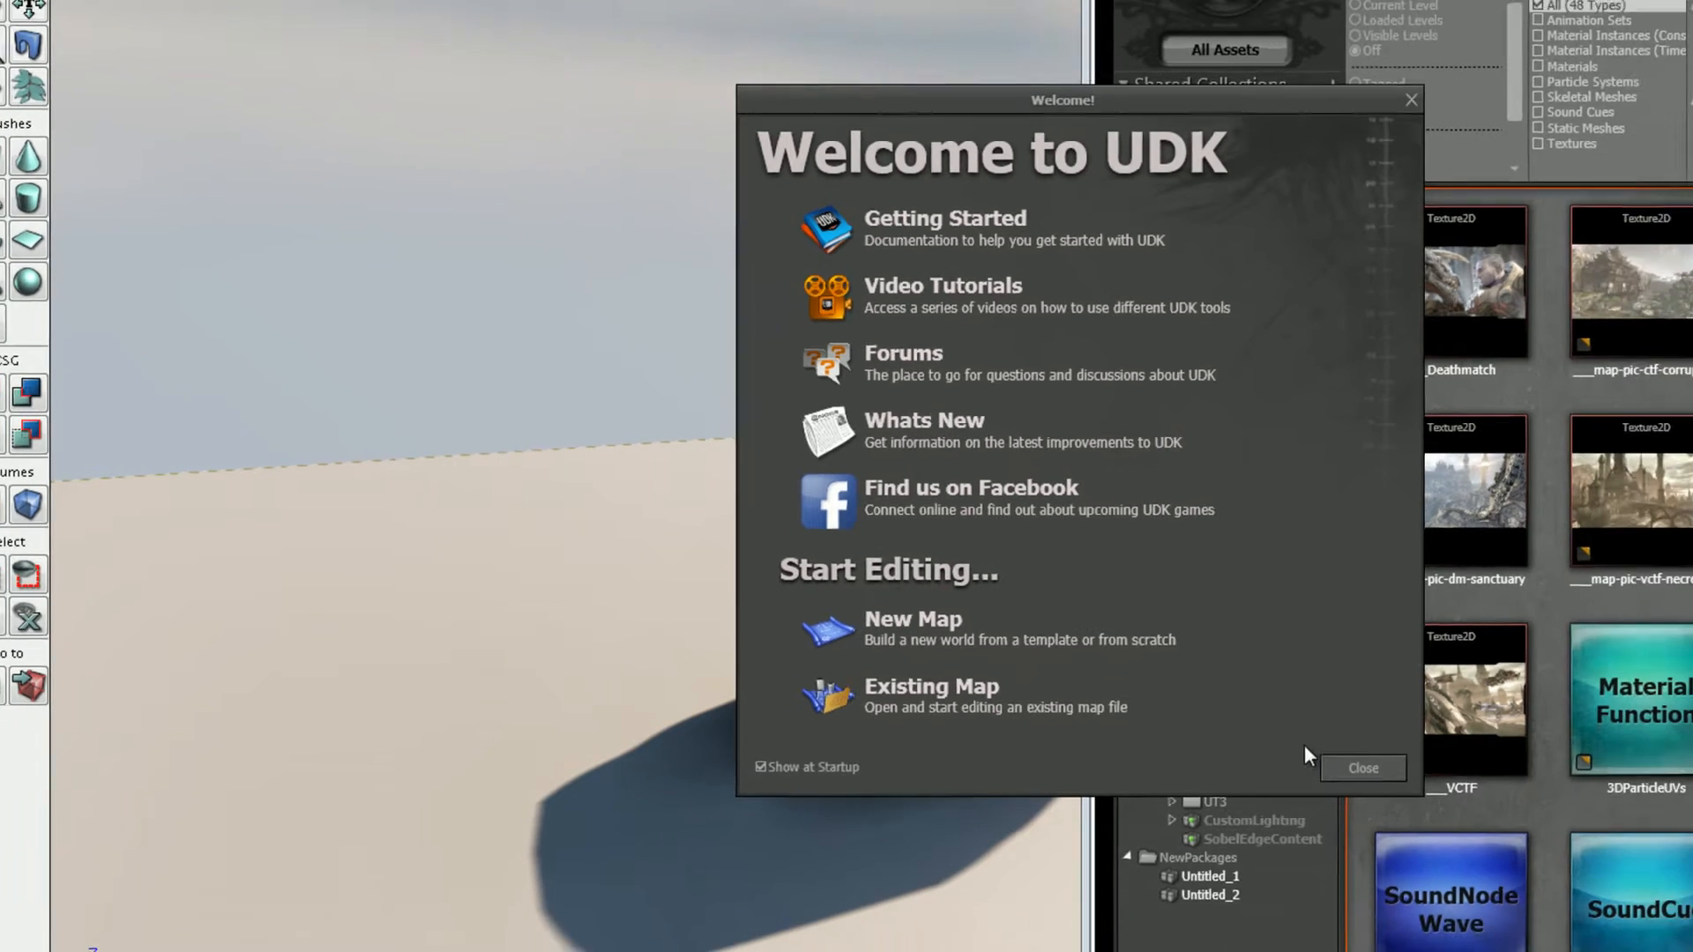
# Step: Switch to UDK and create a material named CustomLighting_Mat in the CustomLighting package with grouping Matierals
pyautogui.click(1485, 797)
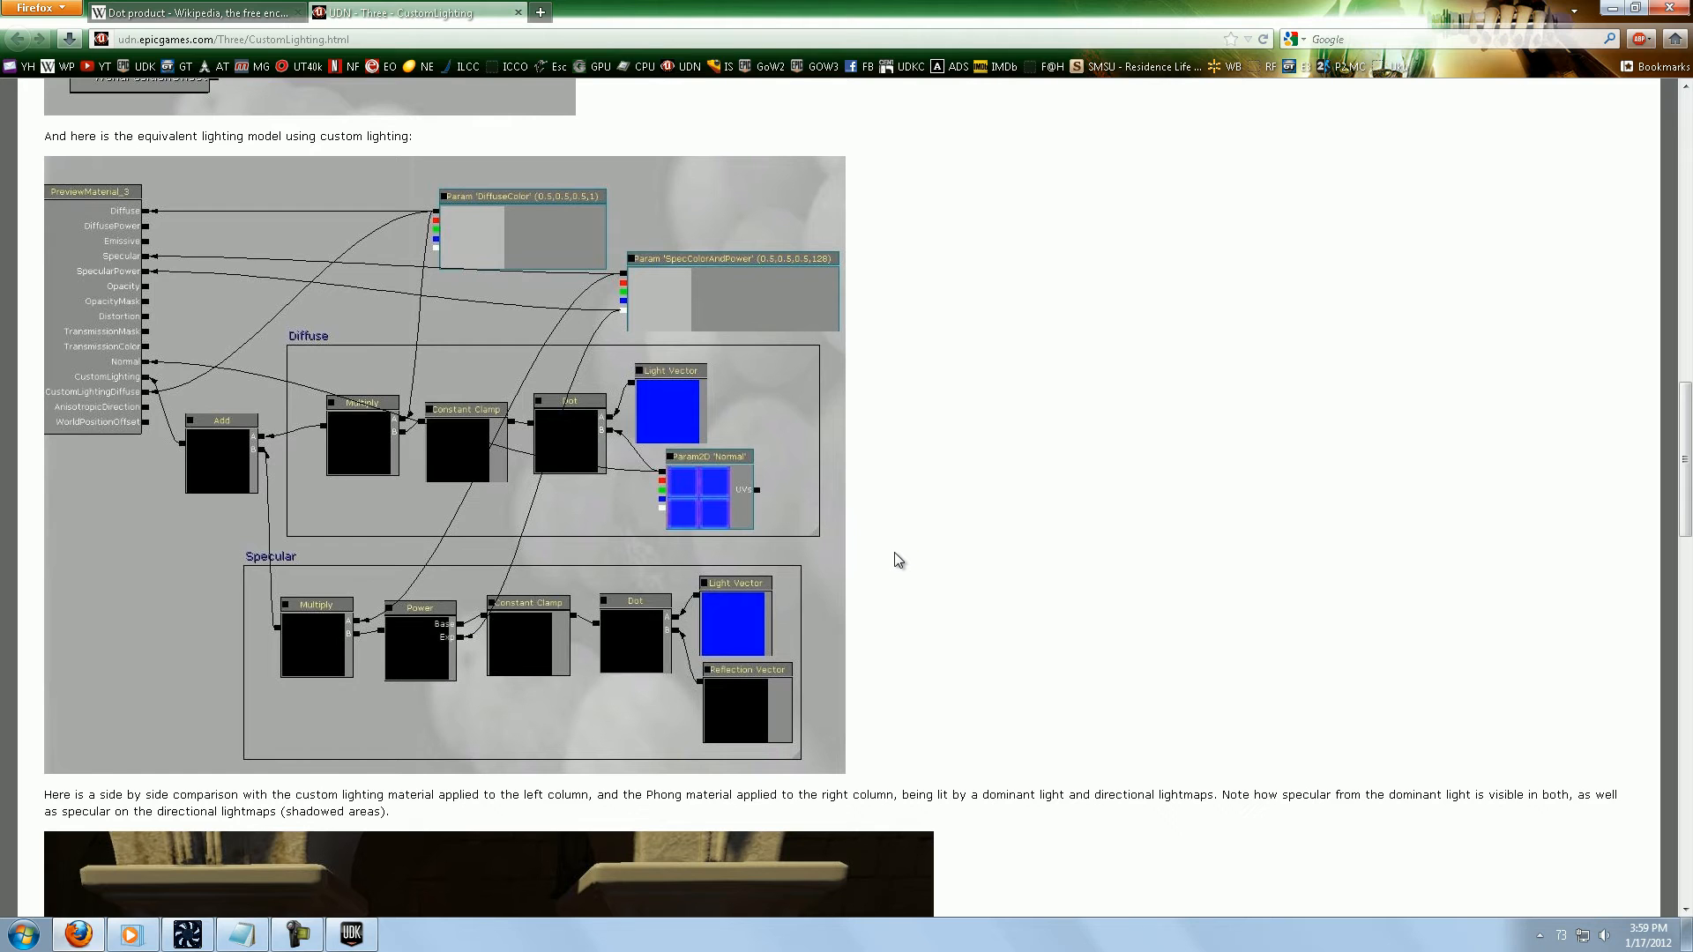
pyautogui.click(352, 934)
pyautogui.rightClick(1235, 501)
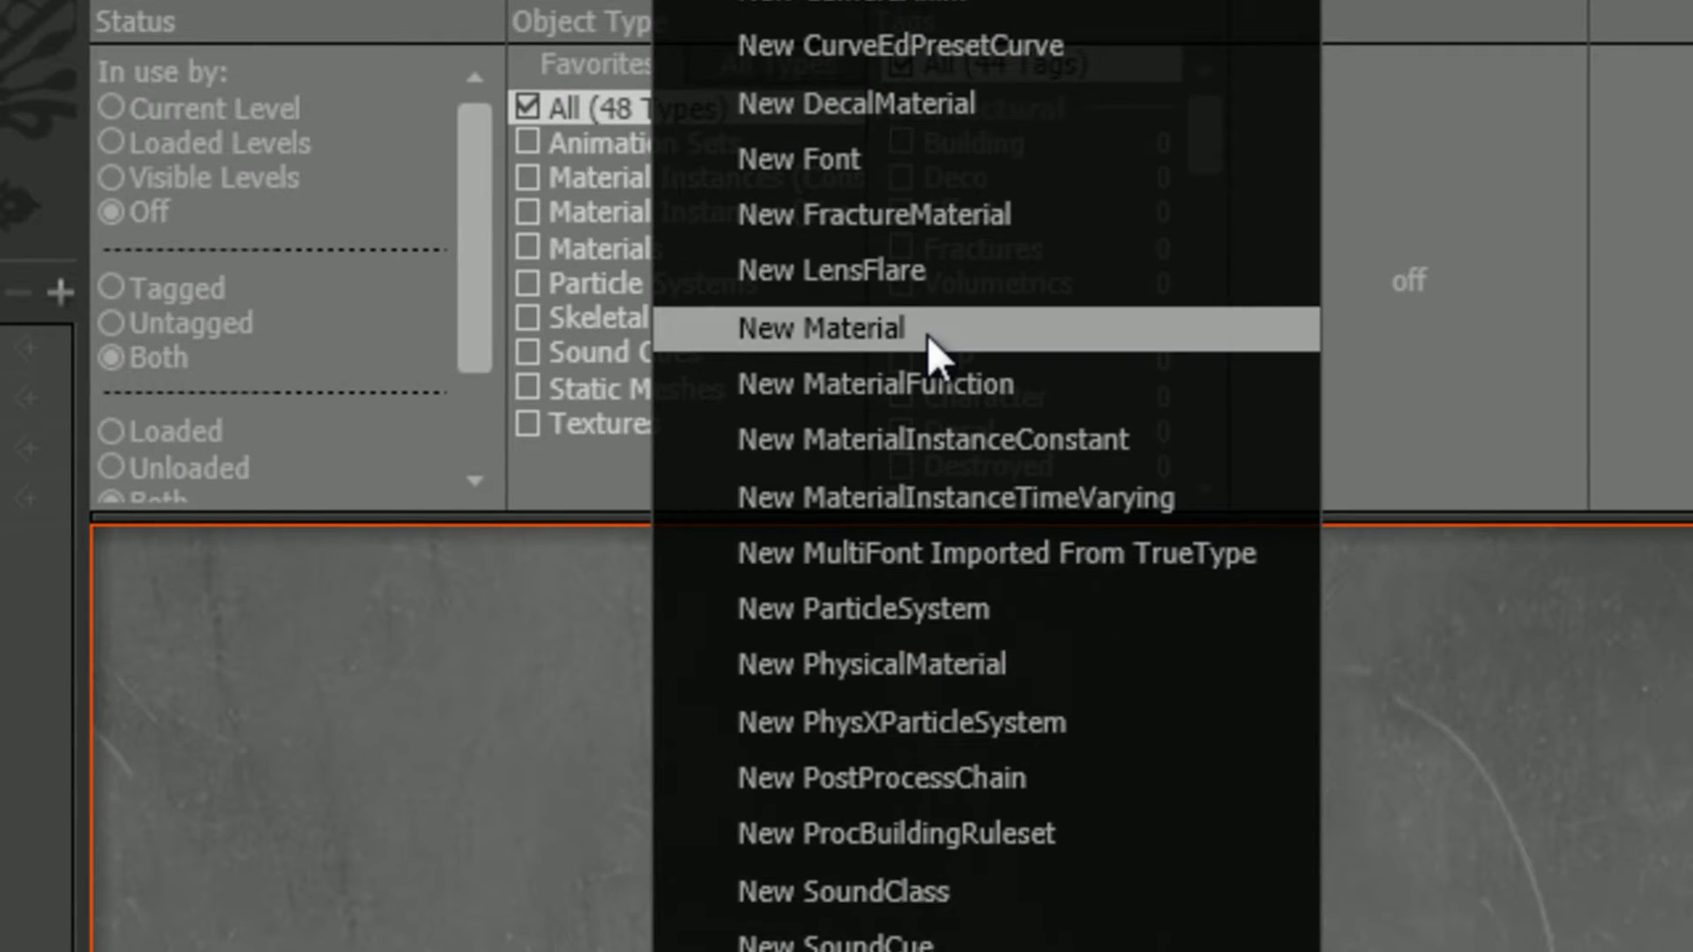
pyautogui.click(1327, 204)
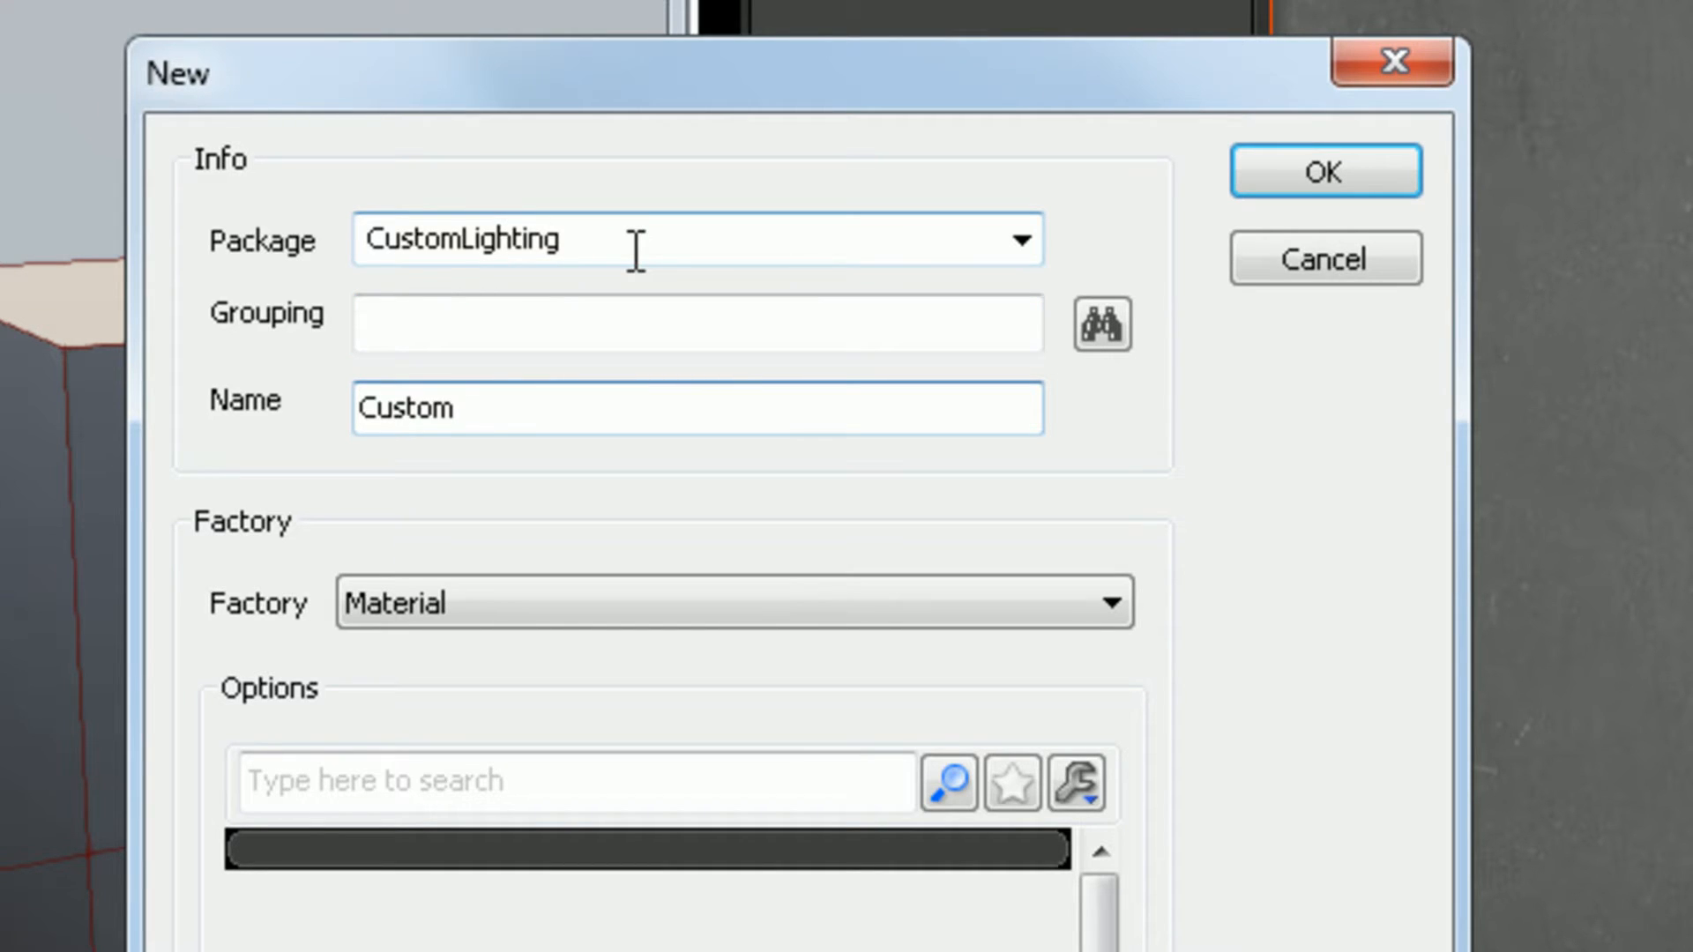
pyautogui.write('CustomLighting')
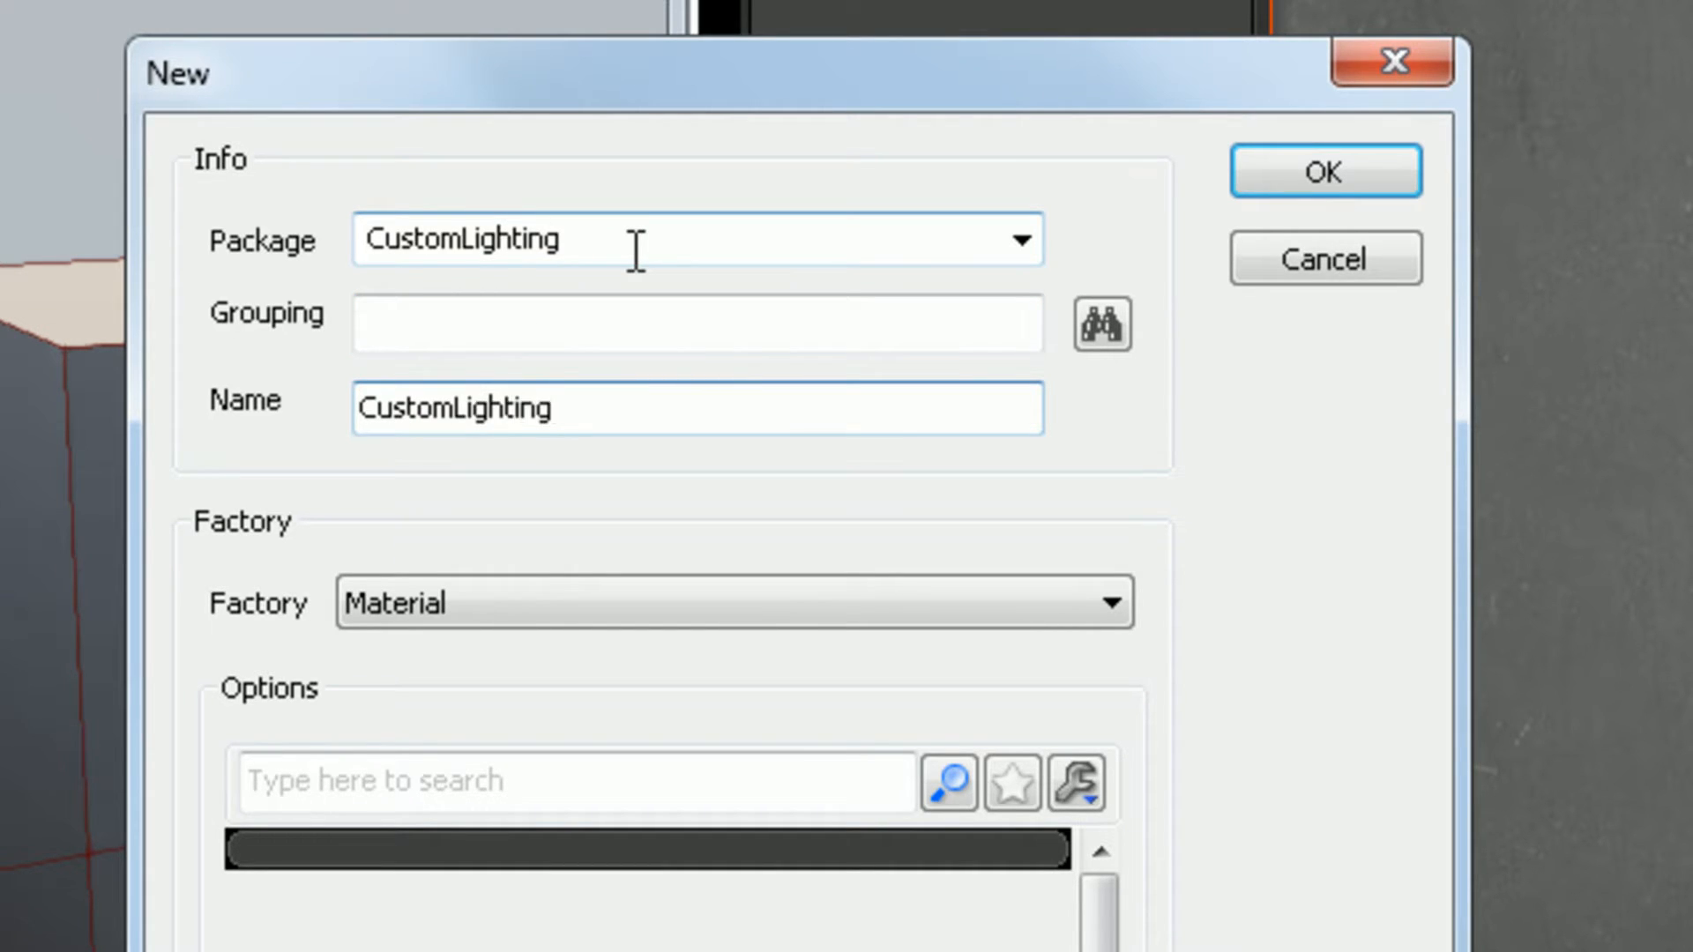
pyautogui.write('_Matiera')
pyautogui.hotkey('shift', 'Tab')
pyautogui.hotkey('shift', 'Tab')
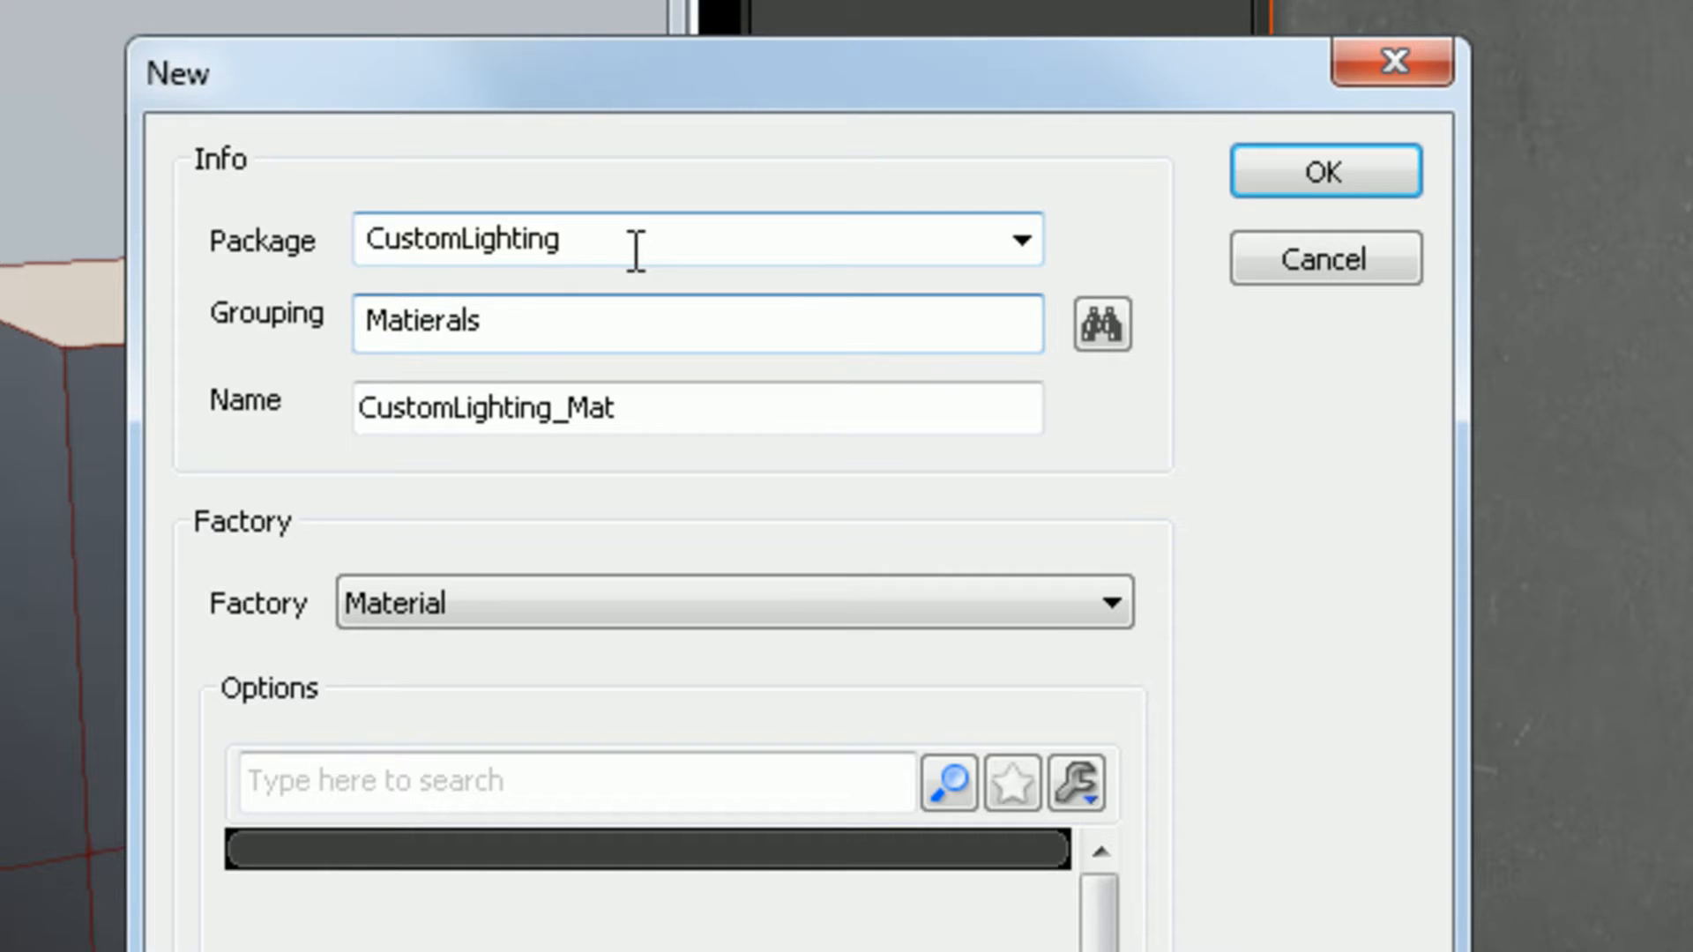
pyautogui.press('Return')
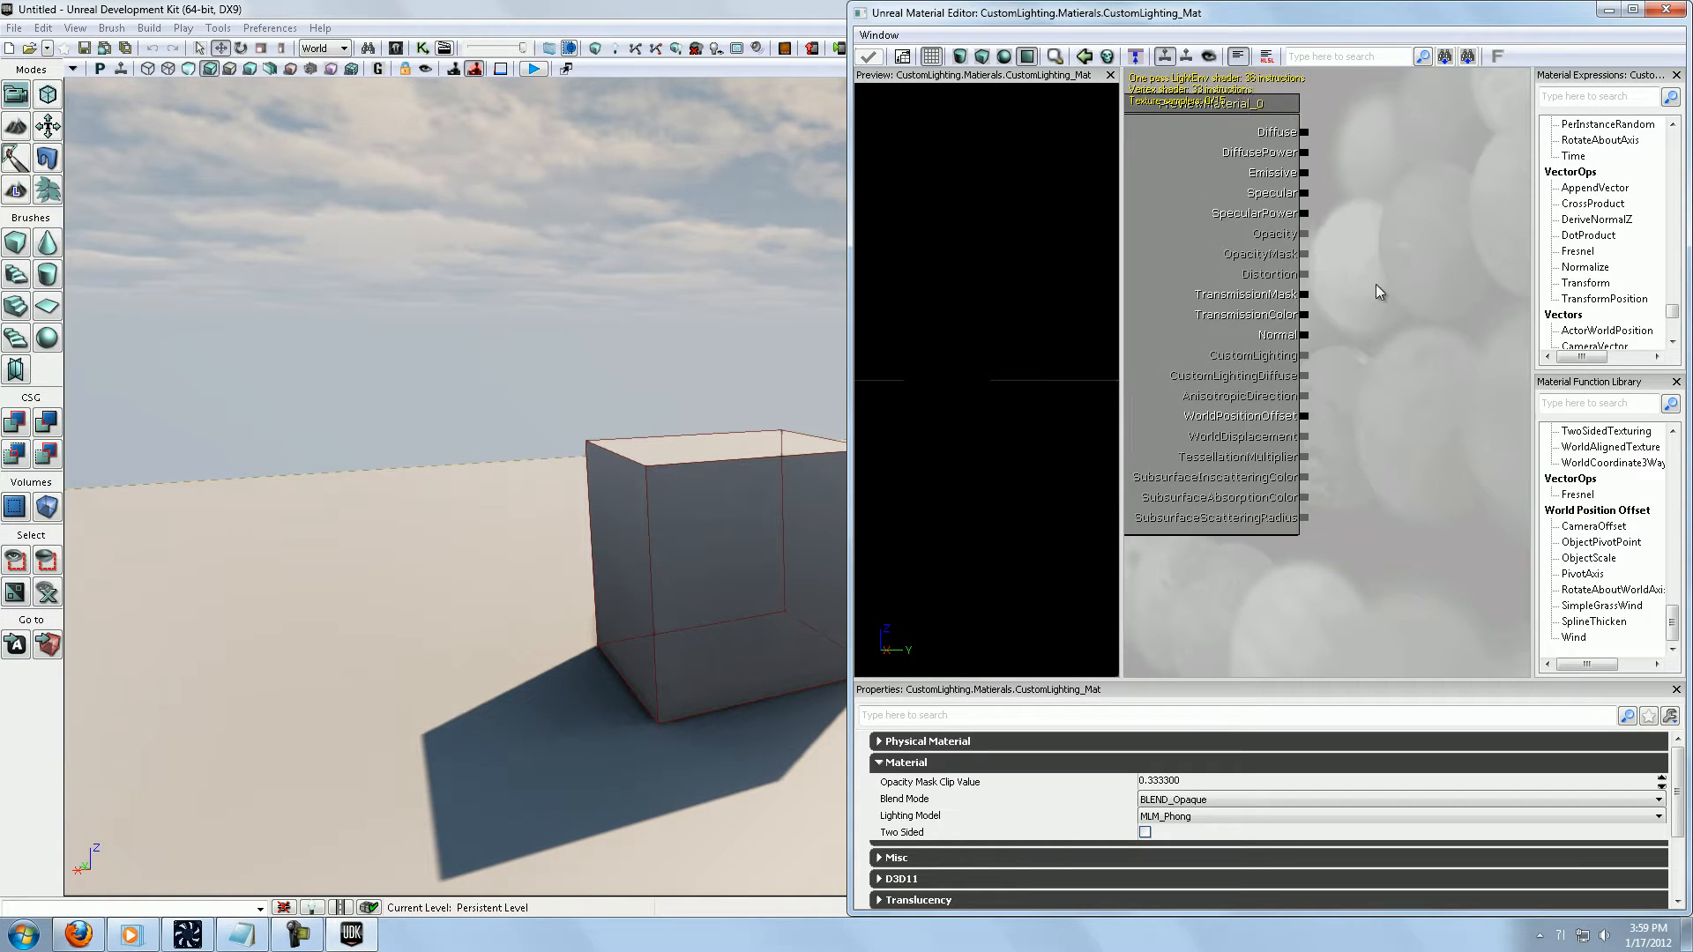
# Step: Maximize the material editor and set the material's lighting model to MLM_Custom
pyautogui.doubleClick(1278, 11)
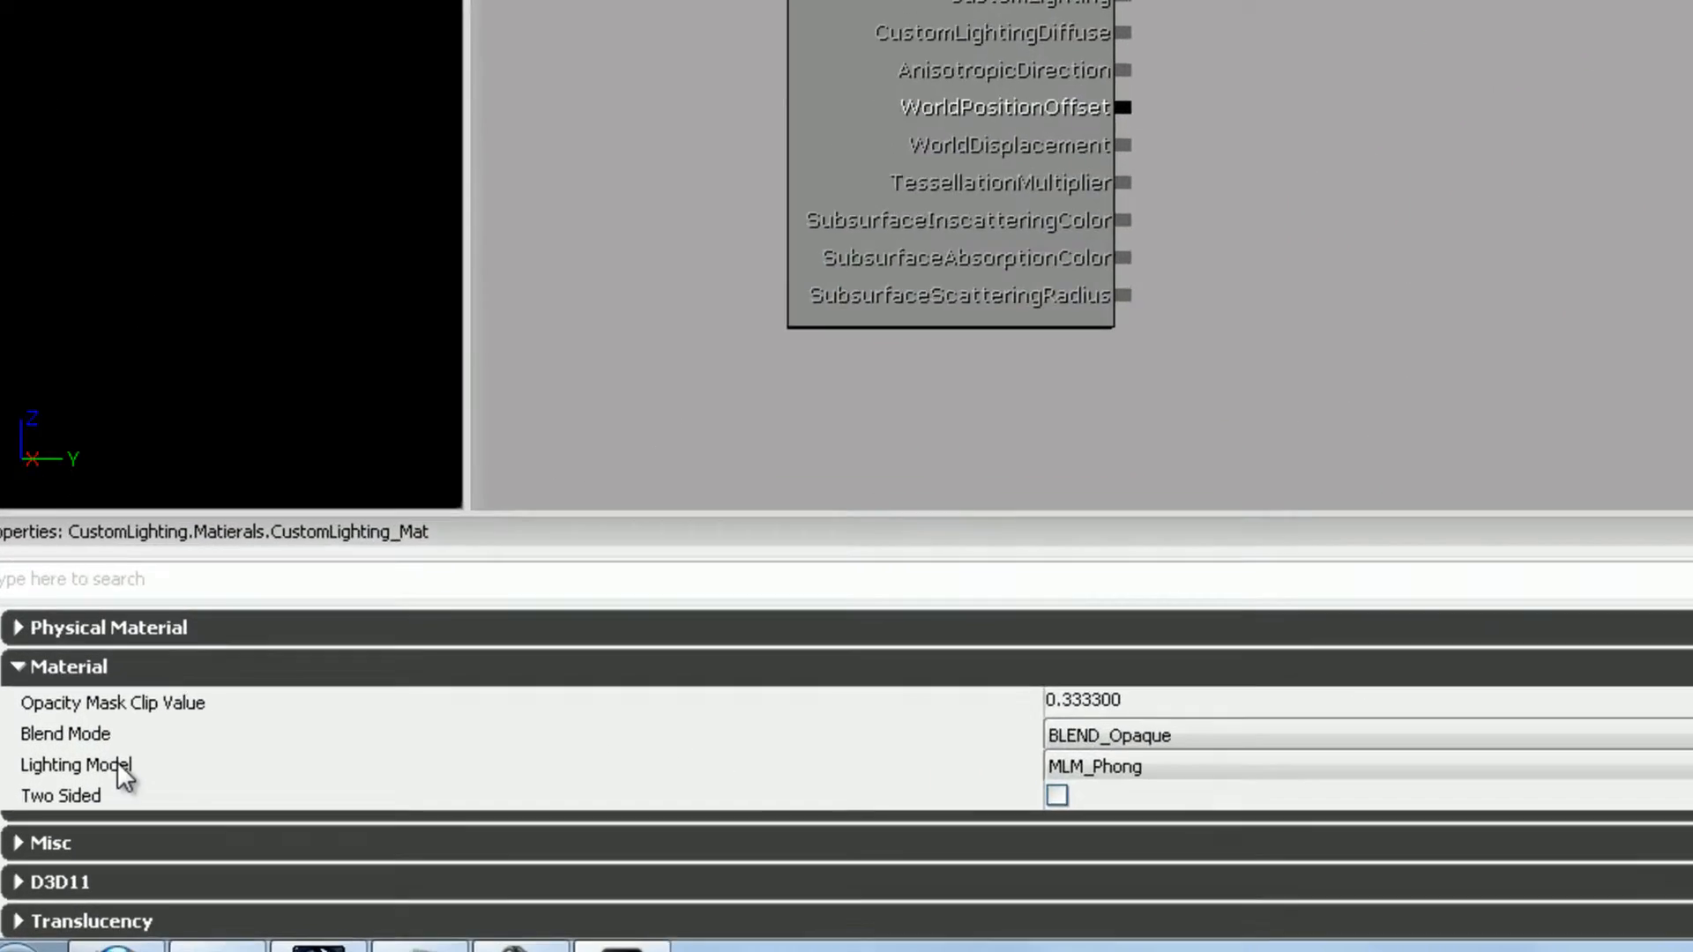
pyautogui.moveTo(78, 821)
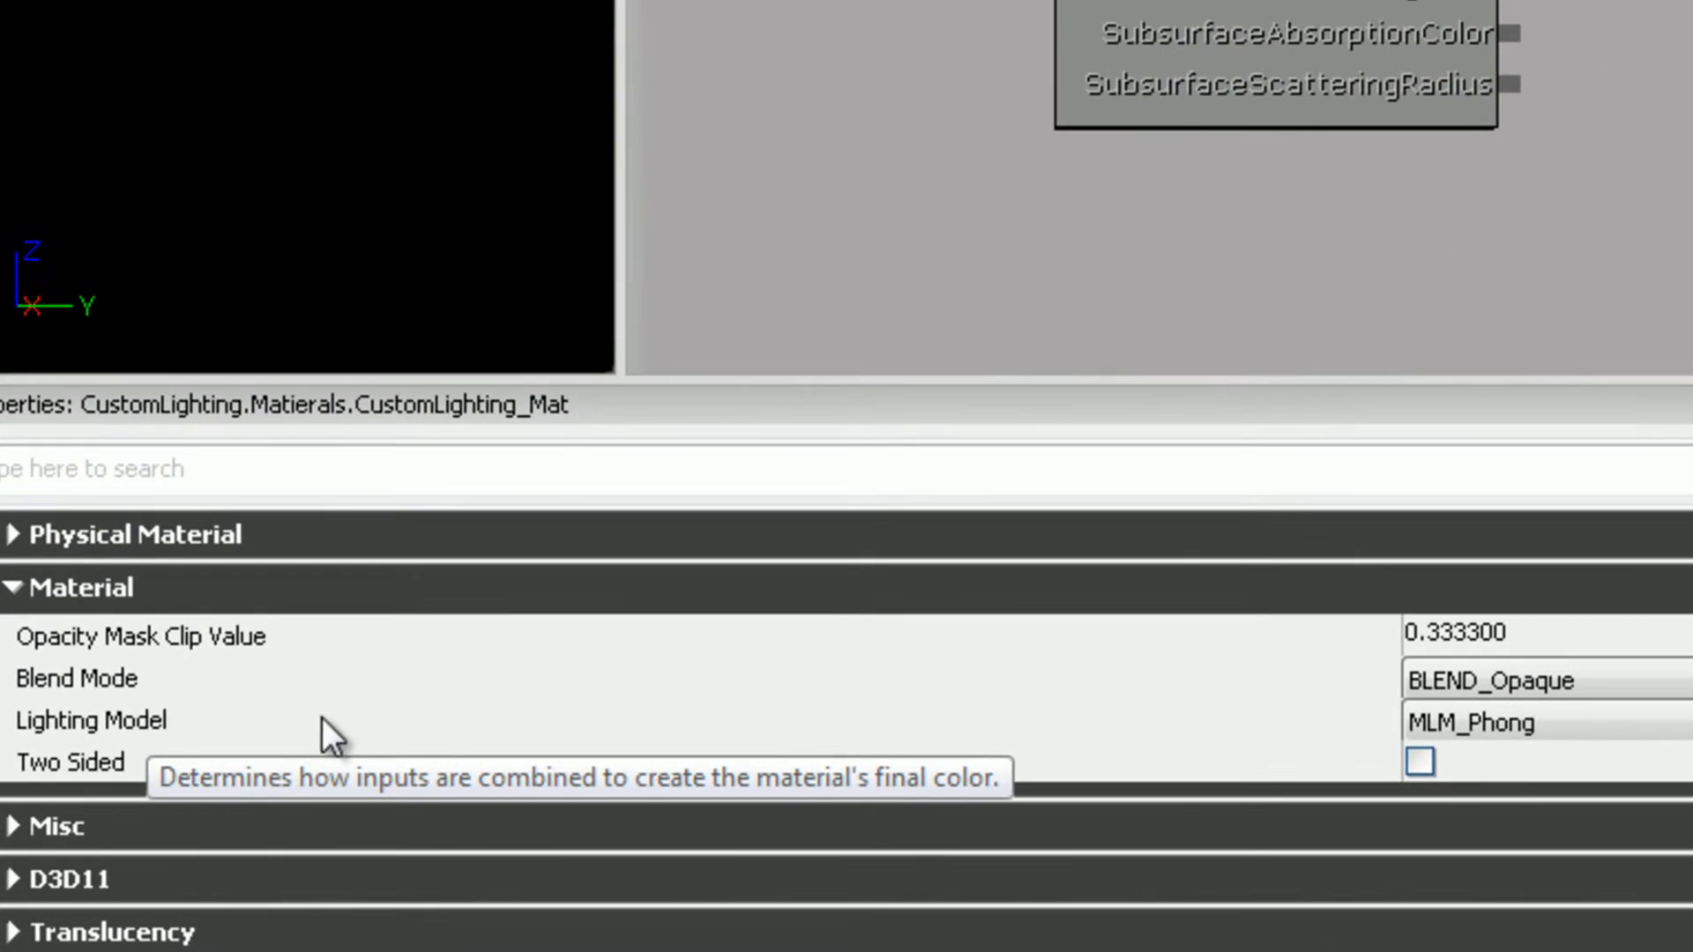
pyautogui.click(1518, 721)
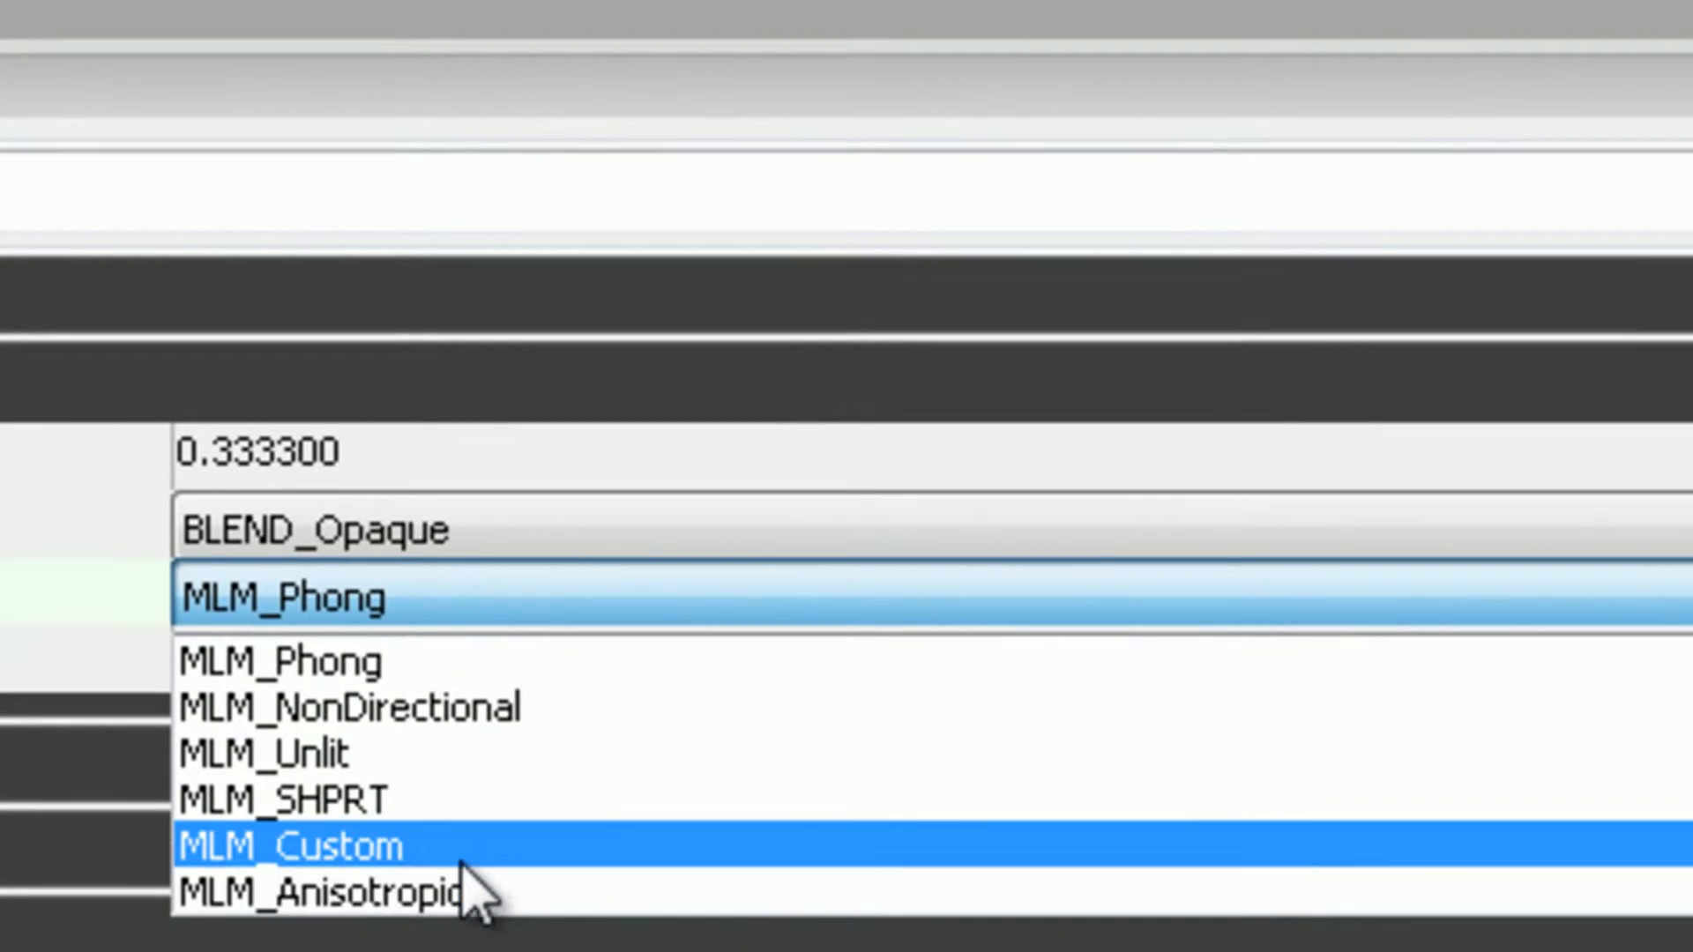
pyautogui.click(462, 855)
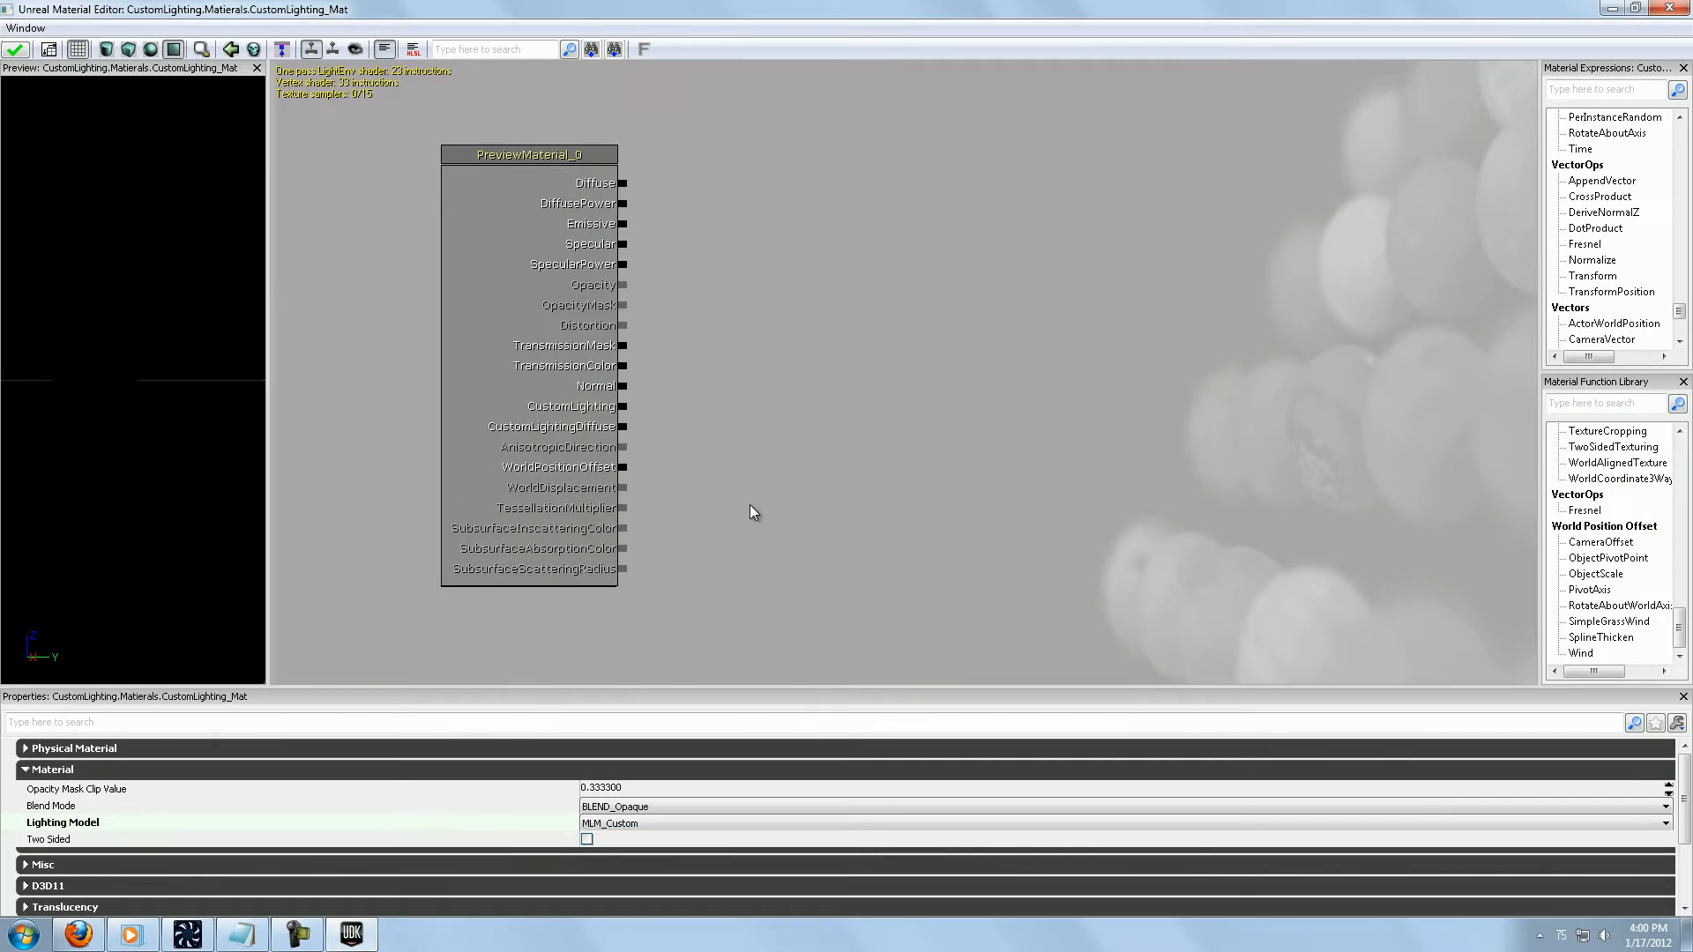
# Step: Find the LightVector expression and add it to the graph, well clear of the material node
pyautogui.moveTo(726, 568); pyautogui.dragTo(711, 575)
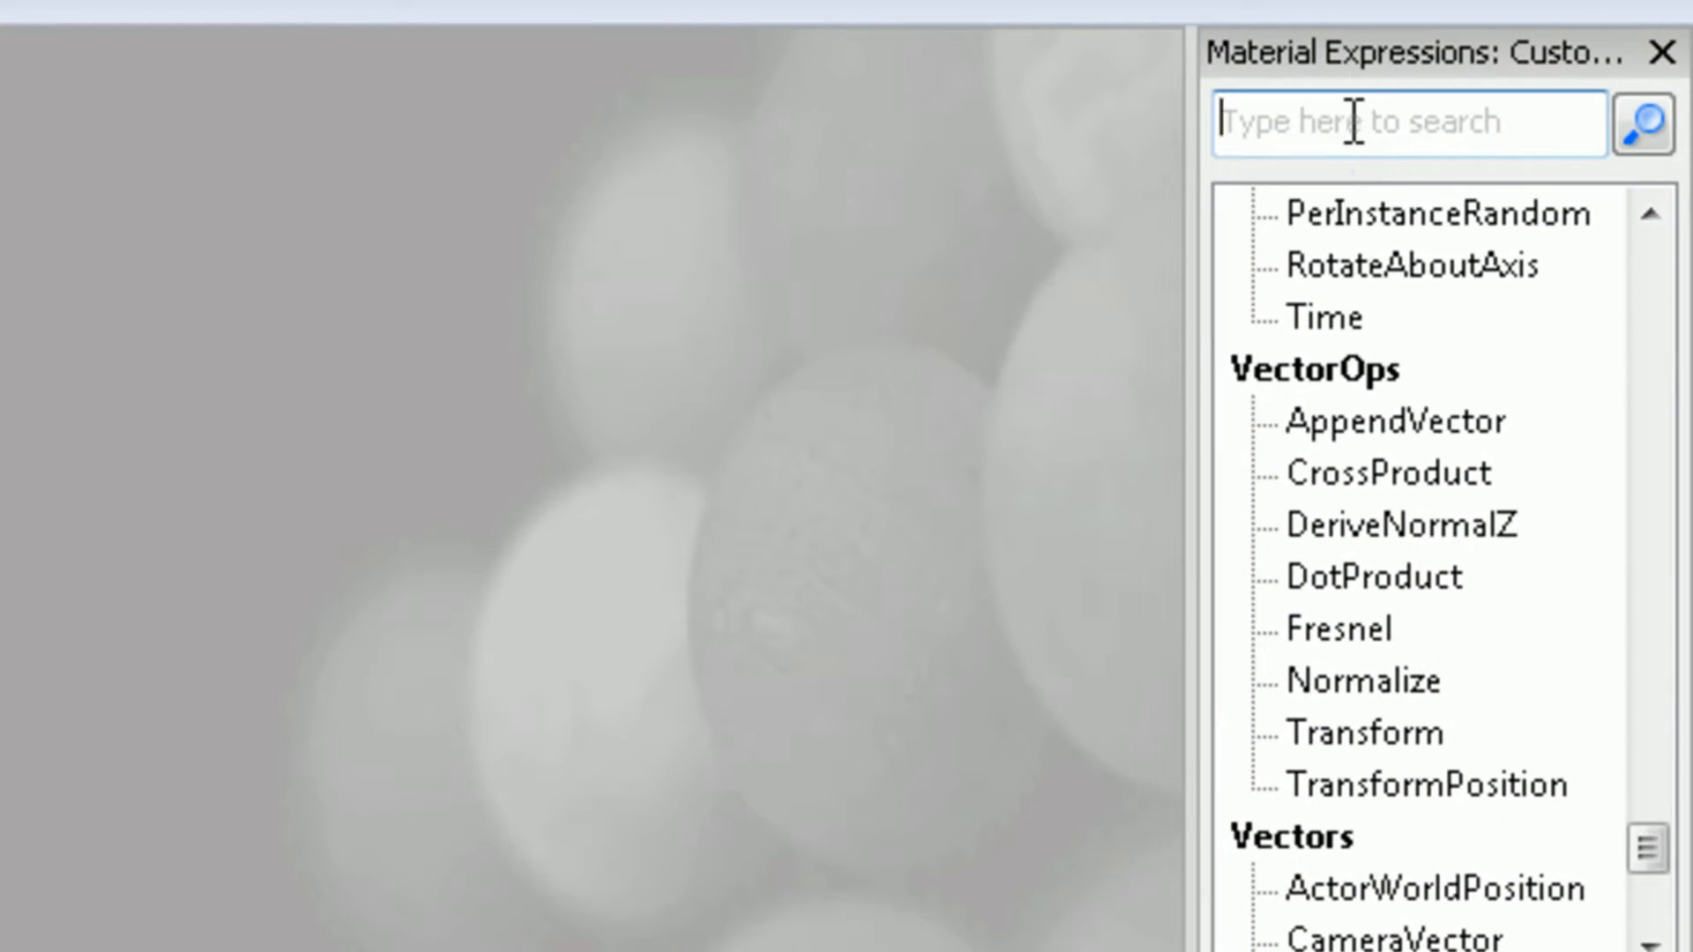
pyautogui.write('light')
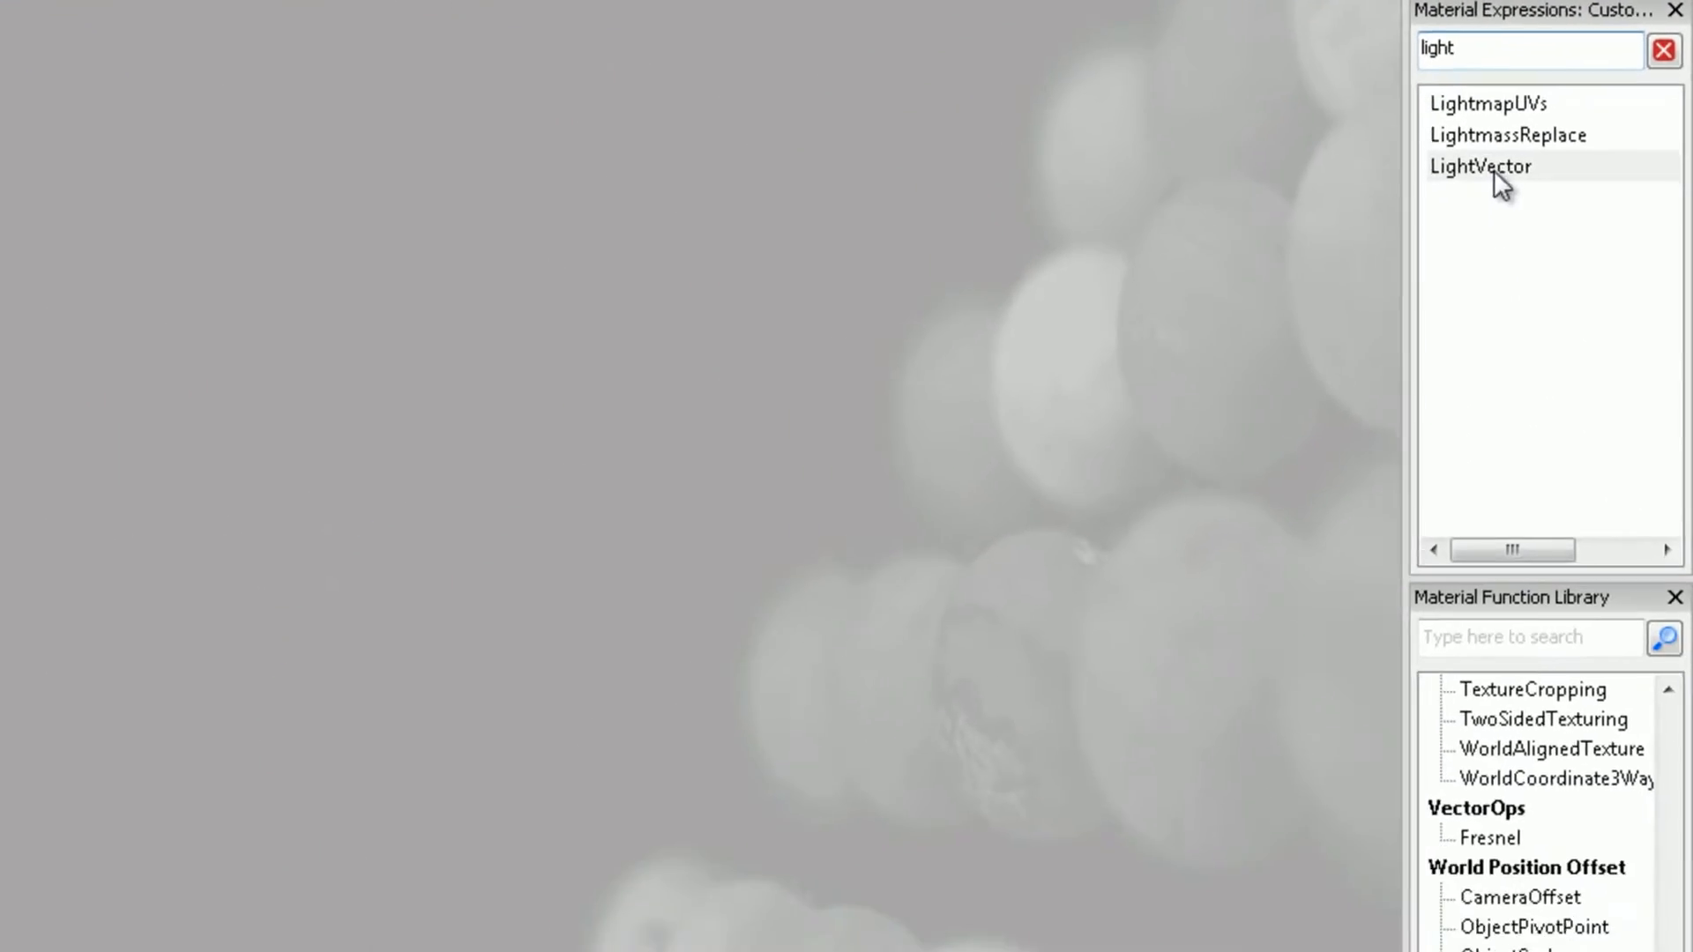
pyautogui.moveTo(1323, 327); pyautogui.dragTo(477, 450)
pyautogui.moveTo(520, 504); pyautogui.dragTo(895, 422)
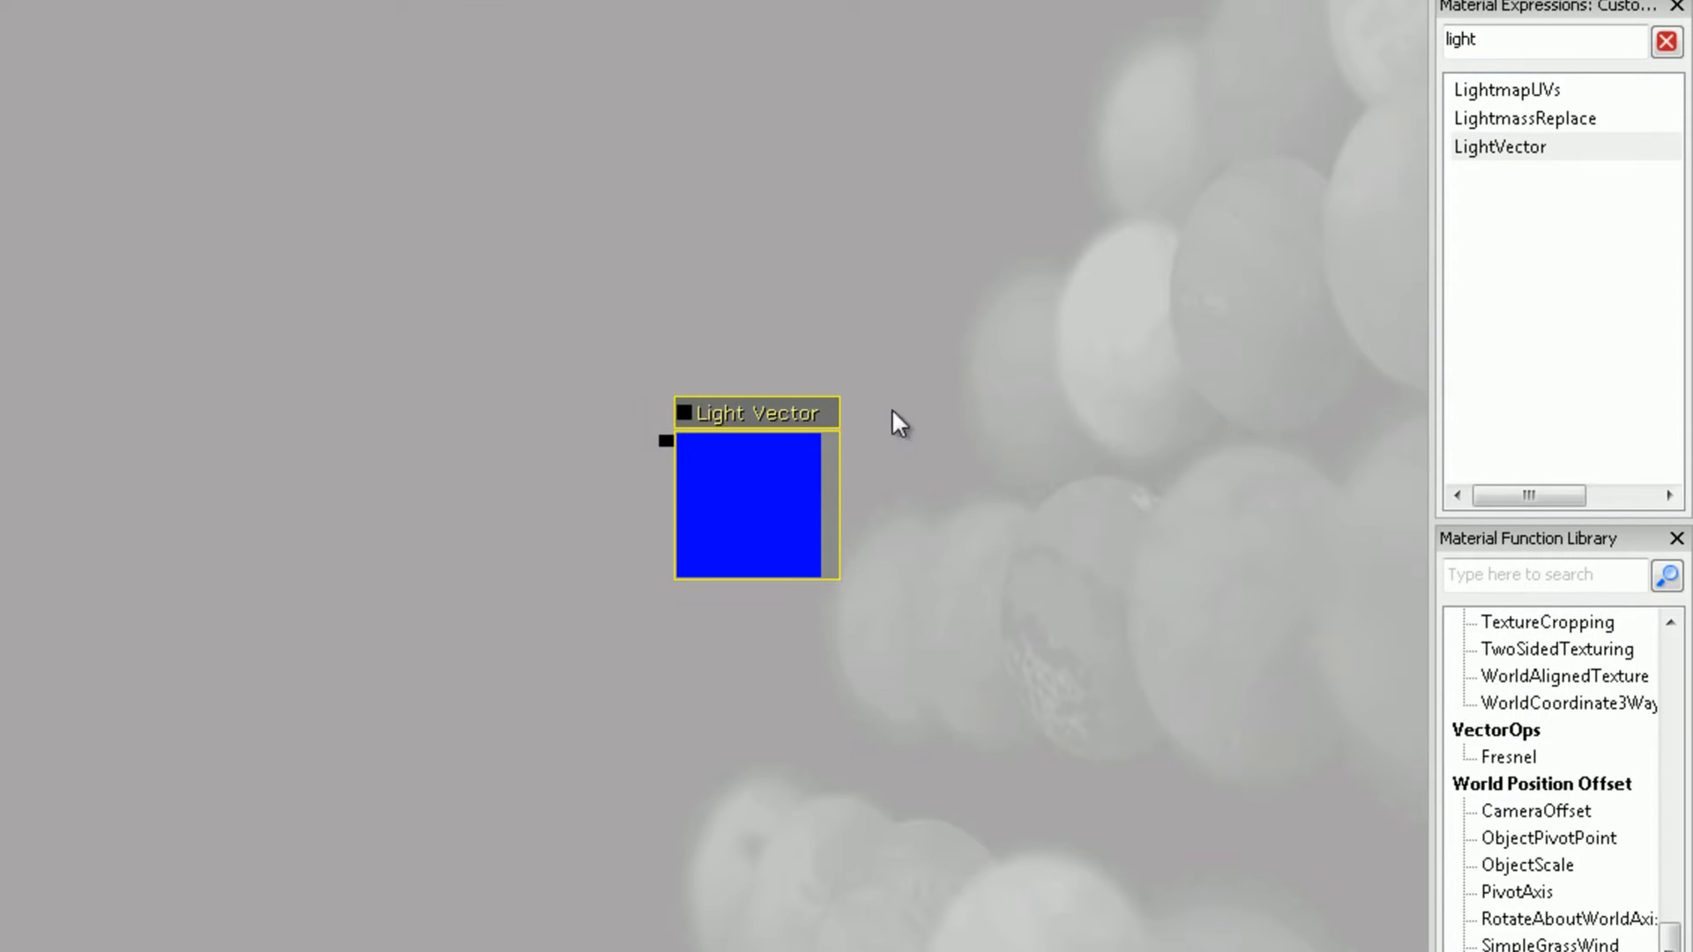
# Step: Add a DotProduct node beside the Light Vector node and connect Light Vector to its A input
pyautogui.doubleClick(1462, 51)
pyautogui.write('dot')
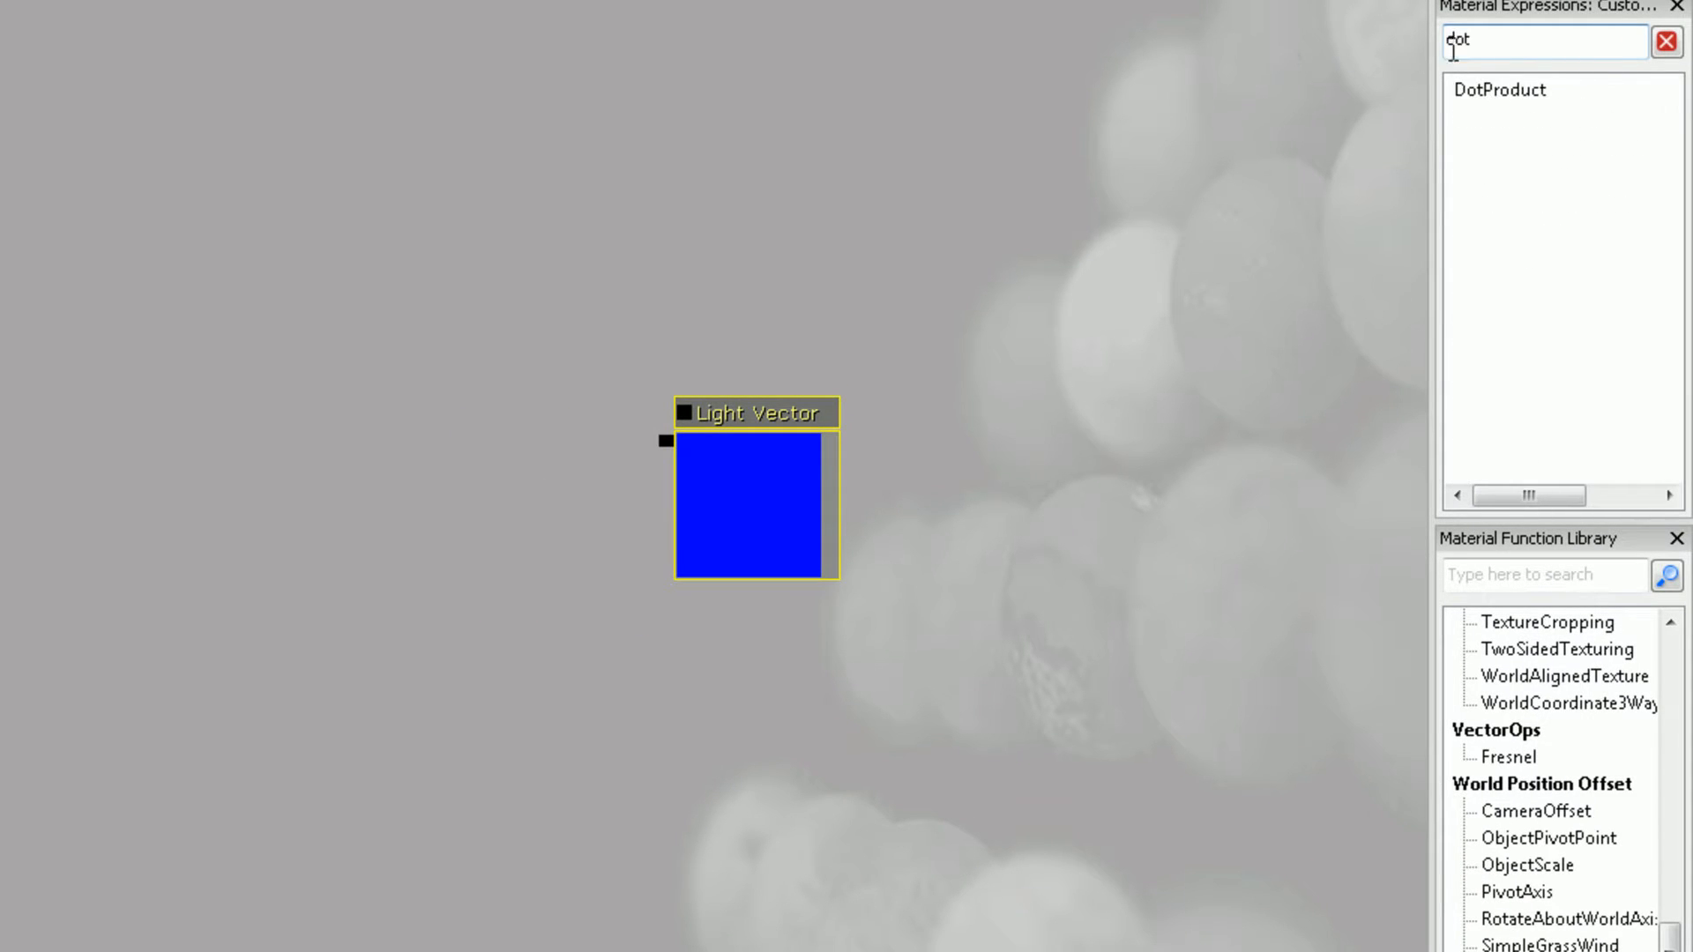
pyautogui.moveTo(1489, 87); pyautogui.dragTo(526, 568)
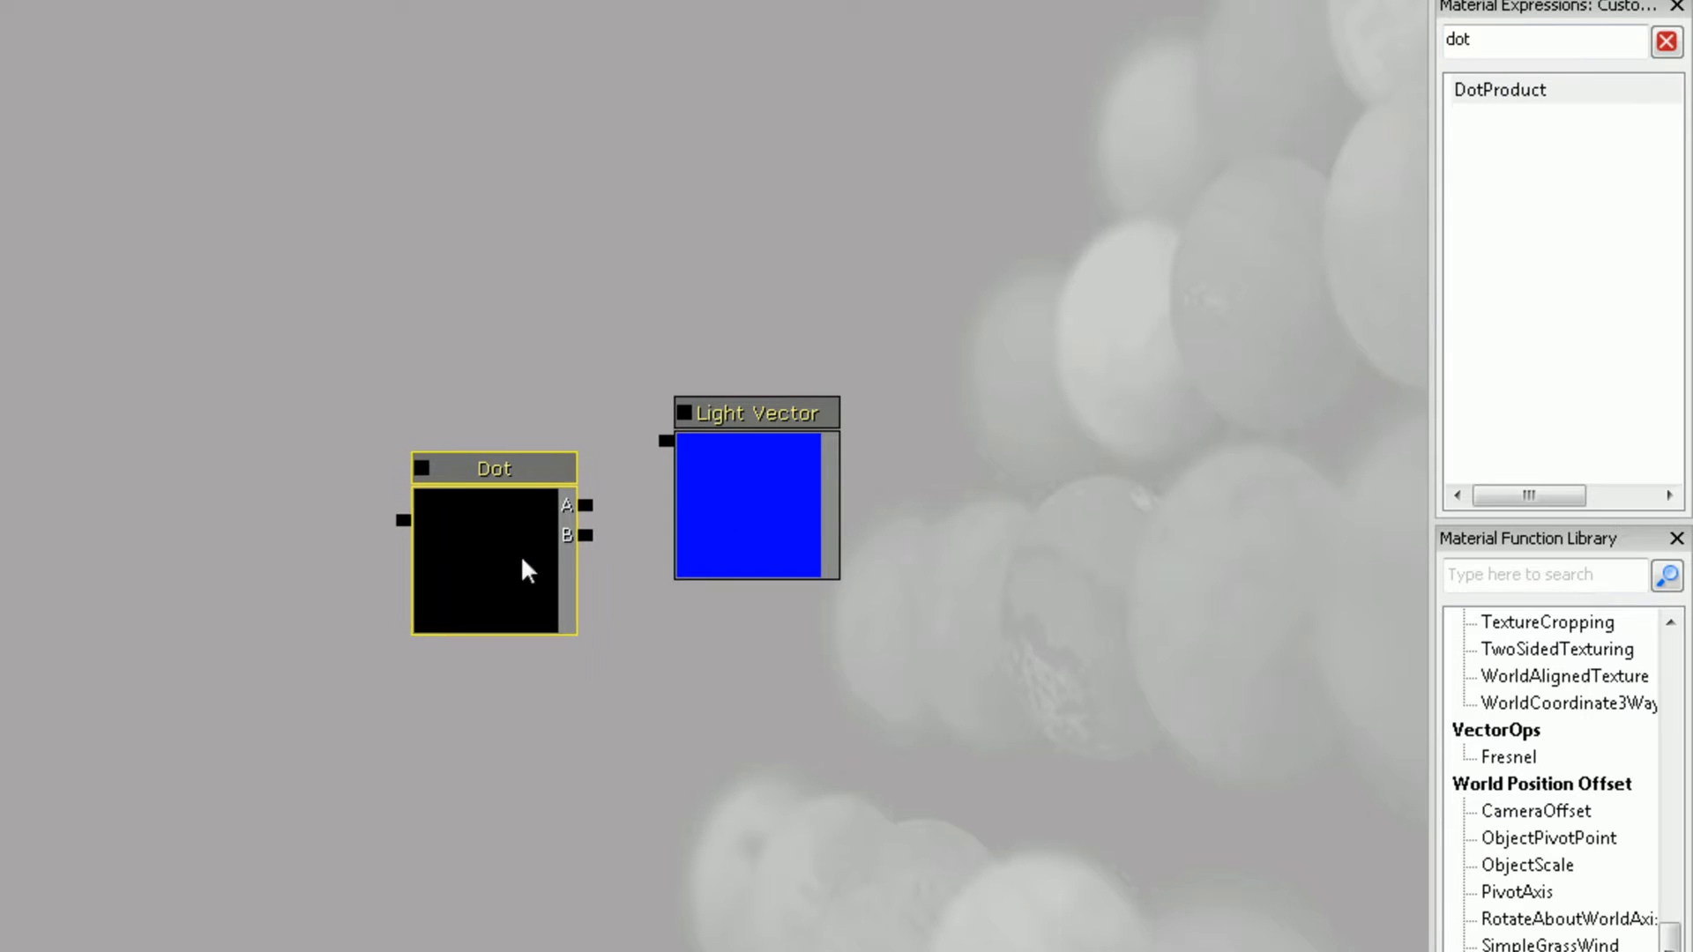
pyautogui.moveTo(750, 520); pyautogui.dragTo(762, 498)
pyautogui.moveTo(675, 423); pyautogui.dragTo(890, 494)
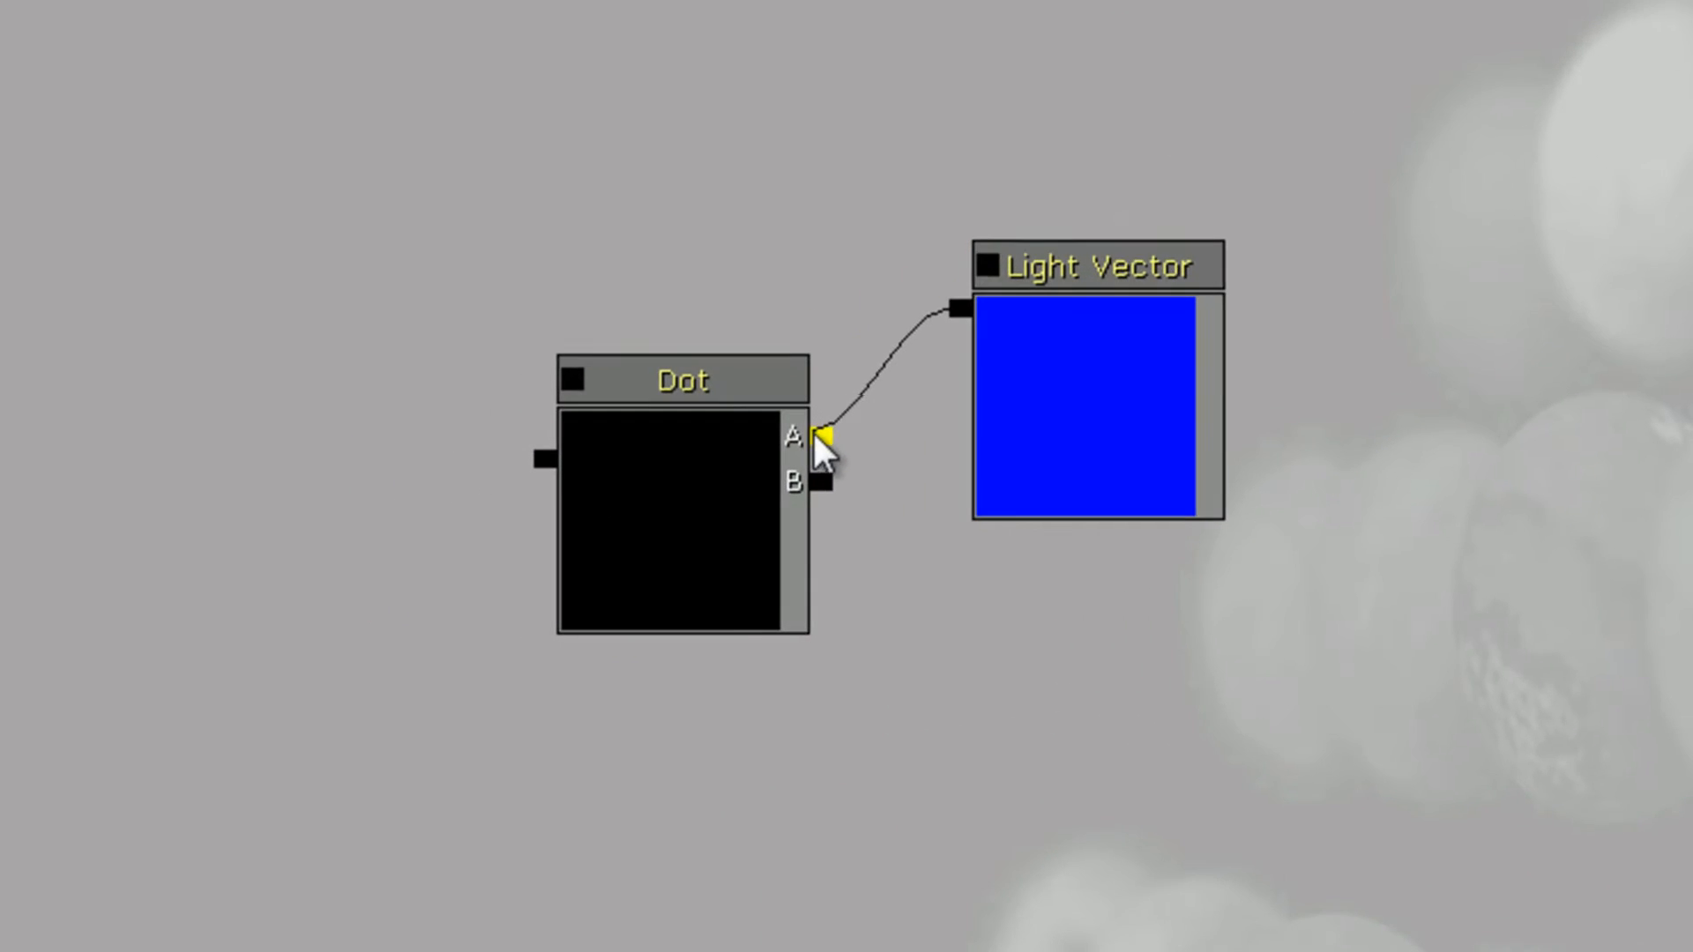
pyautogui.click(982, 442)
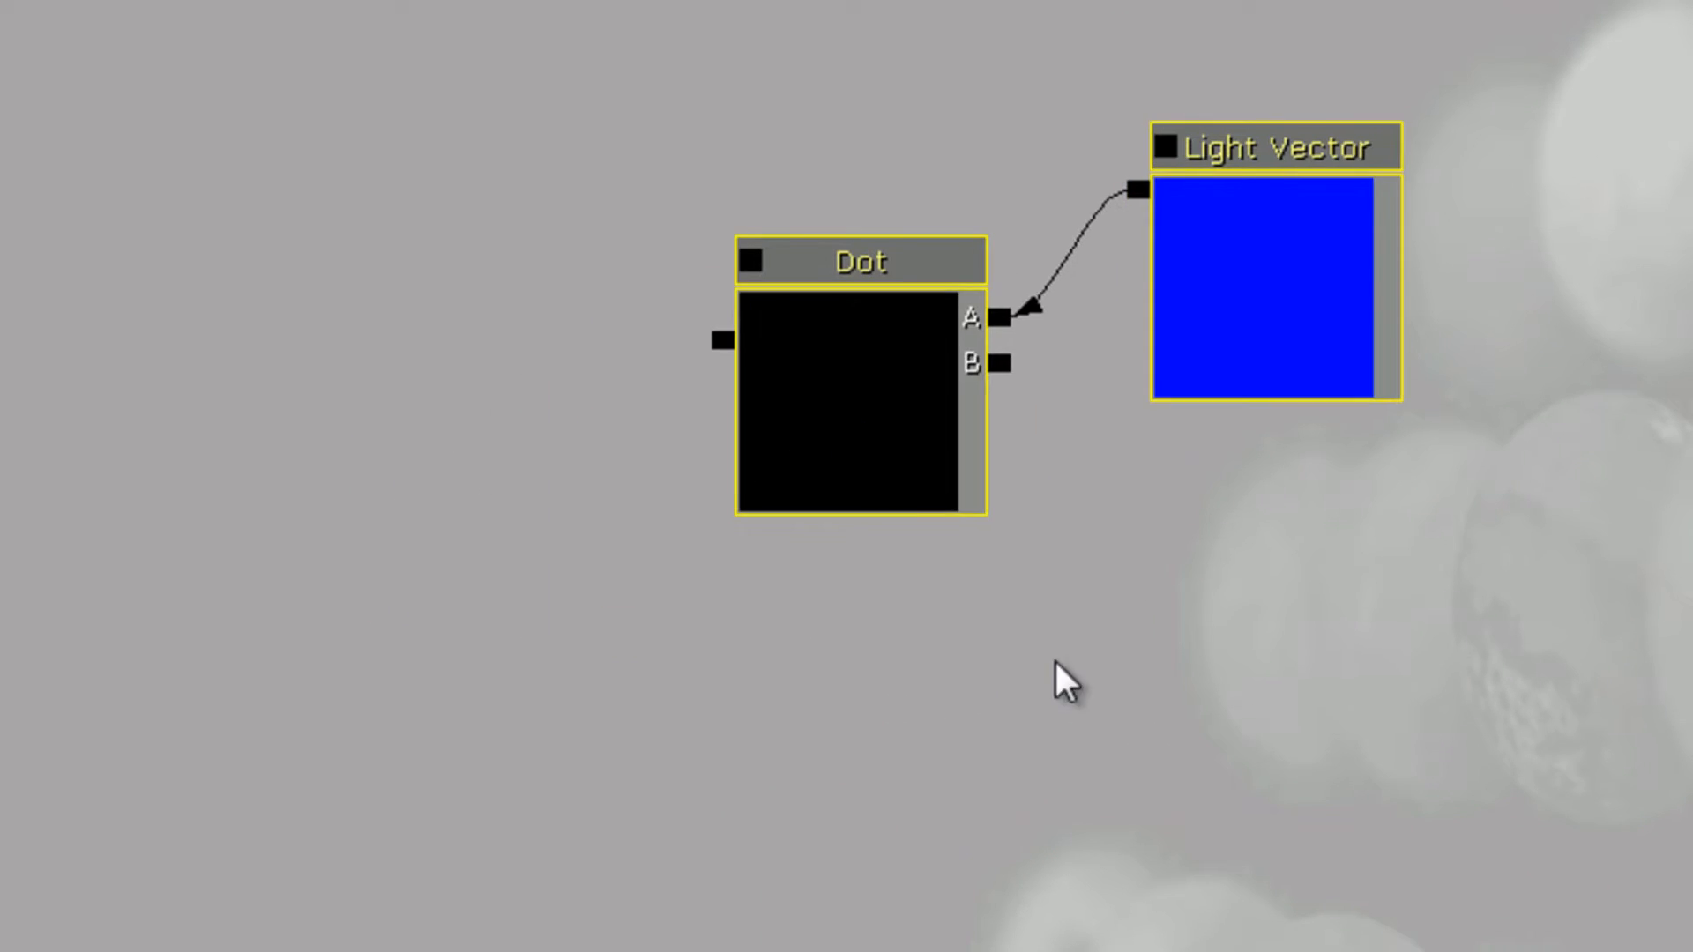
# Step: Add a three-component constant below the Light Vector node and connect it to the Dot node's B input
pyautogui.click(1063, 680)
pyautogui.press('3')
pyautogui.click(1288, 683)
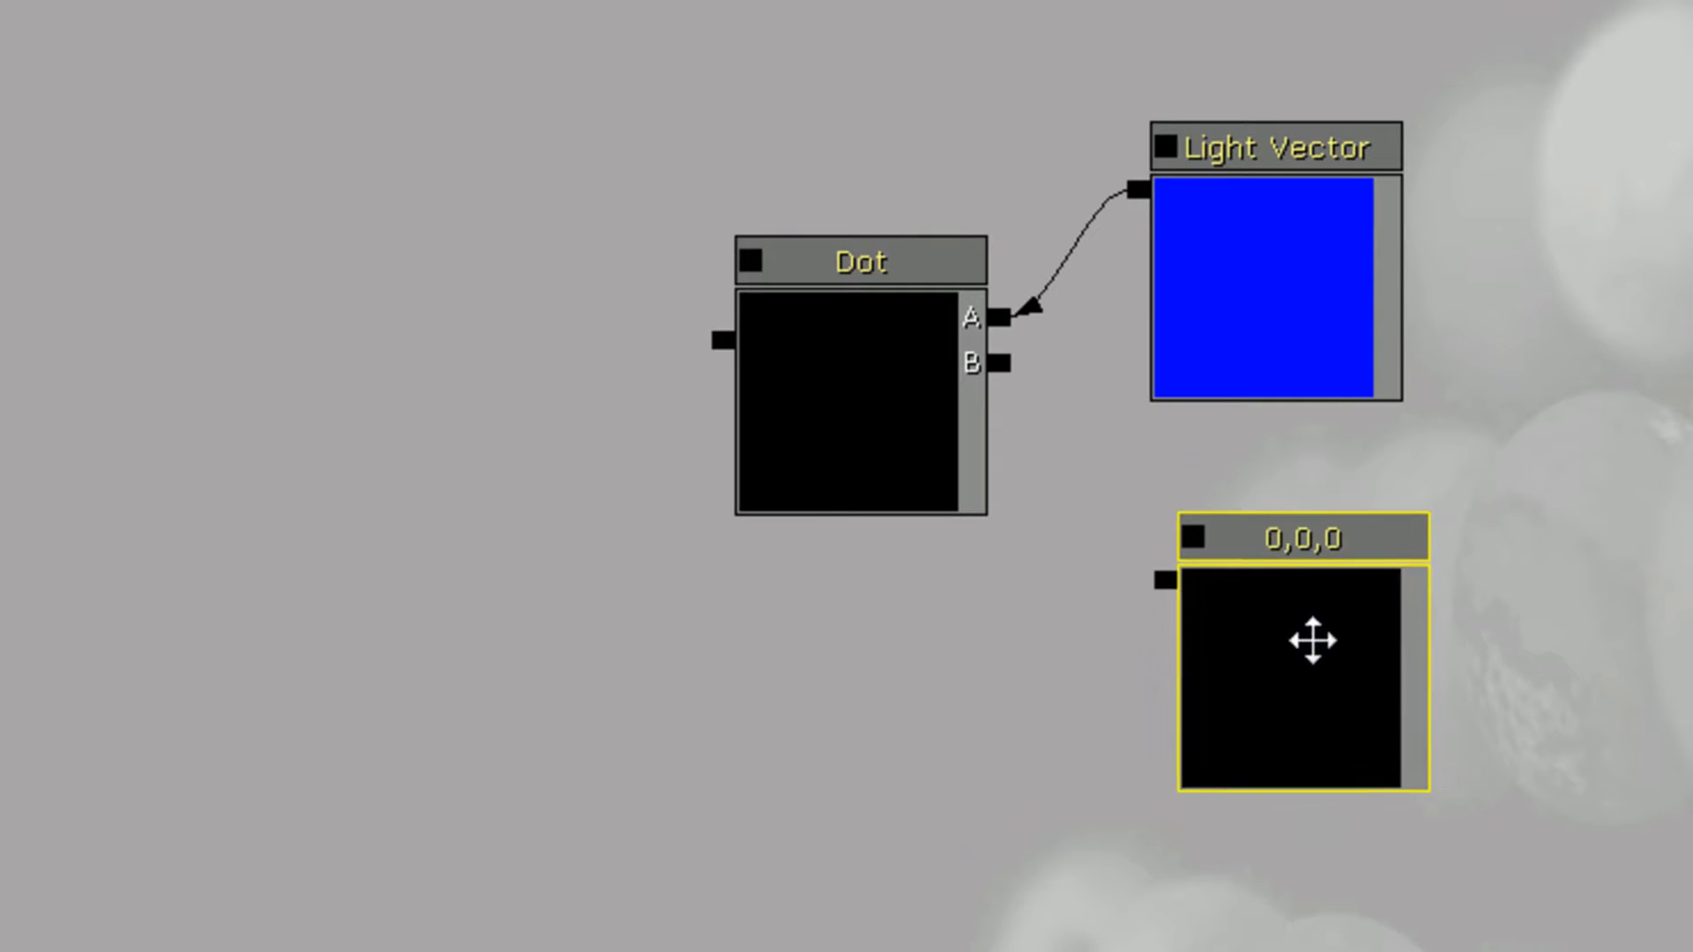
pyautogui.moveTo(1313, 641); pyautogui.dragTo(1294, 610)
pyautogui.moveTo(1148, 547); pyautogui.dragTo(1006, 371)
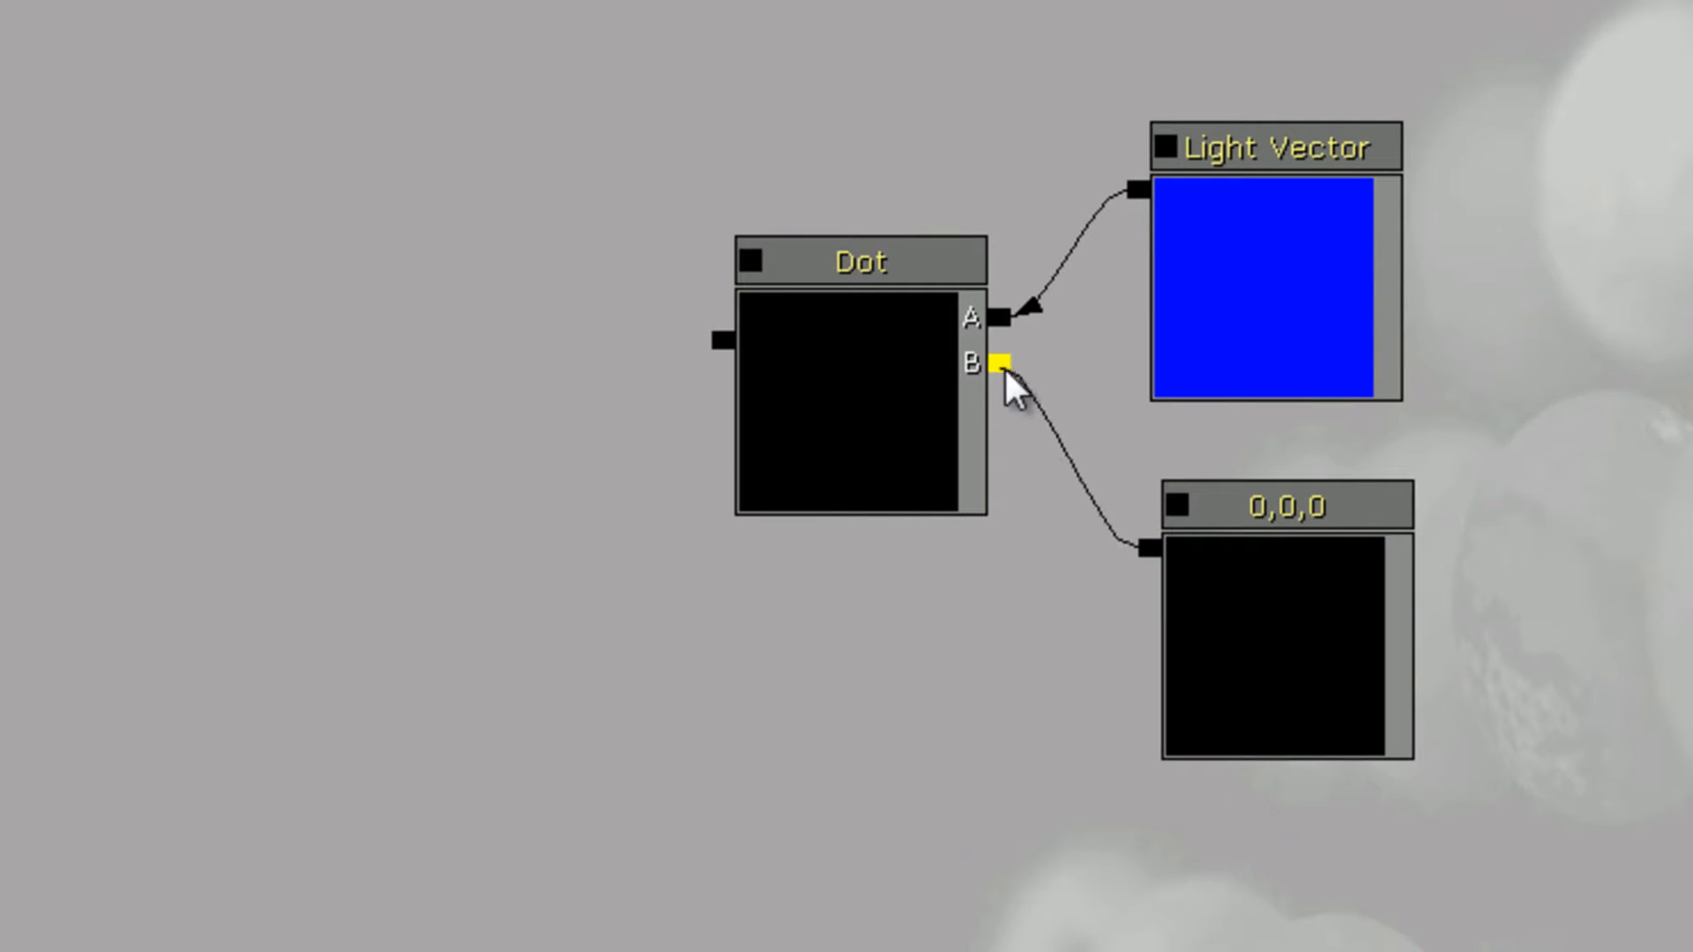
# Step: Set the three-component constant to R 0.25, G 0.25 and B 1
pyautogui.click(1274, 662)
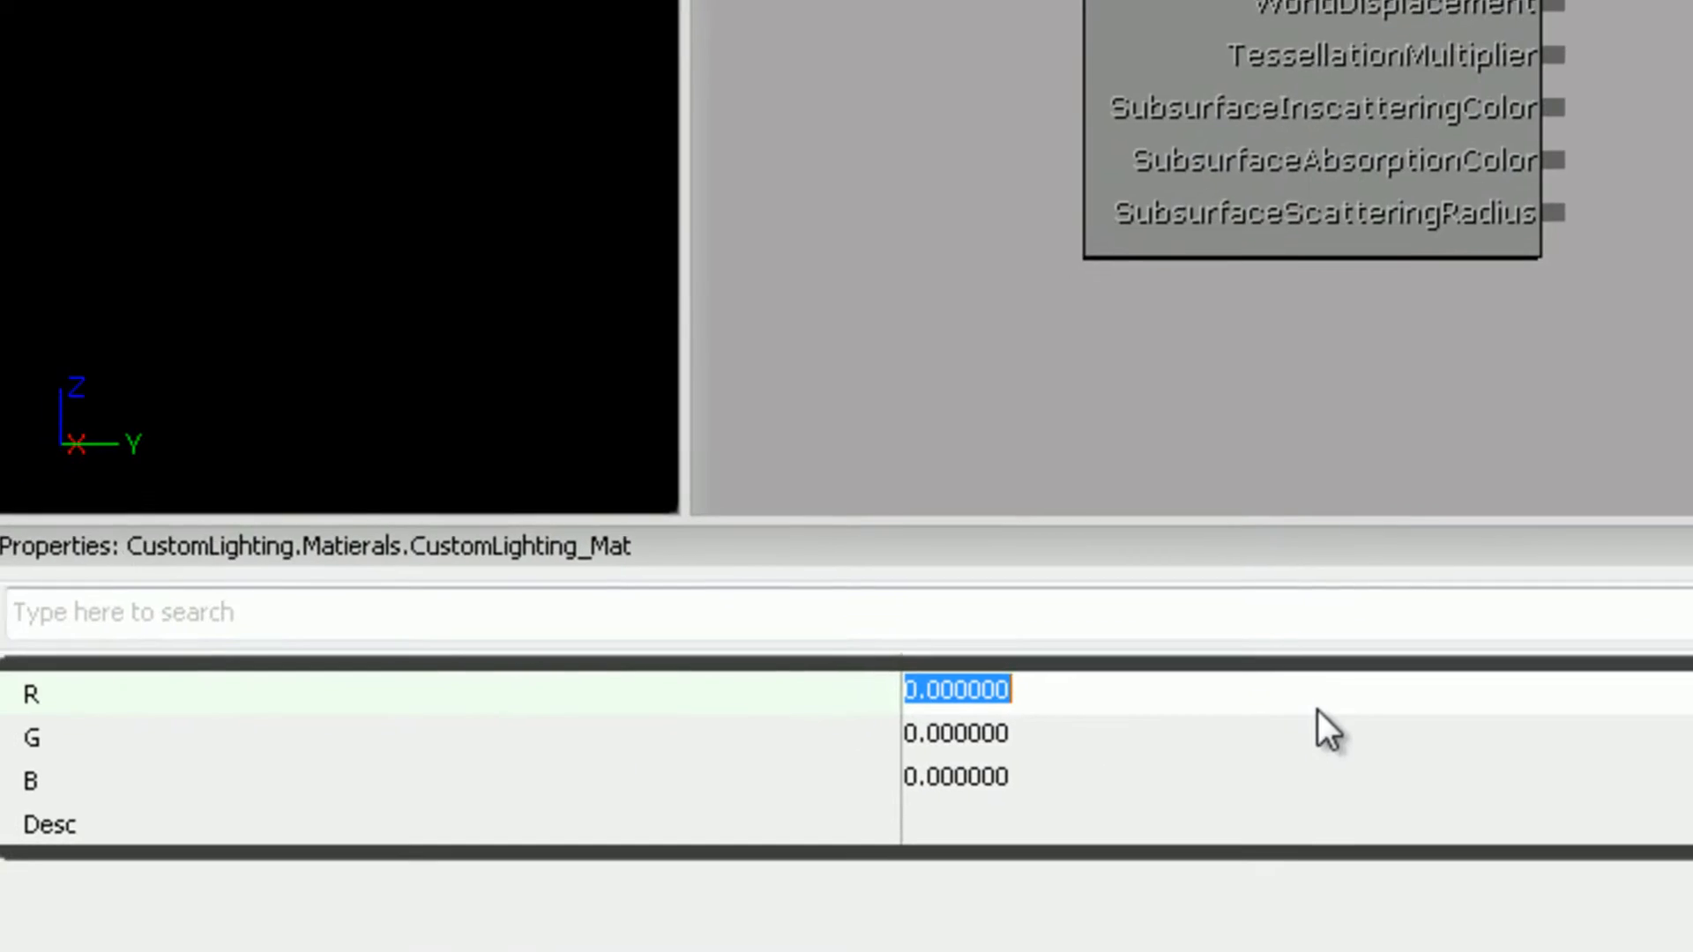
pyautogui.write('.25')
pyautogui.press('Return')
pyautogui.press('Tab')
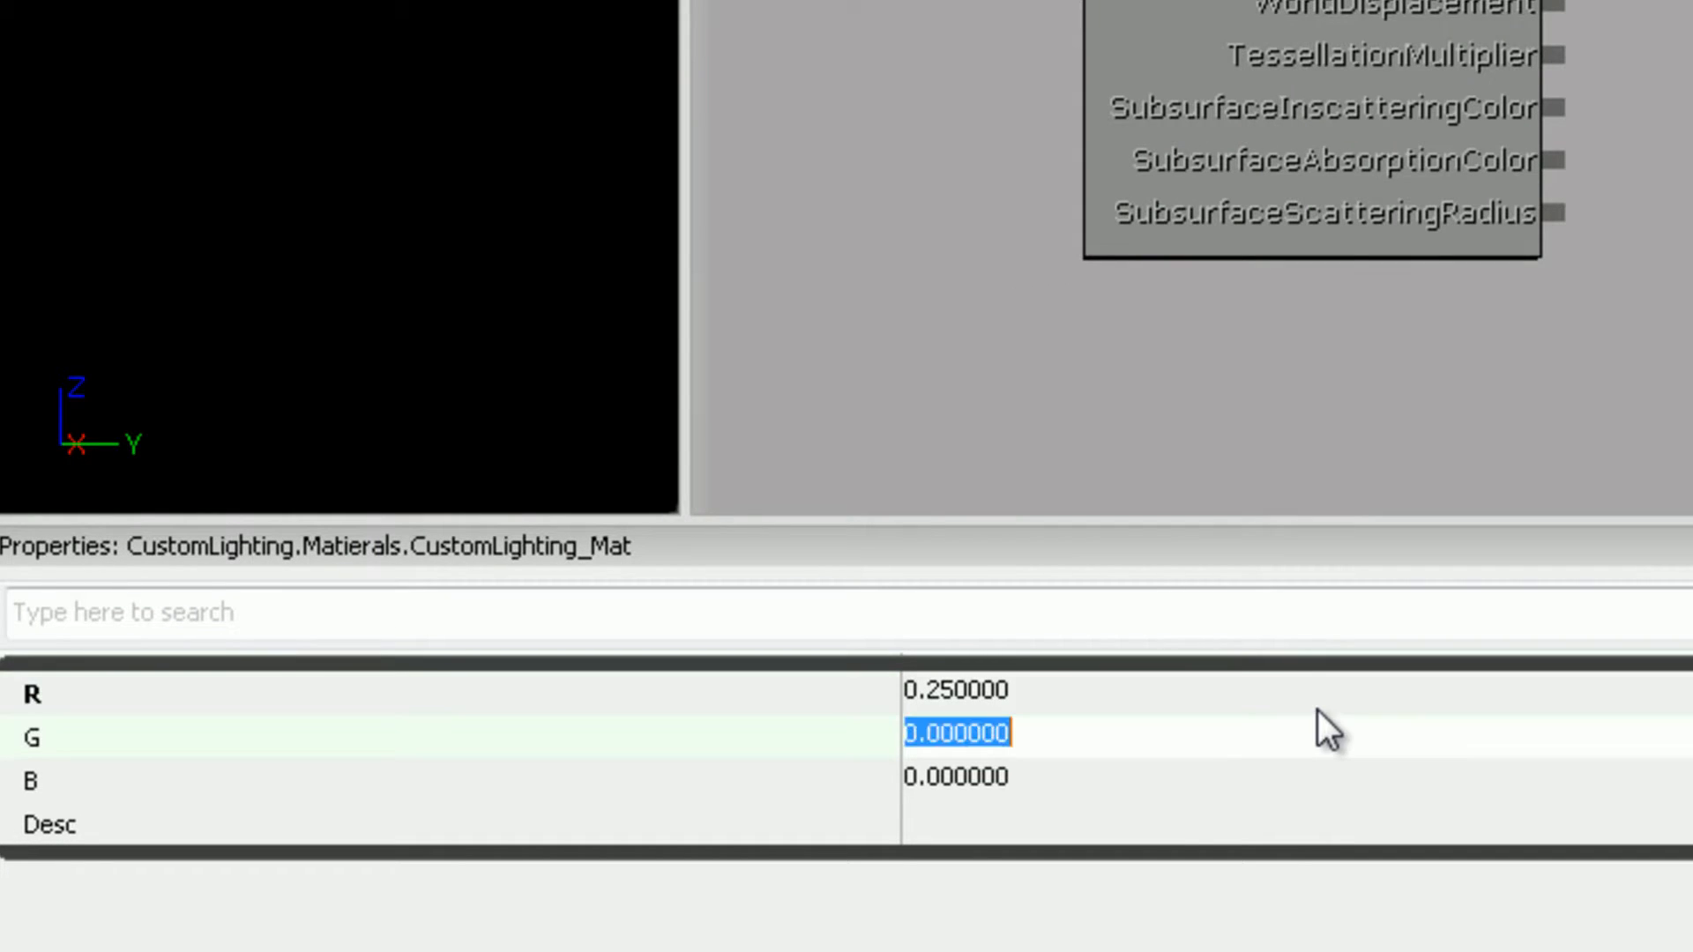
pyautogui.write('.25')
pyautogui.press('Return')
pyautogui.press('Tab')
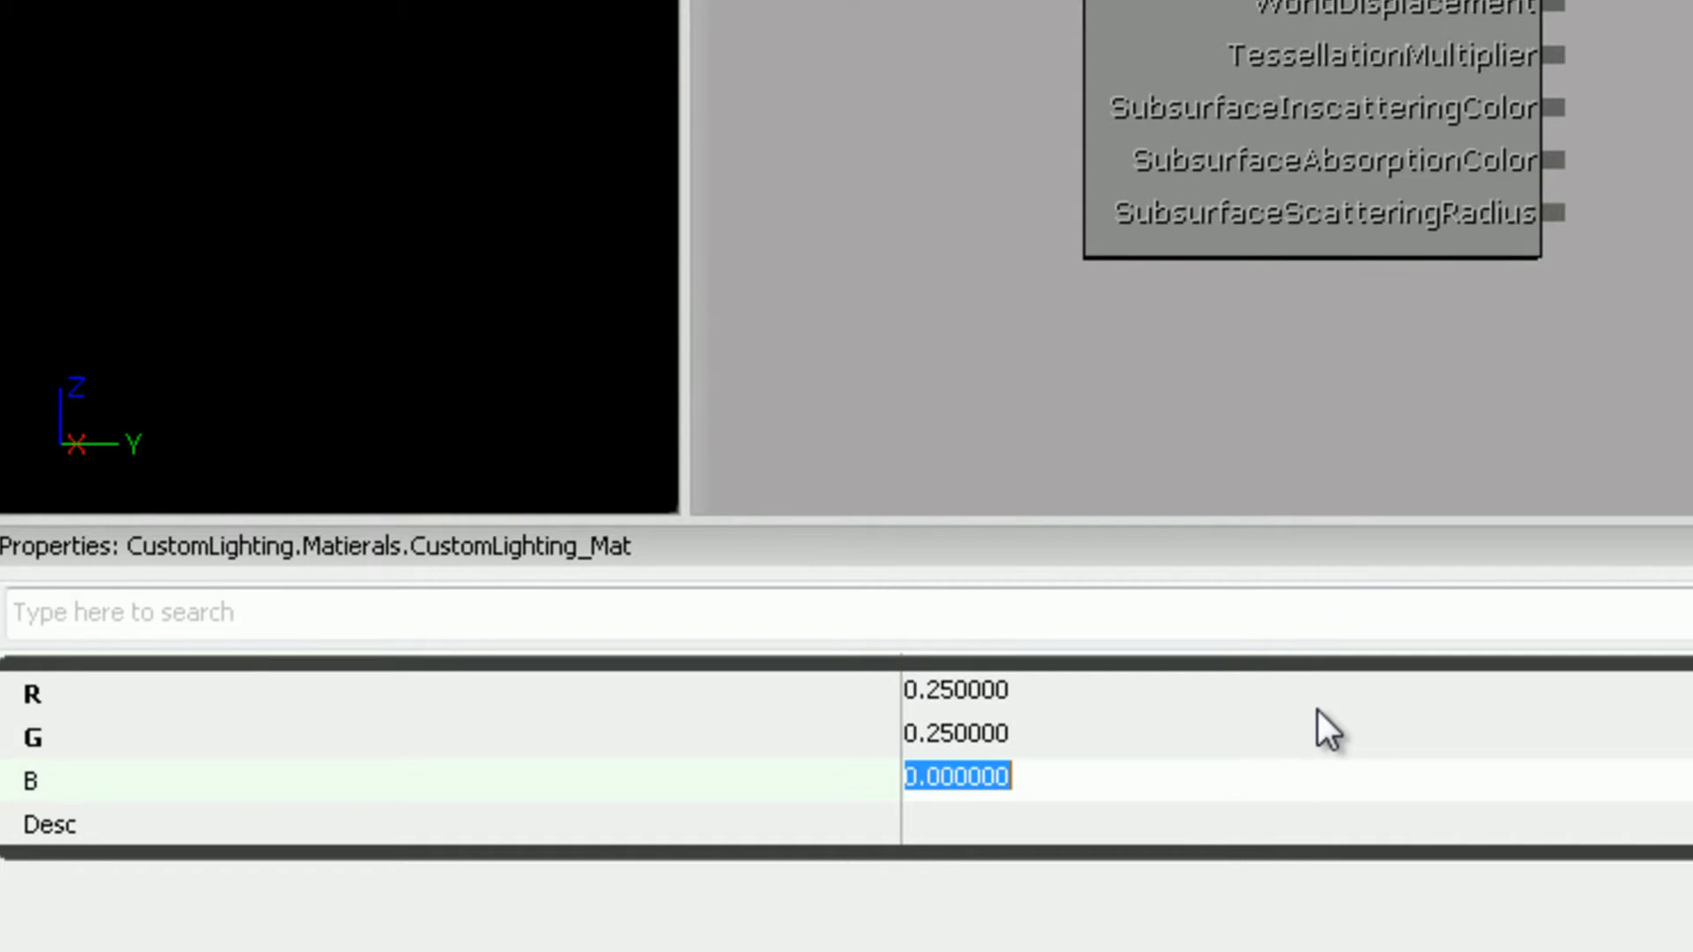
pyautogui.write('1')
pyautogui.press('Return')
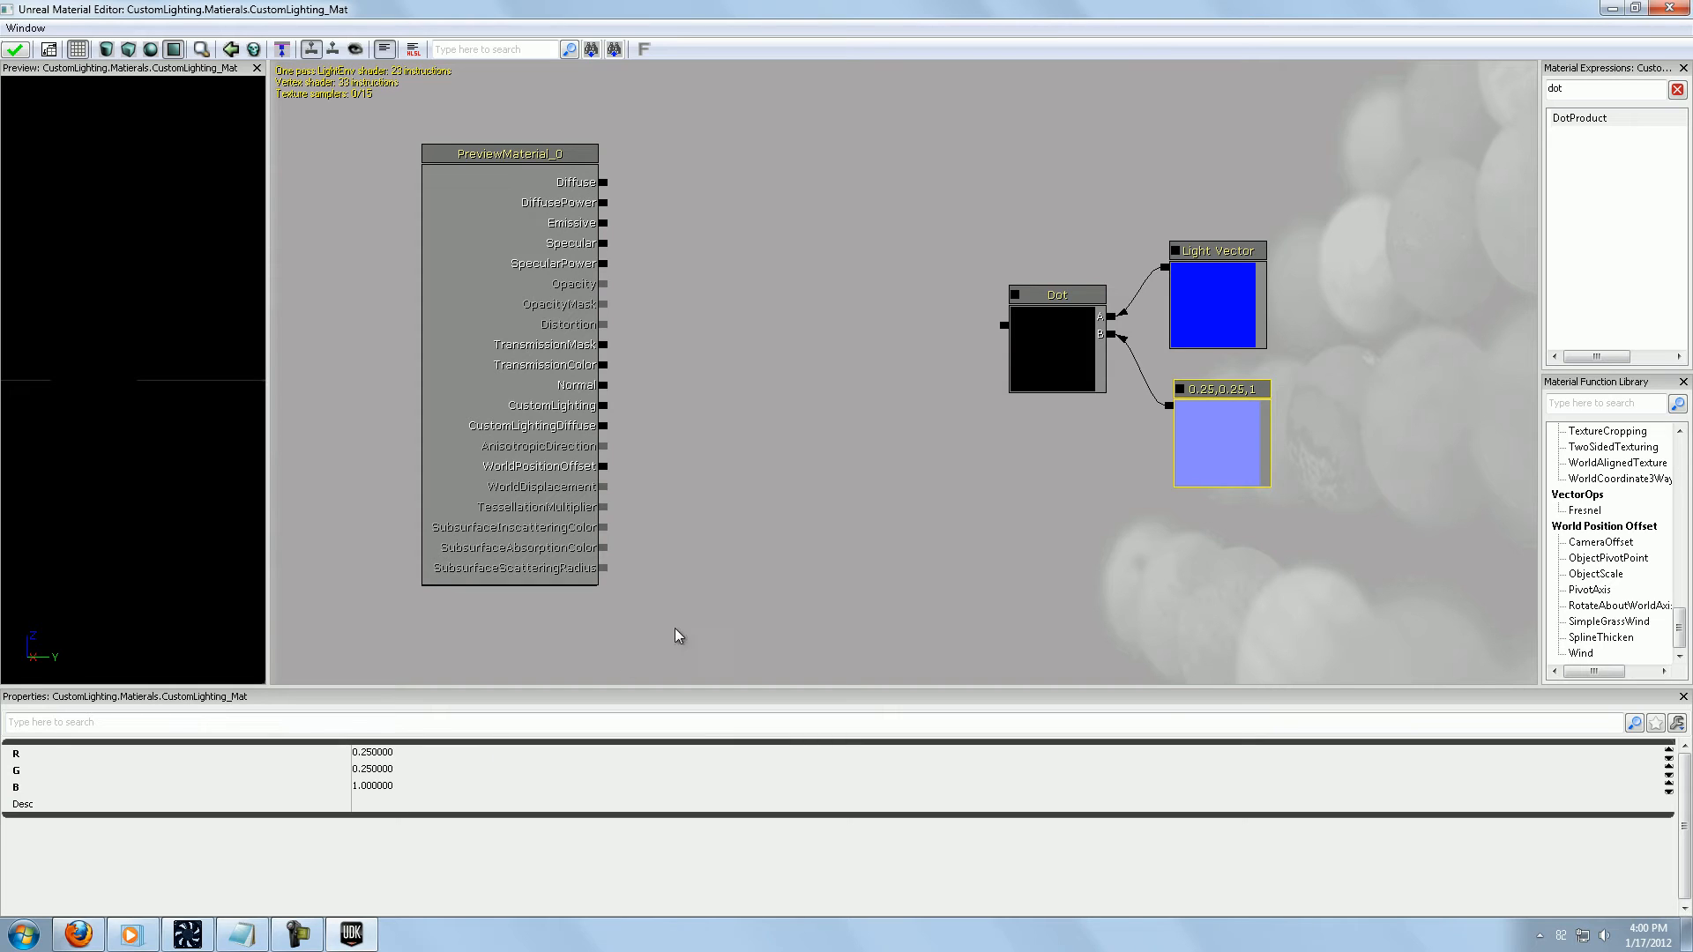
# Step: Arrange the Light Vector and constant nodes close to the Dot node, and move the group farther from the material node
pyautogui.click(1029, 535)
pyautogui.click(1203, 320)
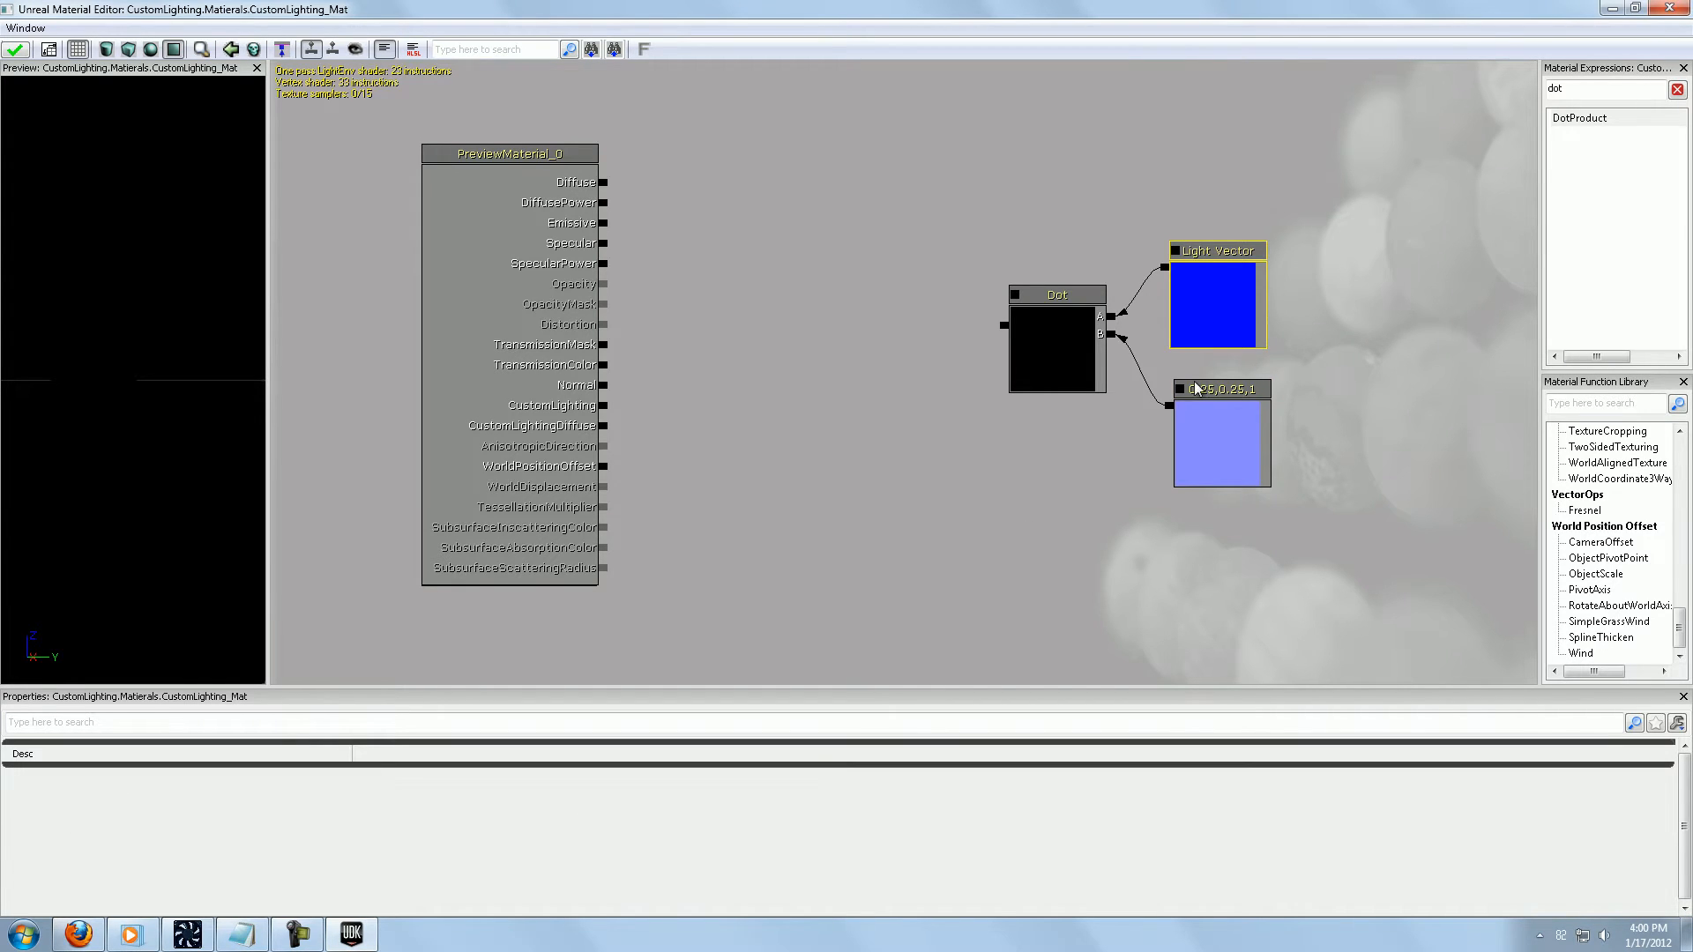
pyautogui.keyDown('ctrl'); pyautogui.click(1226, 413); pyautogui.keyUp('ctrl')
pyautogui.keyDown('ctrl'); pyautogui.moveTo(1223, 294); pyautogui.dragTo(1189, 338); pyautogui.keyUp('ctrl')
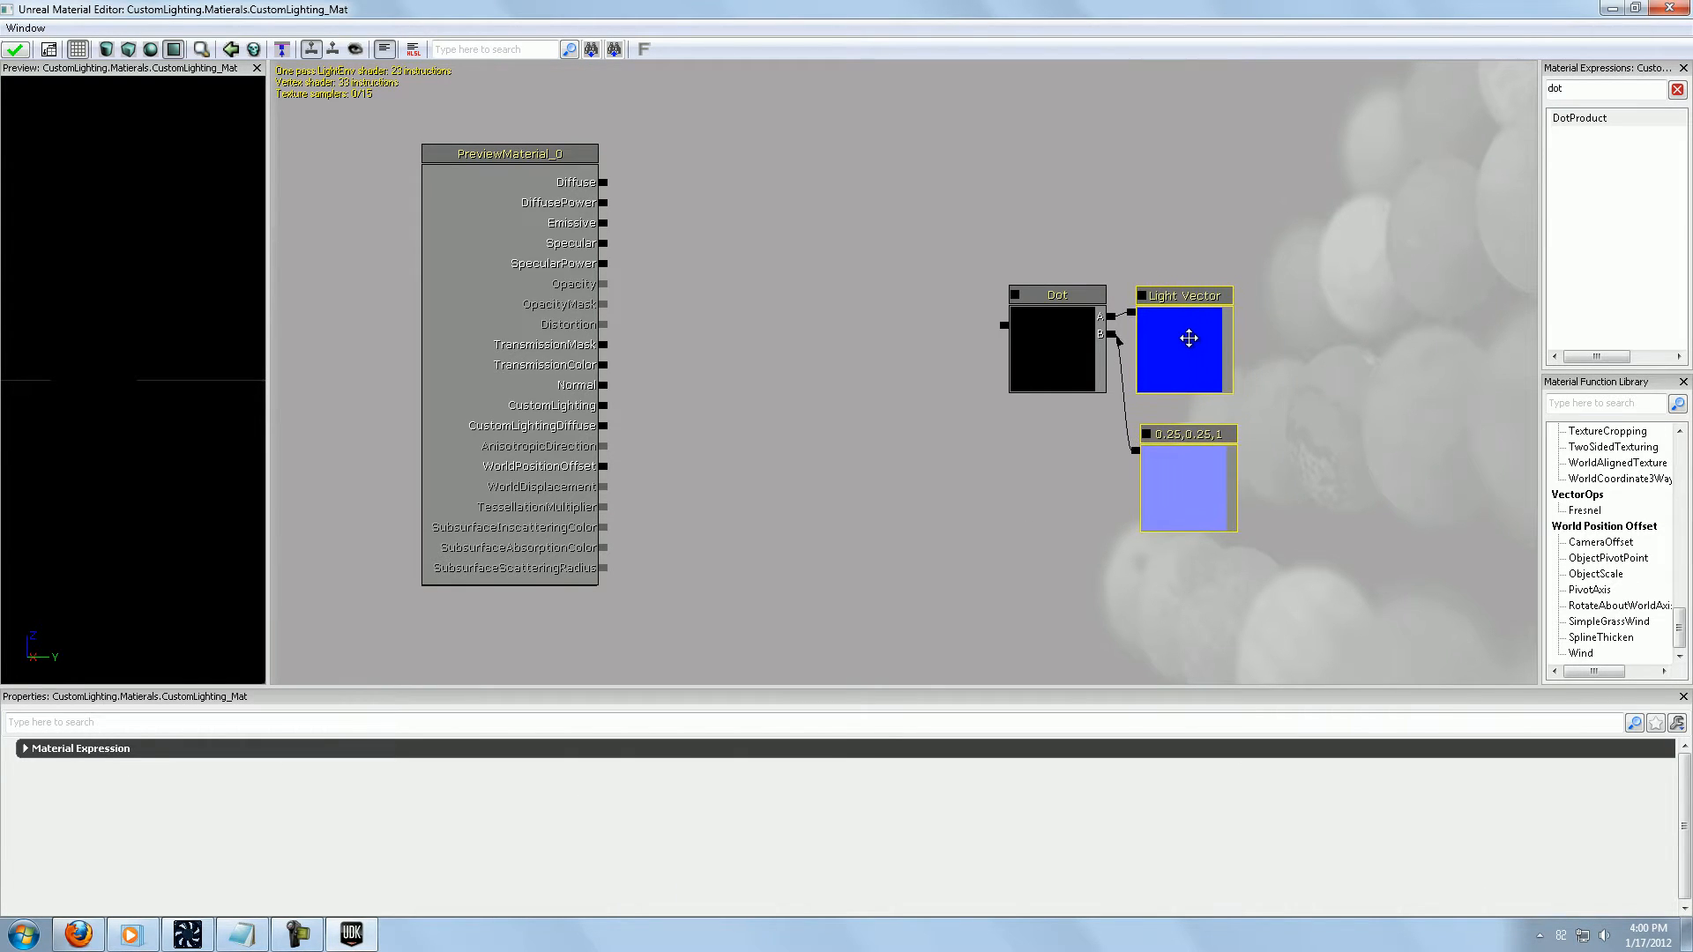
pyautogui.click(1197, 481)
pyautogui.keyDown('ctrl'); pyautogui.moveTo(1197, 481); pyautogui.dragTo(1182, 464); pyautogui.keyUp('ctrl')
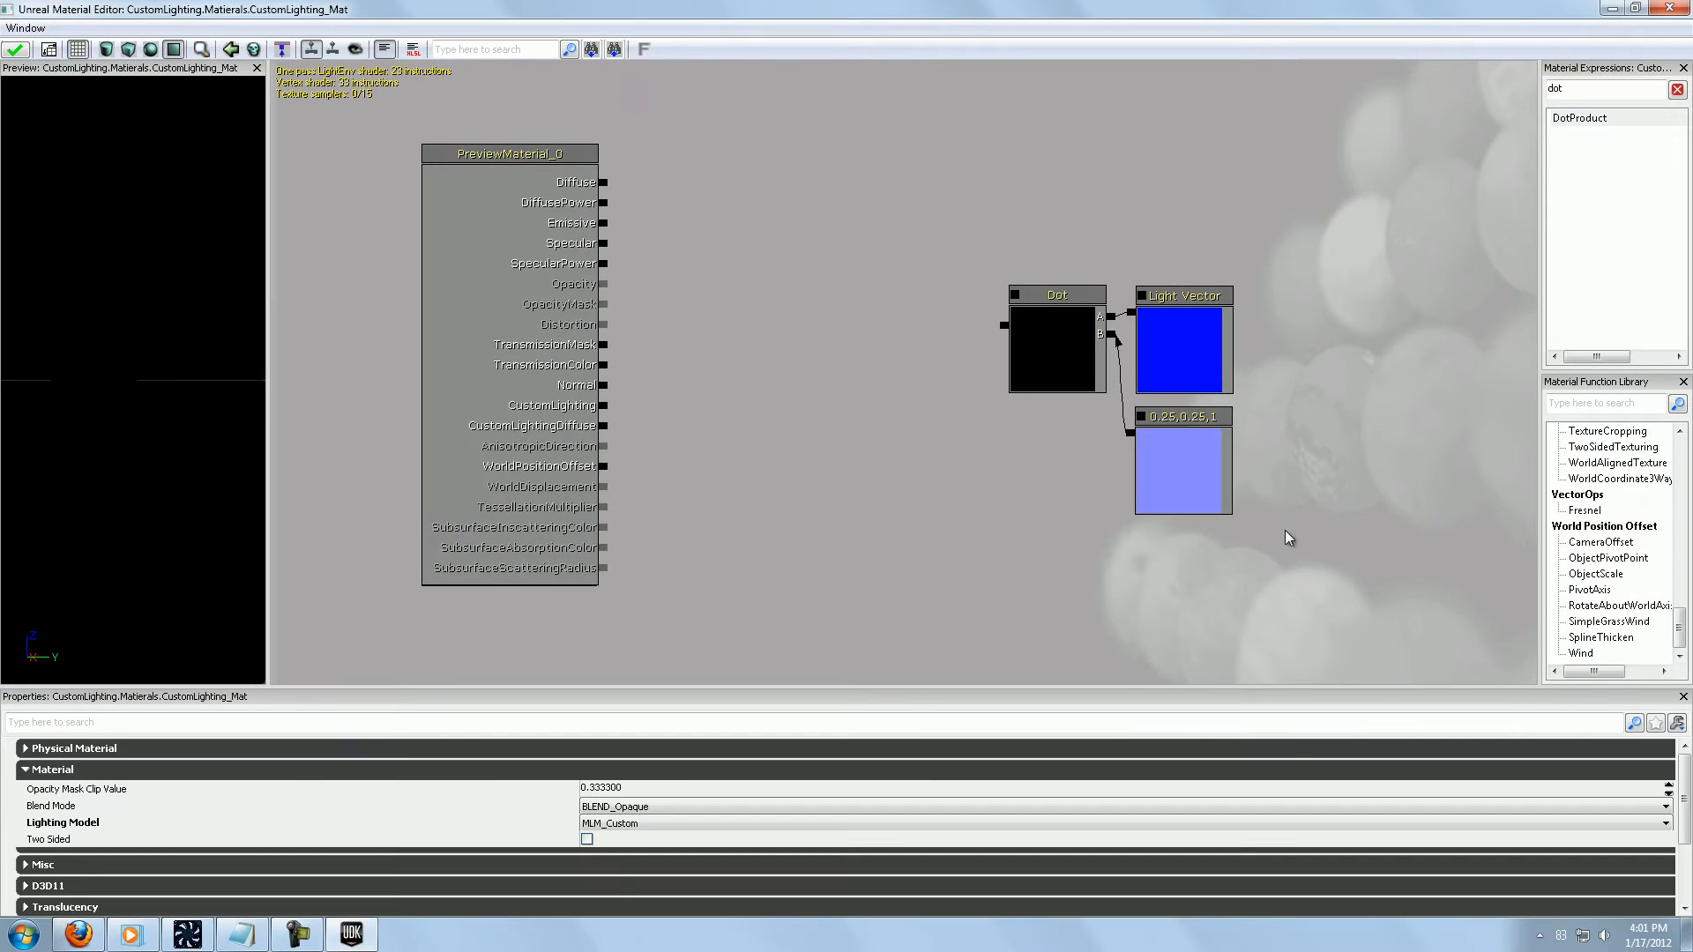
pyautogui.keyDown('ctrl'); pyautogui.keyDown('alt'); pyautogui.moveTo(1287, 536); pyautogui.dragTo(1002, 287); pyautogui.keyUp('alt'); pyautogui.keyUp('ctrl')
pyautogui.moveTo(1039, 351); pyautogui.dragTo(1148, 369)
pyautogui.click(1150, 364)
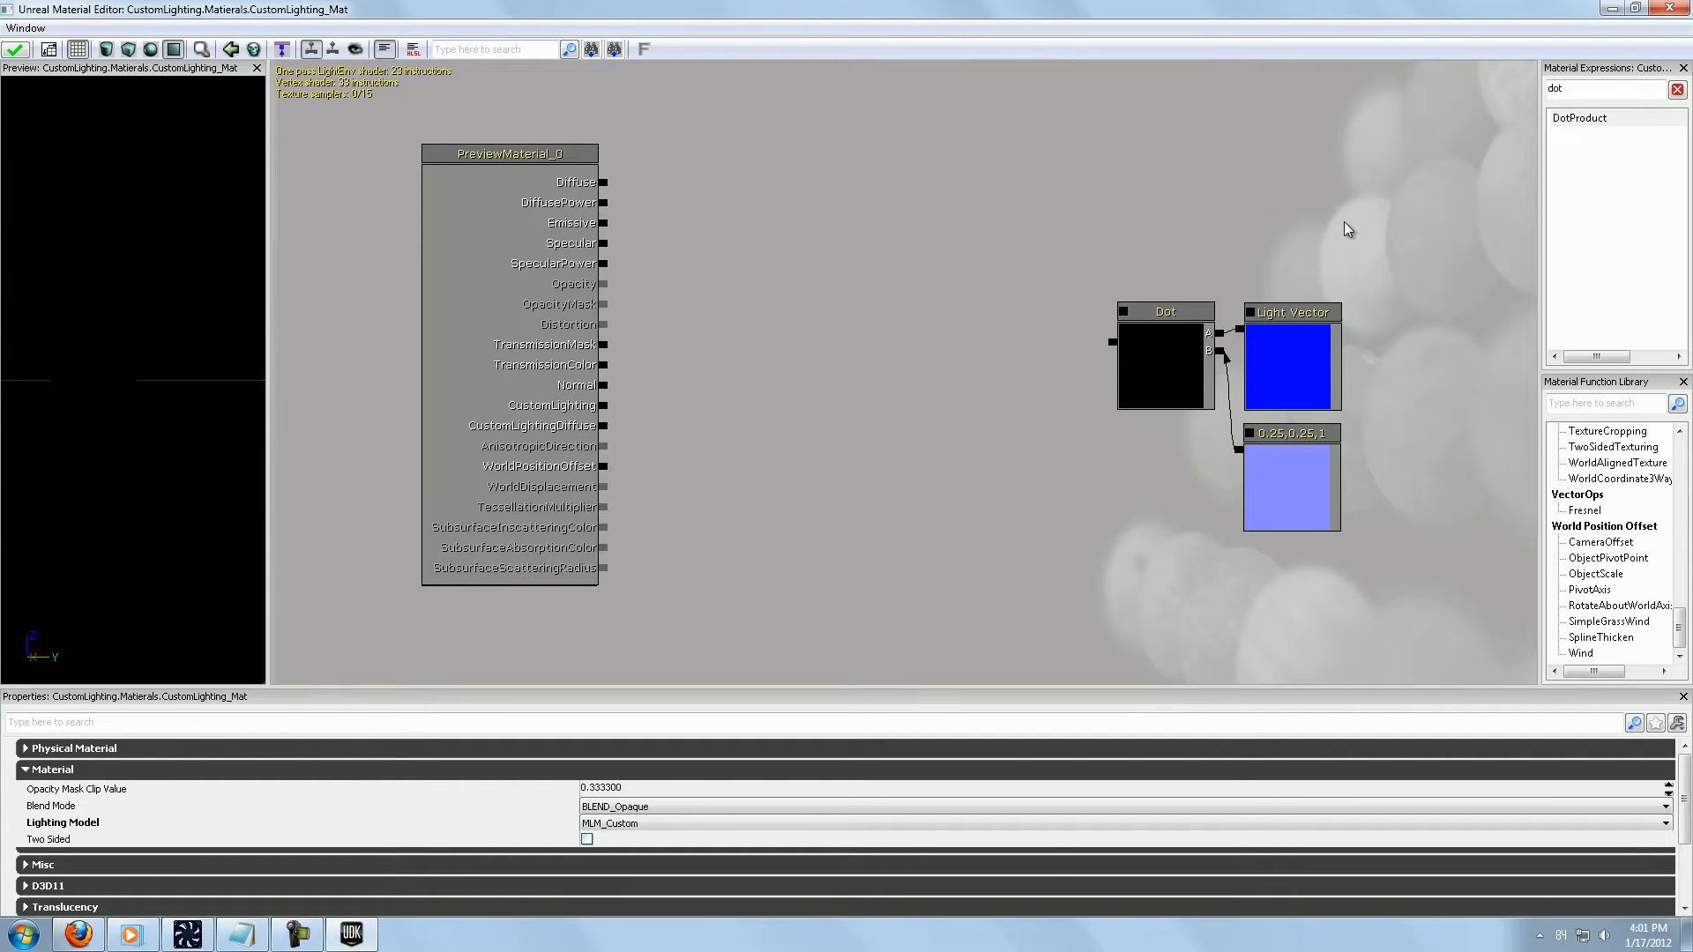
# Step: Consult the documentation's example graph, add a ConstantClamp node in UDK and connect the Dot output to its input
pyautogui.click(95, 934)
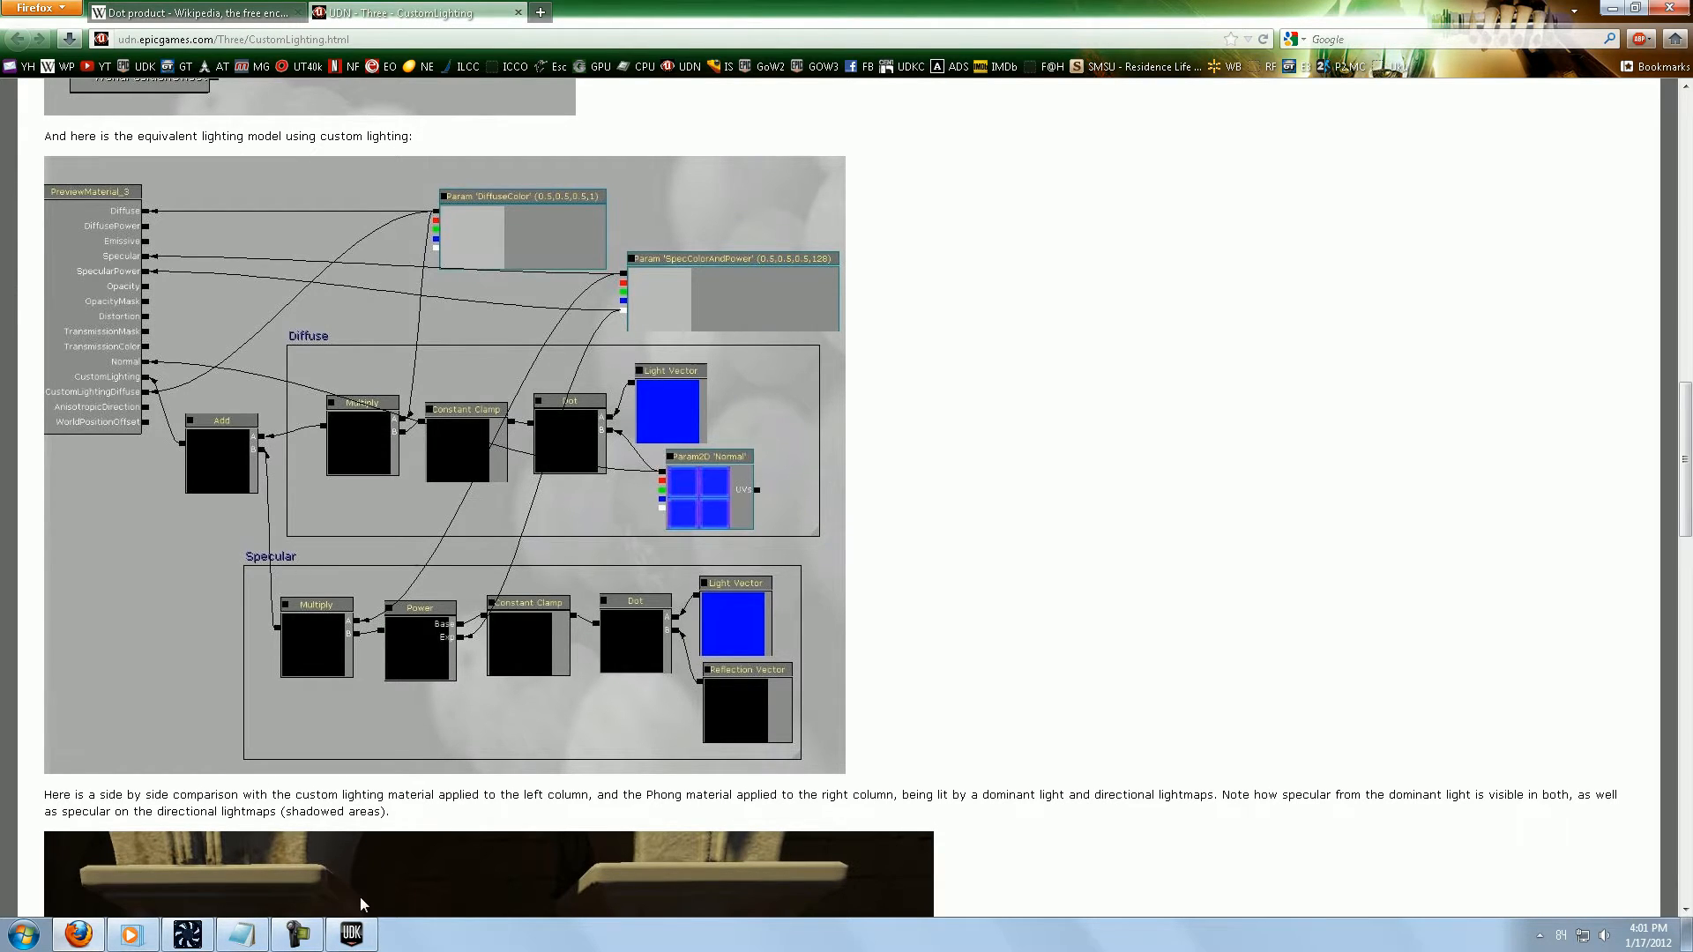
pyautogui.click(351, 934)
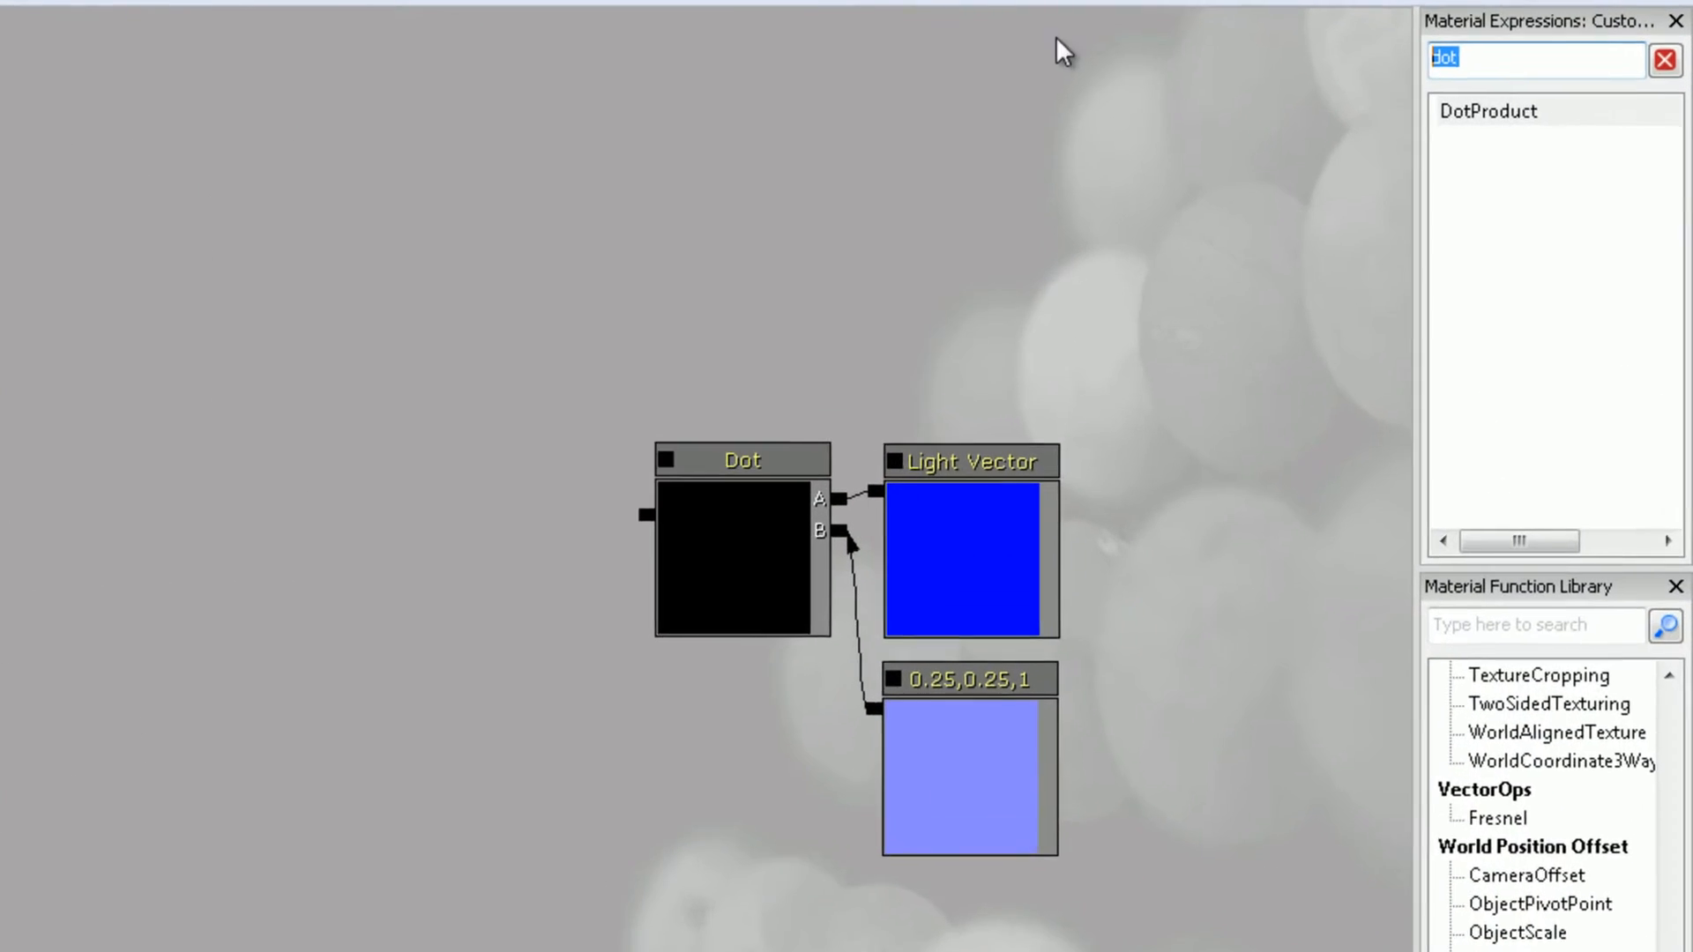
pyautogui.write('clamp')
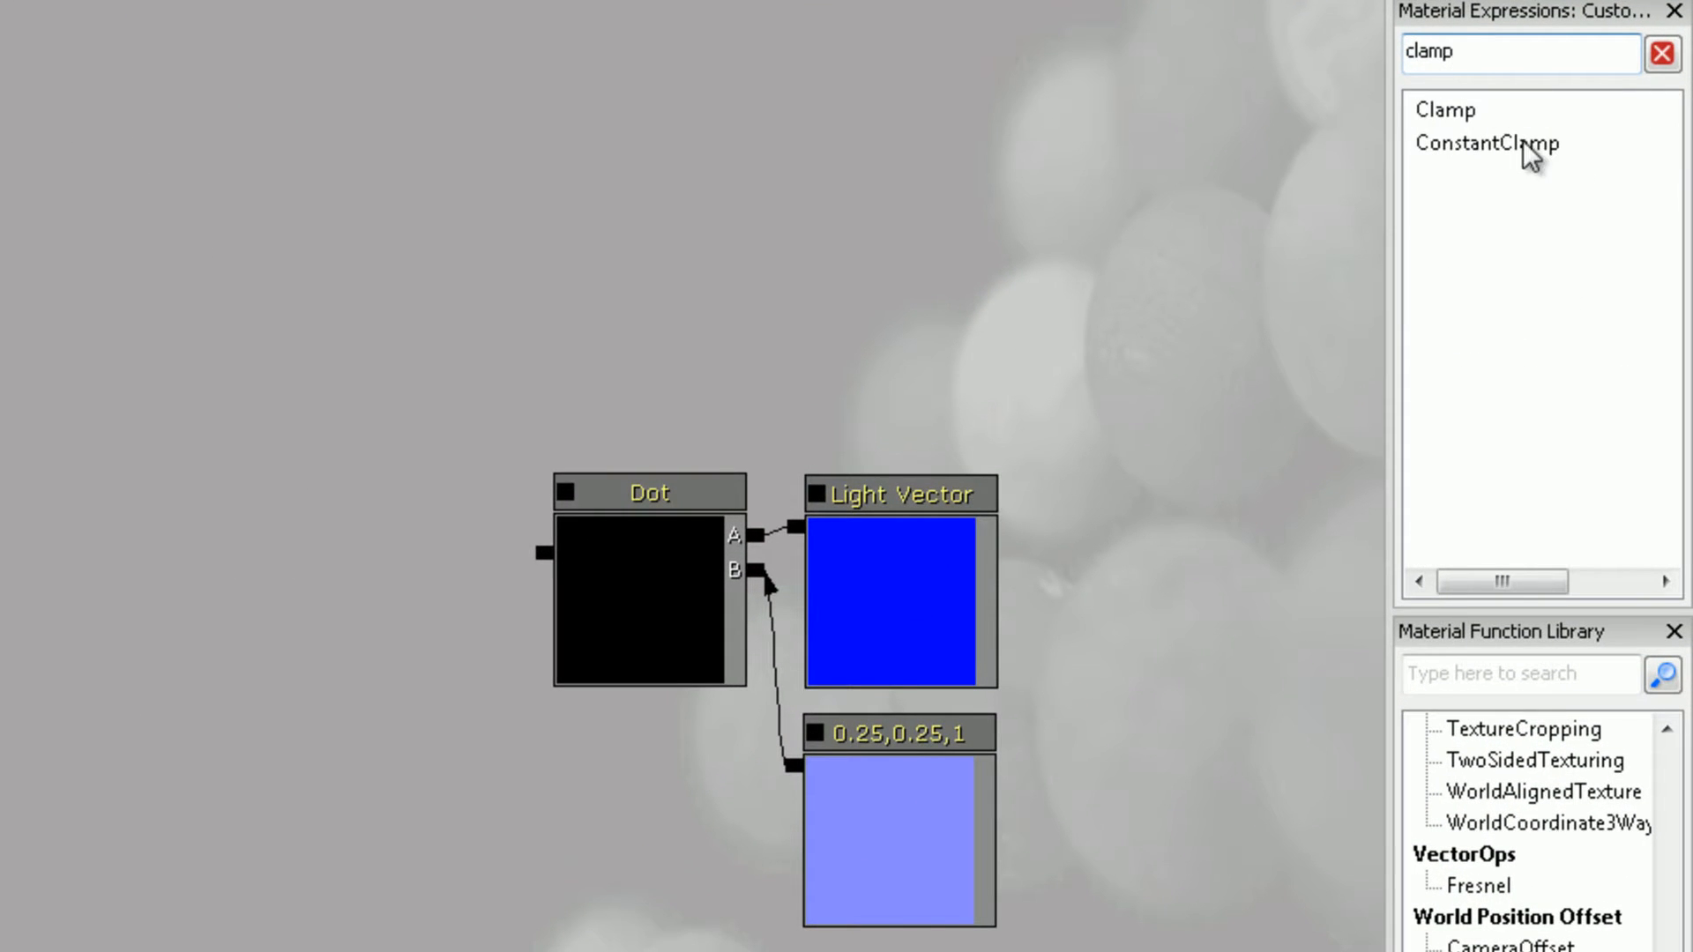
pyautogui.moveTo(1530, 154); pyautogui.dragTo(266, 531)
pyautogui.moveTo(544, 553); pyautogui.dragTo(480, 564)
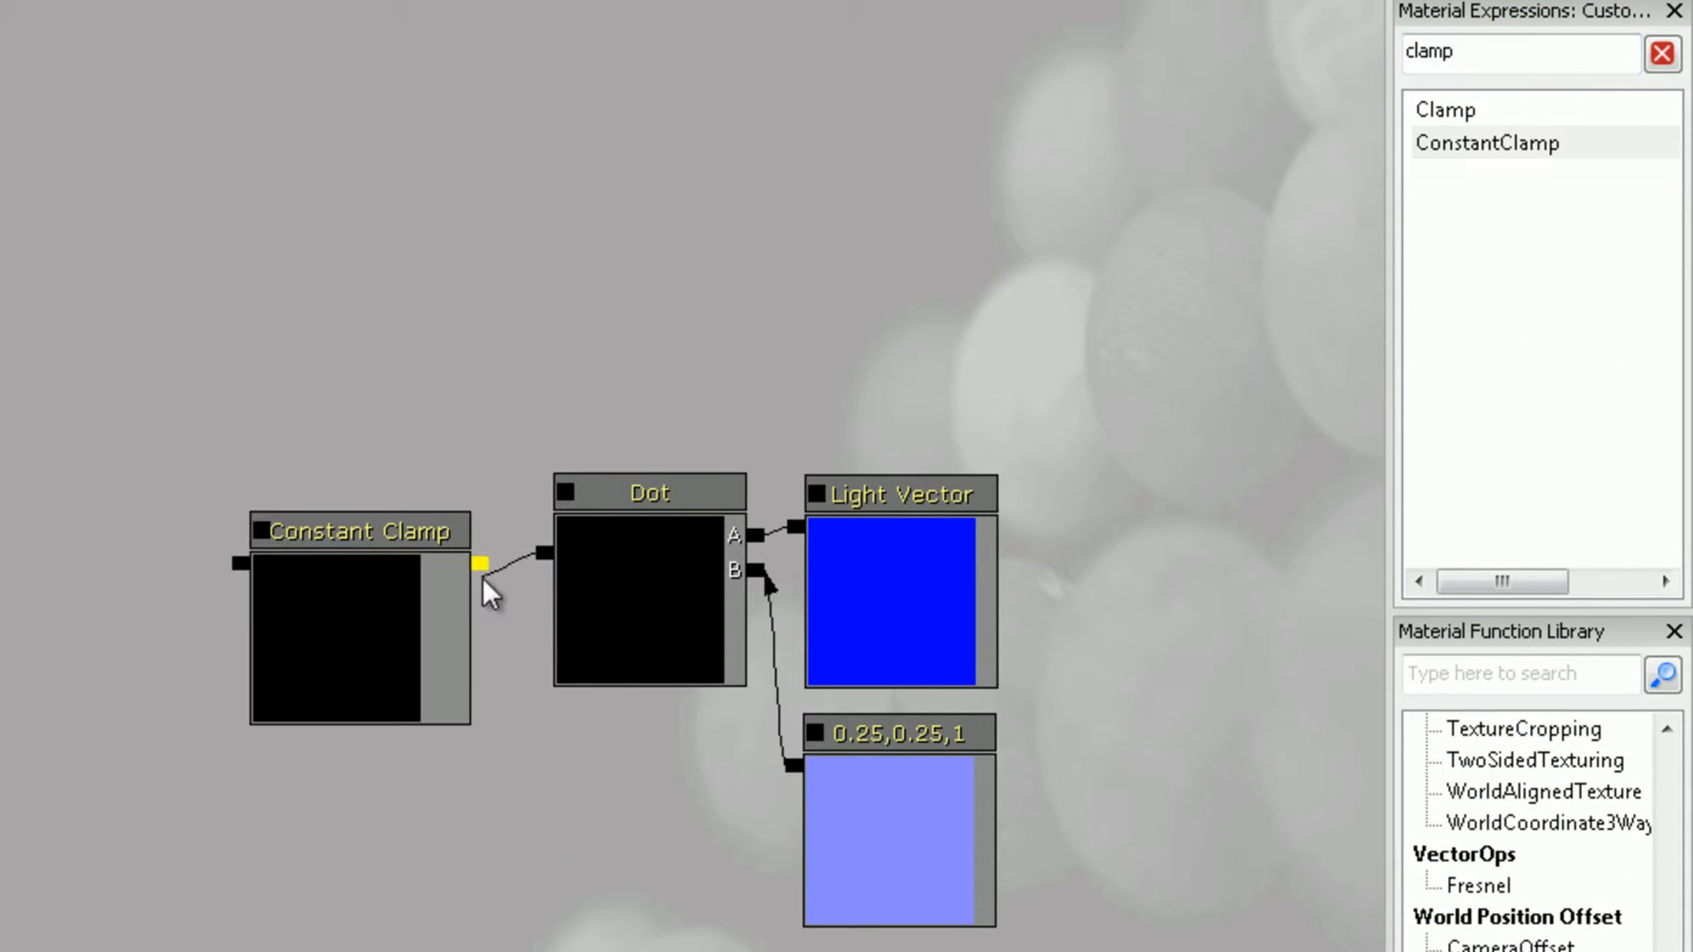
pyautogui.keyDown('ctrl'); pyautogui.moveTo(400, 643); pyautogui.dragTo(426, 612); pyautogui.keyUp('ctrl')
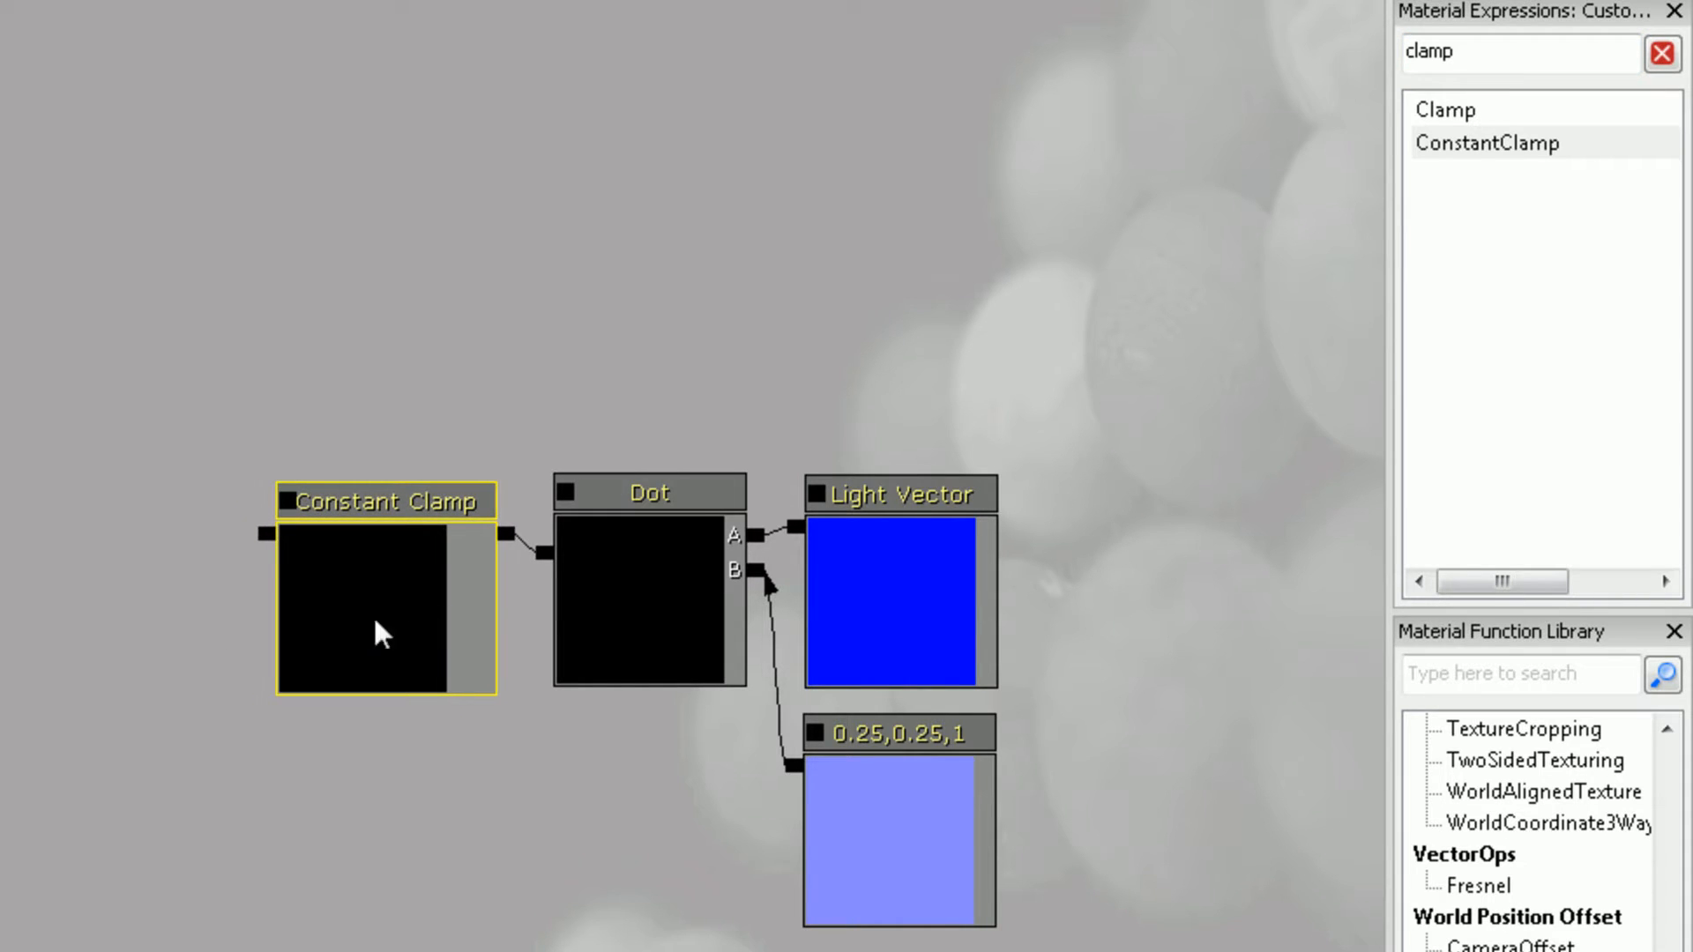
pyautogui.click(39, 500)
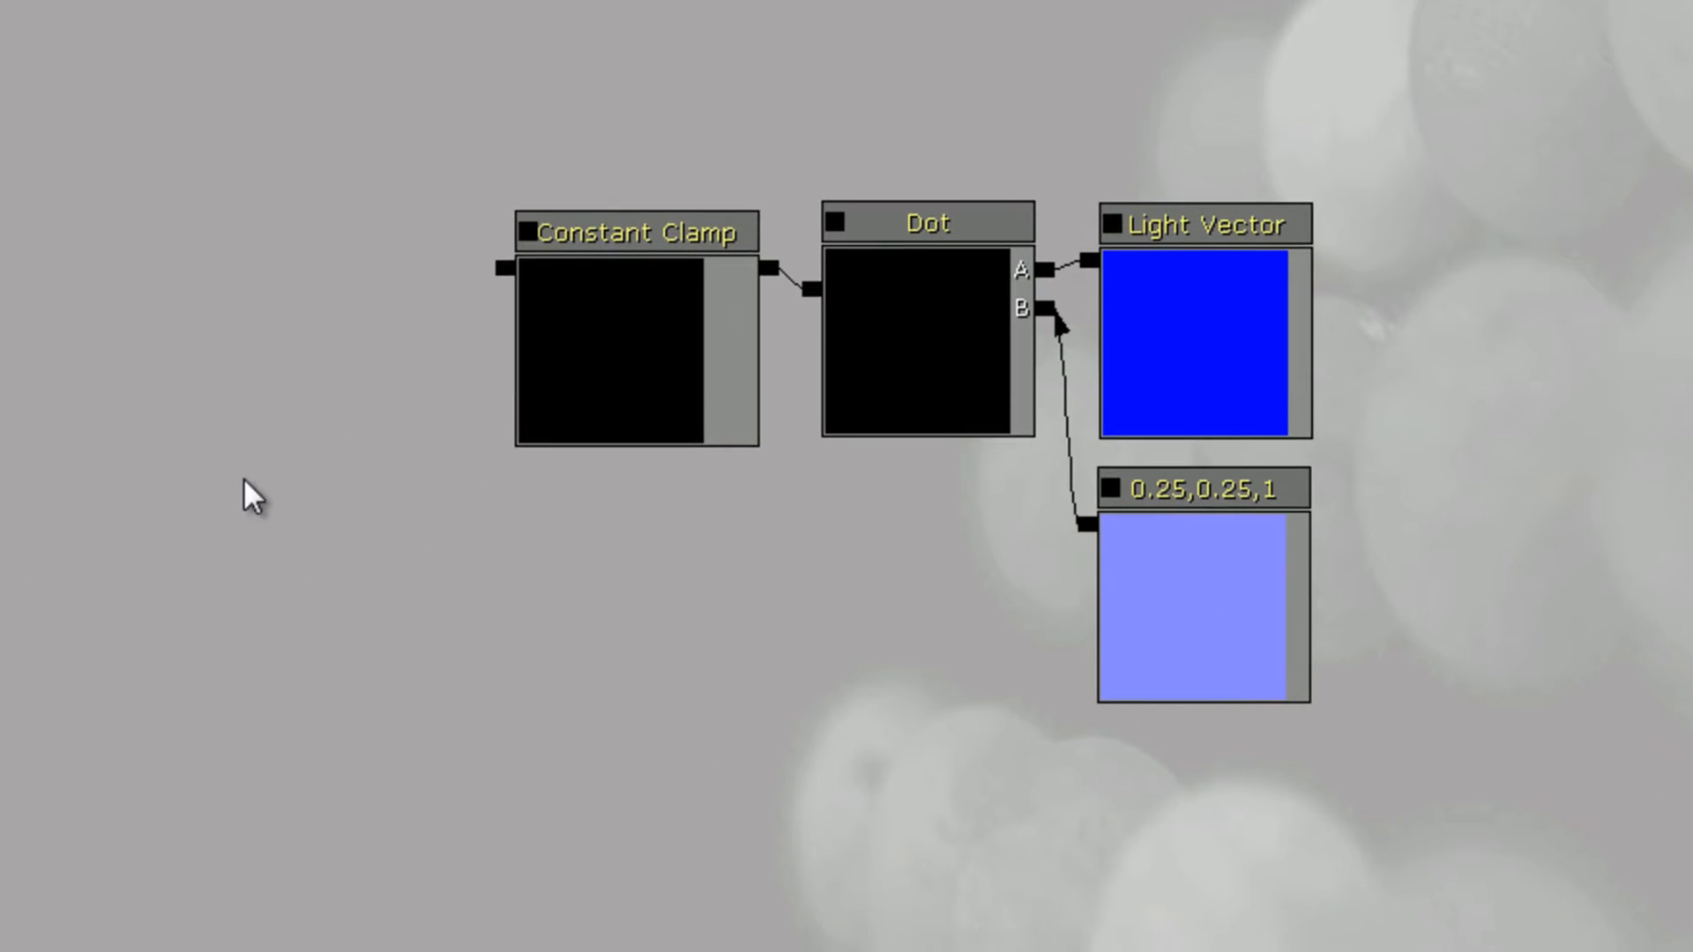
# Step: Add a Multiply node beside the Constant Clamp node and connect the clamp's output to its A input
pyautogui.moveTo(229, 427); pyautogui.dragTo(215, 381)
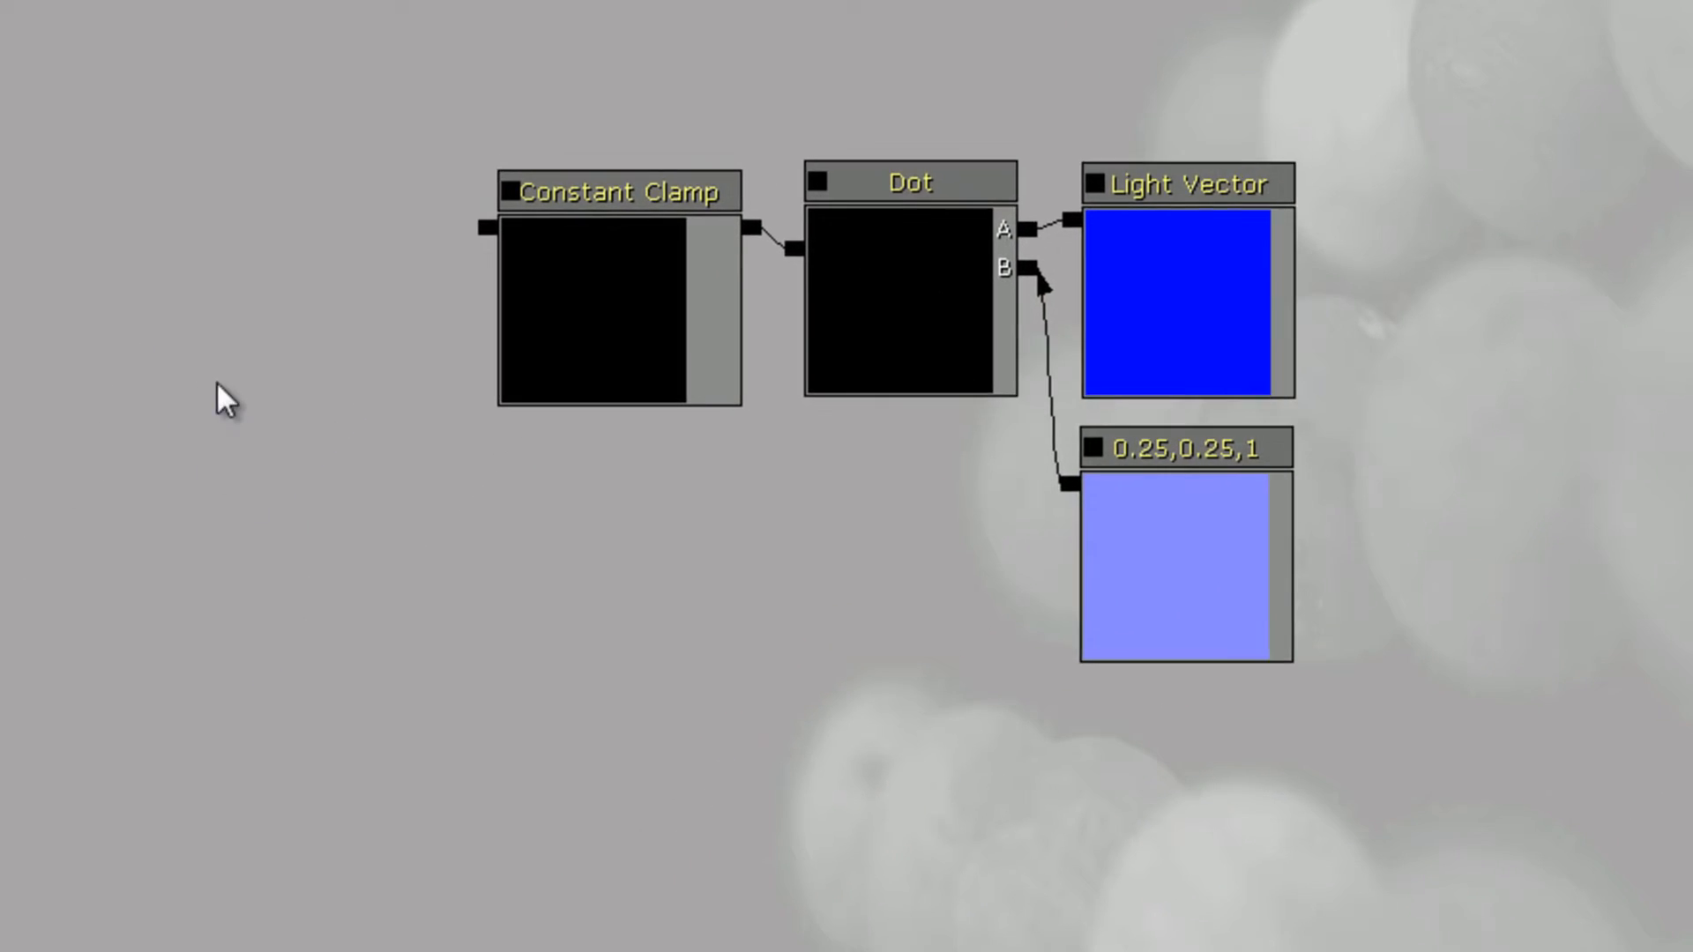
pyautogui.click(190, 342)
pyautogui.moveTo(303, 453); pyautogui.dragTo(276, 304)
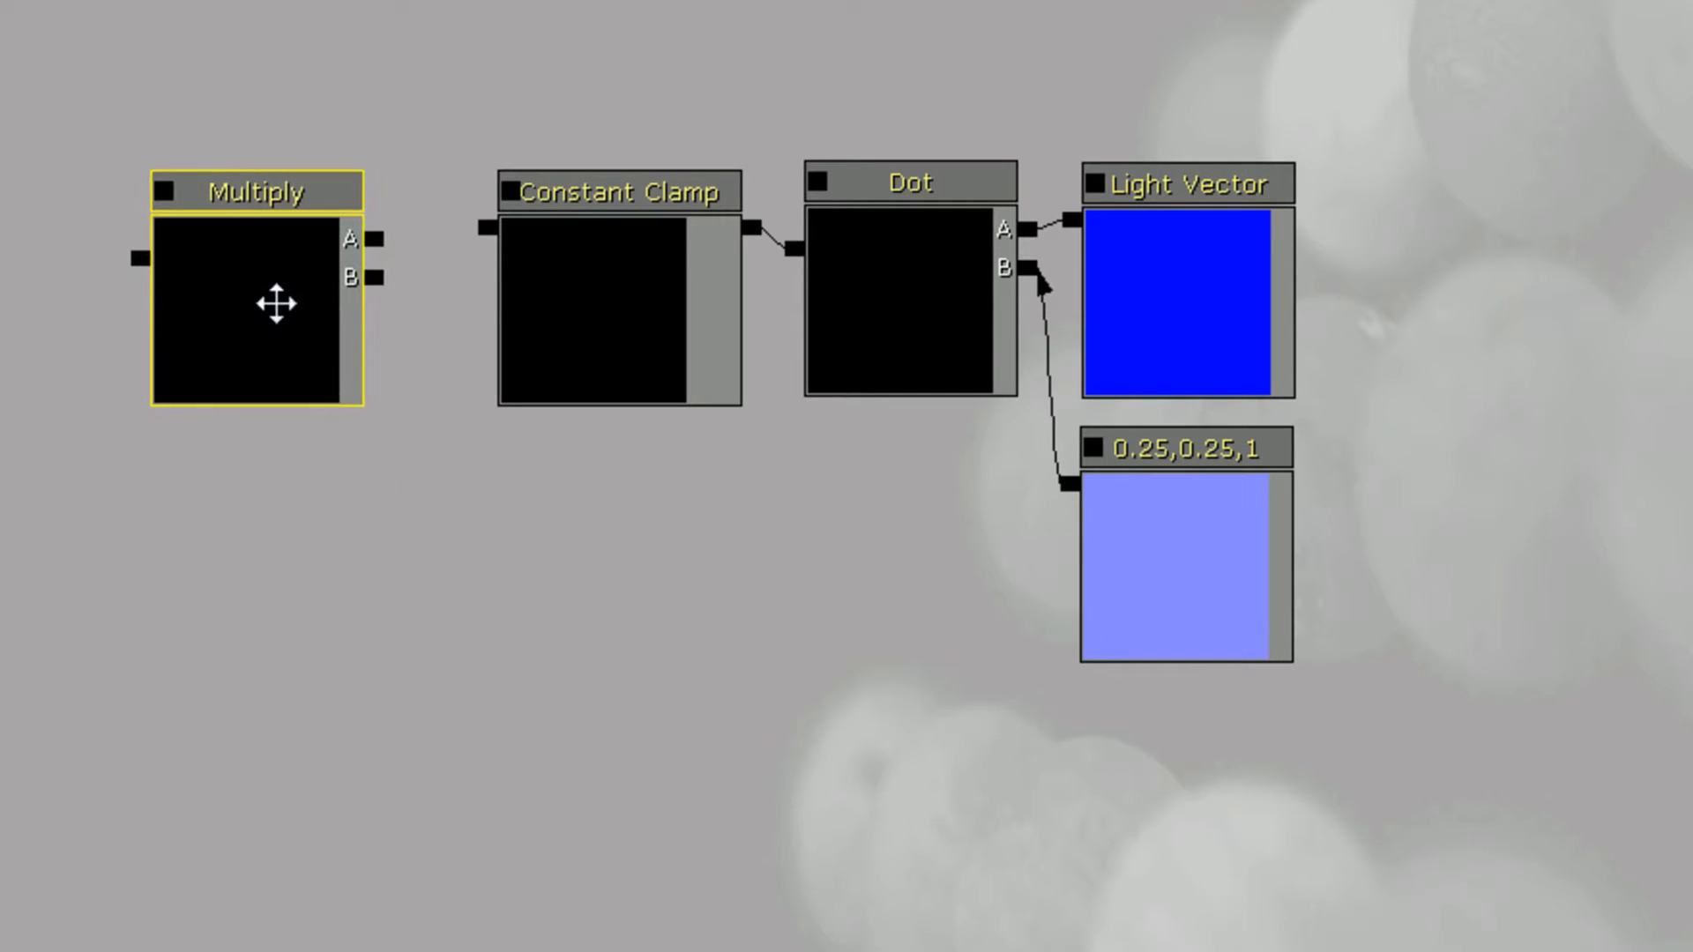
pyautogui.moveTo(483, 229); pyautogui.dragTo(370, 238)
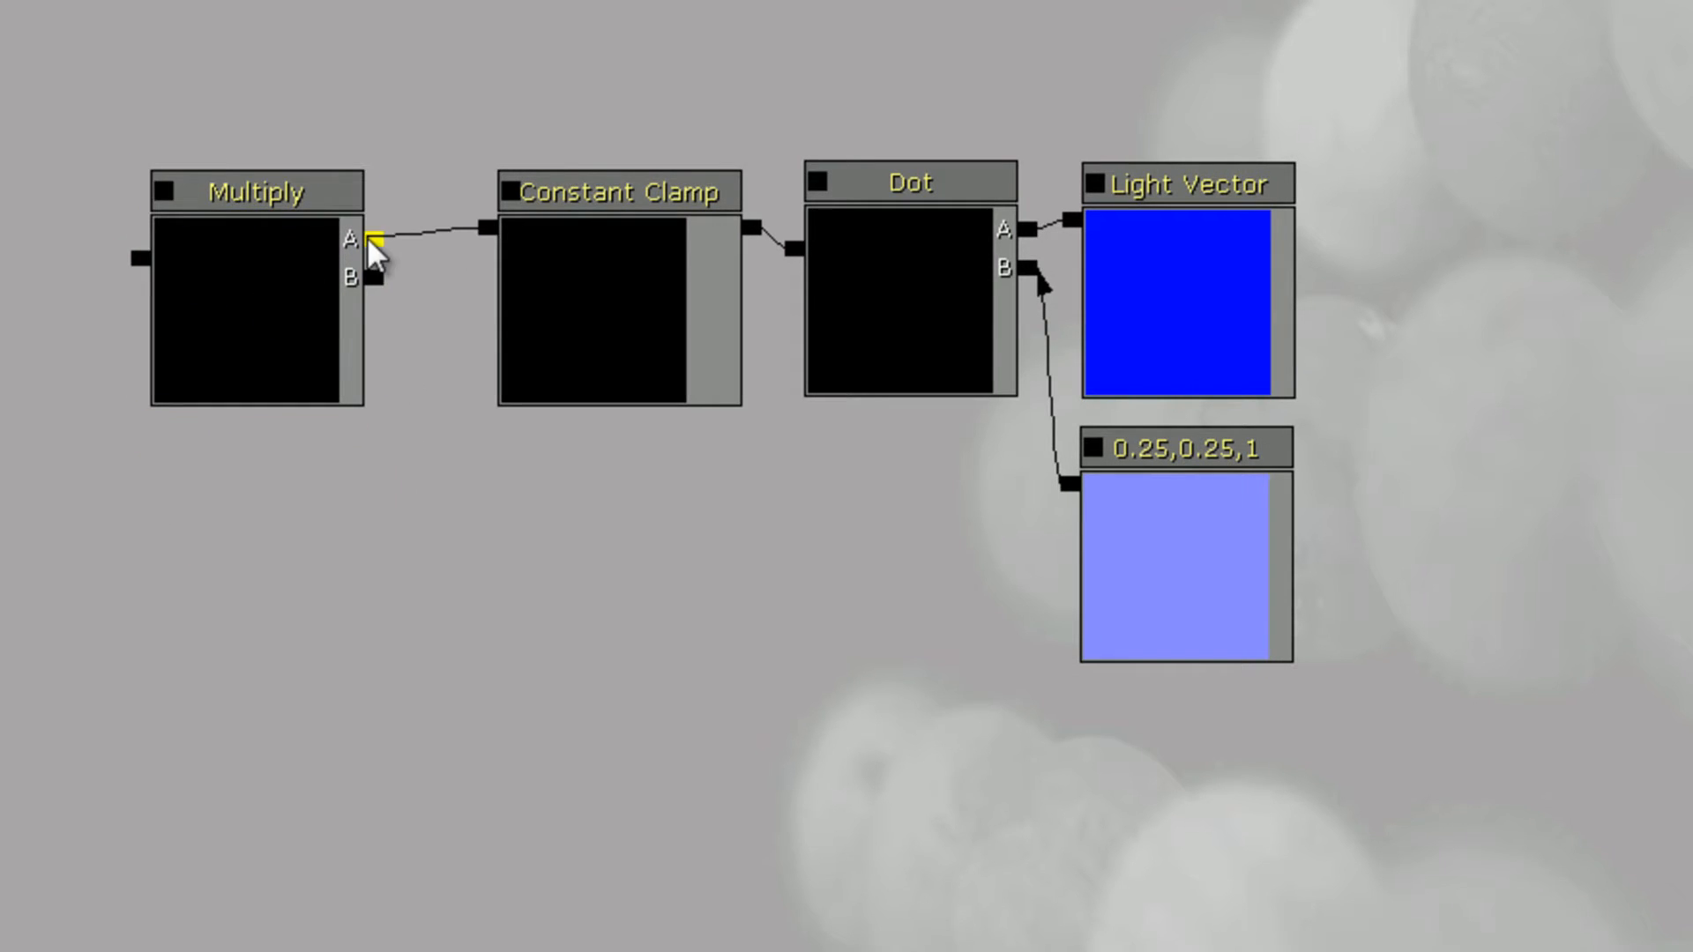
pyautogui.click(306, 324)
pyautogui.moveTo(306, 322); pyautogui.dragTo(343, 318)
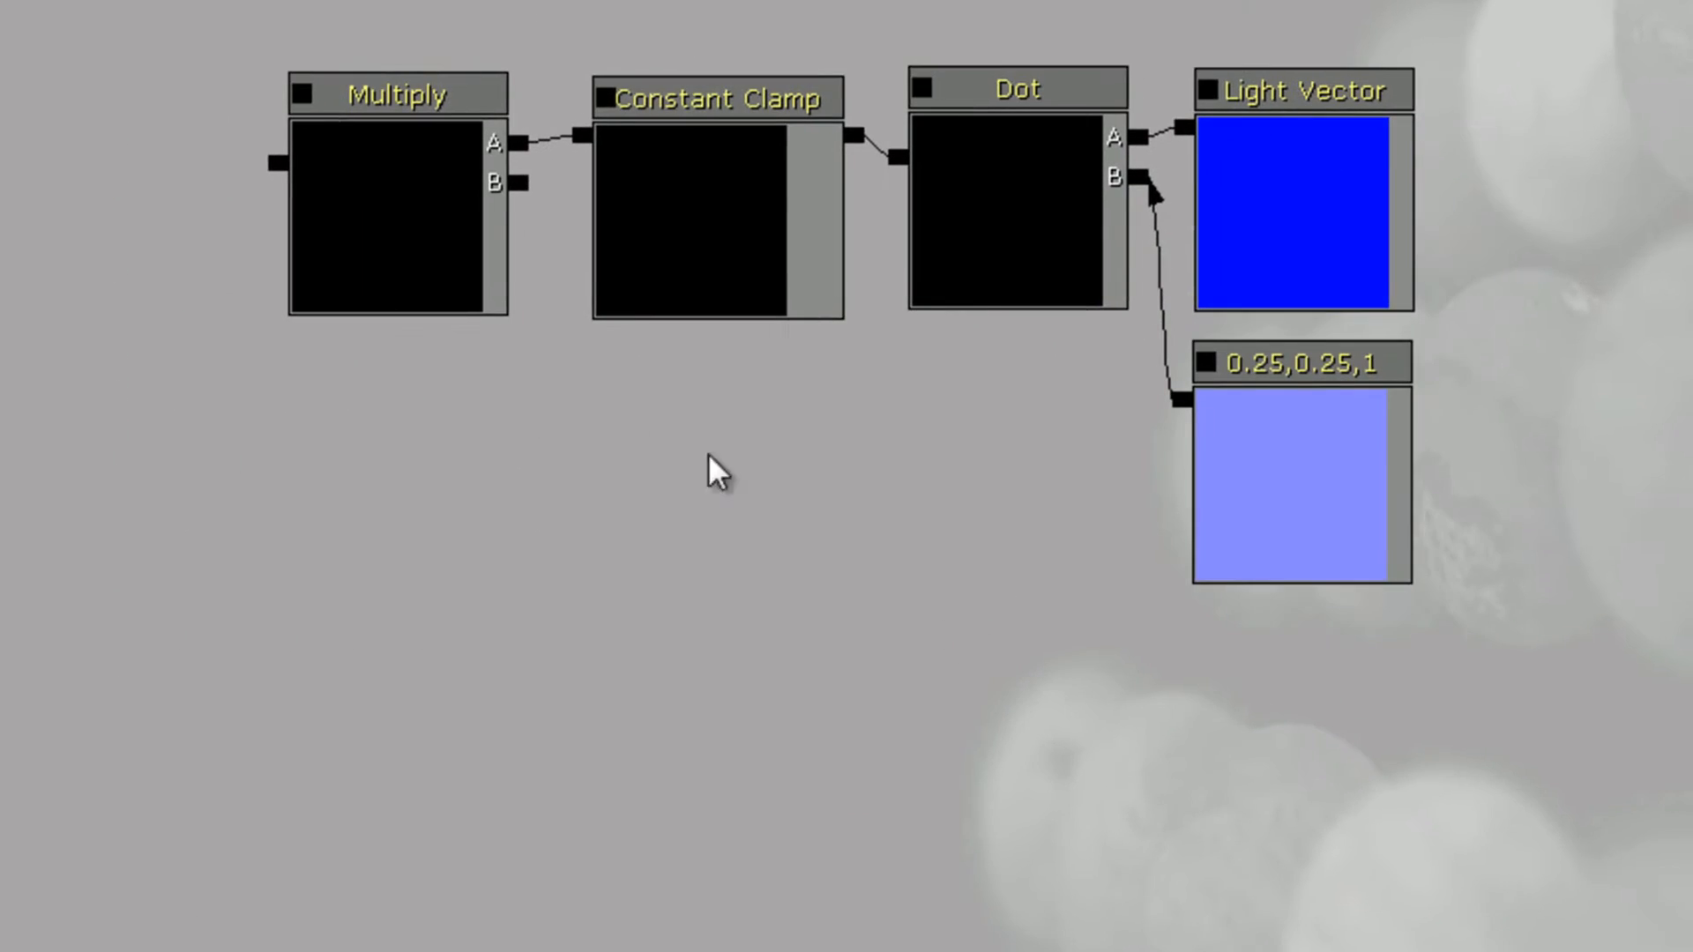
# Step: Add a single-value constant below the Constant Clamp node and connect it to the Multiply node's B input
pyautogui.press('1')
pyautogui.click(619, 418)
pyautogui.keyDown('ctrl'); pyautogui.moveTo(739, 541); pyautogui.dragTo(682, 516); pyautogui.keyUp('ctrl')
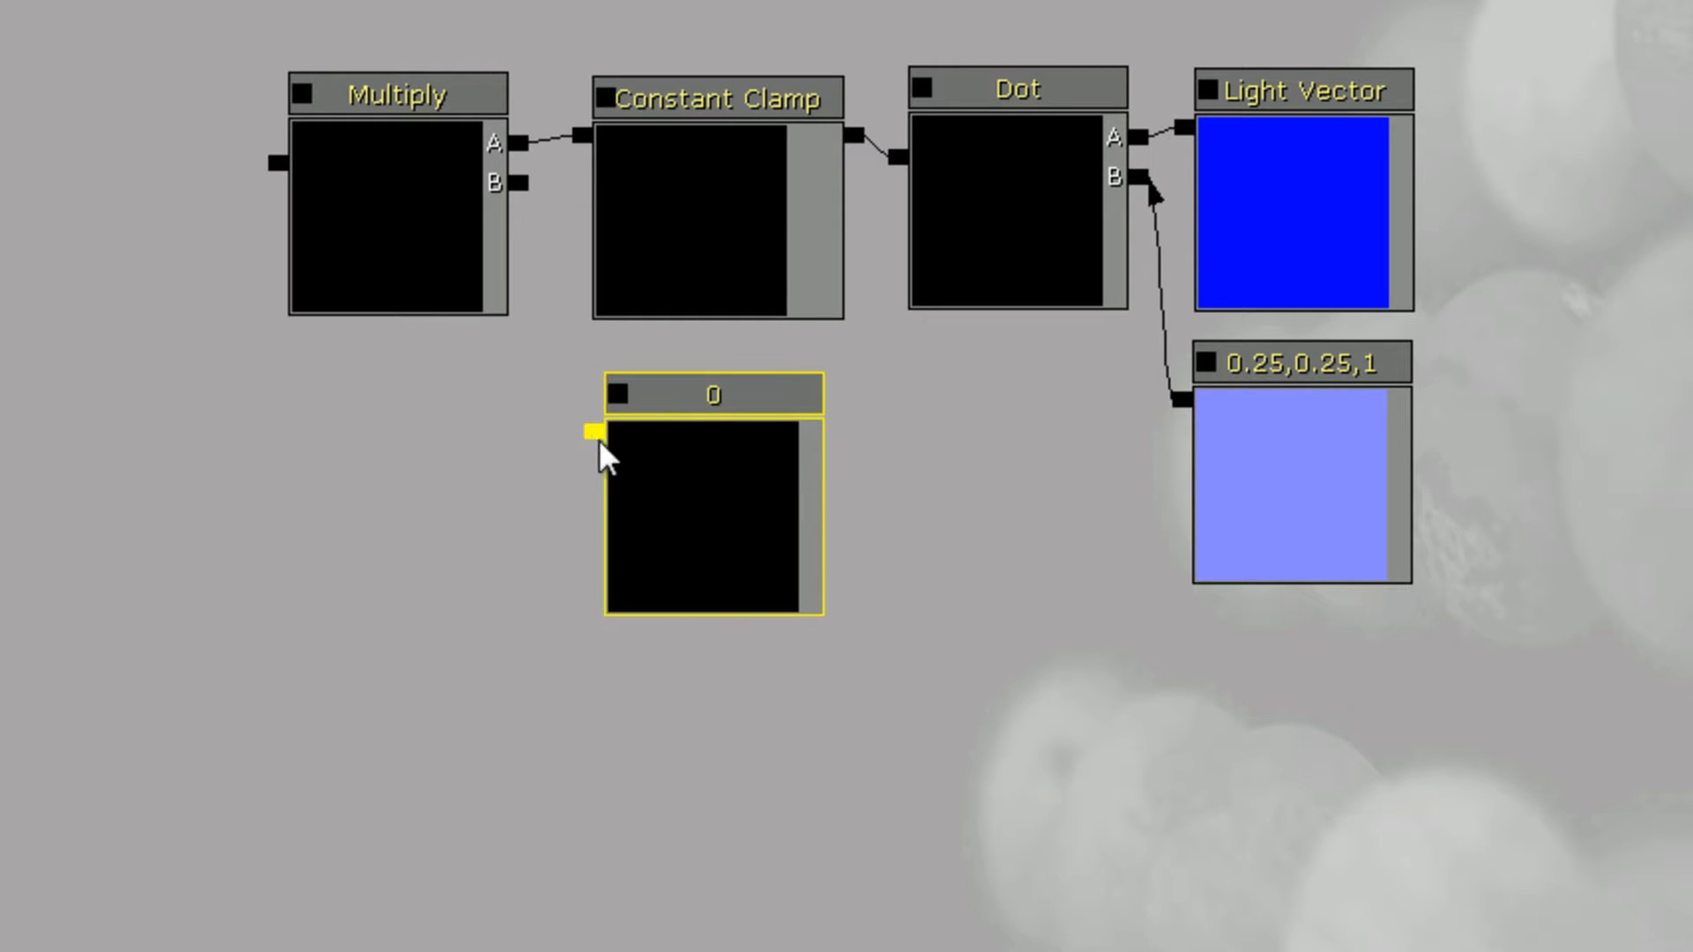
pyautogui.moveTo(600, 440); pyautogui.dragTo(536, 271)
# Step: Give the new constant the description "Diffuse" and set its R value to 1
pyautogui.click(729, 501)
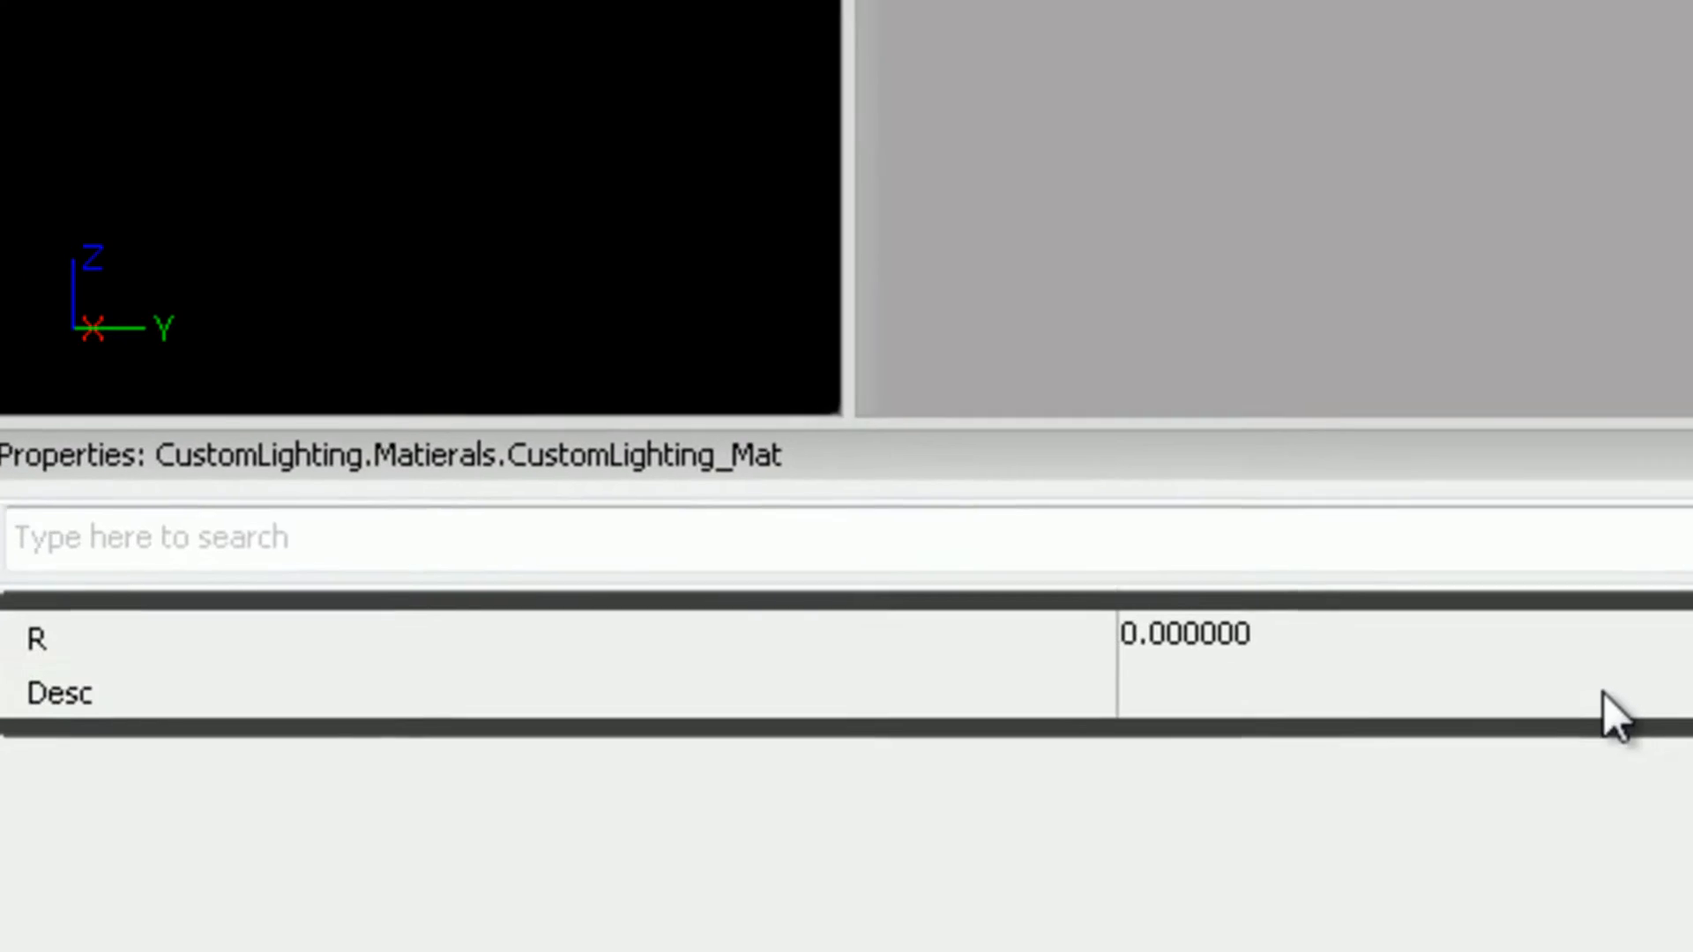
pyautogui.click(1588, 679)
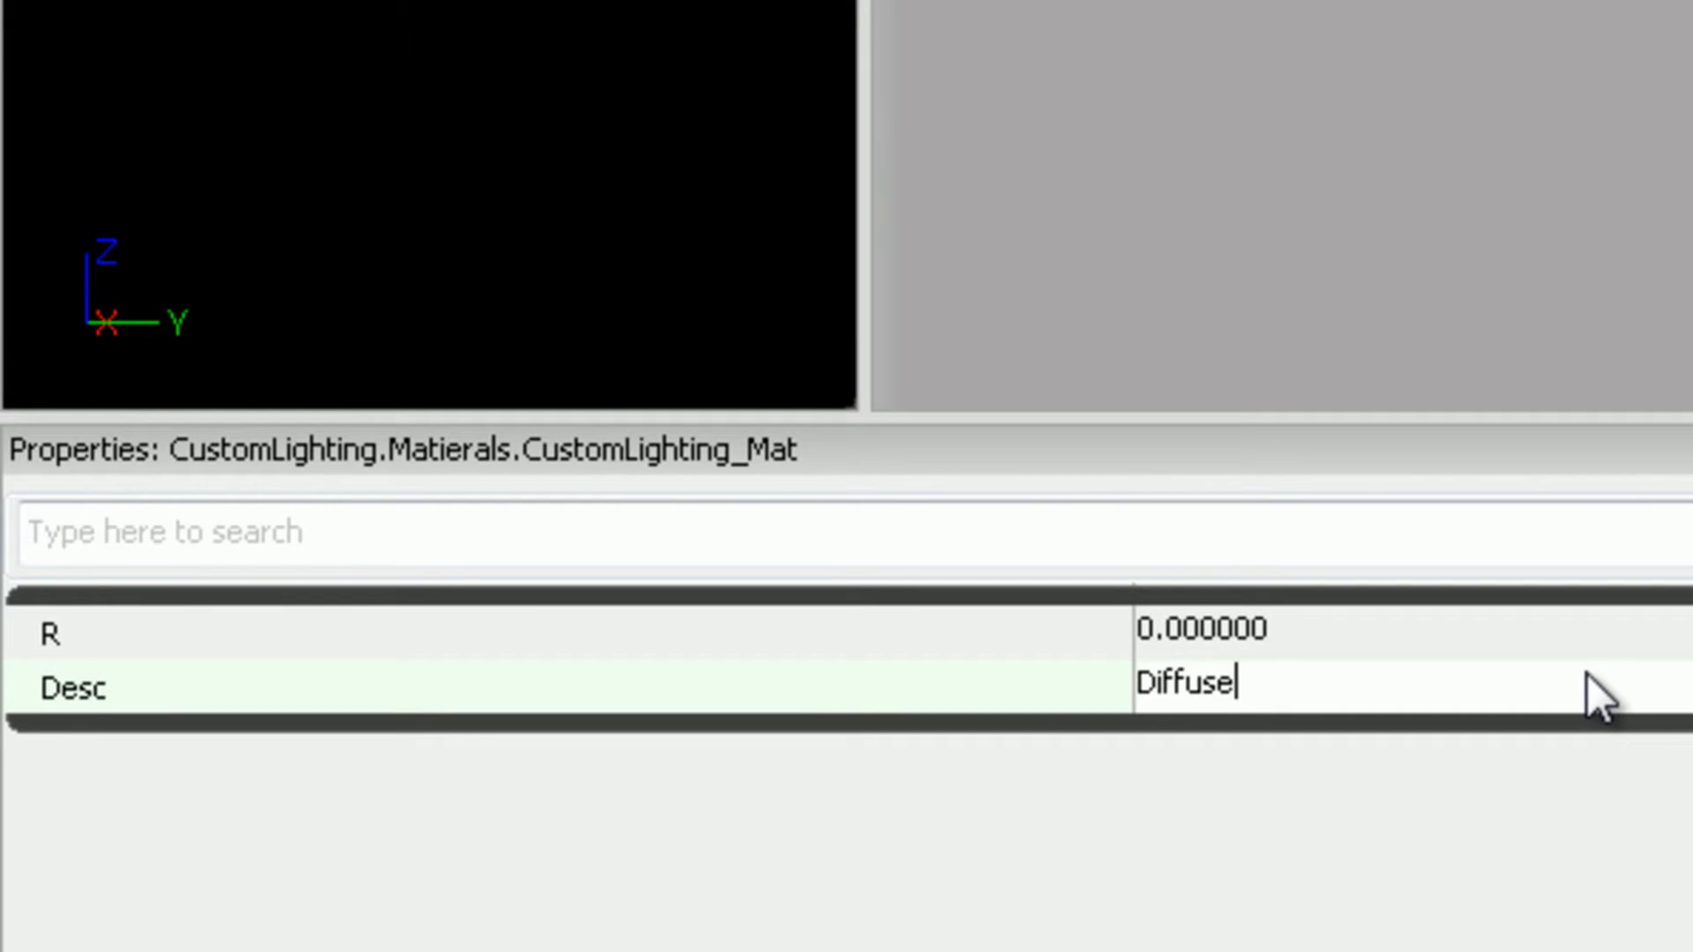
pyautogui.write('Diffuse')
pyautogui.press('Return')
pyautogui.click(1291, 630)
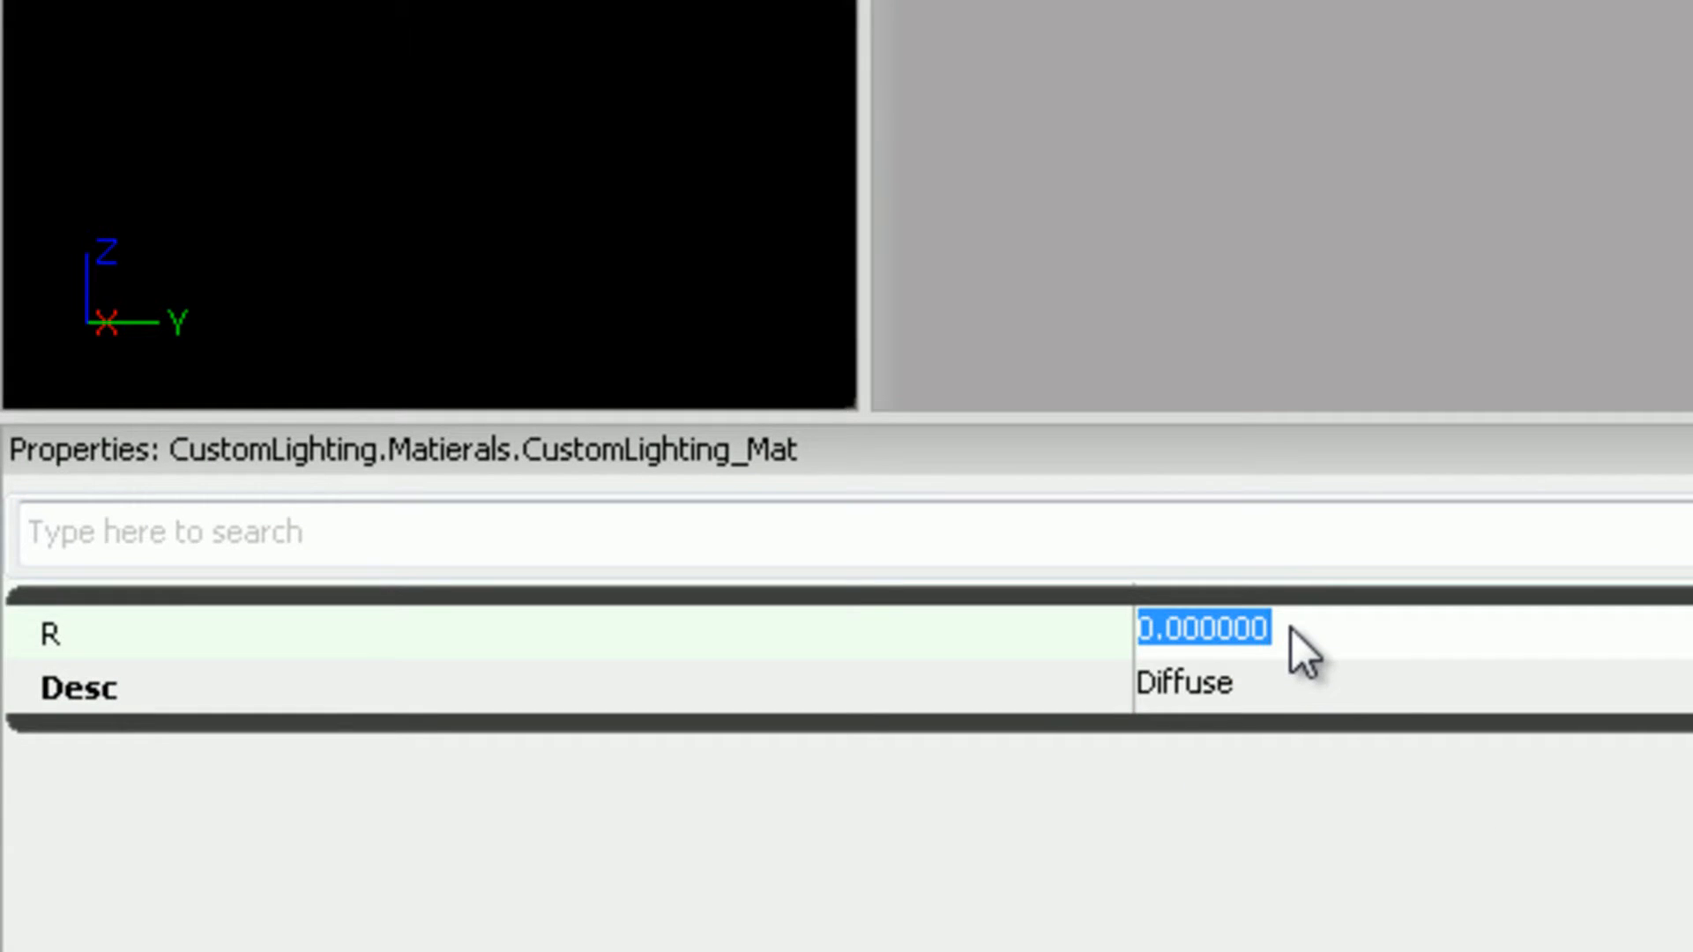
pyautogui.write('1')
pyautogui.press('Return')
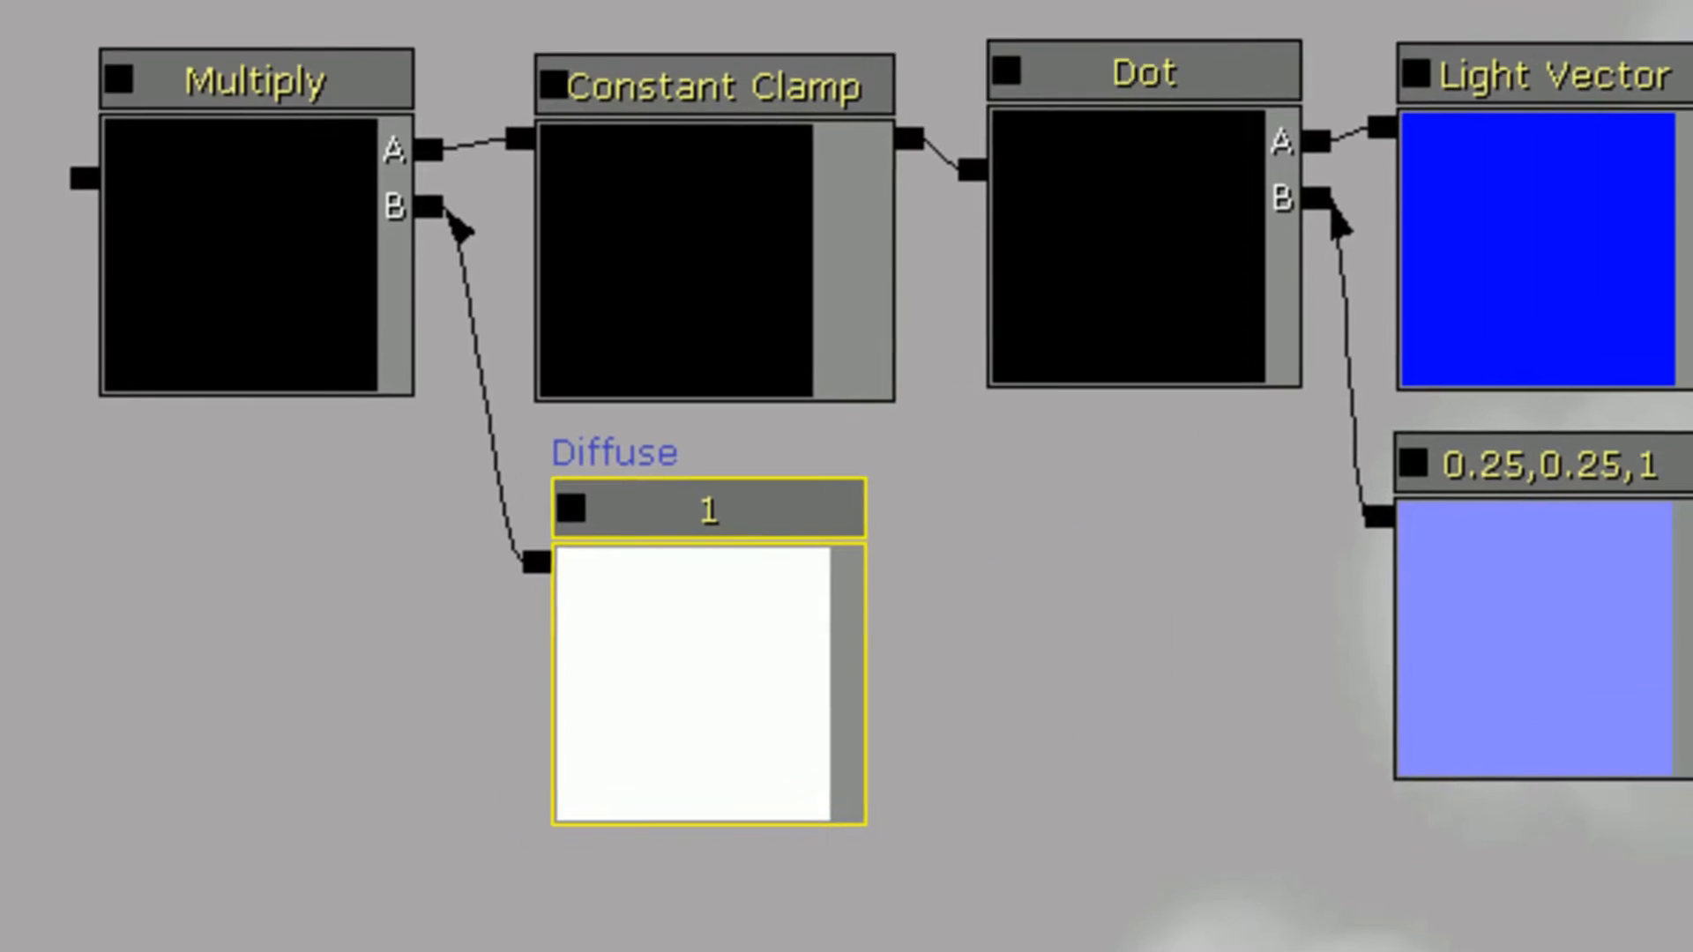
# Step: Give the 0.25,0.25,1 constant the description "Normal Map" and move it slightly farther below the Light Vector node
pyautogui.click(1573, 620)
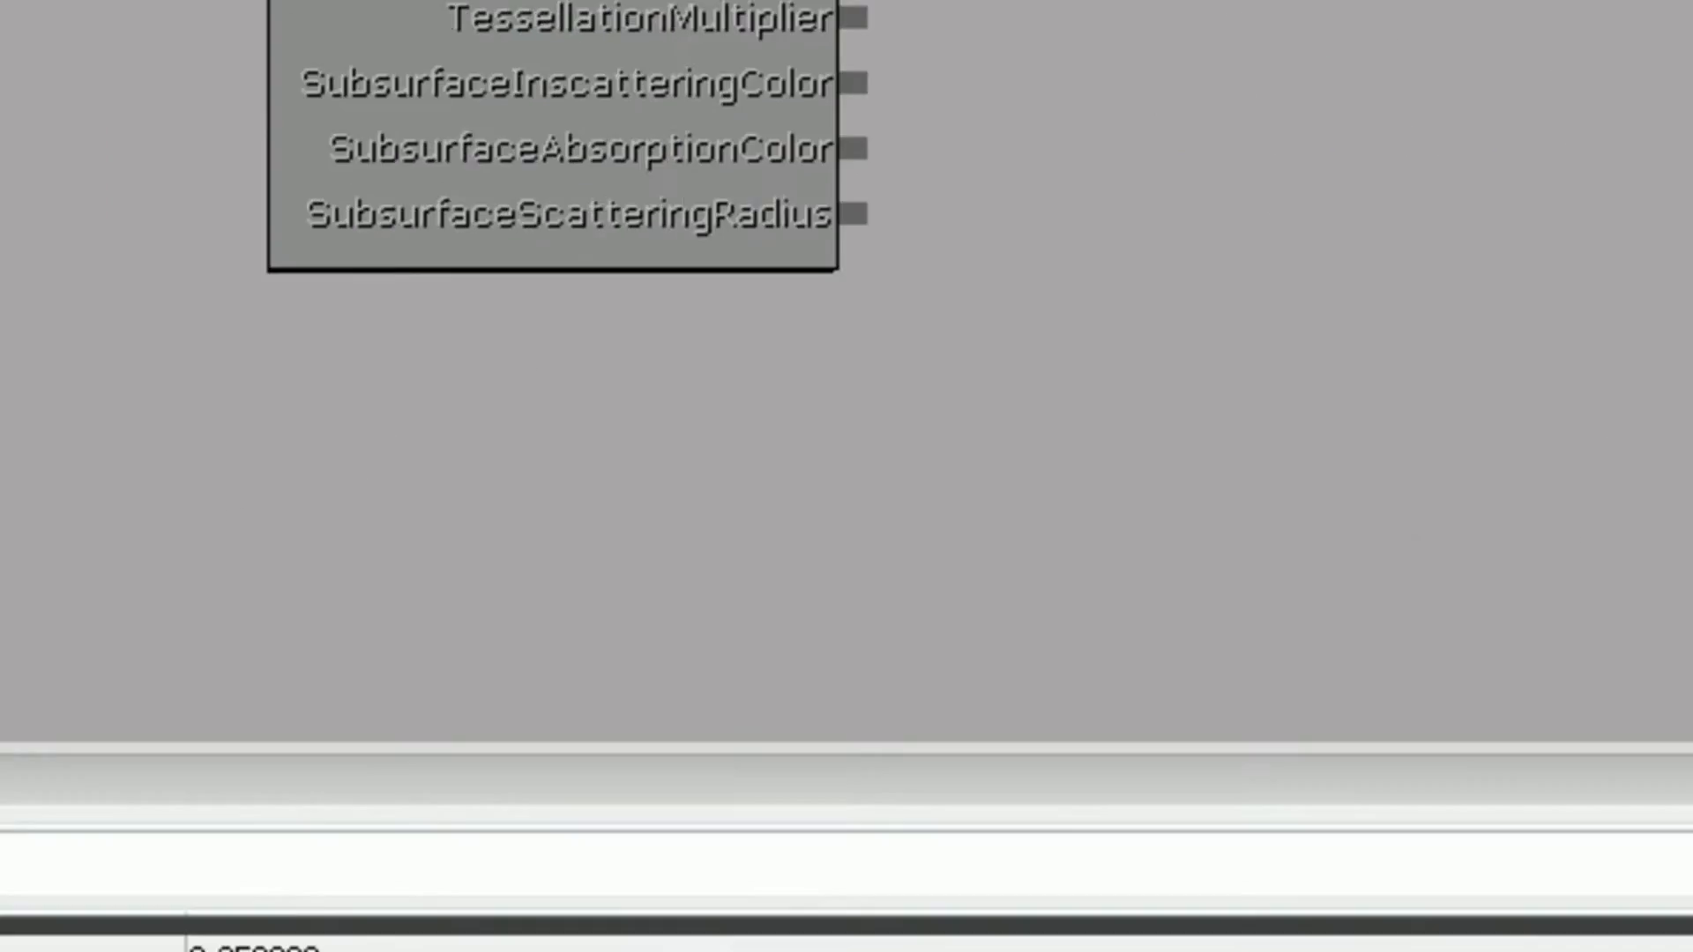
pyautogui.click(1460, 689)
pyautogui.write('No')
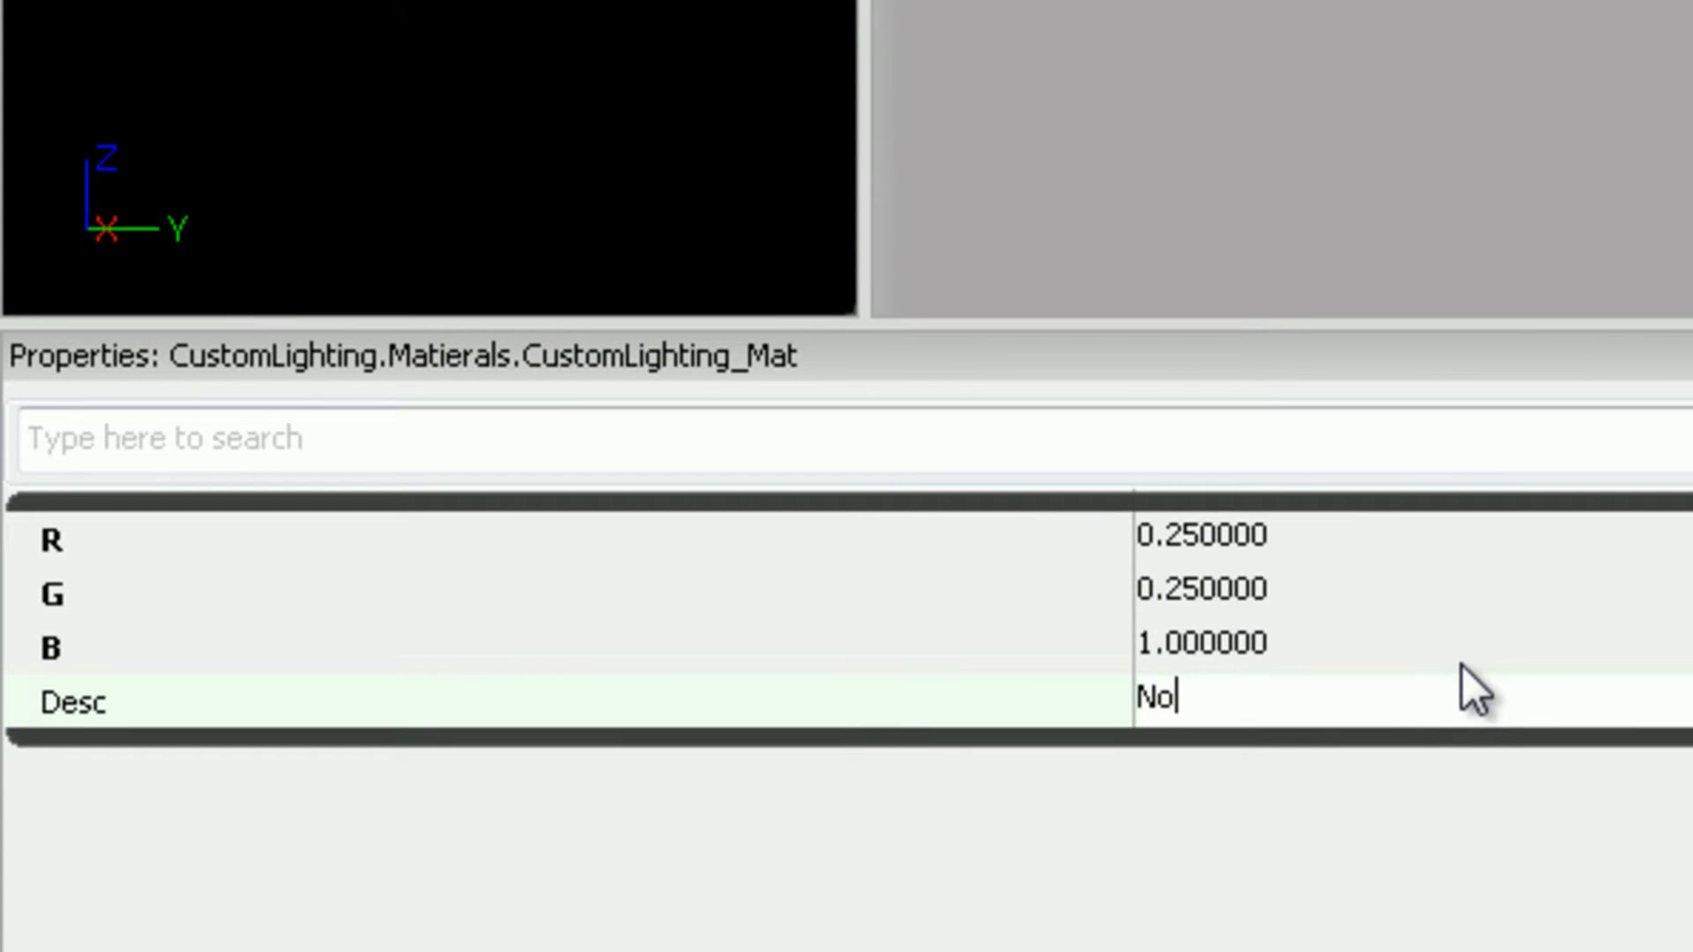
pyautogui.write('rmal Map')
pyautogui.press('Return')
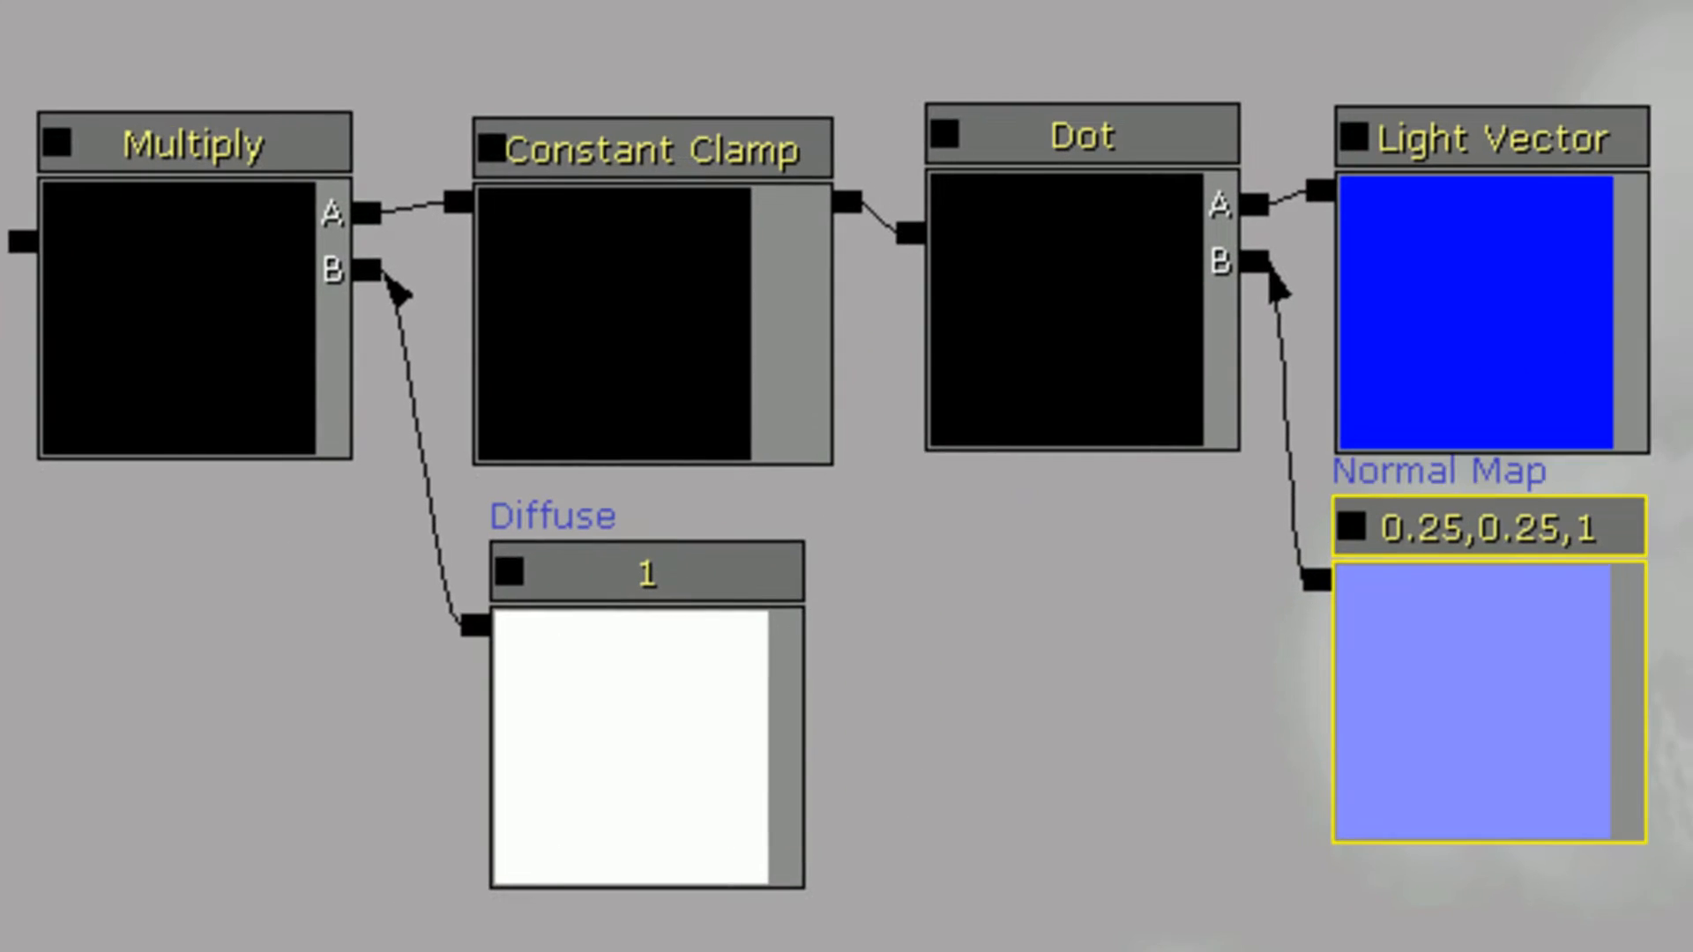
pyautogui.moveTo(1543, 717); pyautogui.dragTo(1523, 755)
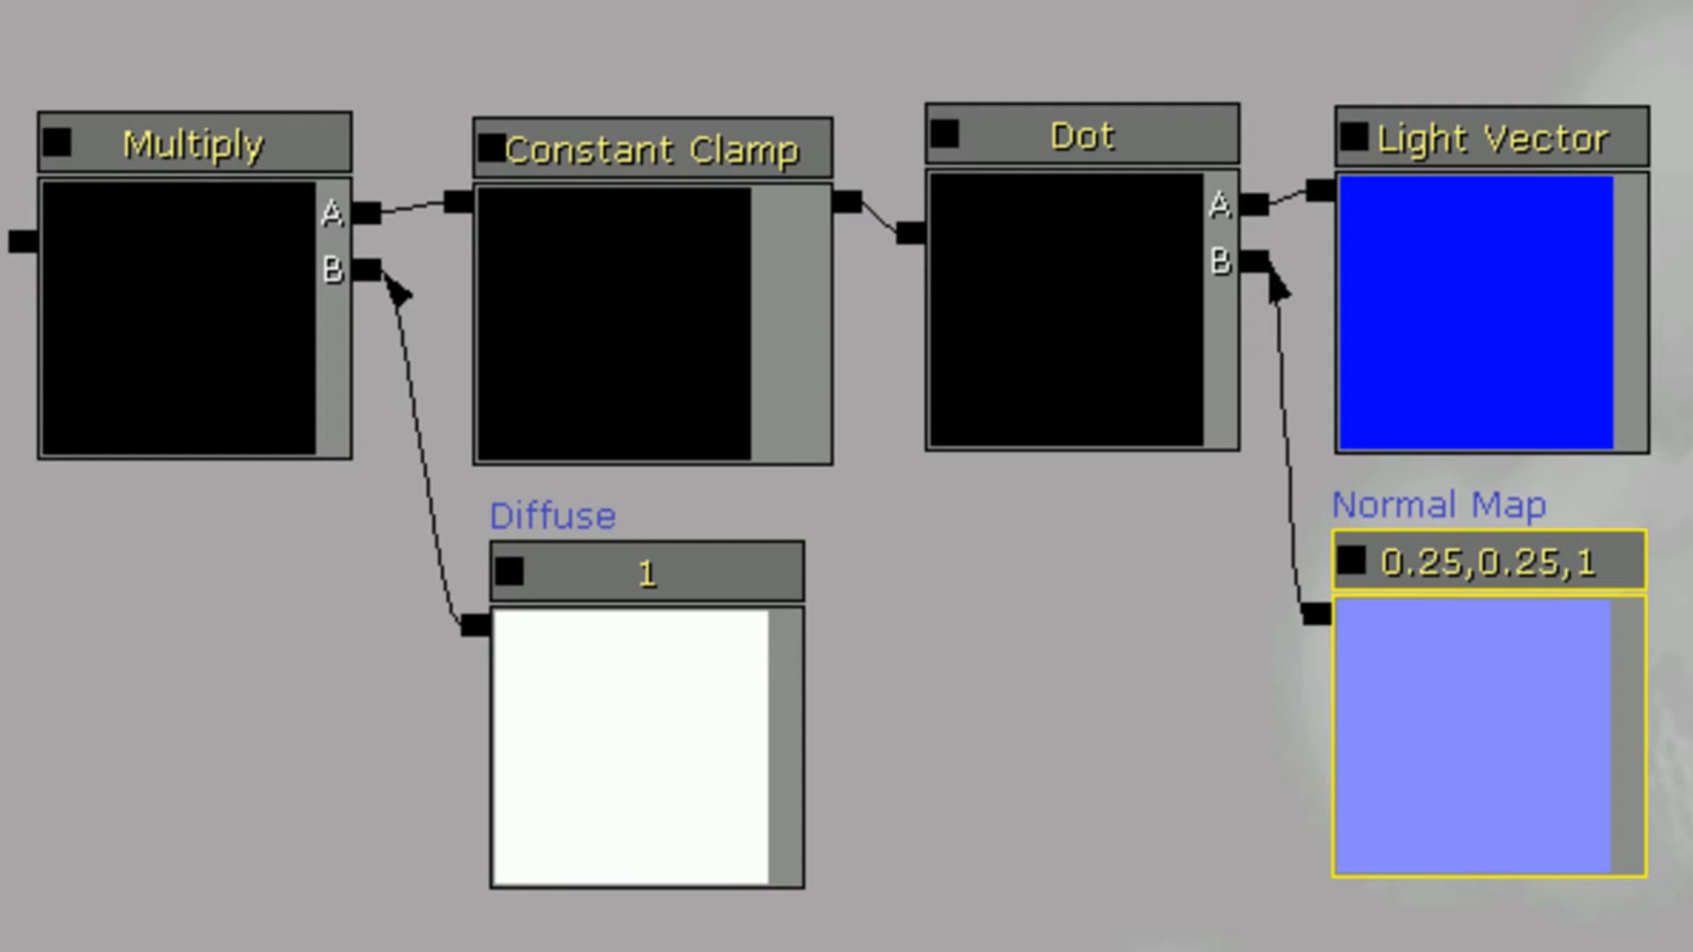
# Step: Move the whole group of lighting nodes together and enclose it in a comment box titled "Diffuse"
pyautogui.click(1323, 895)
pyautogui.keyDown('ctrl'); pyautogui.keyDown('alt'); pyautogui.moveTo(1689, 948); pyautogui.dragTo(167, 150); pyautogui.keyUp('alt'); pyautogui.keyUp('ctrl')
pyautogui.keyDown('ctrl'); pyautogui.moveTo(146, 216); pyautogui.dragTo(639, 190); pyautogui.keyUp('ctrl')
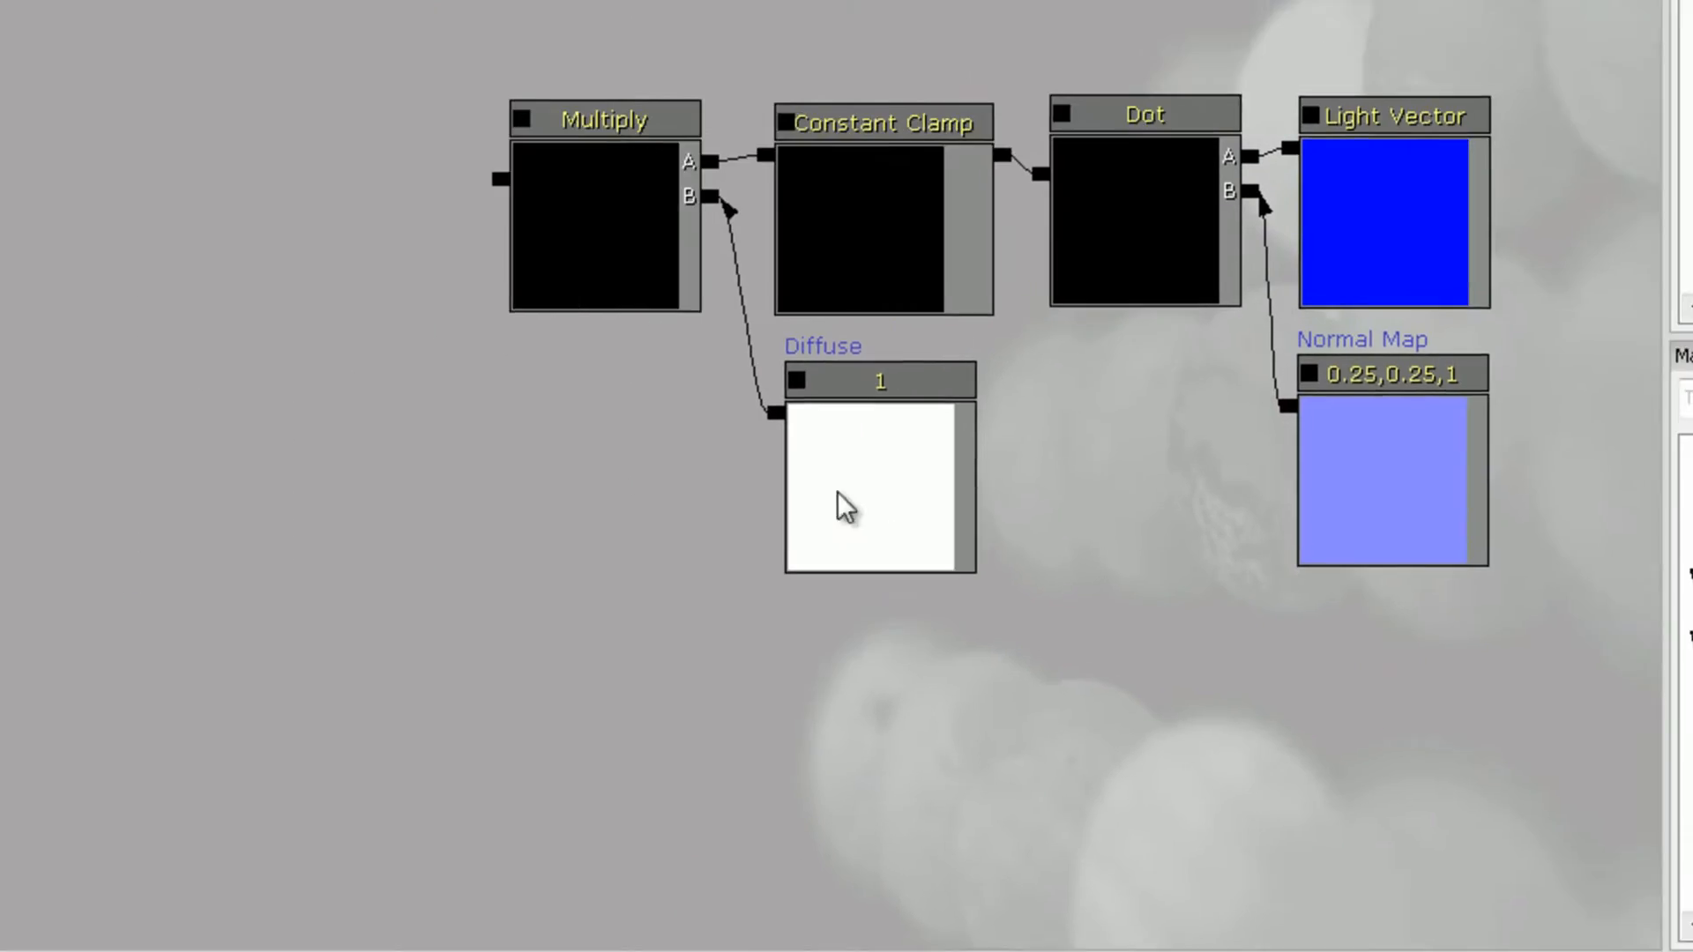
pyautogui.moveTo(1189, 702); pyautogui.dragTo(427, 132)
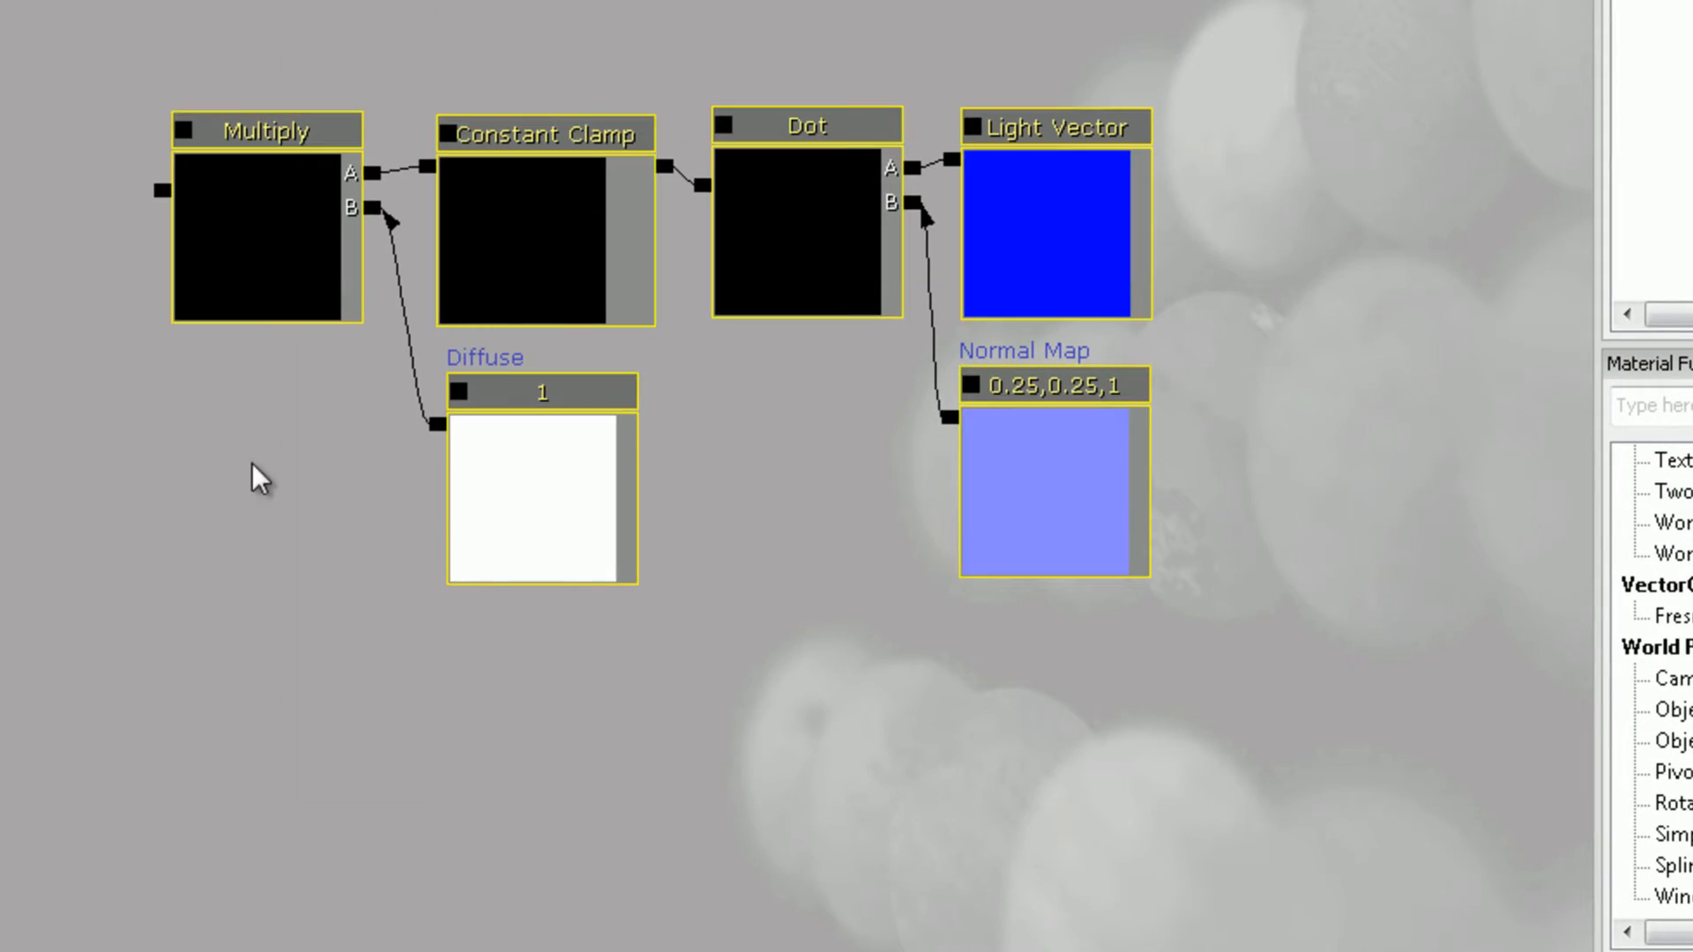
pyautogui.rightClick(185, 639)
pyautogui.click(308, 951)
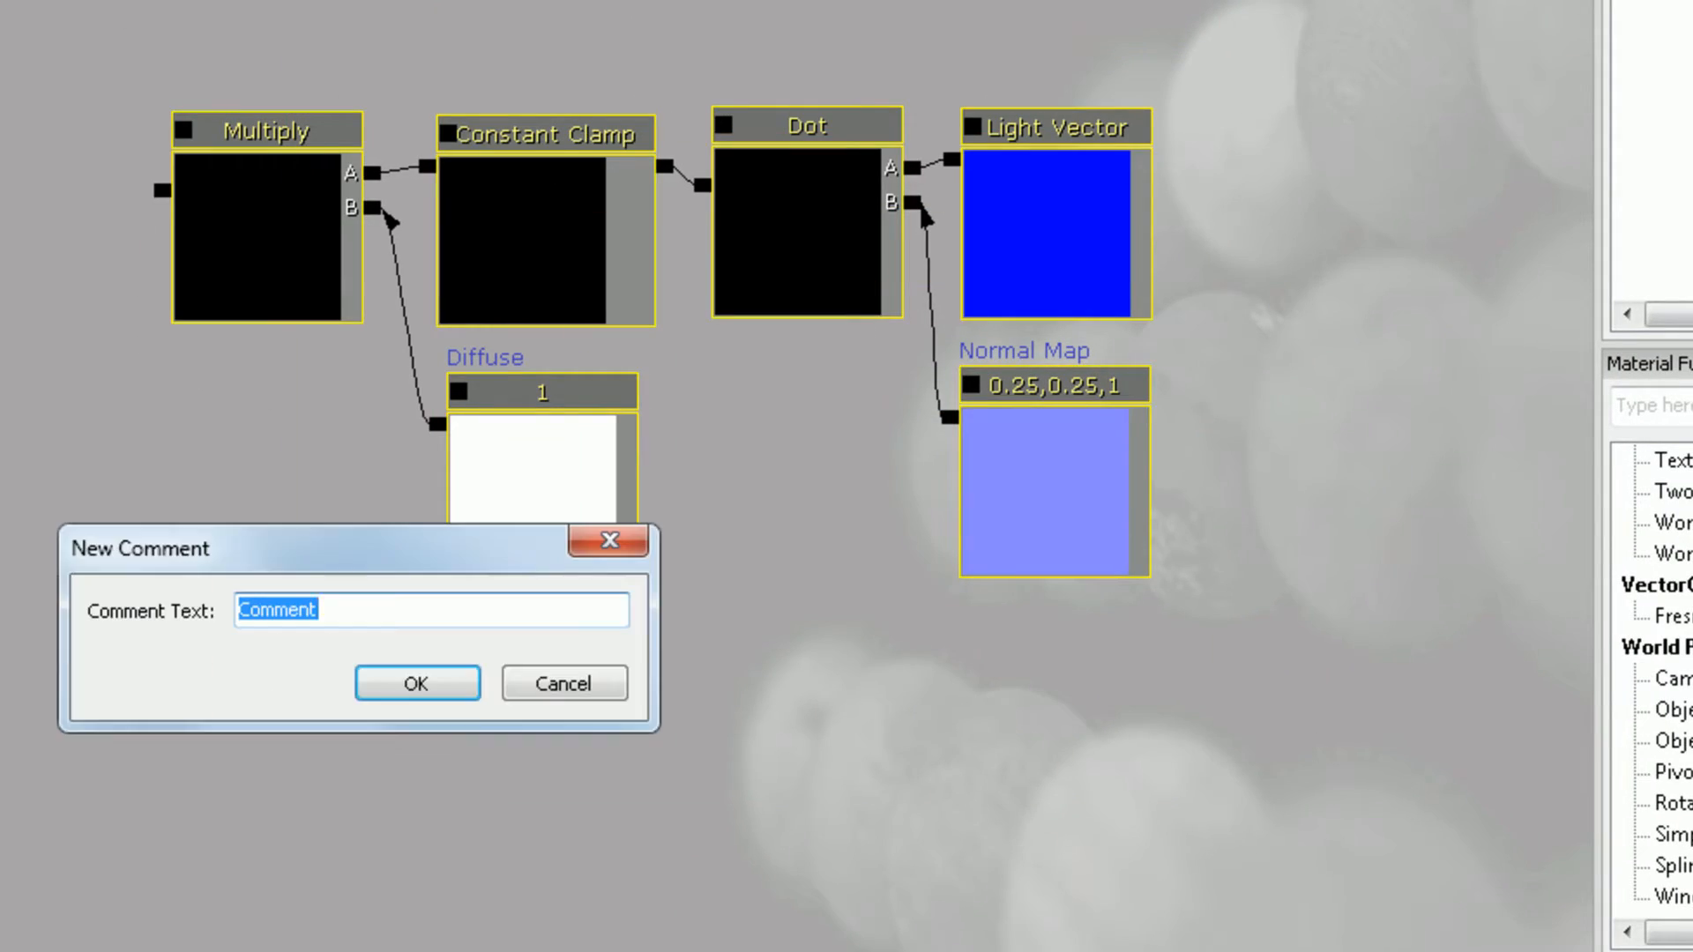
pyautogui.write('Diffuse')
pyautogui.press('Return')
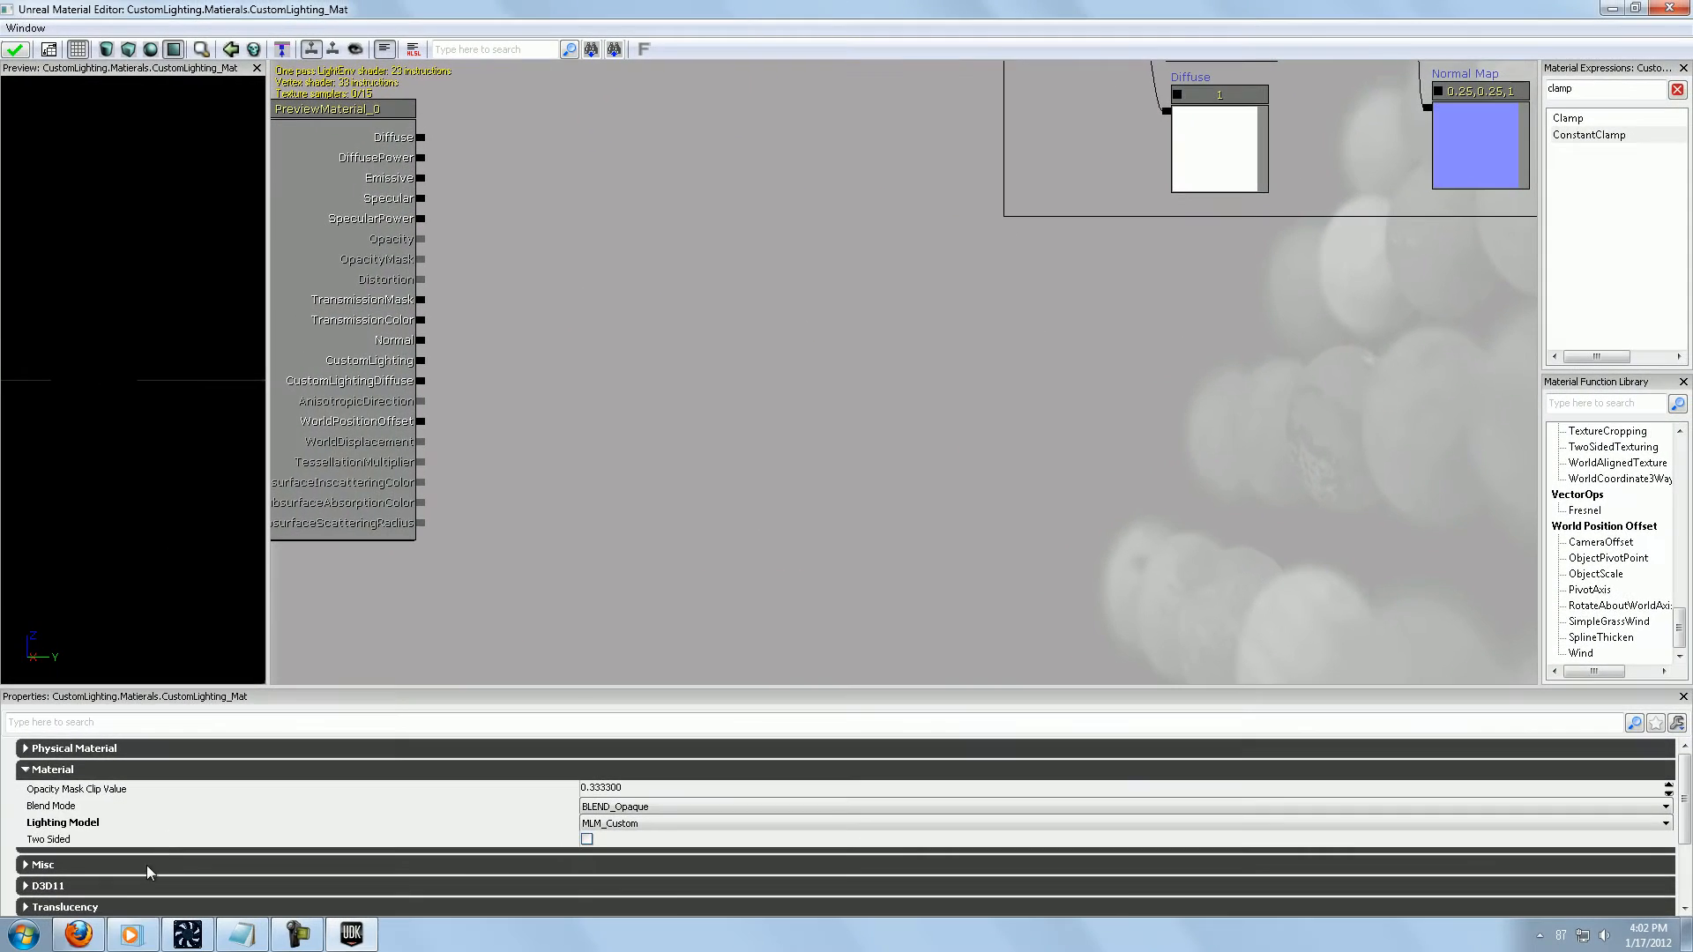
# Step: Consult the documentation's example graph and duplicate the linked Dot and Light Vector nodes below the Diffuse comment box in UDK
pyautogui.click(99, 938)
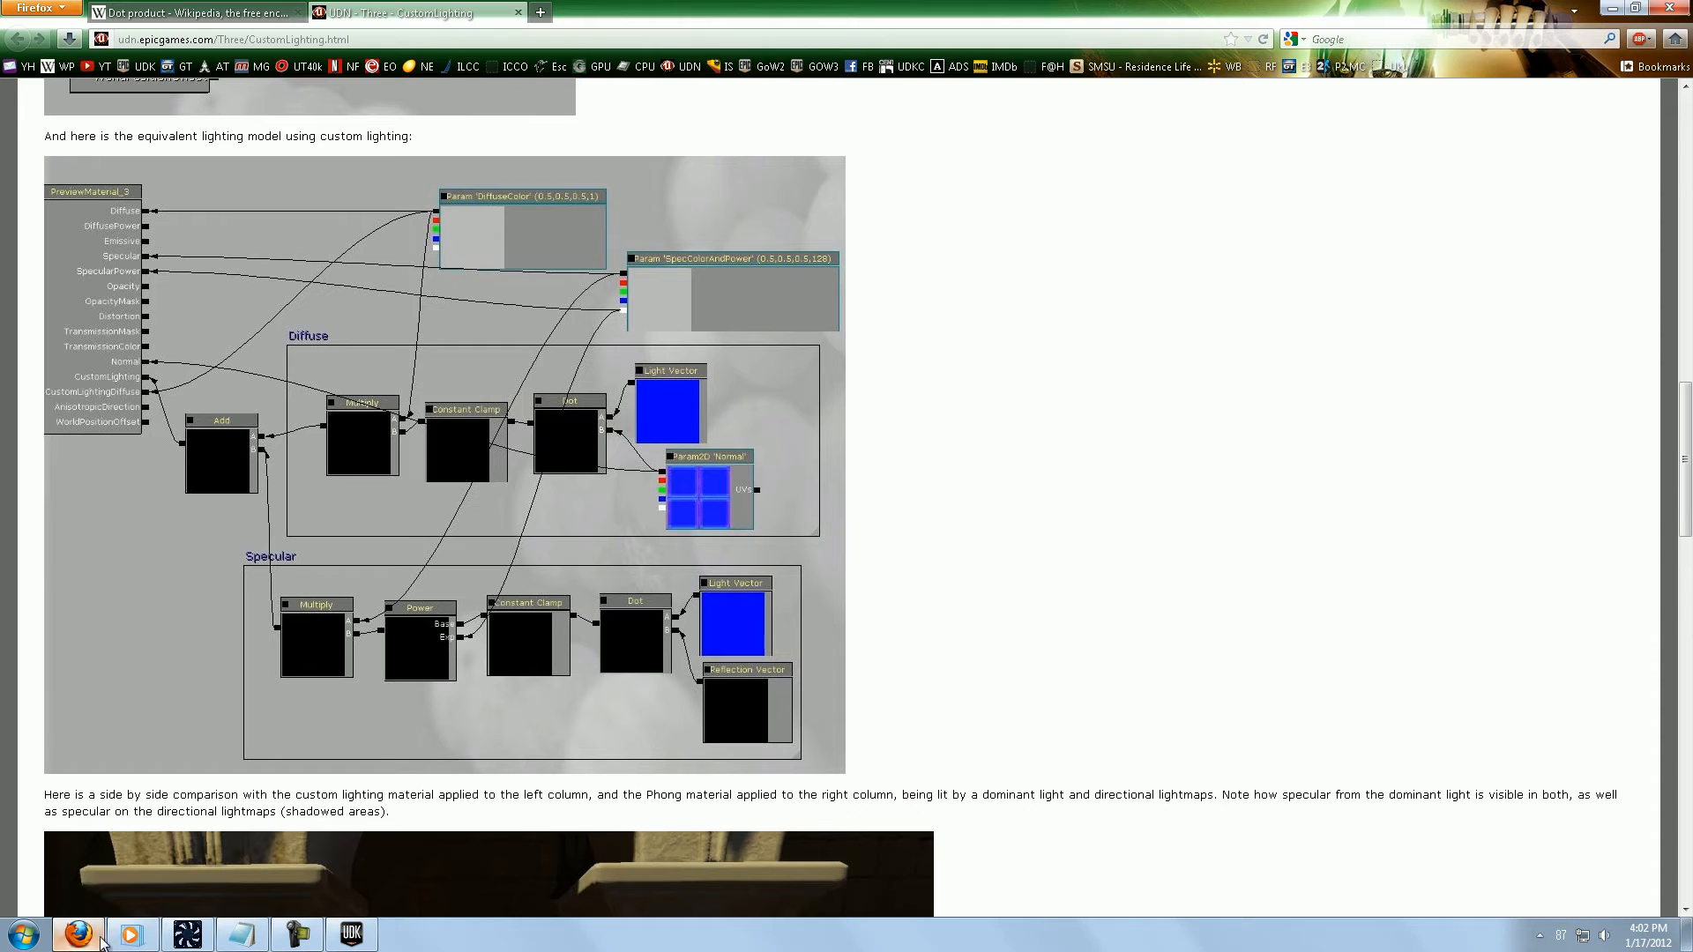
pyautogui.click(351, 934)
pyautogui.click(1247, 155)
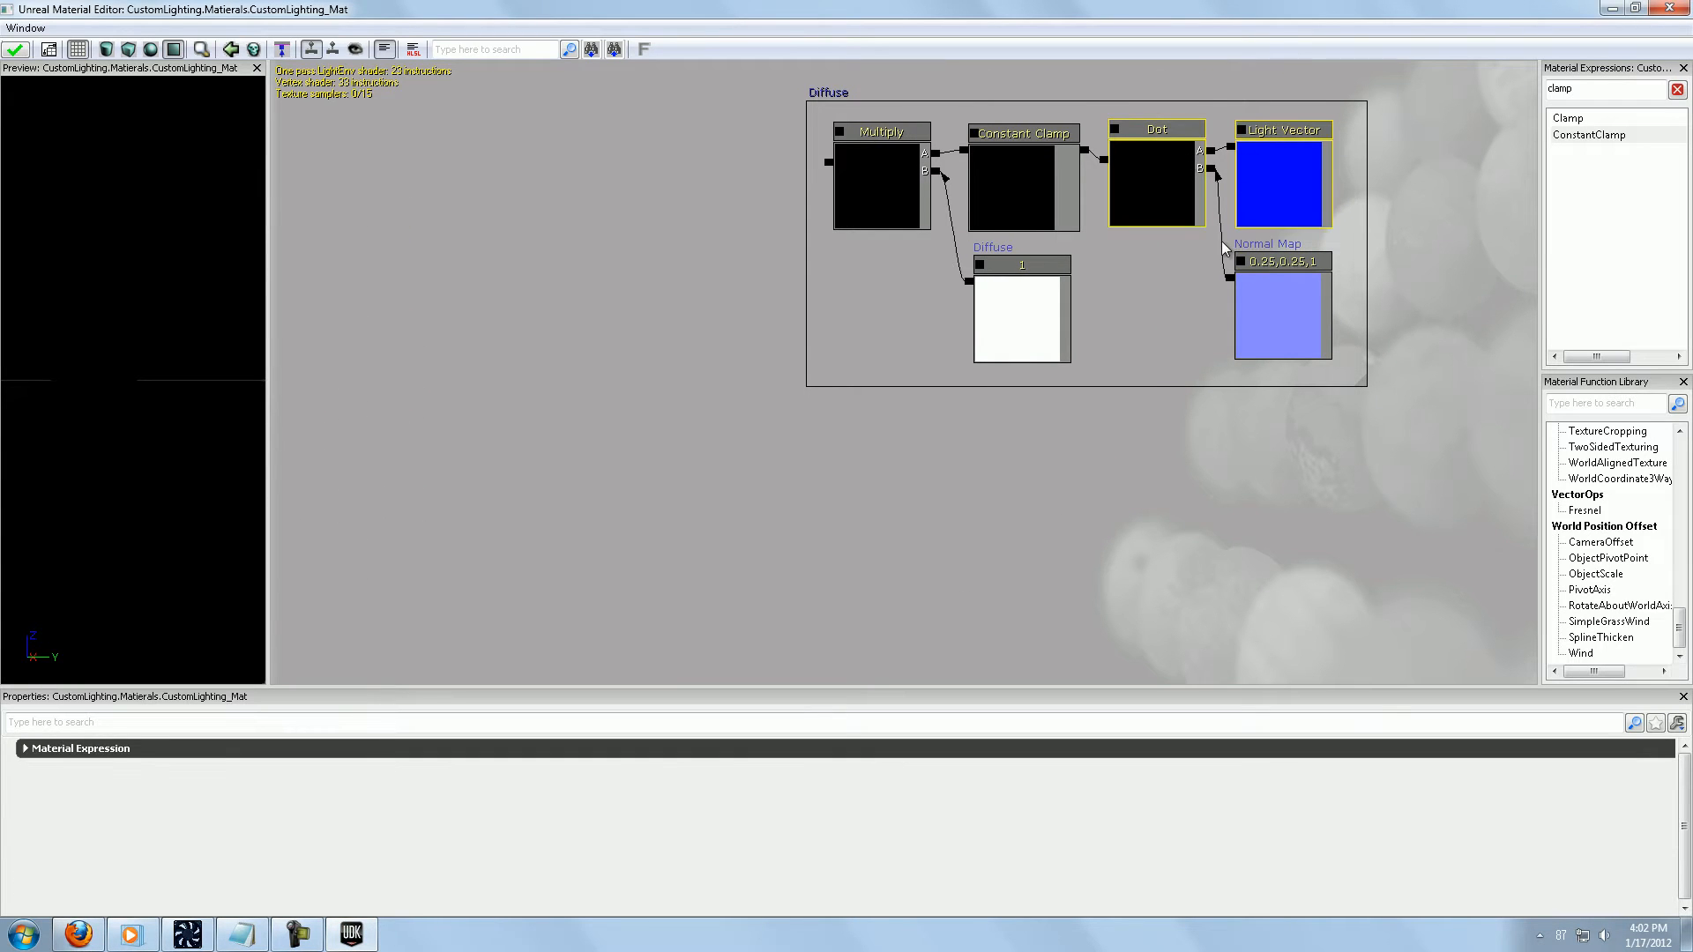
pyautogui.hotkey('ctrl', 'w')
pyautogui.keyDown('ctrl'); pyautogui.moveTo(1284, 205); pyautogui.dragTo(1172, 485); pyautogui.keyUp('ctrl')
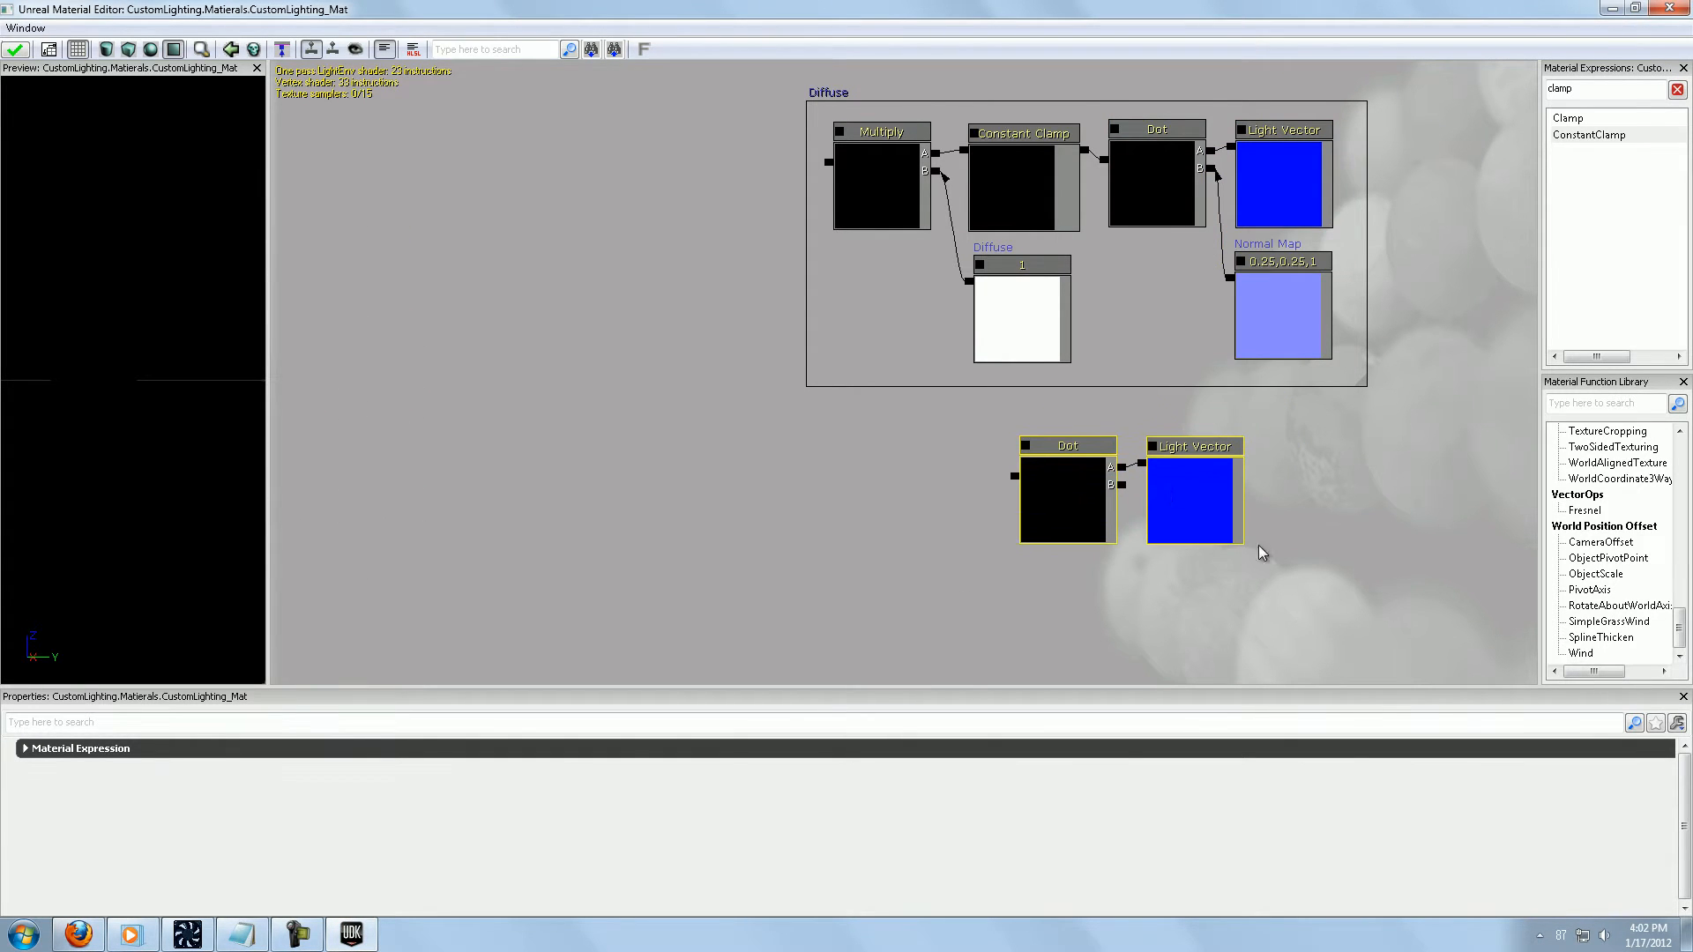
pyautogui.moveTo(1295, 574); pyautogui.dragTo(1202, 474)
pyautogui.keyDown('ctrl'); pyautogui.moveTo(1109, 397); pyautogui.dragTo(1172, 446); pyautogui.keyUp('ctrl')
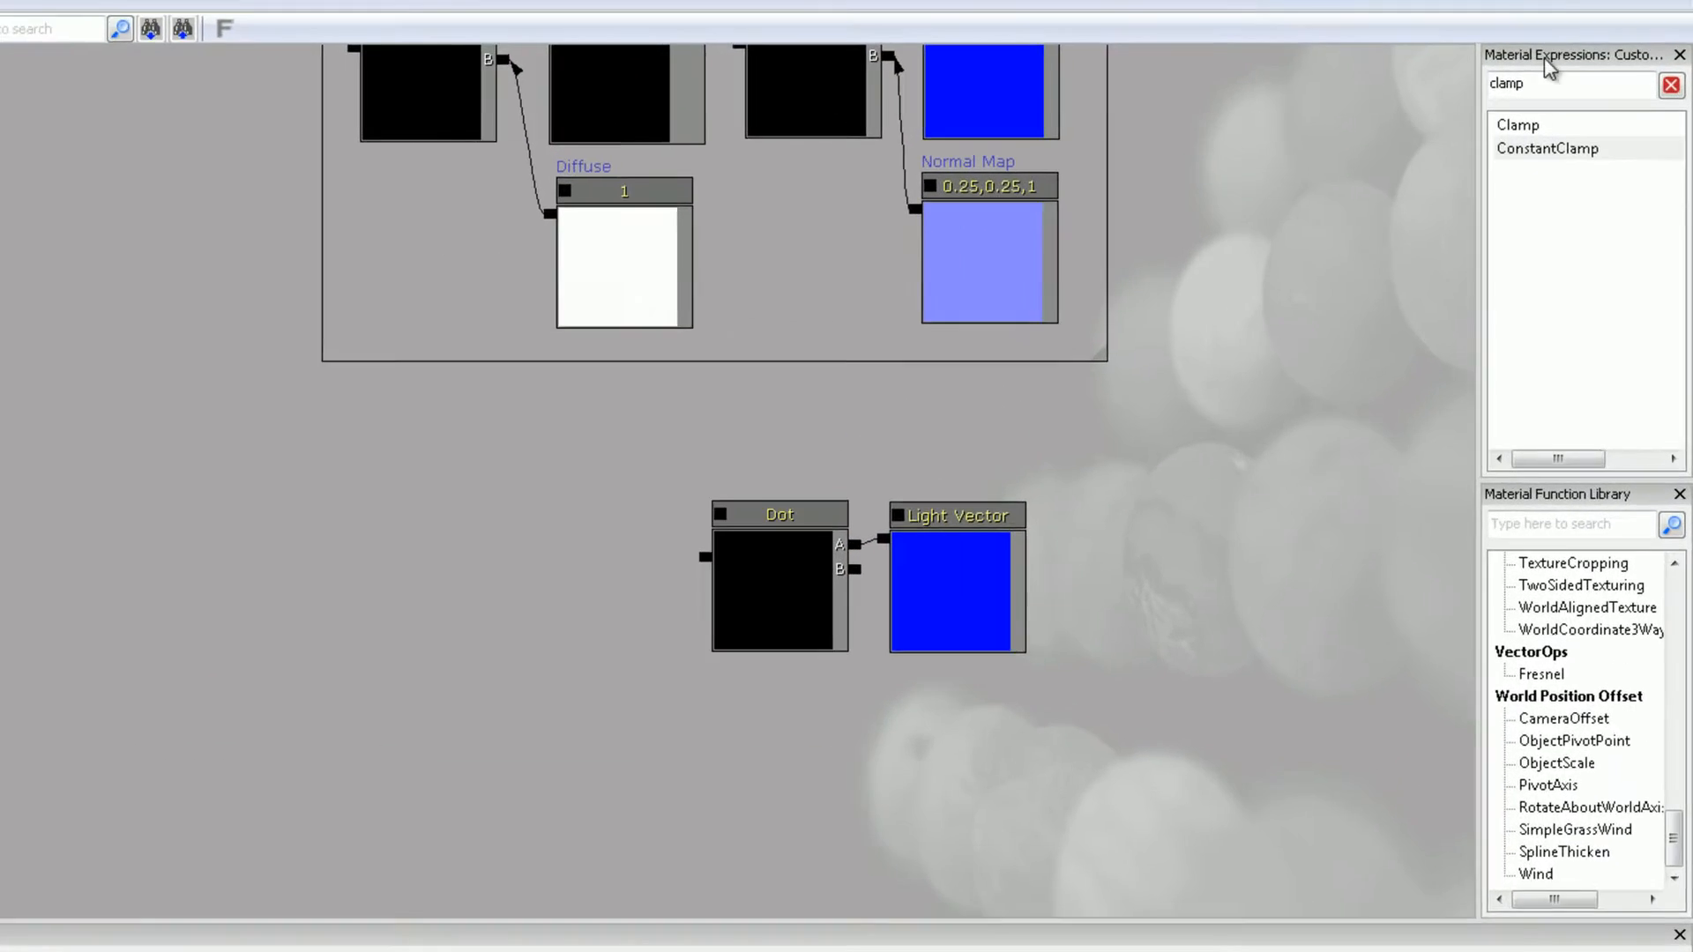
# Step: Add a ReflectionVector node below the duplicated Light Vector and connect it to the duplicated Dot node's B input
pyautogui.click(1550, 80)
pyautogui.write('ref')
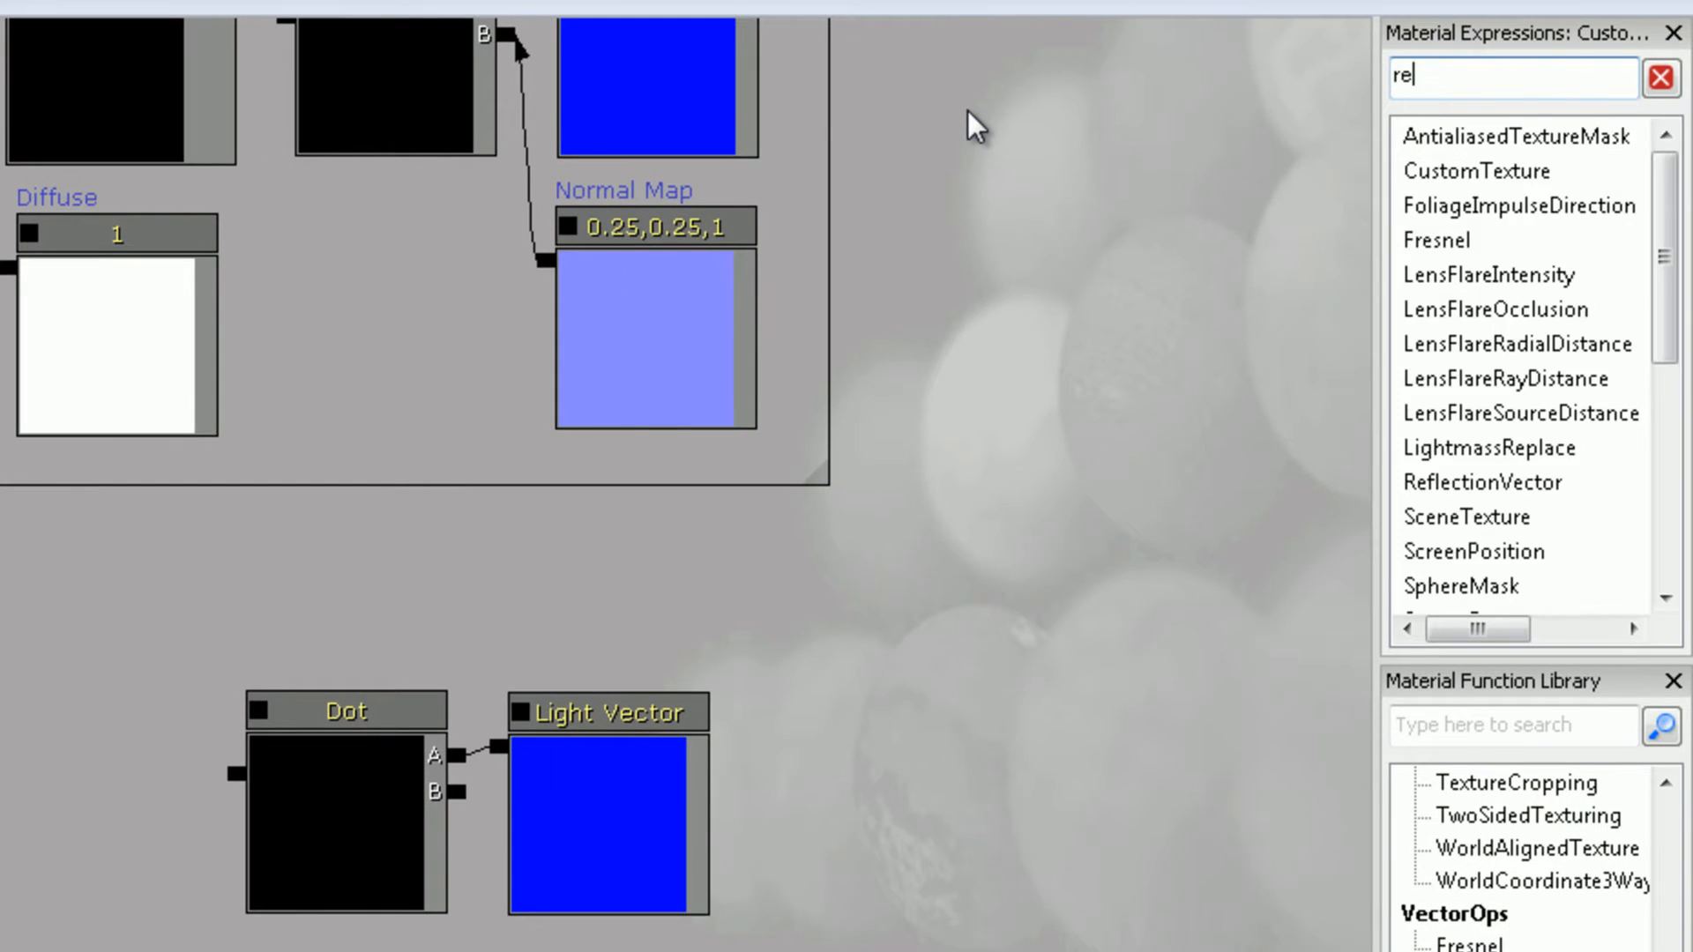
pyautogui.moveTo(1451, 136); pyautogui.dragTo(1037, 674)
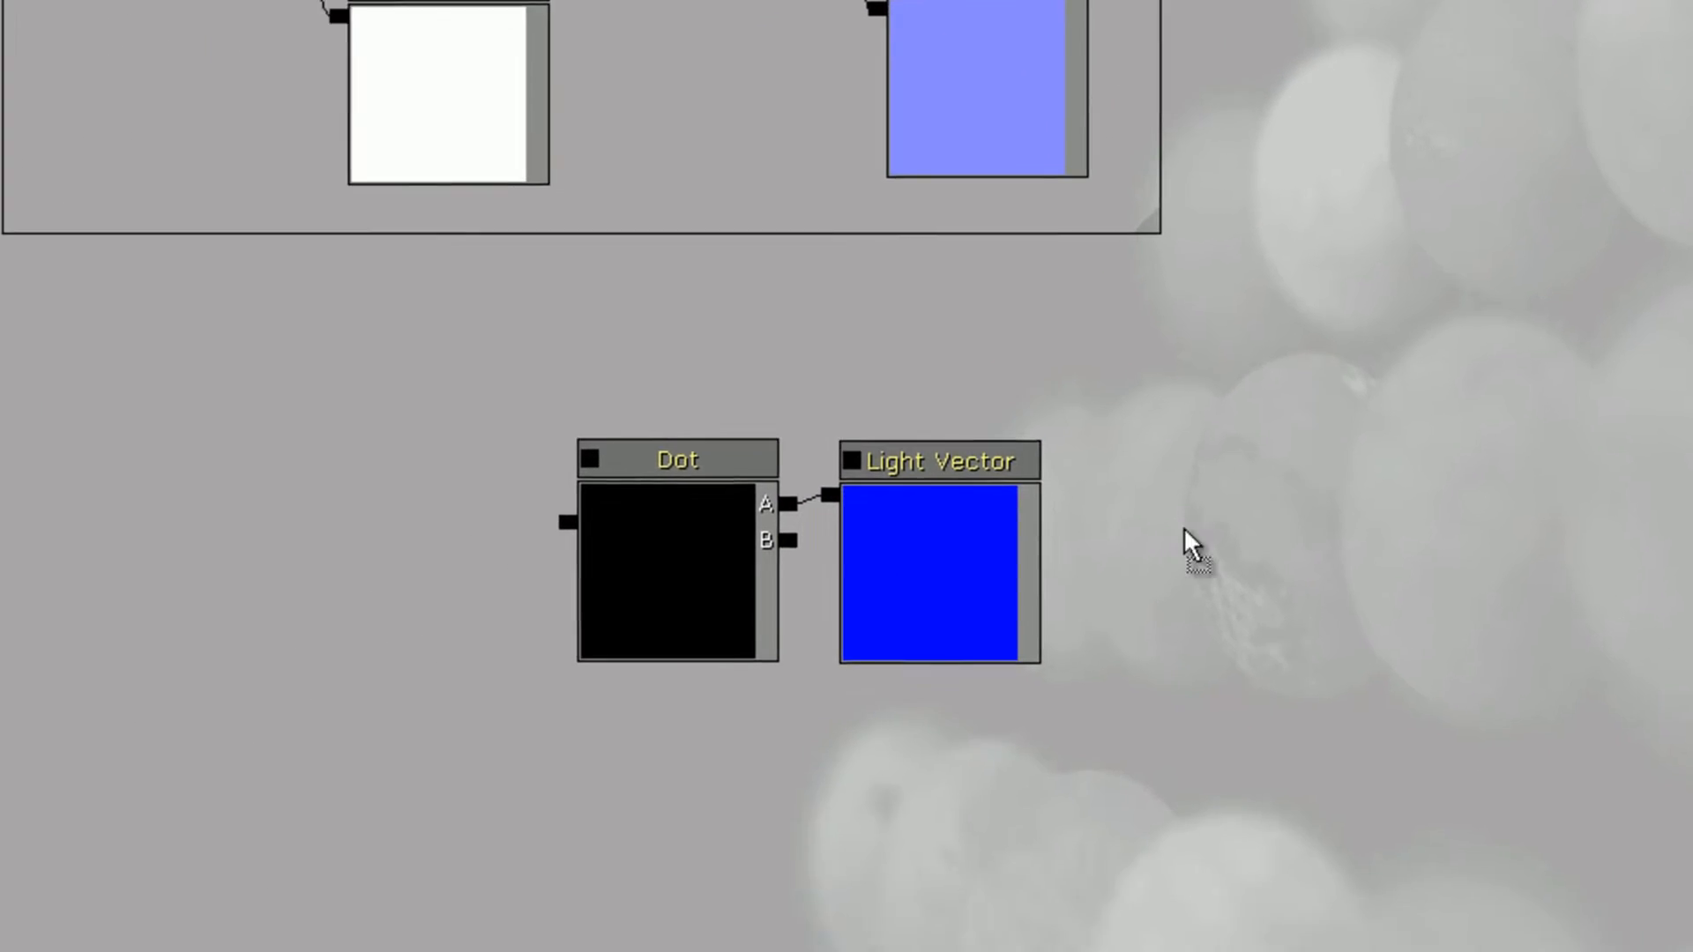
pyautogui.keyDown('ctrl'); pyautogui.moveTo(1159, 742); pyautogui.dragTo(1090, 677); pyautogui.keyUp('ctrl')
pyautogui.moveTo(959, 664); pyautogui.dragTo(908, 448)
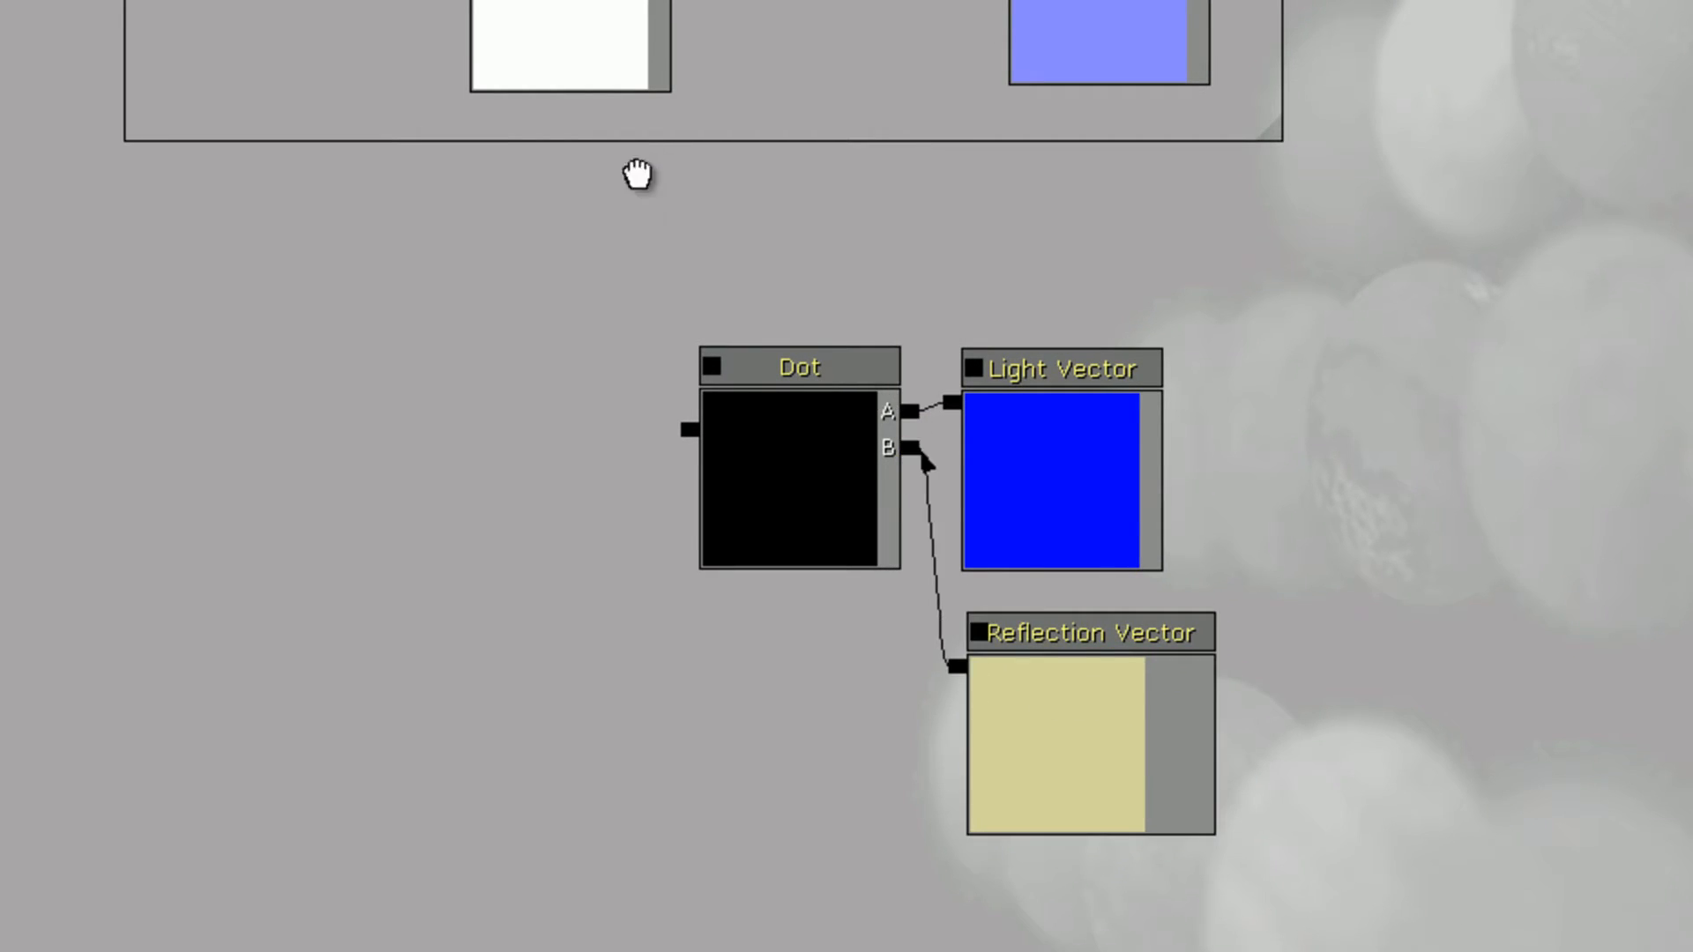
# Step: Add a ConstantClamp node beside the duplicated Dot node and connect the Dot output to its input
pyautogui.moveTo(640, 176); pyautogui.dragTo(667, 280)
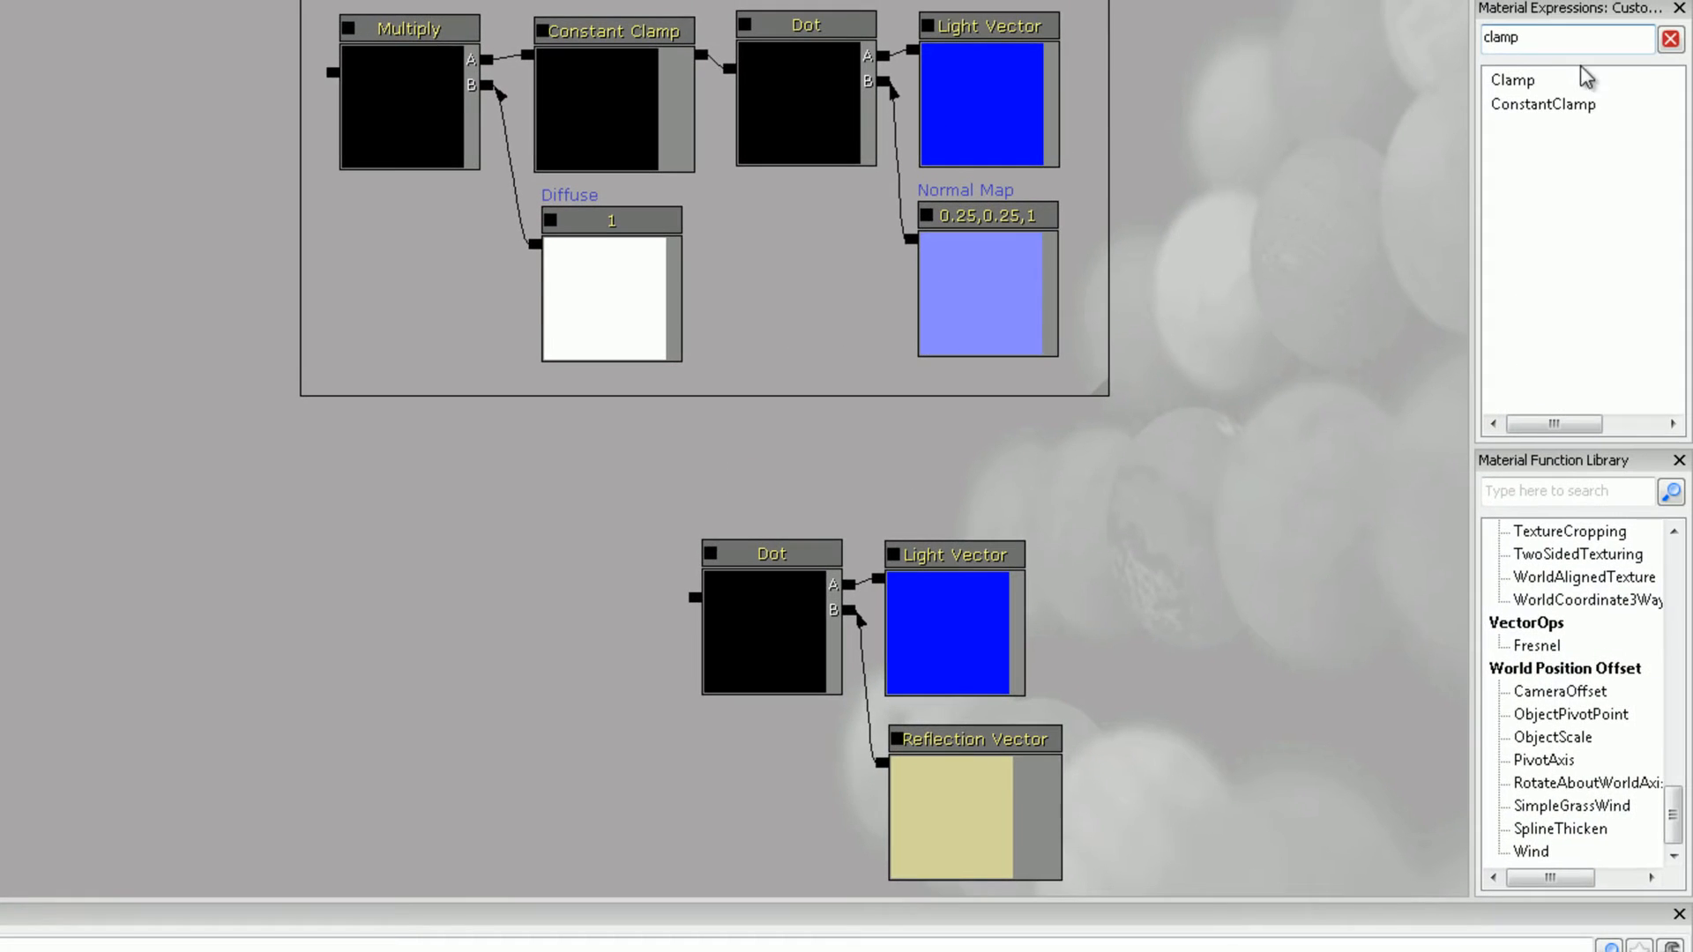
pyautogui.moveTo(1591, 103); pyautogui.dragTo(562, 632)
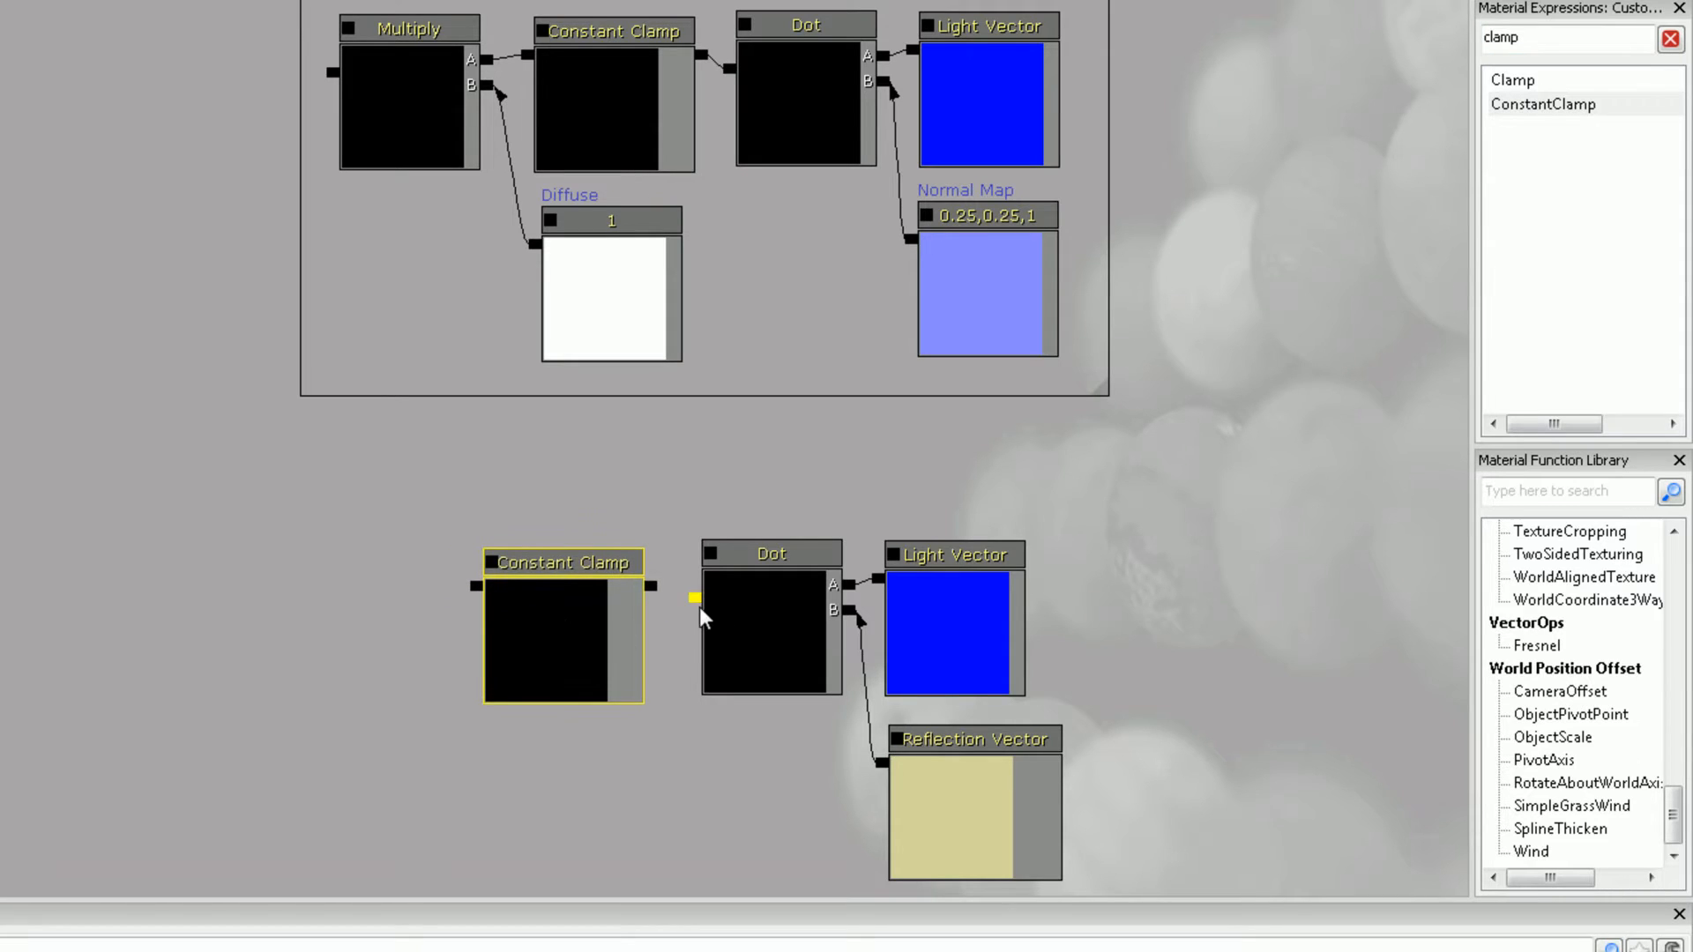
pyautogui.moveTo(695, 599); pyautogui.dragTo(651, 586)
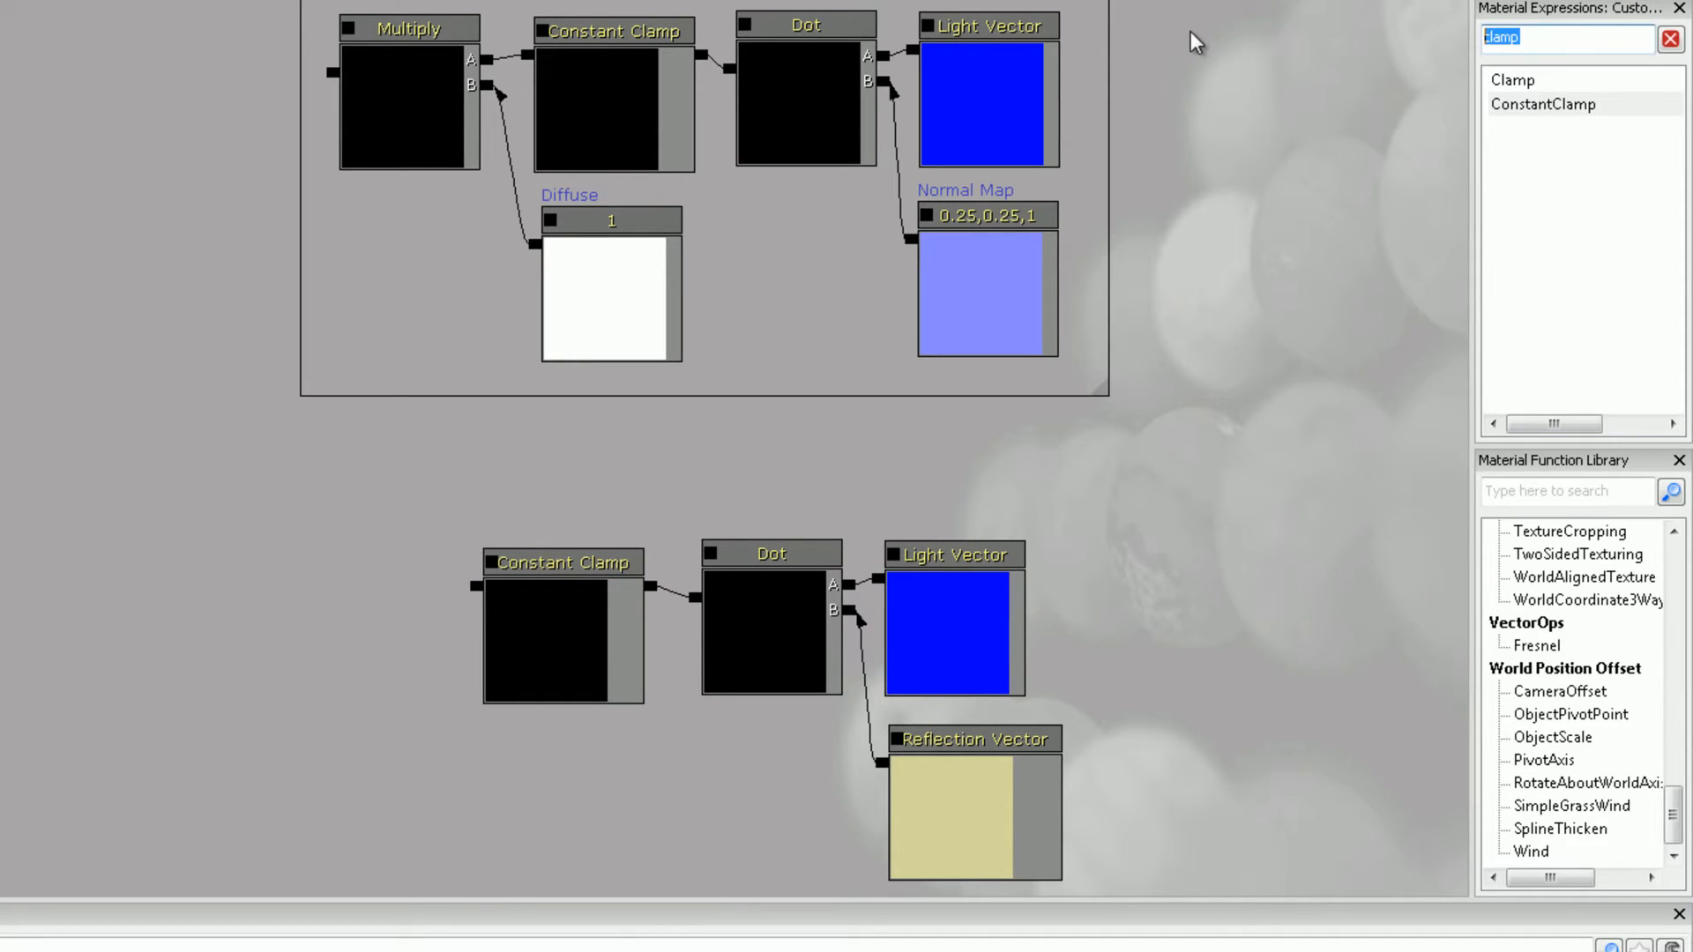
# Step: Add a Power node, connecting the second Constant Clamp to its Base input and a new single-value constant to its Exp input
pyautogui.write('power')
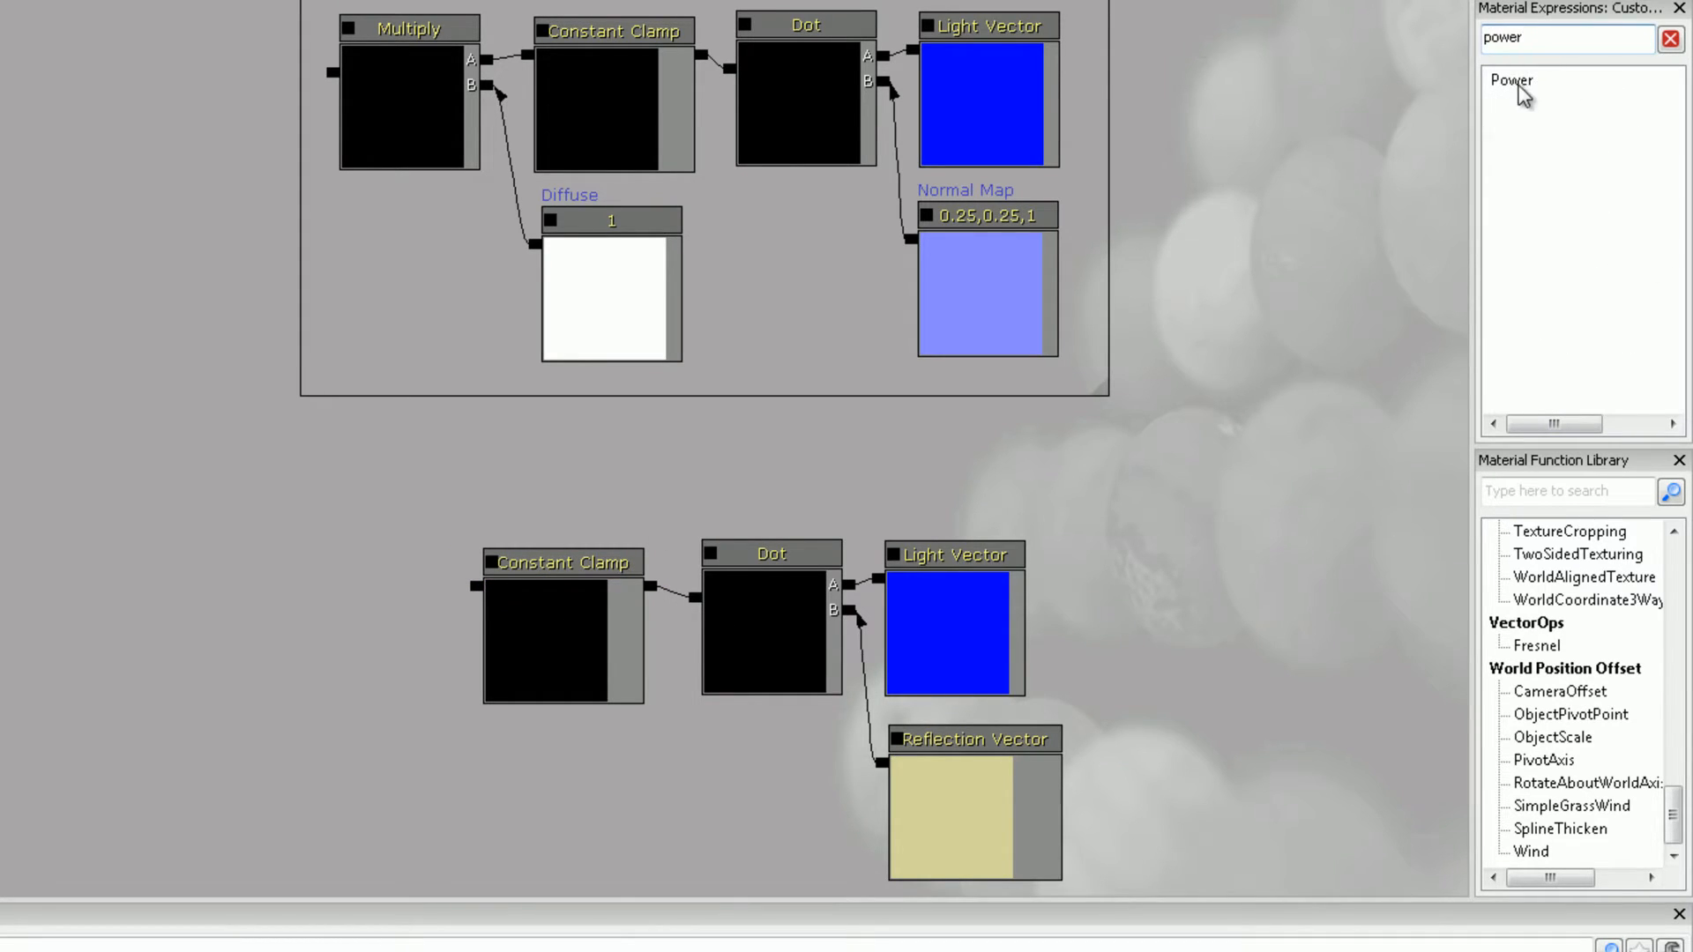
pyautogui.moveTo(1521, 92); pyautogui.dragTo(336, 645)
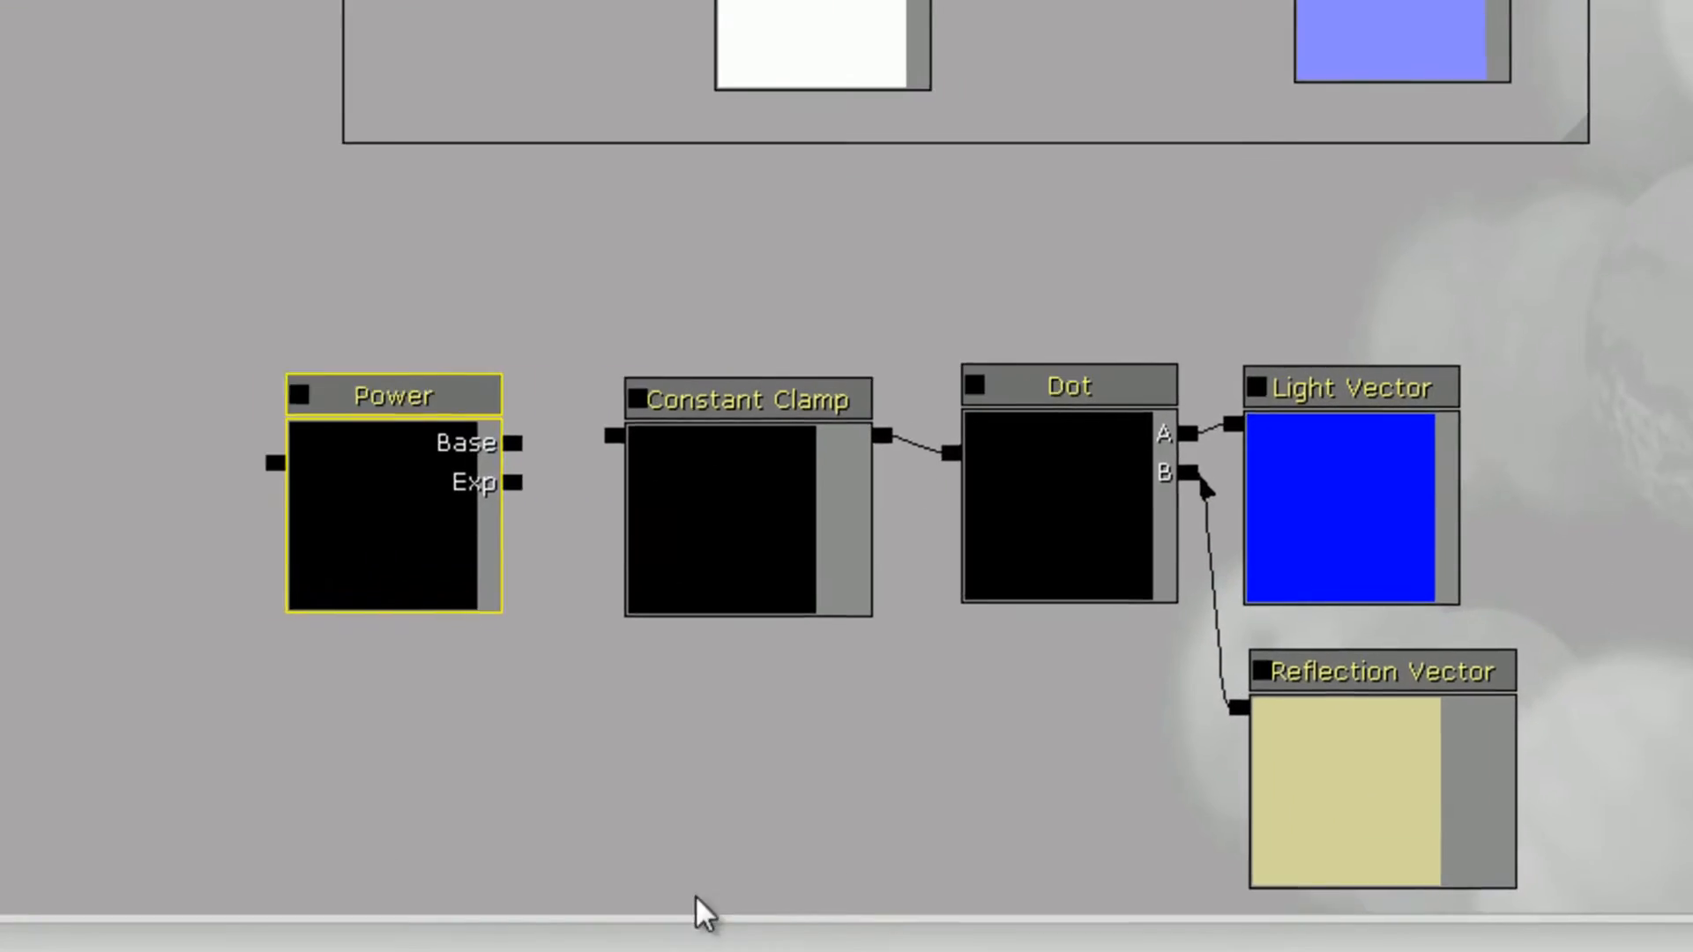
pyautogui.moveTo(706, 760); pyautogui.dragTo(591, 504)
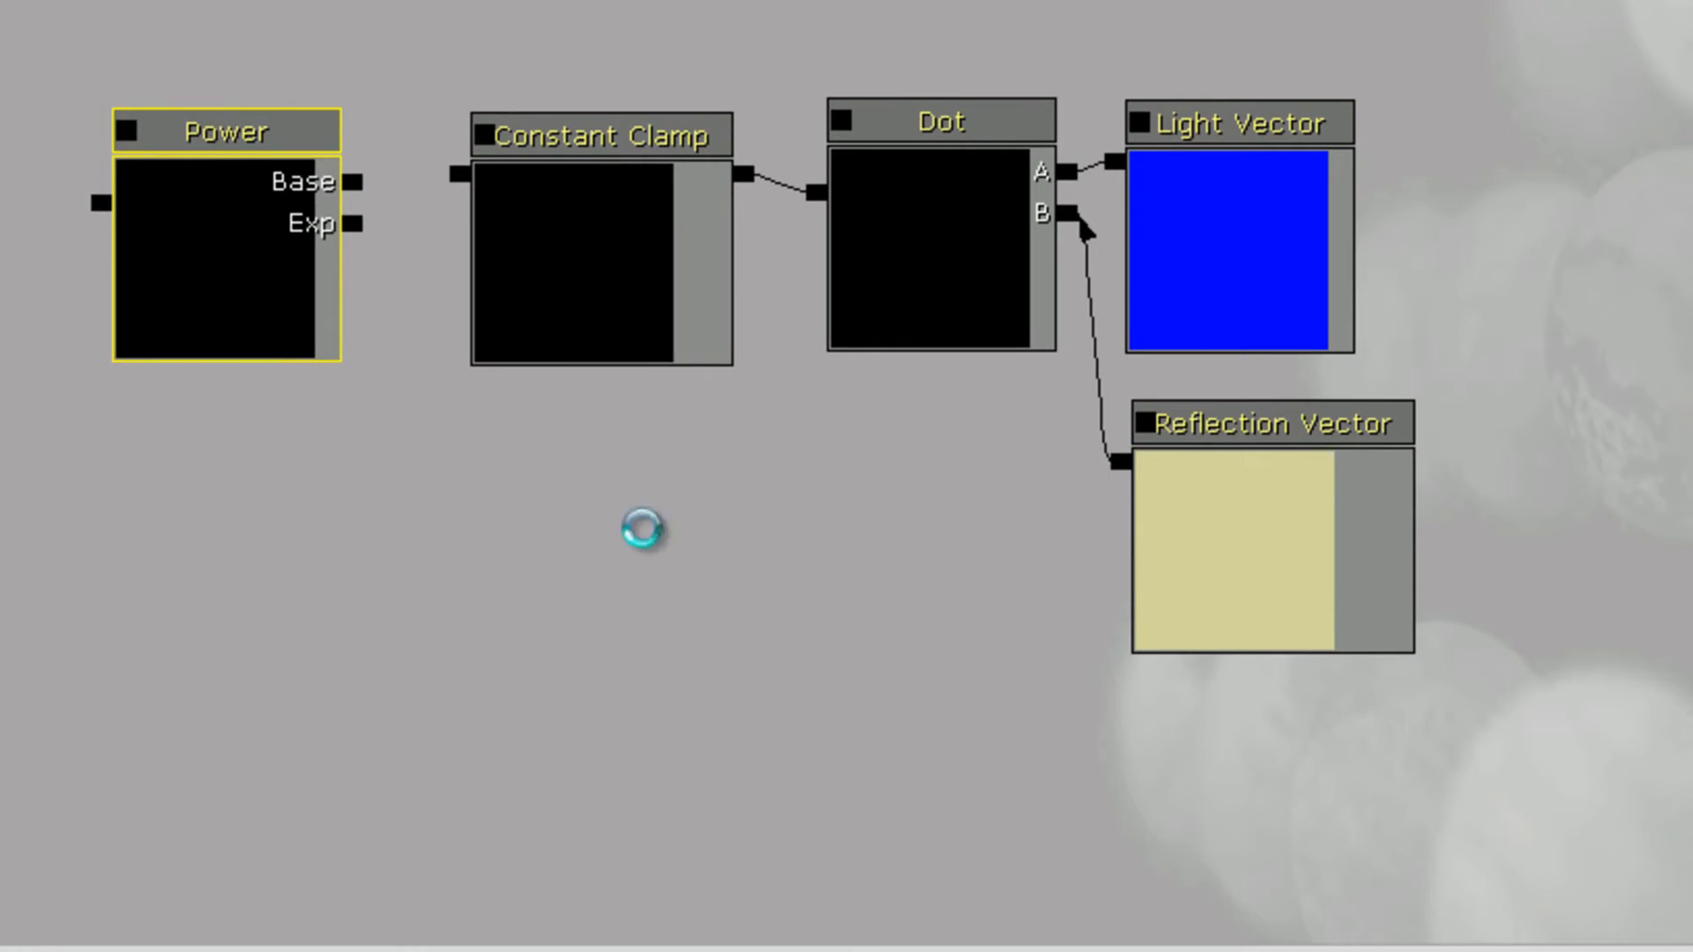
pyautogui.click(639, 529)
pyautogui.moveTo(703, 570); pyautogui.dragTo(628, 520)
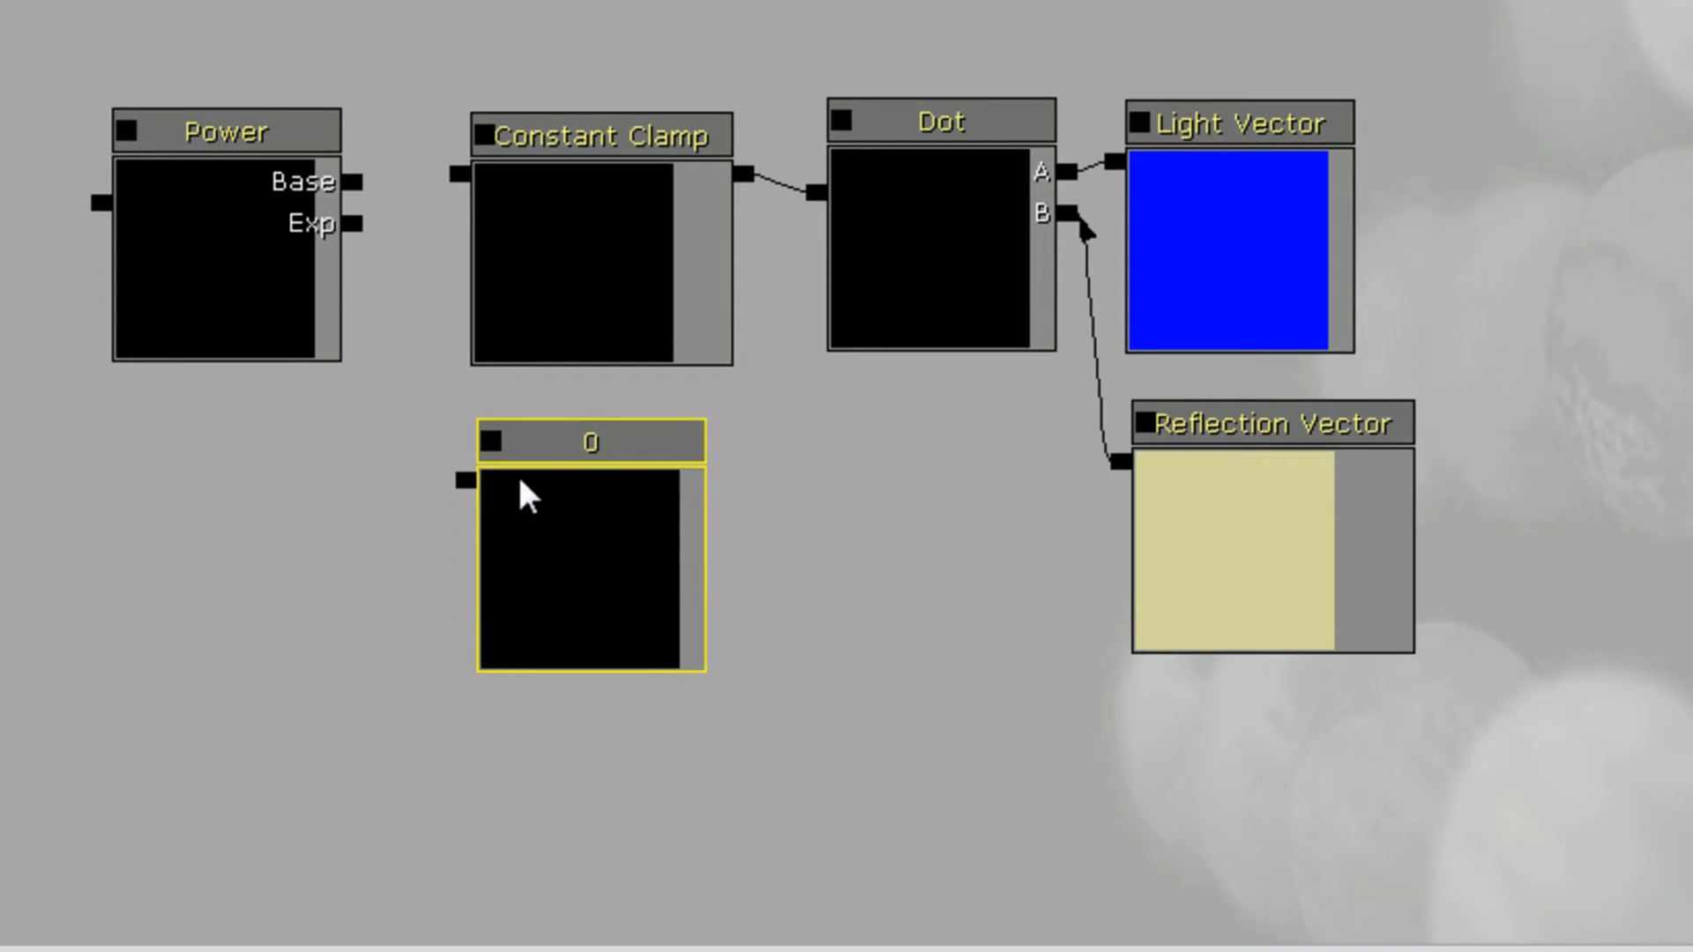
pyautogui.moveTo(478, 479); pyautogui.dragTo(355, 223)
pyautogui.moveTo(351, 182); pyautogui.dragTo(477, 187)
pyautogui.moveTo(272, 261); pyautogui.dragTo(327, 249)
# Step: Give the exponent constant the description "Specular Power" and set its value to 50
pyautogui.click(509, 441)
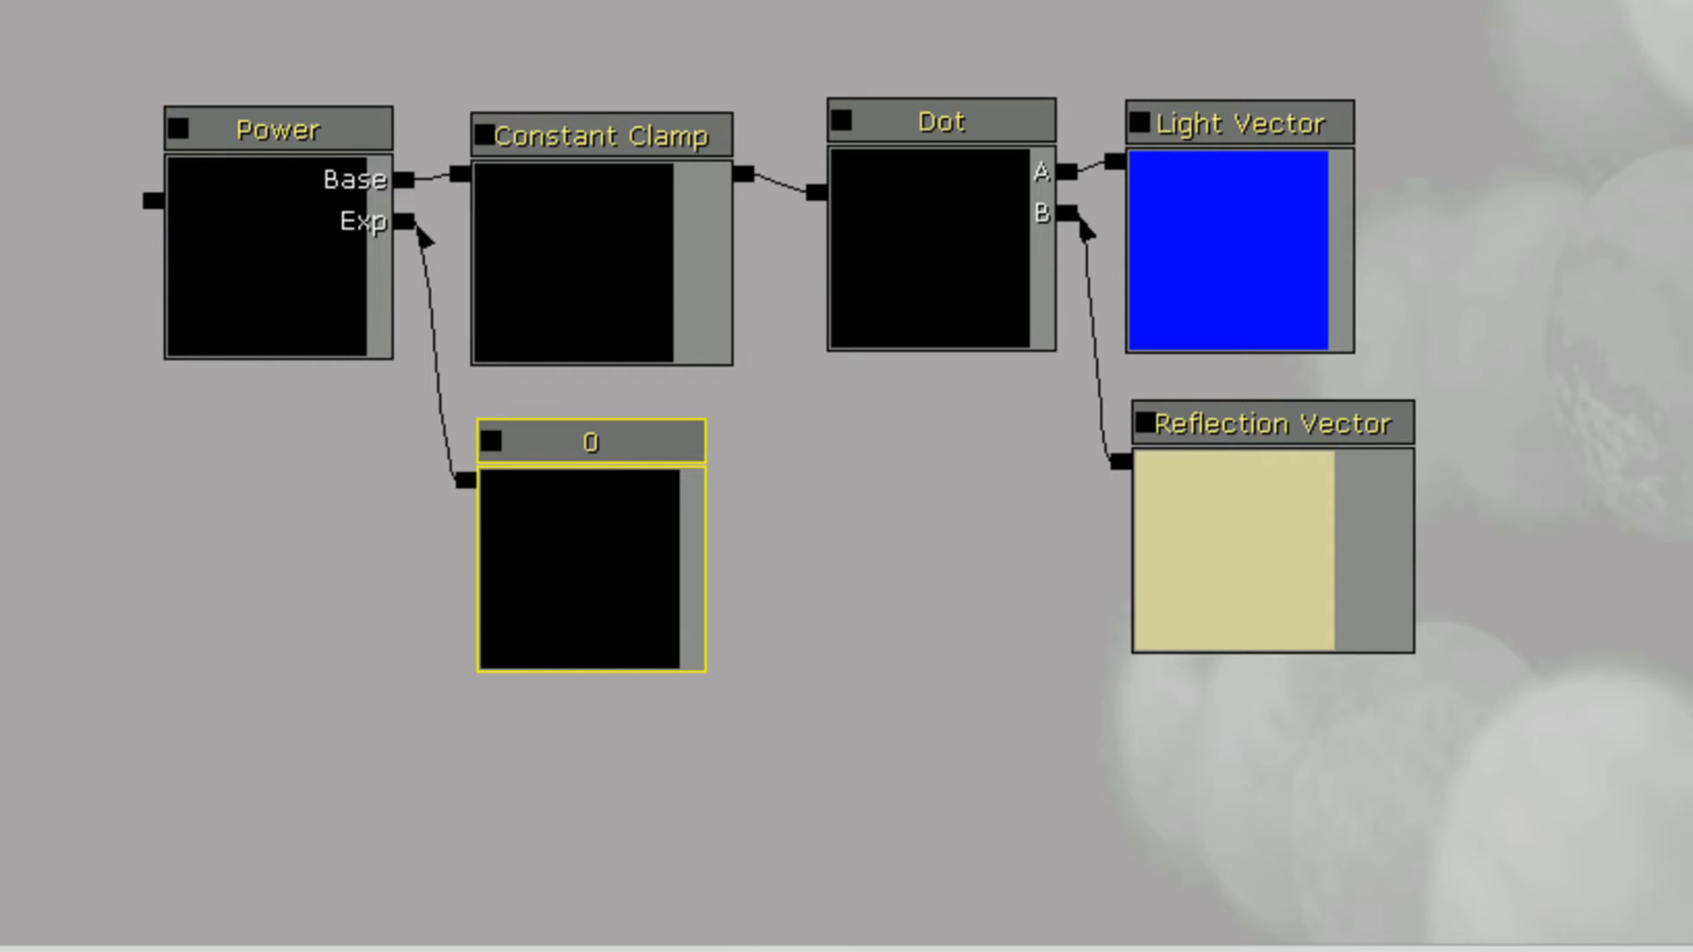
pyautogui.press('Return')
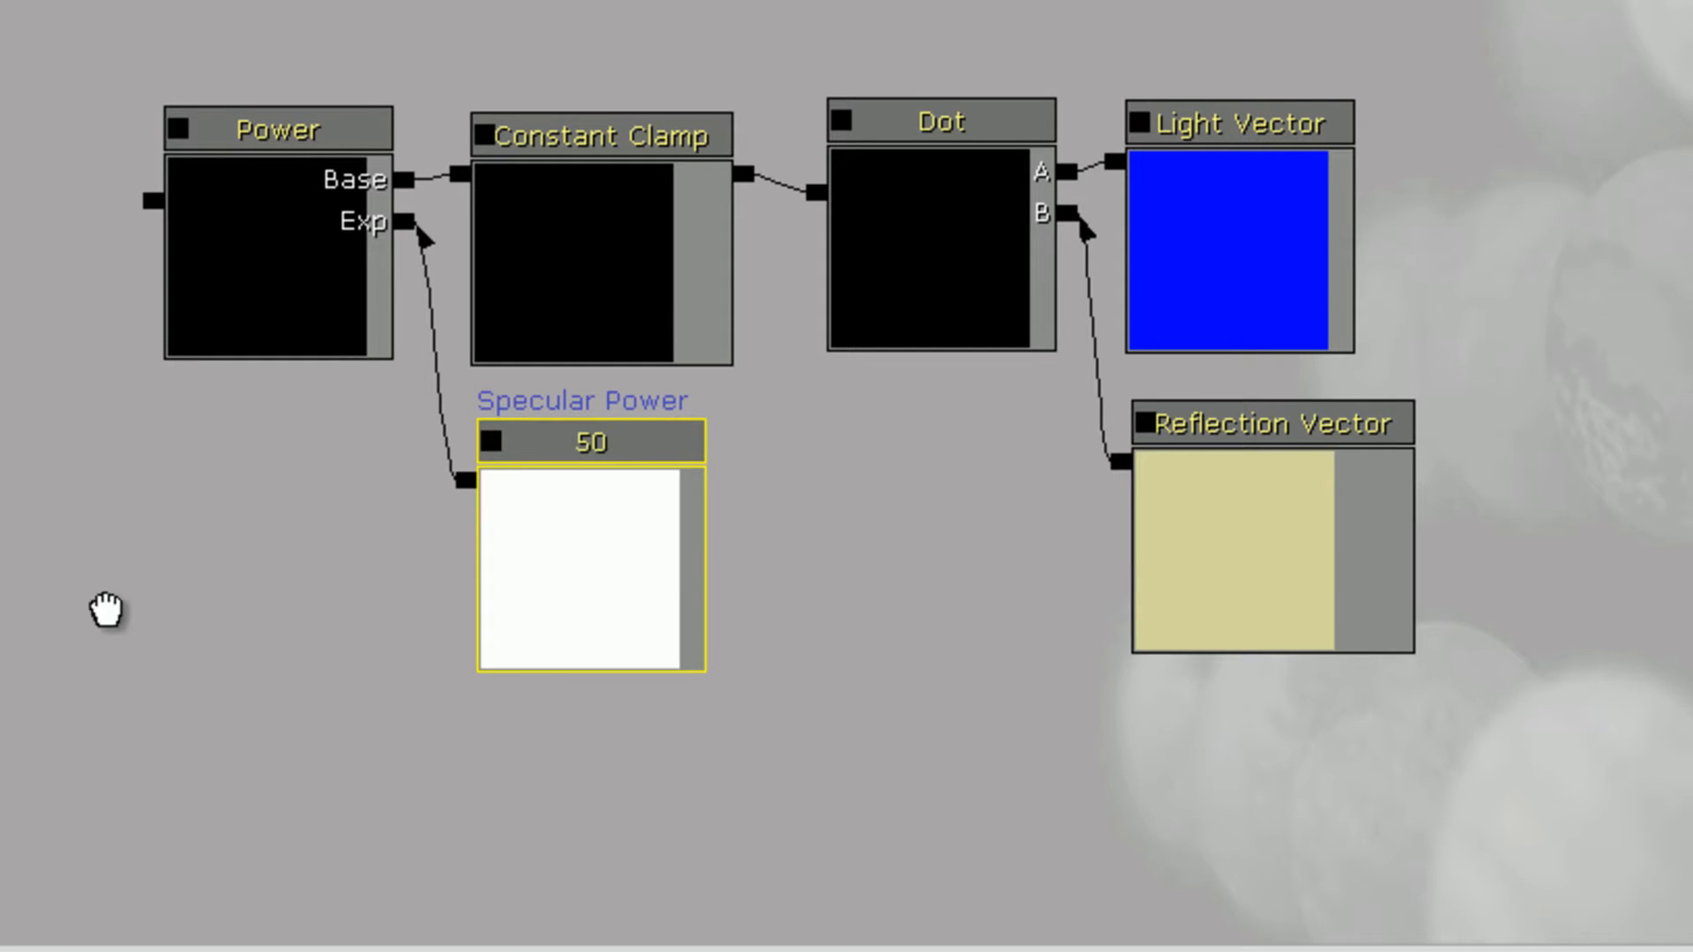
# Step: Add a Multiply node and align it beside the Power node on its output side
pyautogui.moveTo(106, 609); pyautogui.dragTo(143, 619)
pyautogui.press('m')
pyautogui.click(2, 359)
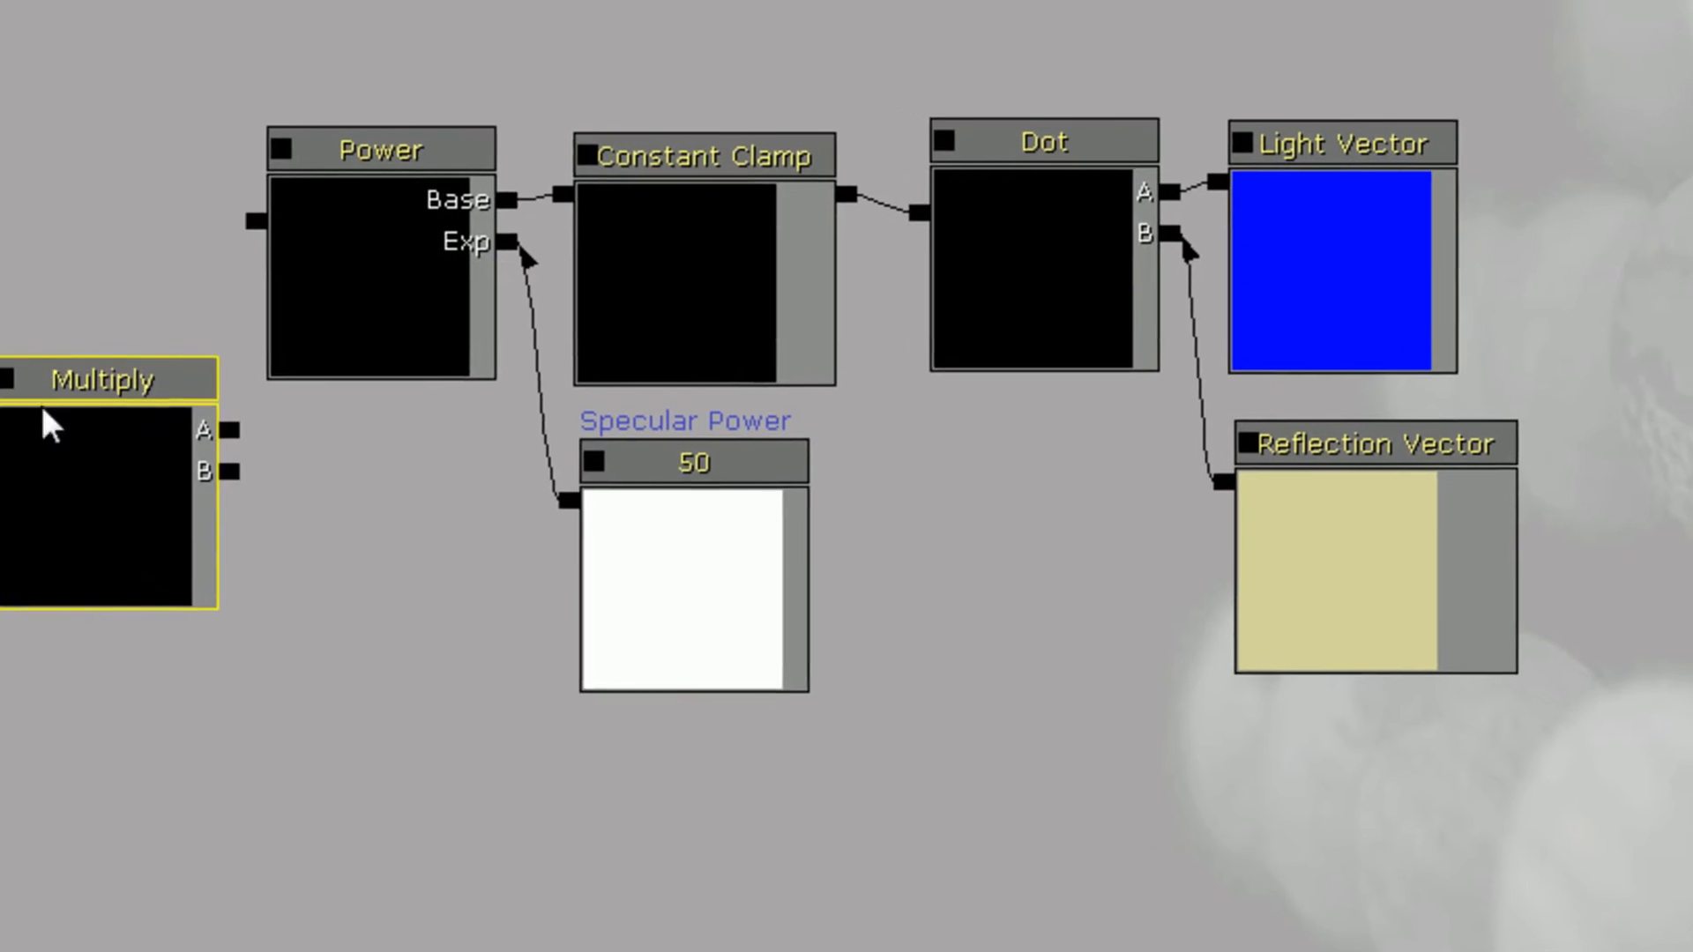
pyautogui.keyDown('ctrl'); pyautogui.moveTo(189, 563); pyautogui.dragTo(263, 360); pyautogui.keyUp('ctrl')
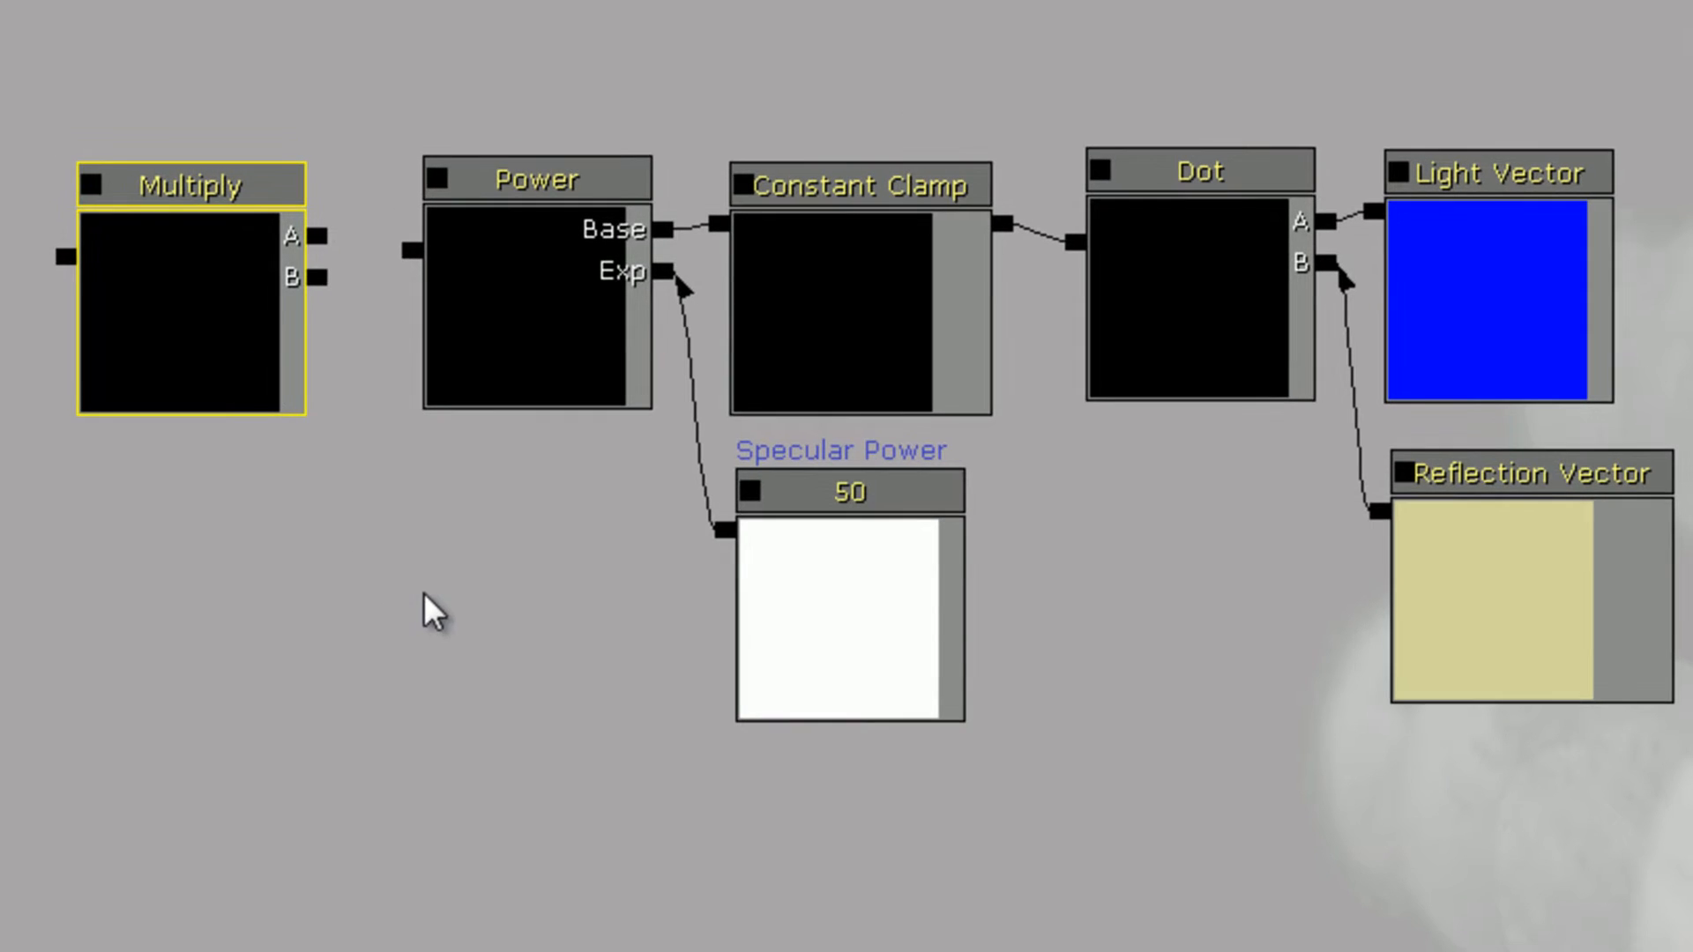
# Step: Add a single-value constant below the Power node, and connect Power to the Multiply node's A input and the constant to B
pyautogui.press('1')
pyautogui.click(438, 646)
pyautogui.keyDown('ctrl'); pyautogui.moveTo(437, 645); pyautogui.dragTo(490, 584); pyautogui.keyUp('ctrl')
pyautogui.moveTo(401, 527); pyautogui.dragTo(412, 250)
# Step: Give the new constant the description "Specular" and the value 1, and move the Multiply node closer to Power
pyautogui.click(495, 663)
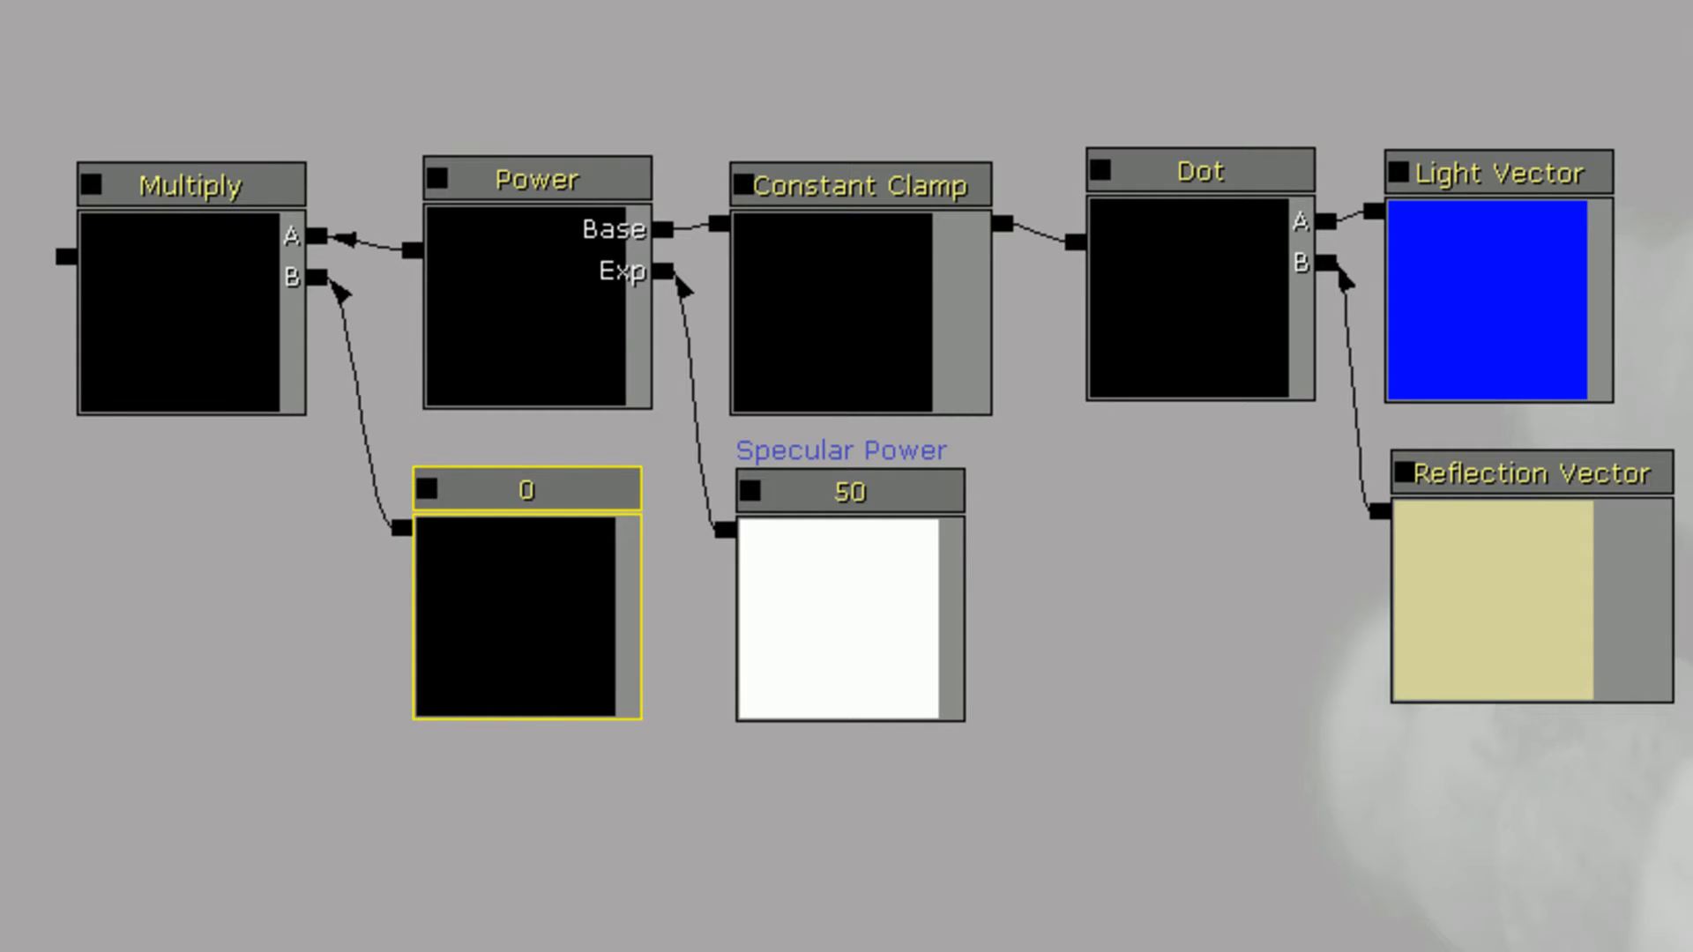
pyautogui.press('Return')
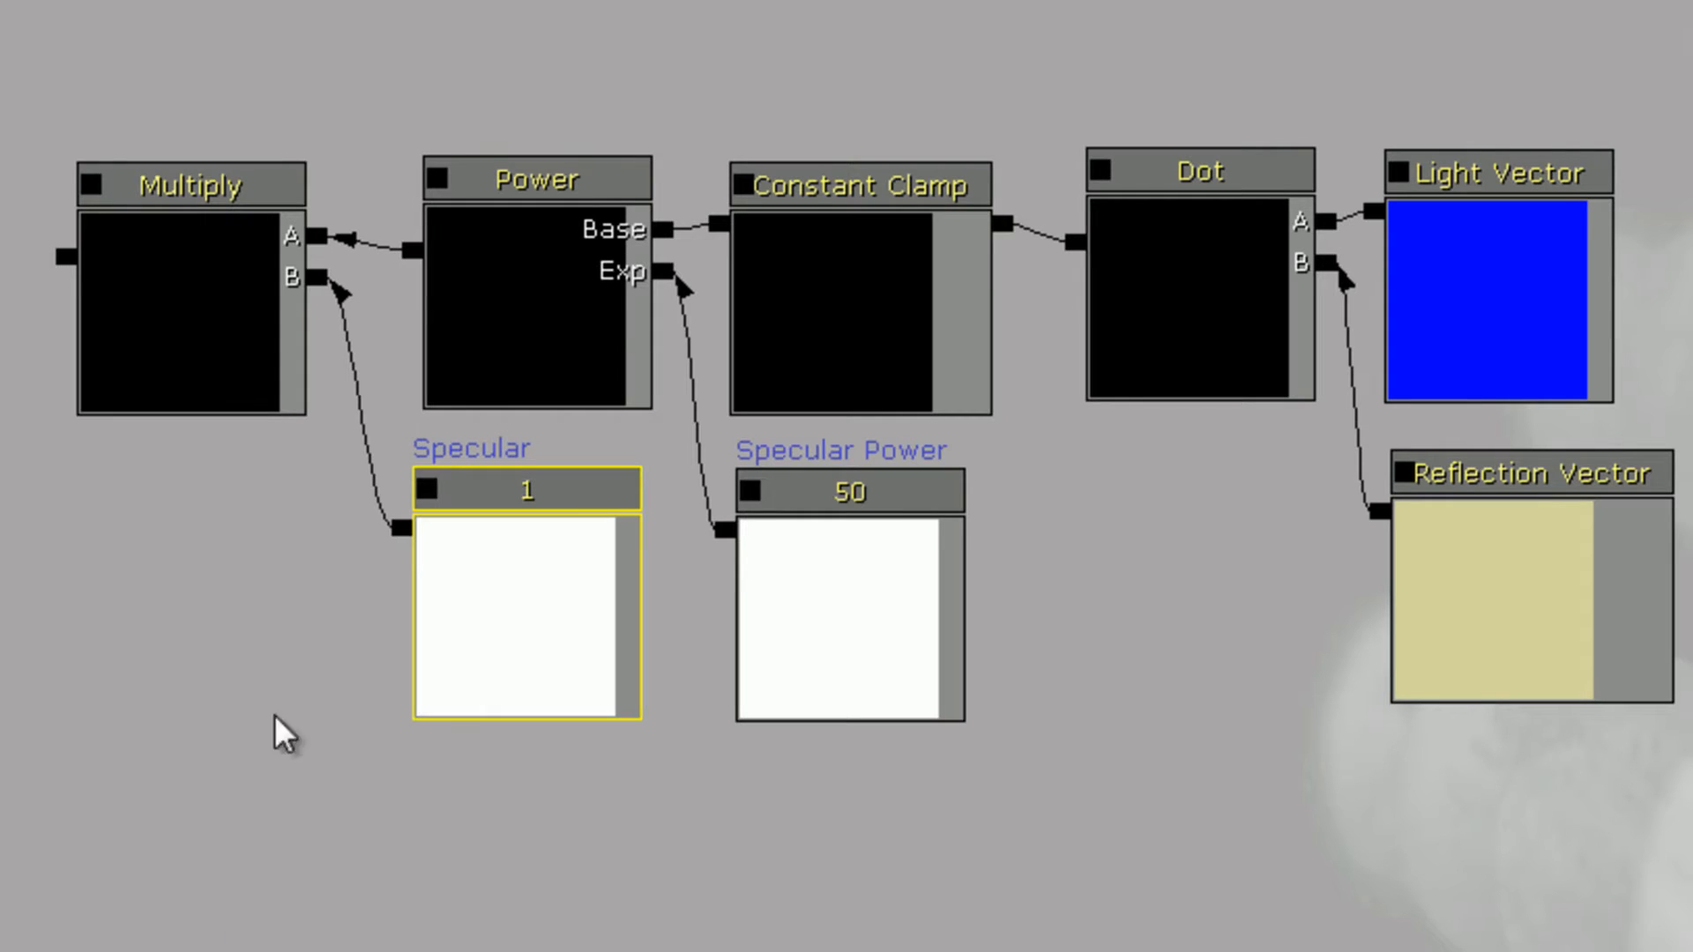
pyautogui.keyDown('ctrl'); pyautogui.moveTo(259, 268); pyautogui.dragTo(296, 266); pyautogui.keyUp('ctrl')
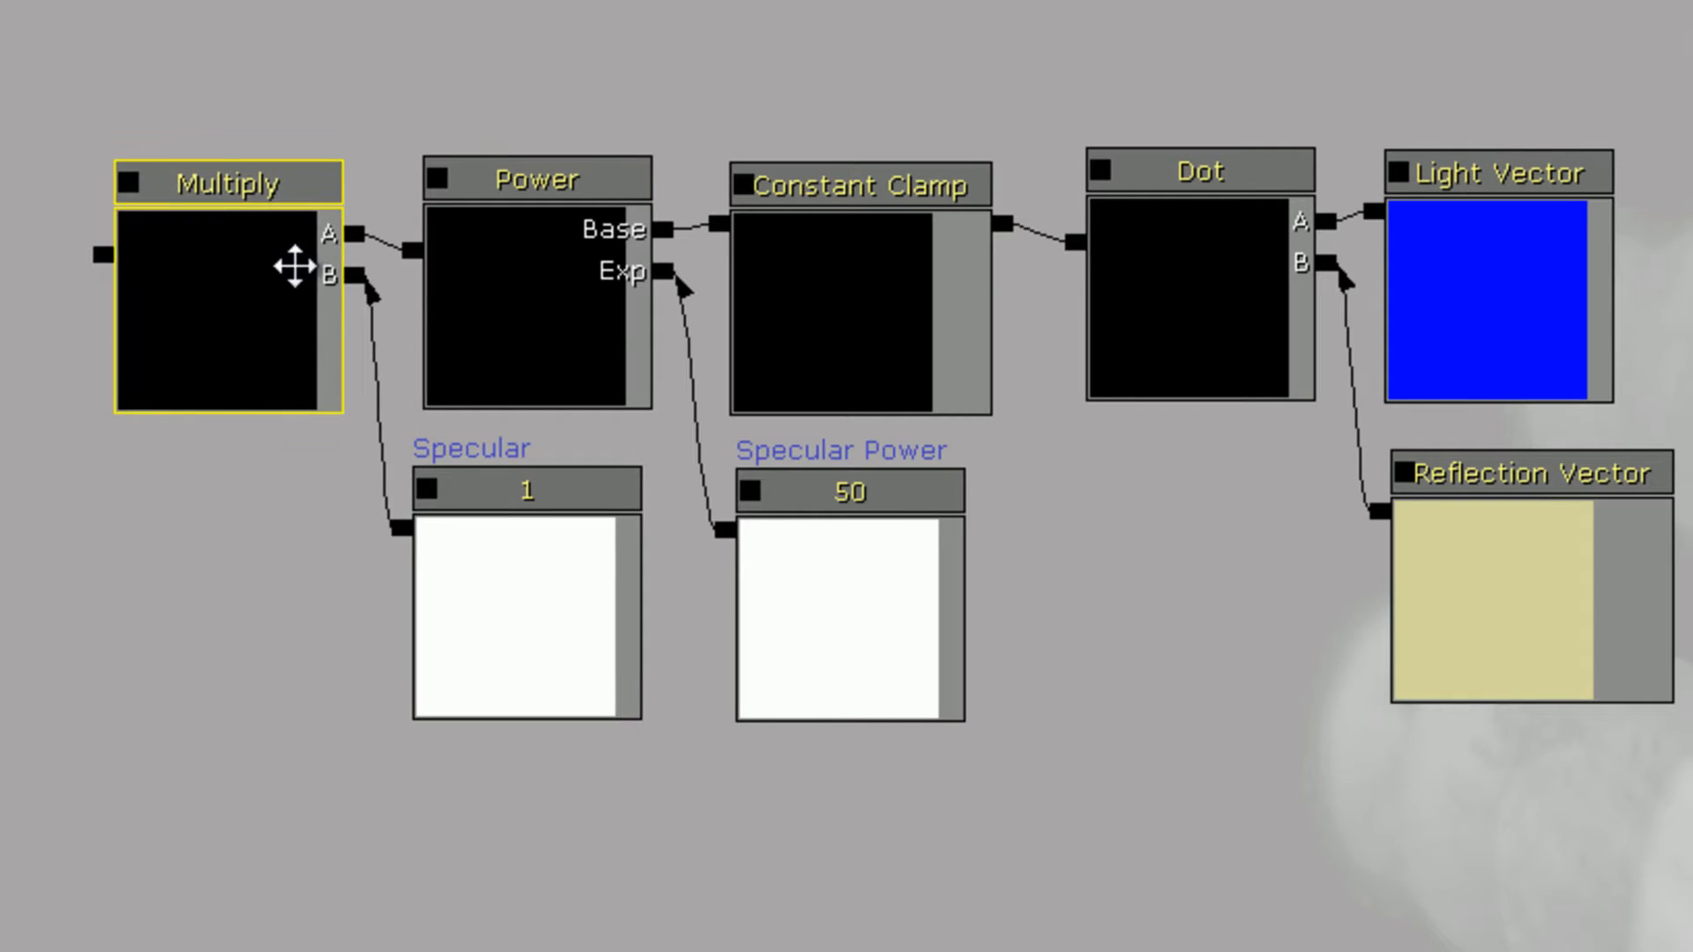
# Step: Enclose the specular nodes in a comment box named "Specular" and align it beneath the Diffuse group
pyautogui.keyDown('ctrl'); pyautogui.keyDown('alt'); pyautogui.moveTo(1676, 868); pyautogui.dragTo(5, 83); pyautogui.keyUp('alt'); pyautogui.keyUp('ctrl')
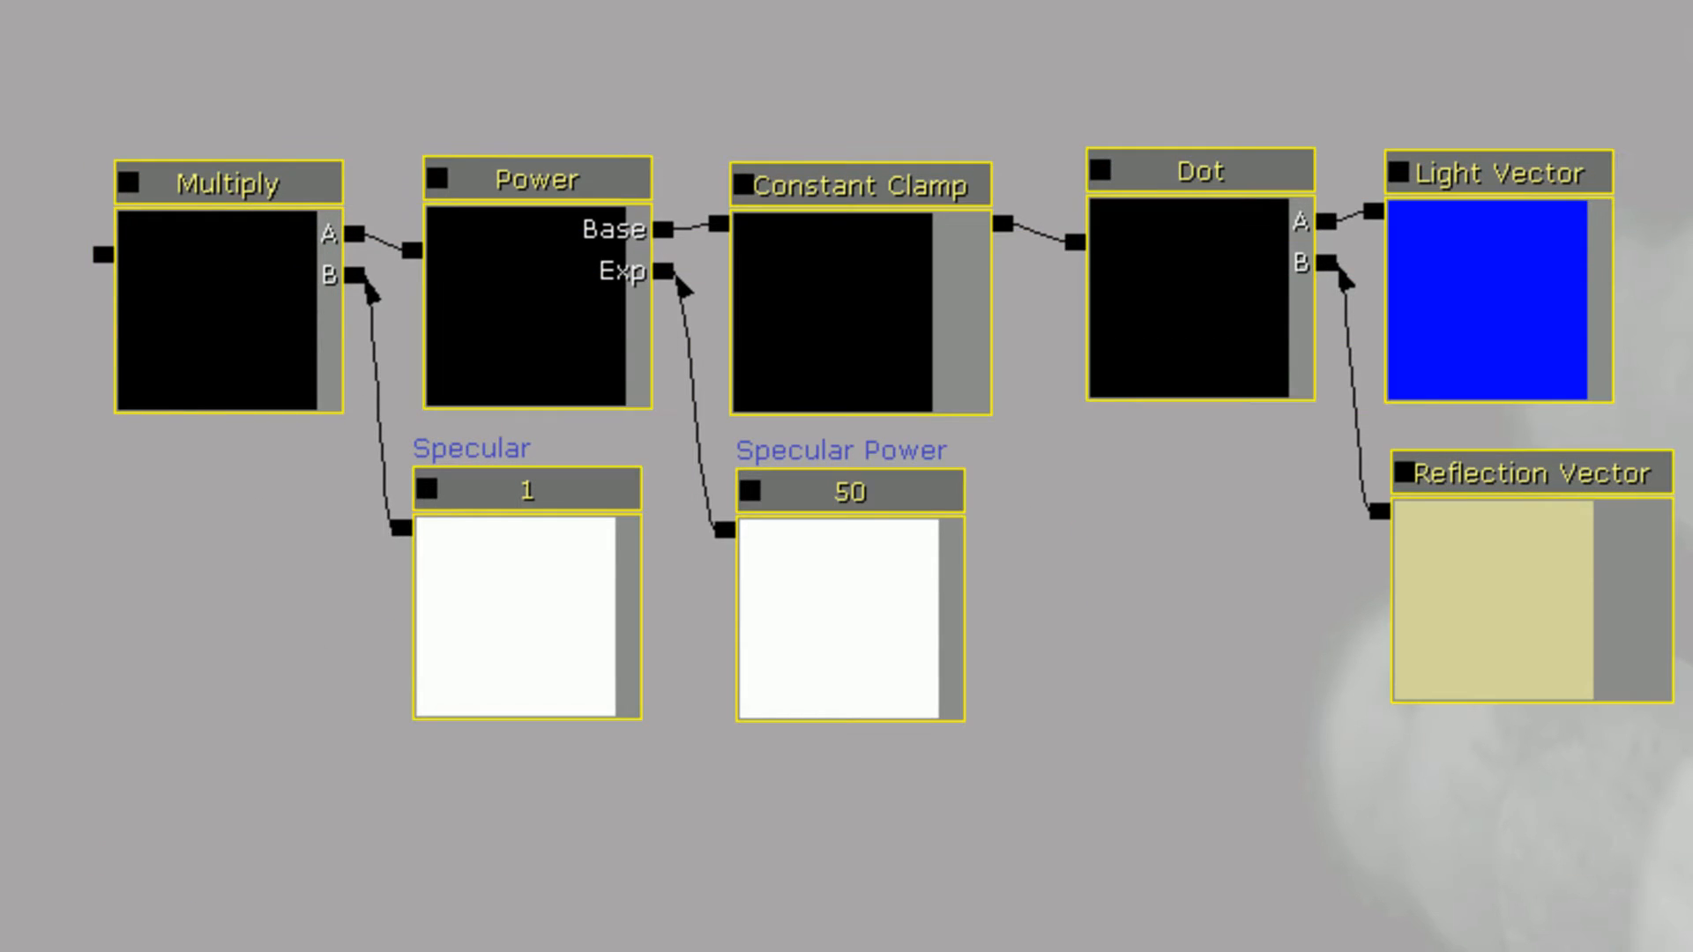
pyautogui.rightClick(5, 18)
pyautogui.click(5, 509)
pyautogui.write('S')
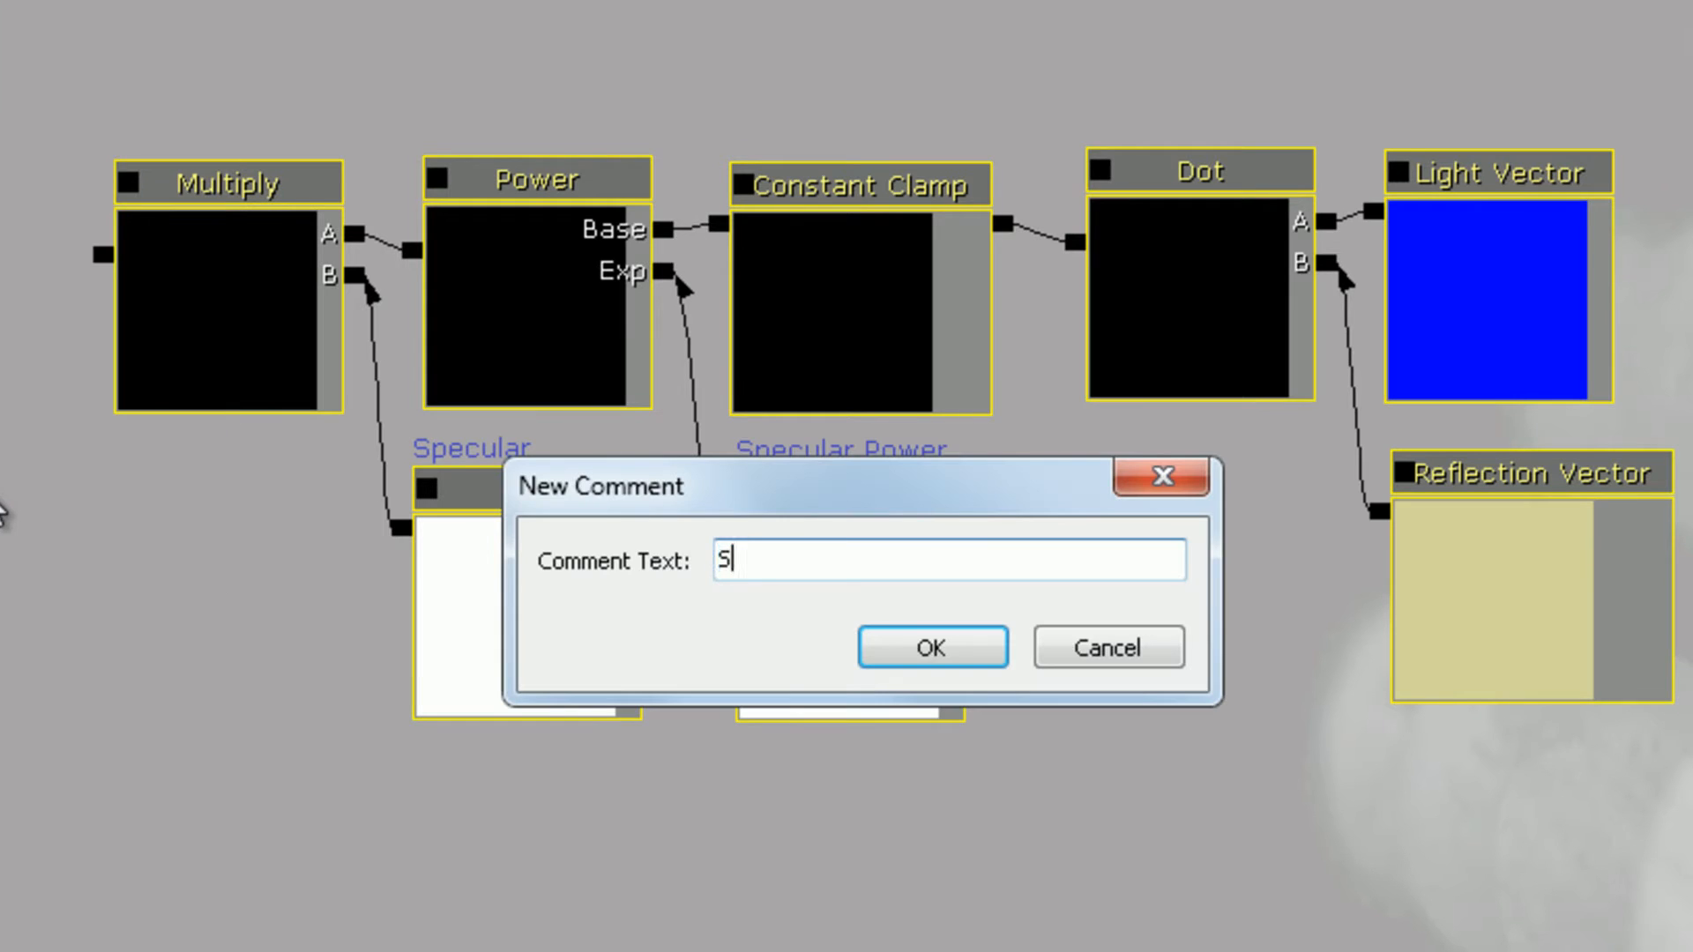
pyautogui.write('pecular')
pyautogui.press('Return')
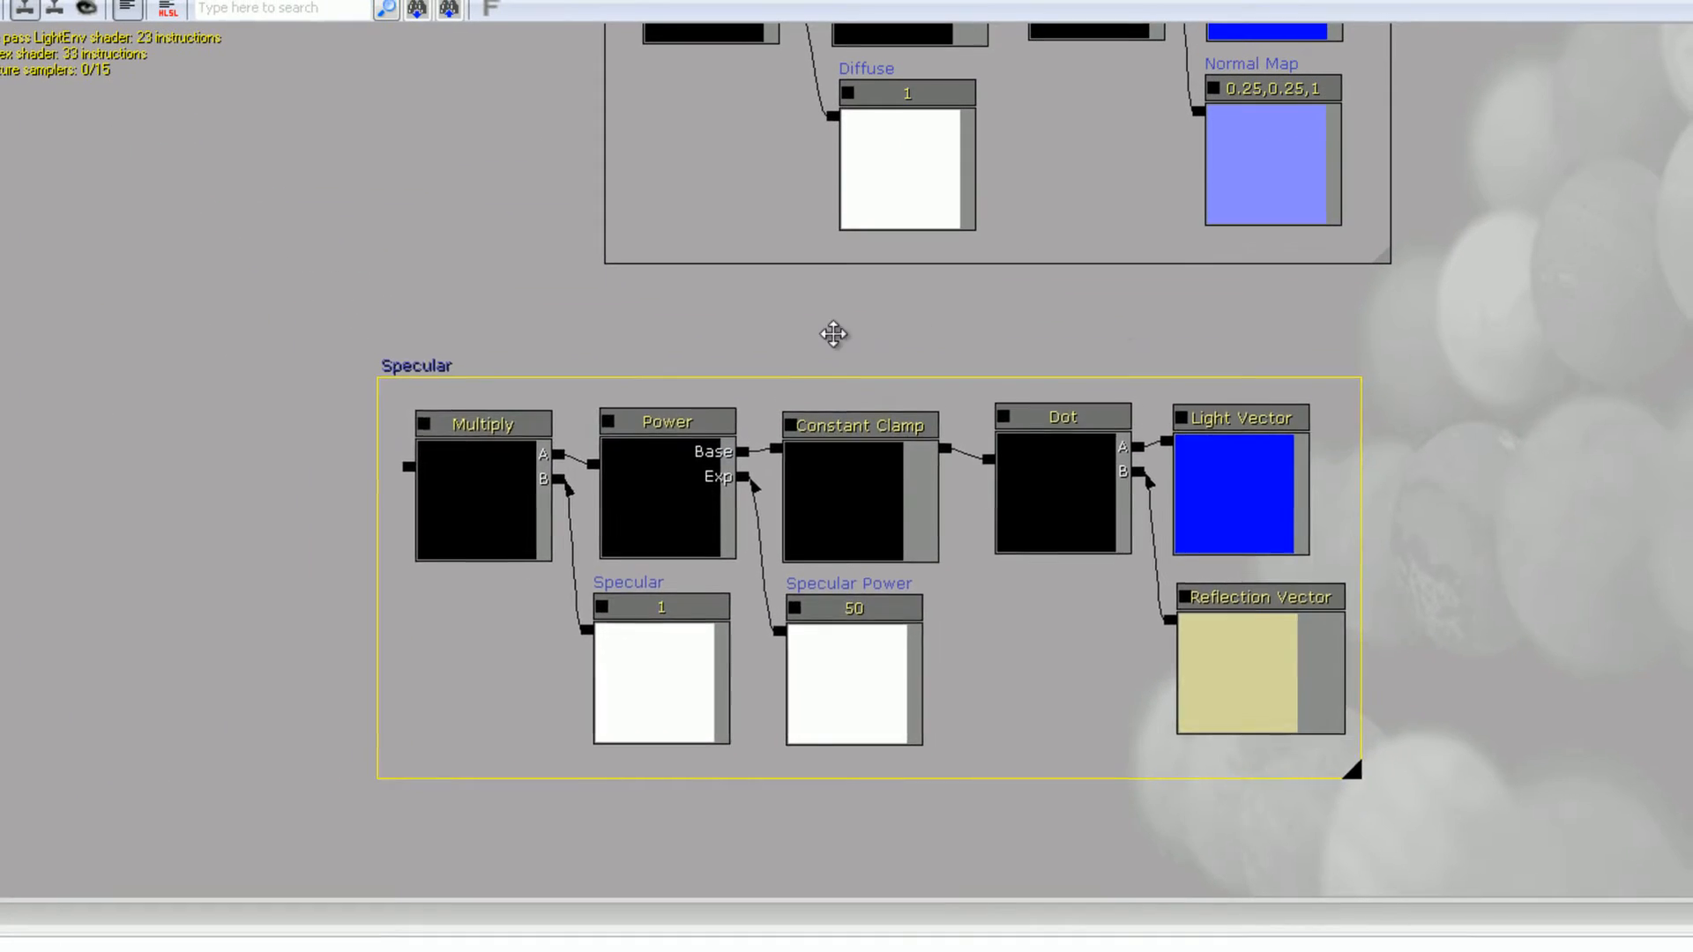
pyautogui.keyDown('ctrl'); pyautogui.moveTo(815, 34); pyautogui.dragTo(1209, 41); pyautogui.keyUp('ctrl')
pyautogui.keyDown('ctrl'); pyautogui.moveTo(1069, 336); pyautogui.dragTo(1060, 324); pyautogui.keyUp('ctrl')
# Step: Add an Add node, connecting the Diffuse group's Multiply to input A and the Specular group's Multiply to input B
pyautogui.moveTo(434, 327); pyautogui.dragTo(697, 477)
pyautogui.press('a')
pyautogui.click(355, 378)
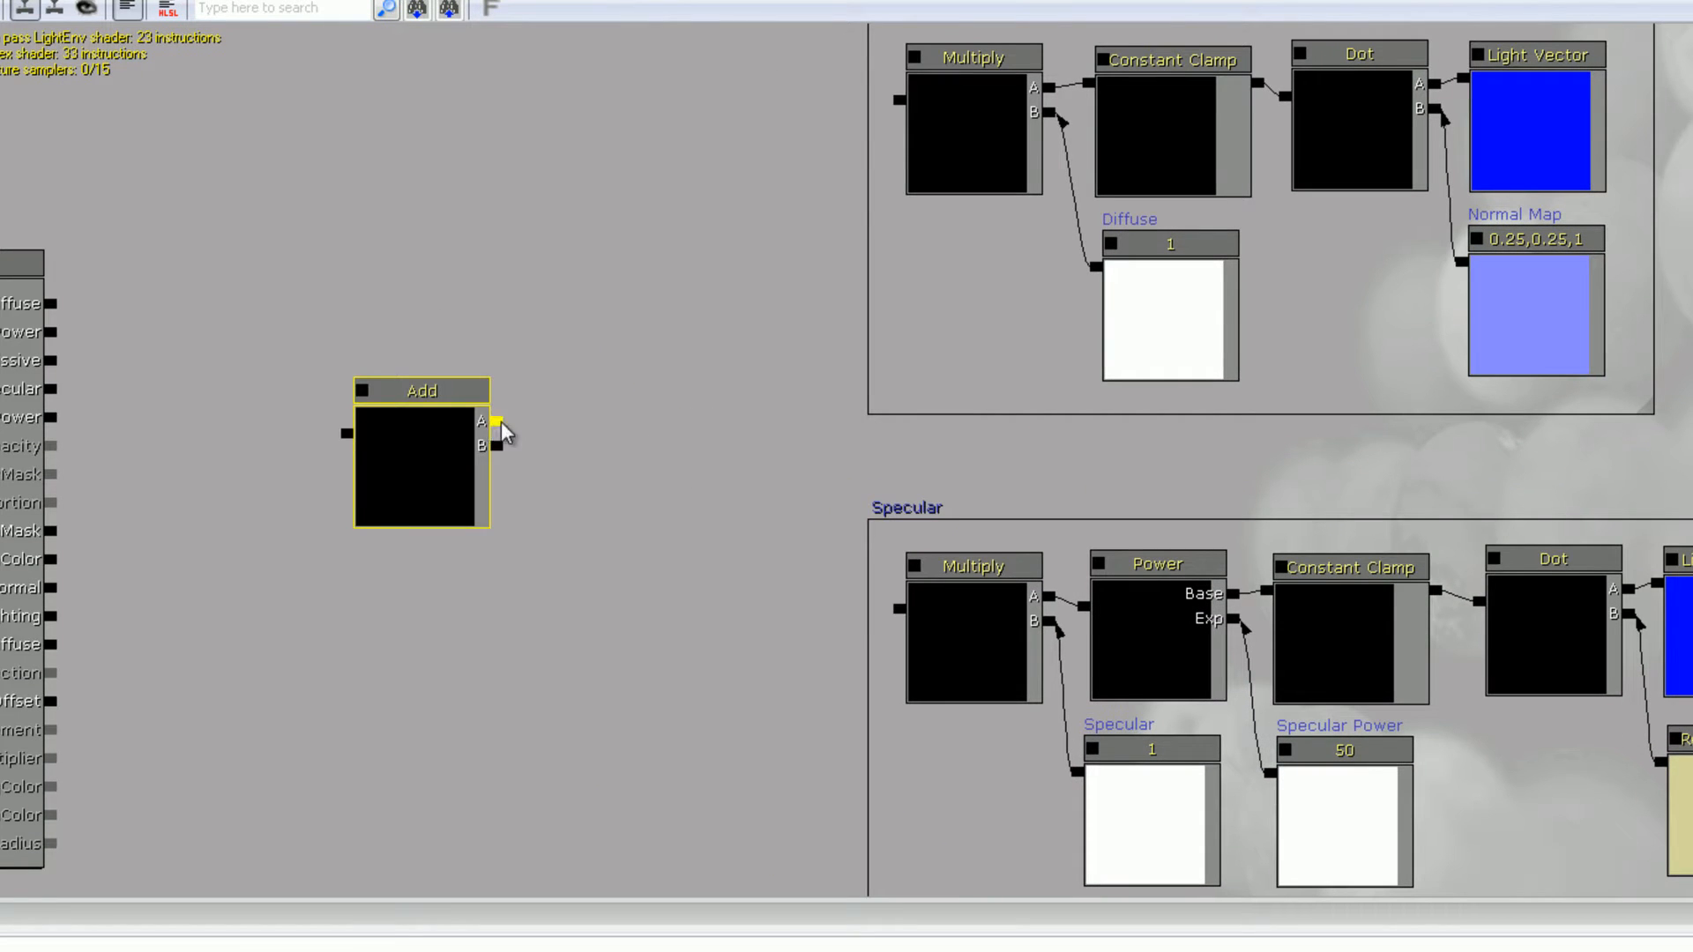
pyautogui.moveTo(498, 421); pyautogui.dragTo(899, 101)
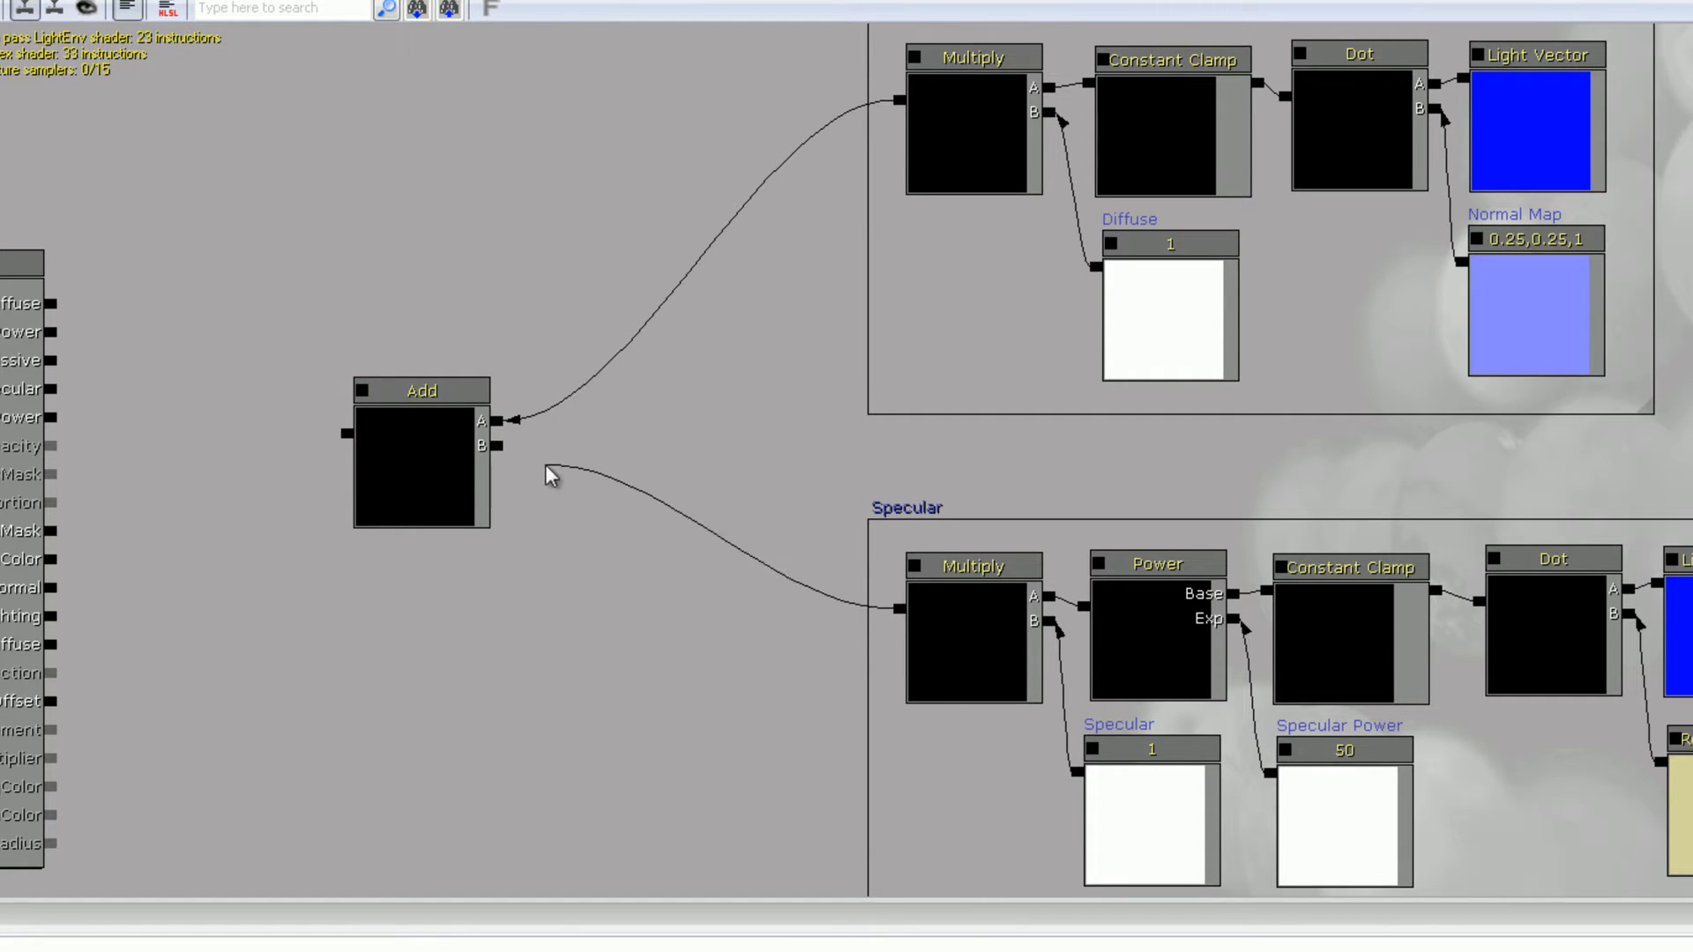
pyautogui.moveTo(544, 464); pyautogui.dragTo(497, 445)
# Step: Connect the Add output to the material's CustomLighting input and the Diffuse constant to CustomLightingDiffuse
pyautogui.moveTo(344, 433); pyautogui.dragTo(50, 701)
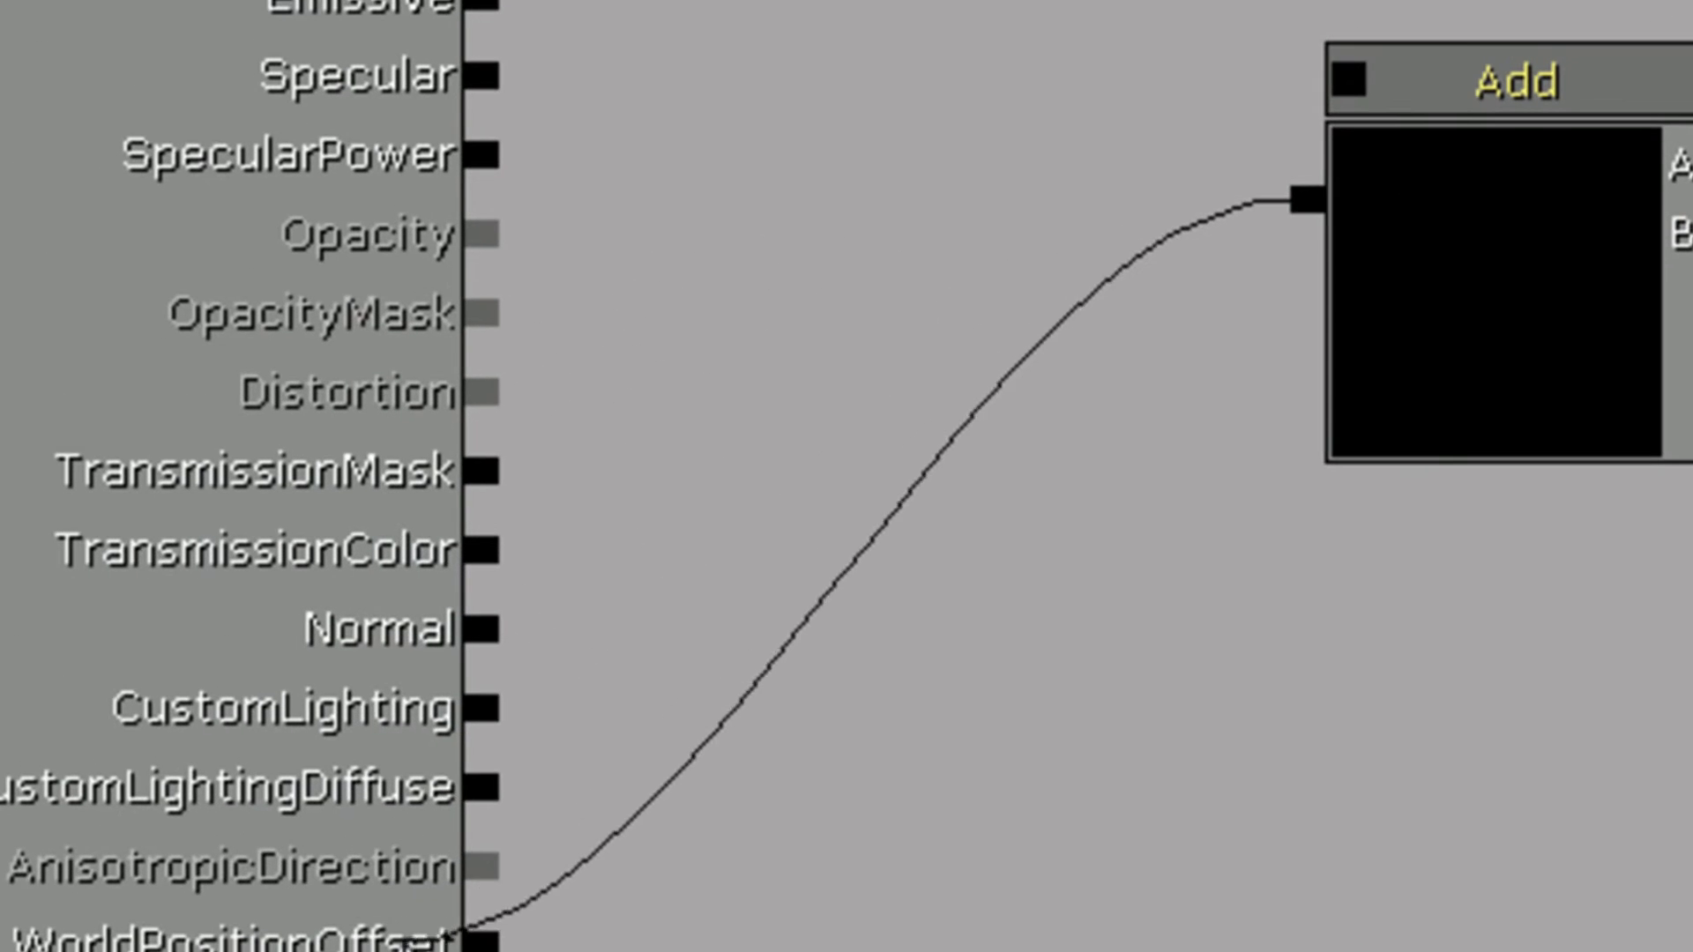
pyautogui.moveTo(477, 933); pyautogui.dragTo(483, 708)
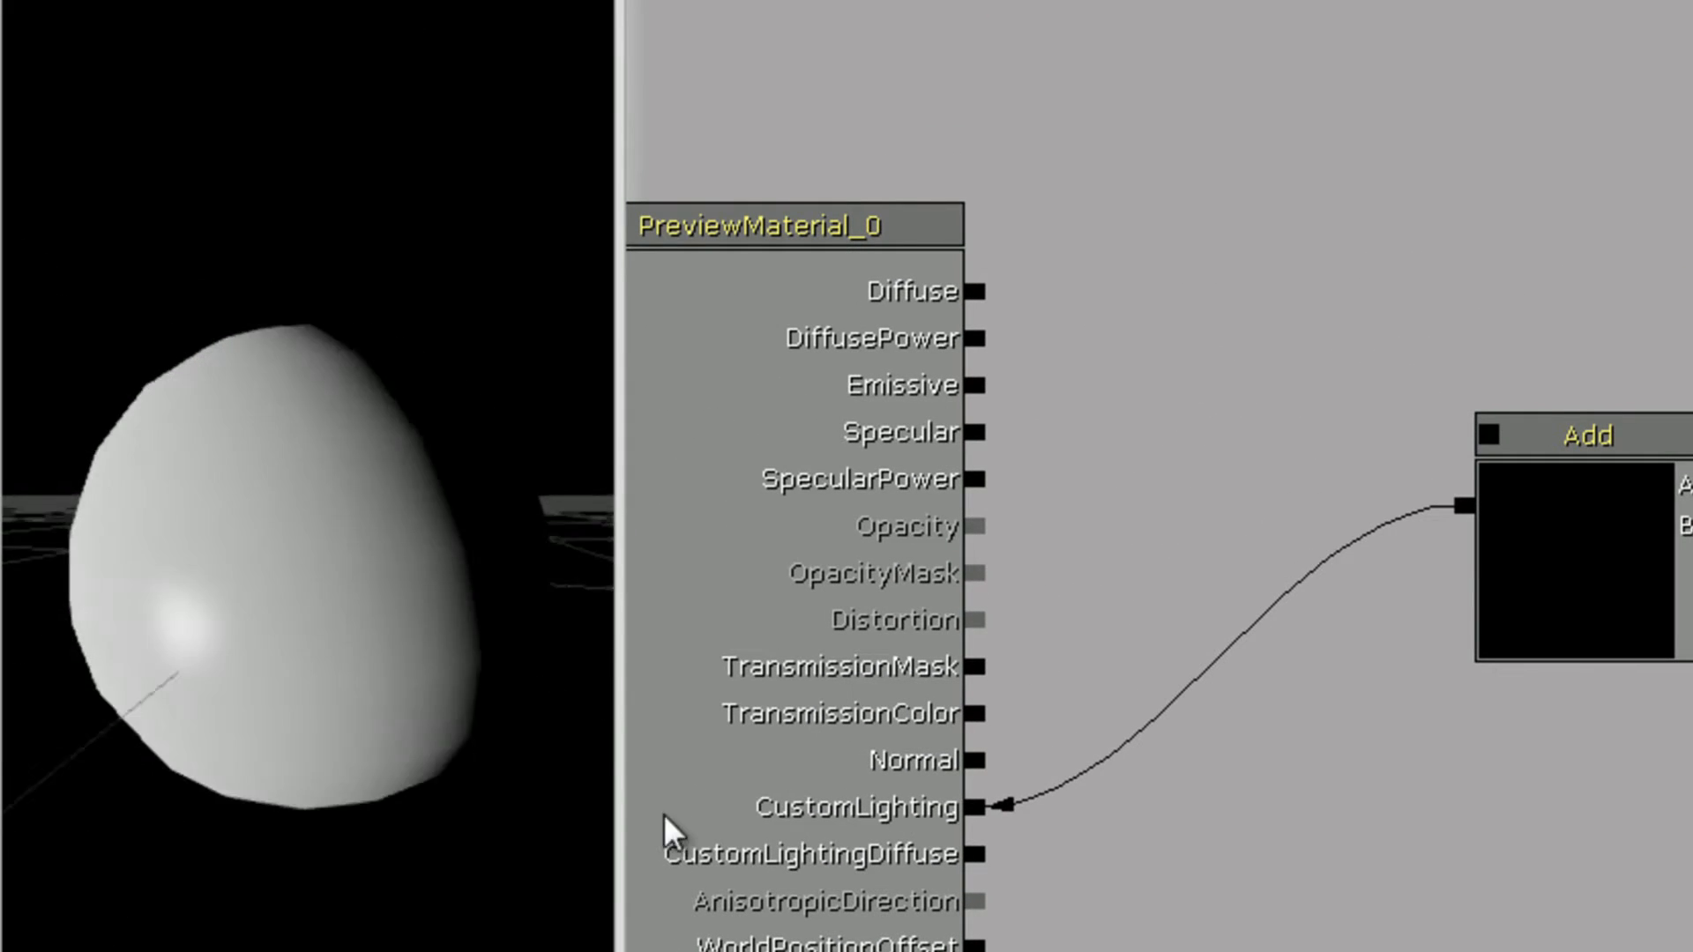
pyautogui.moveTo(220, 272); pyautogui.dragTo(379, 280)
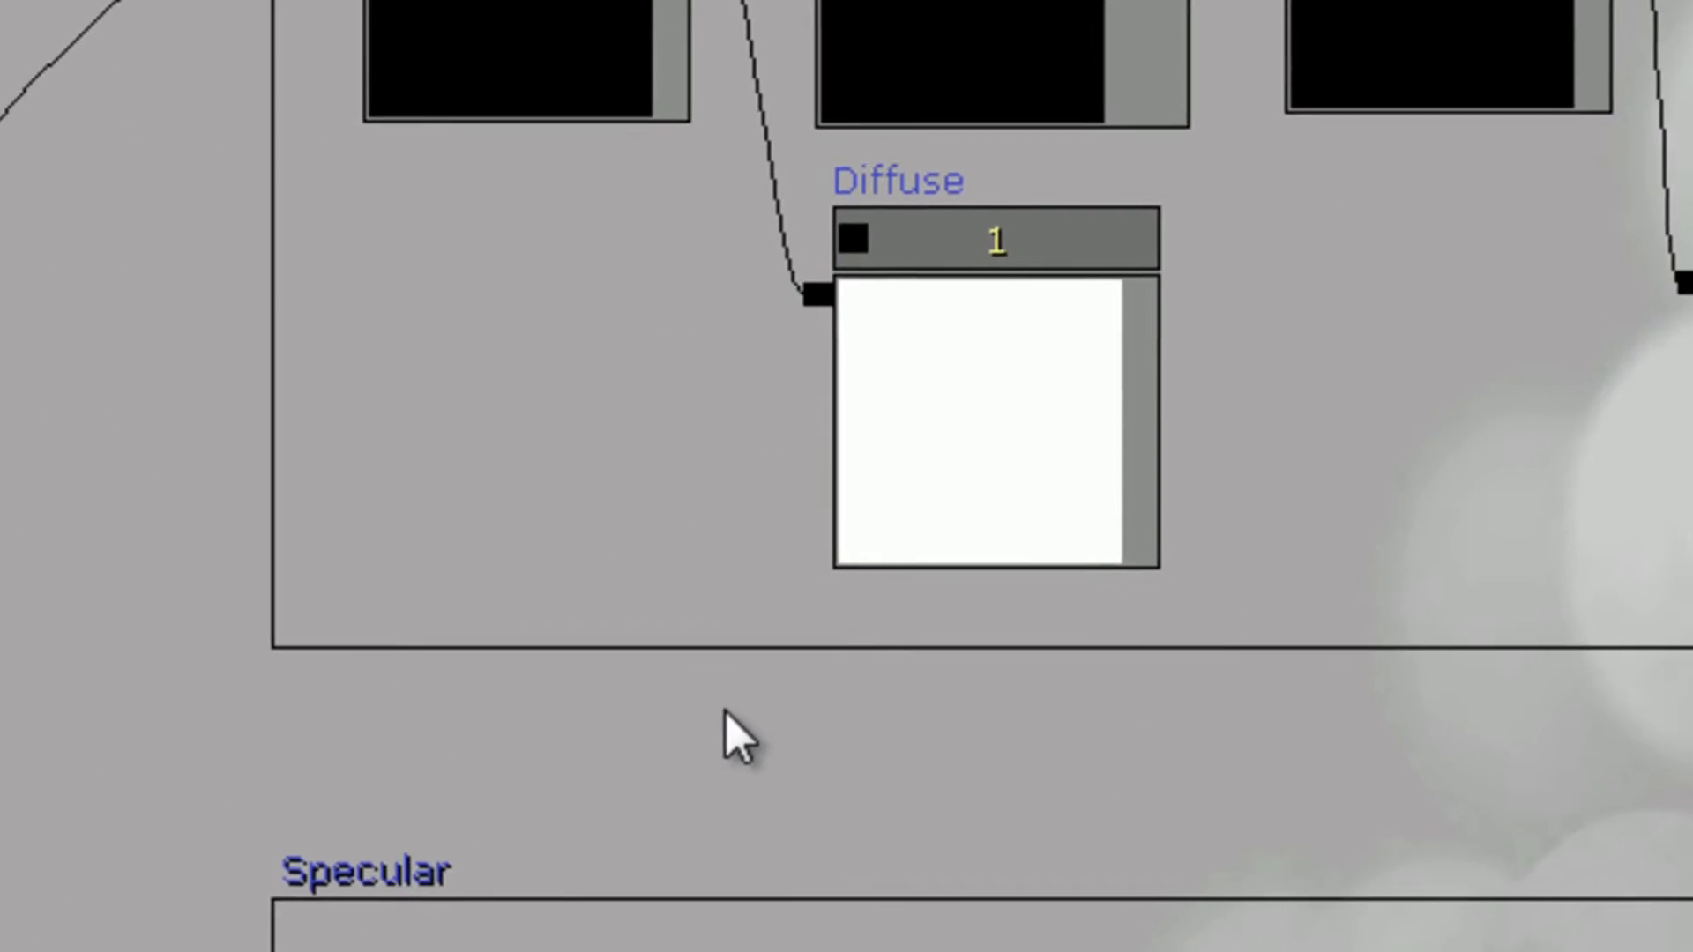
pyautogui.moveTo(819, 294); pyautogui.dragTo(448, 540)
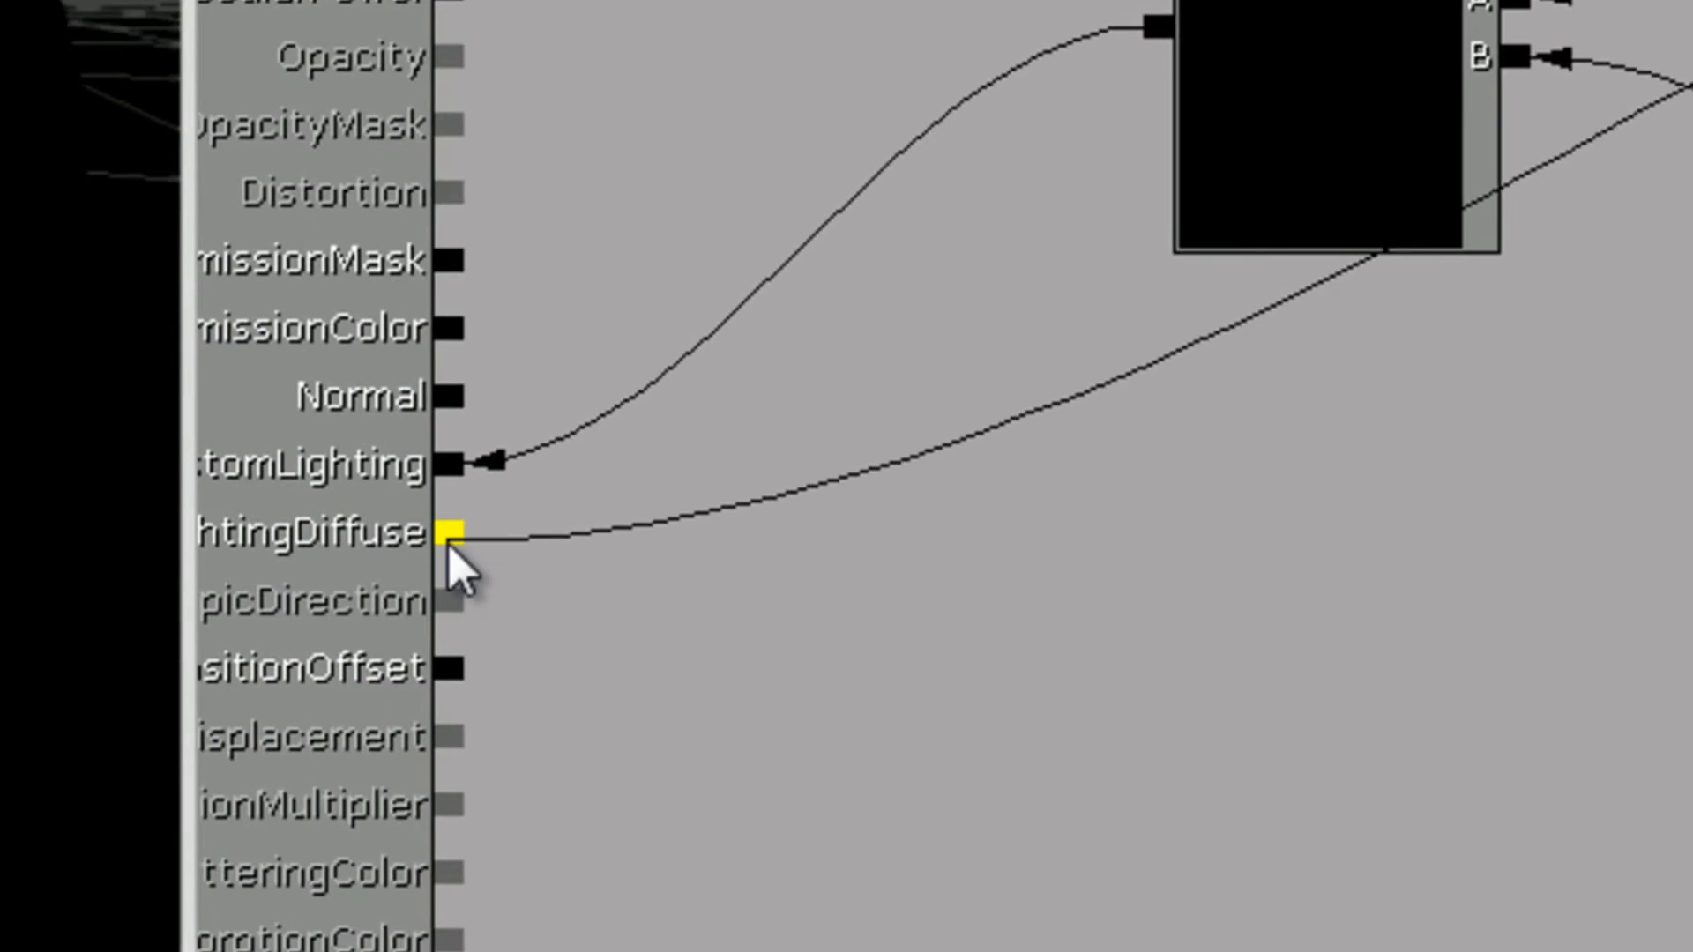
# Step: Examine the shading on the preview sphere and check the available Lighting Model options, keeping MLM_Custom
pyautogui.moveTo(728, 601); pyautogui.dragTo(1072, 577)
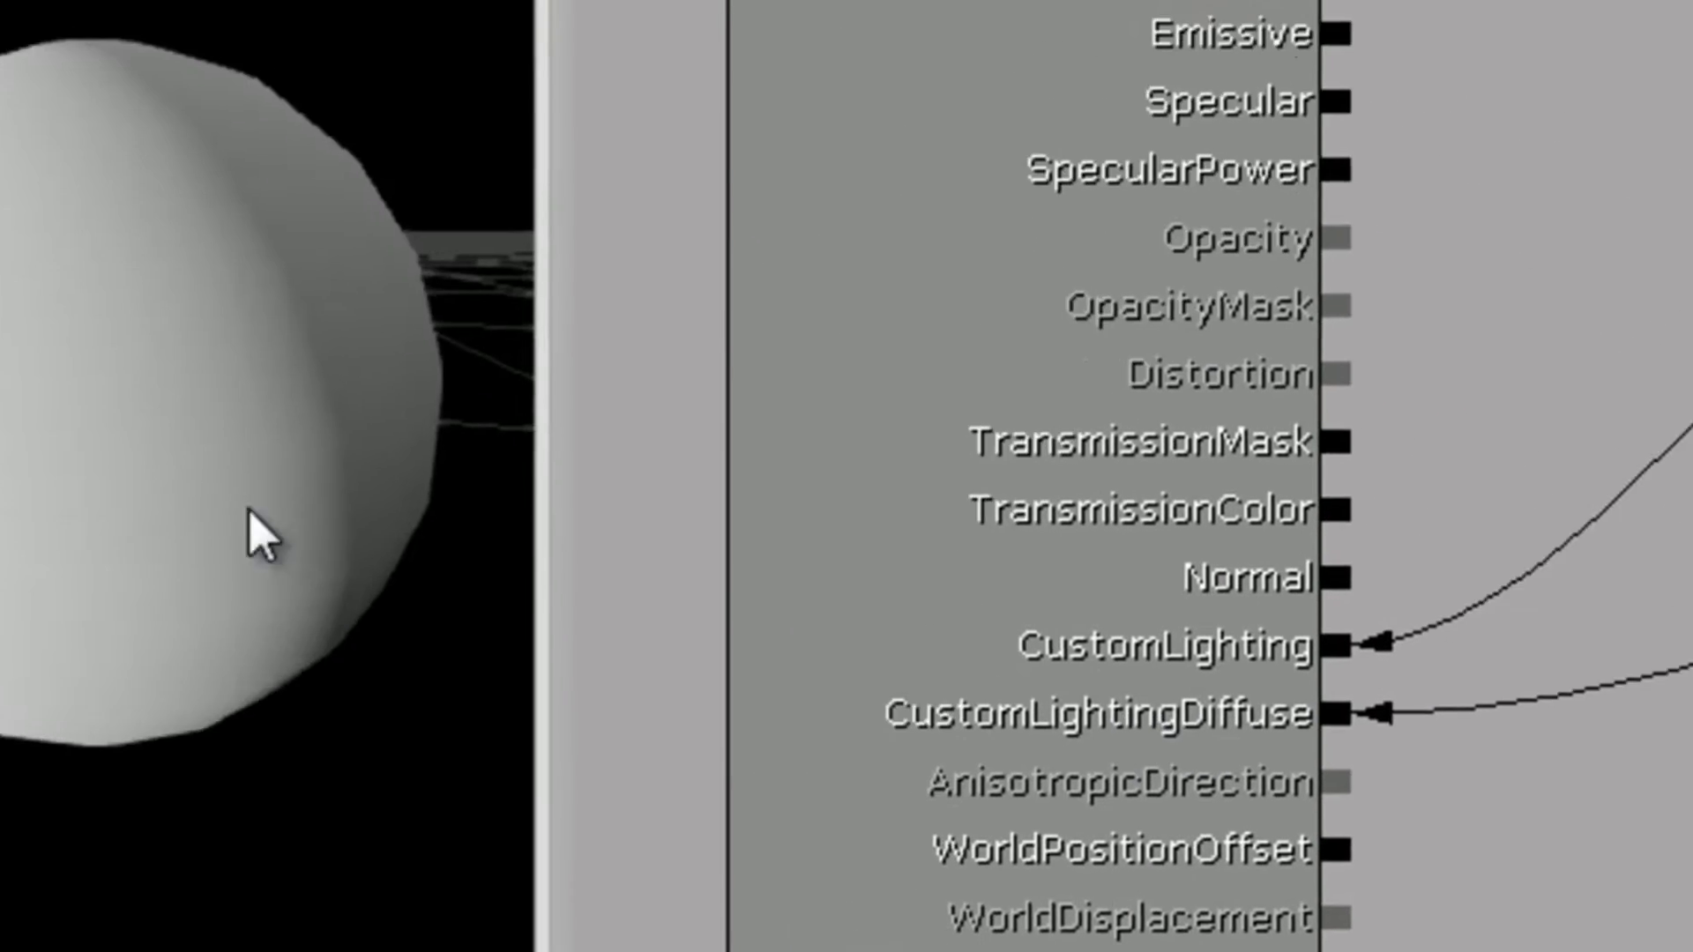
pyautogui.moveTo(250, 510); pyautogui.dragTo(95, 253)
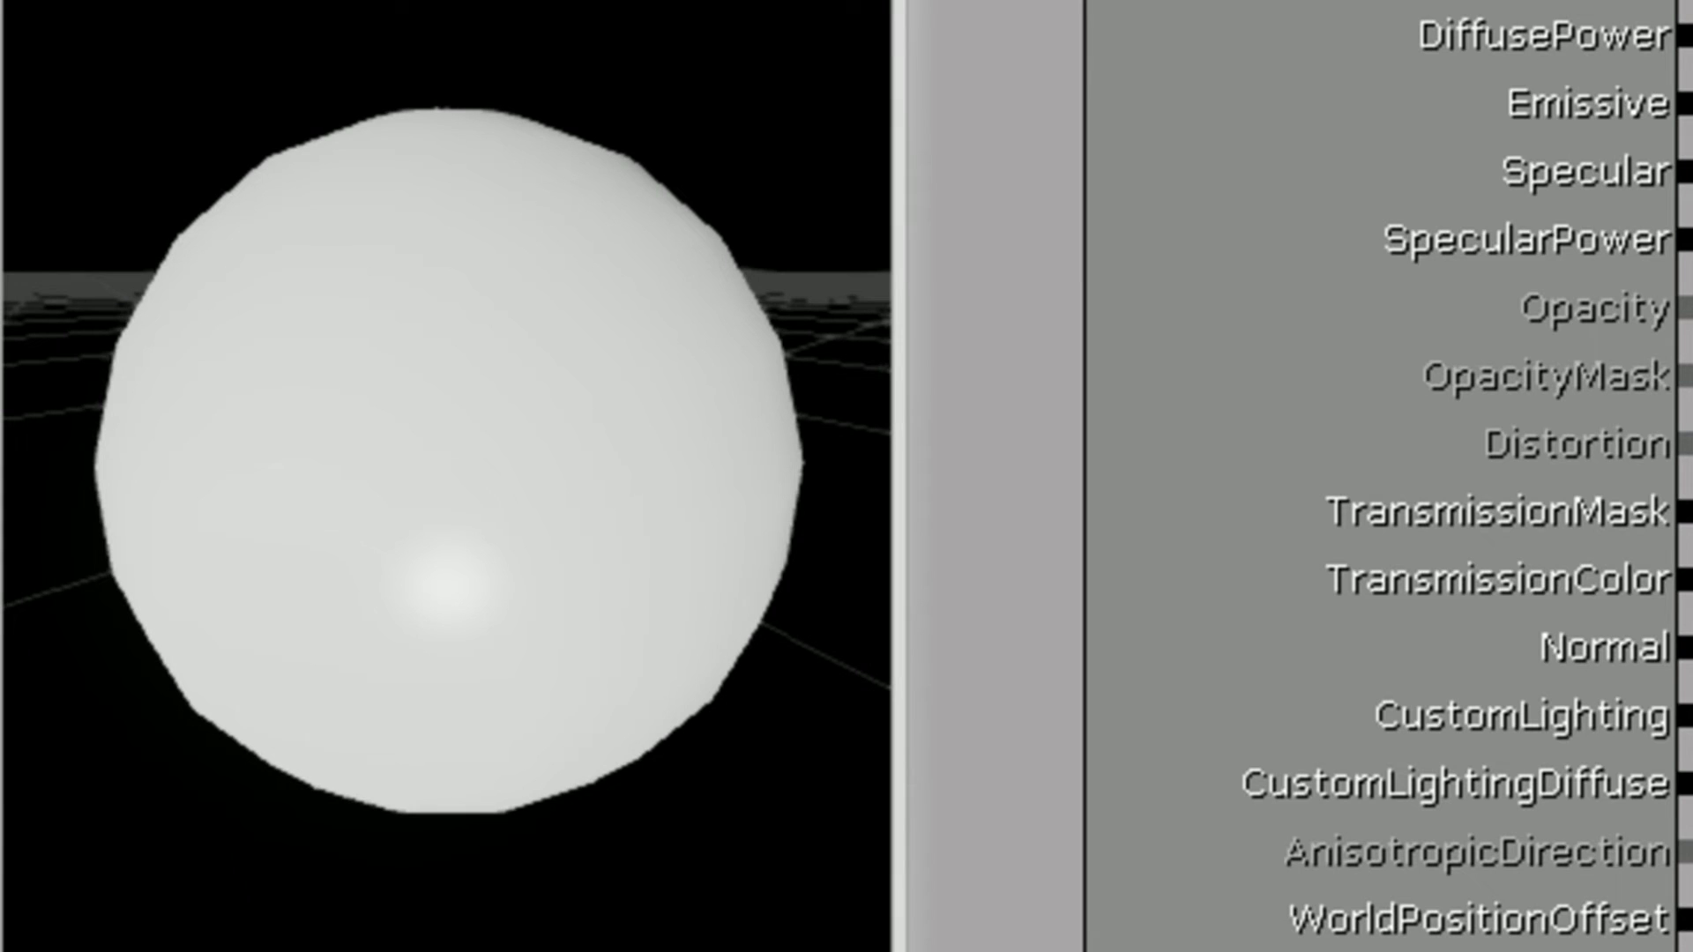
pyautogui.moveTo(1605, 635); pyautogui.dragTo(982, 451)
pyautogui.scroll(-3, 981, 451)
pyautogui.moveTo(1234, 441); pyautogui.dragTo(1089, 527)
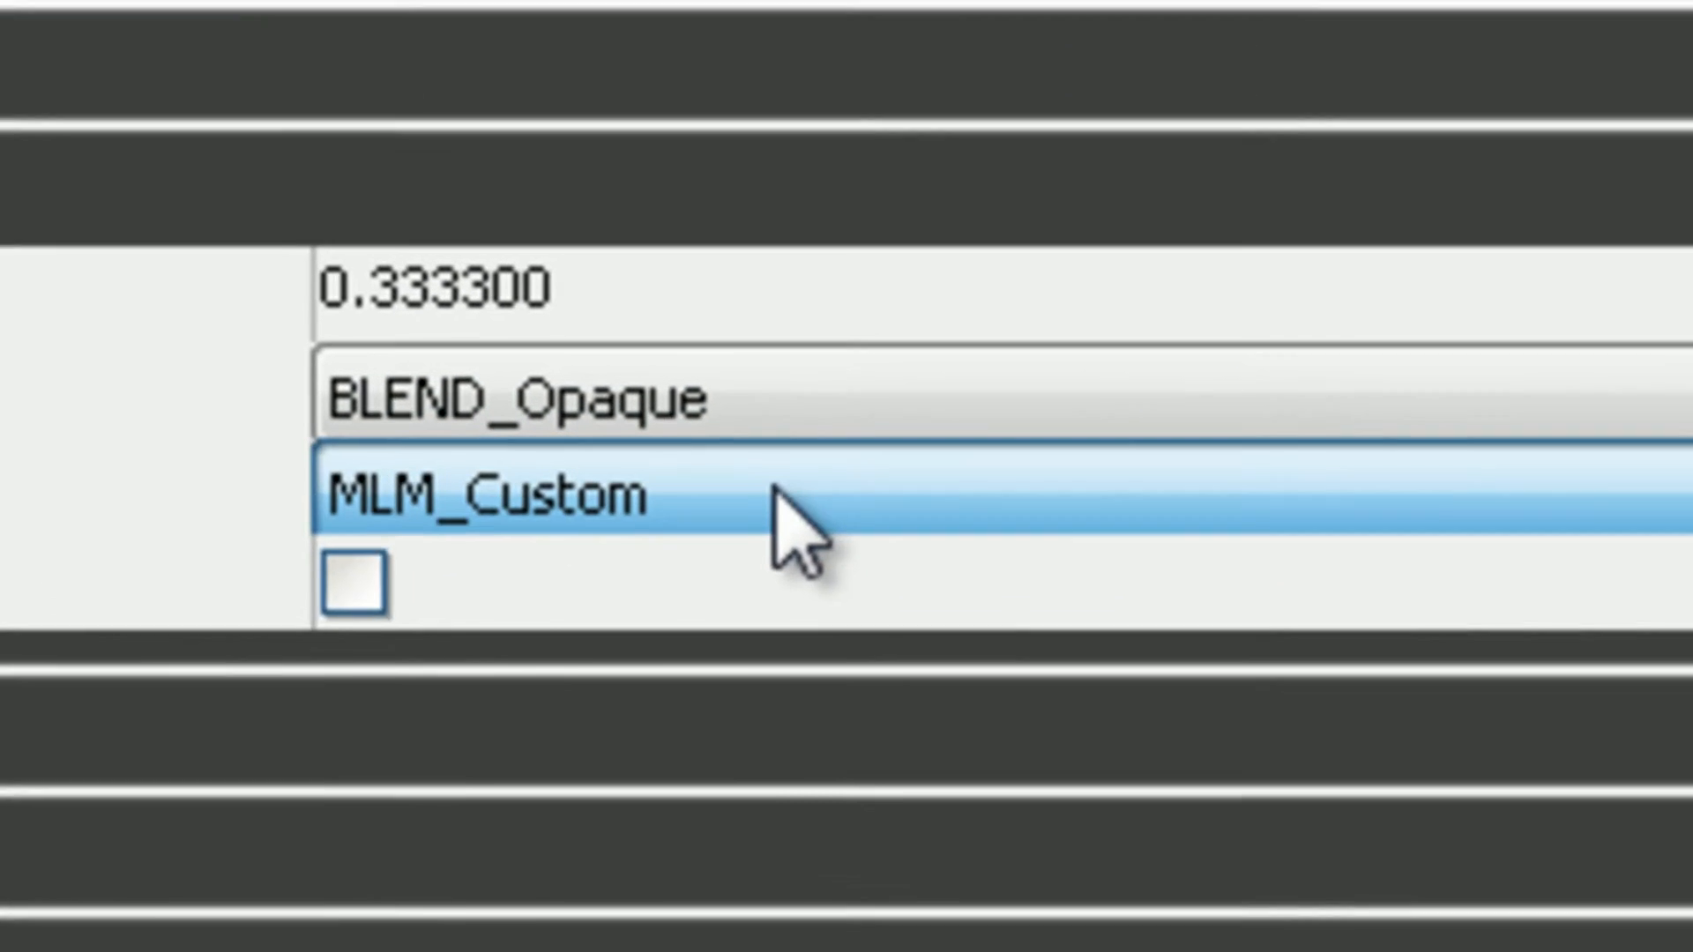
pyautogui.click(658, 827)
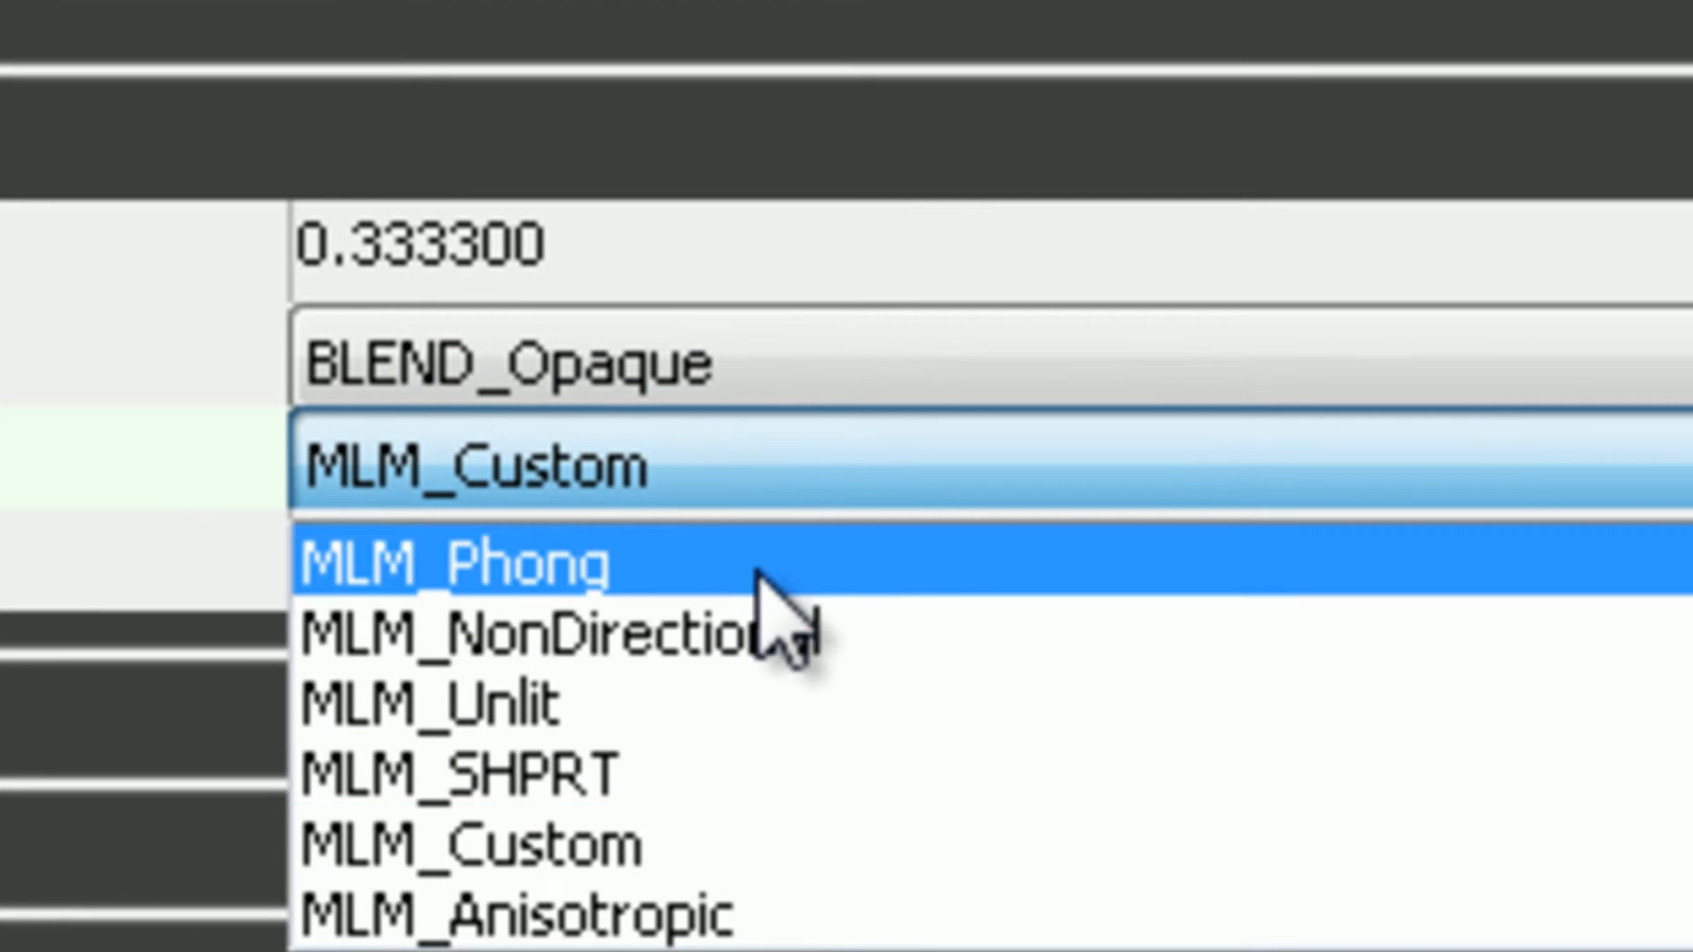
pyautogui.press('Escape')
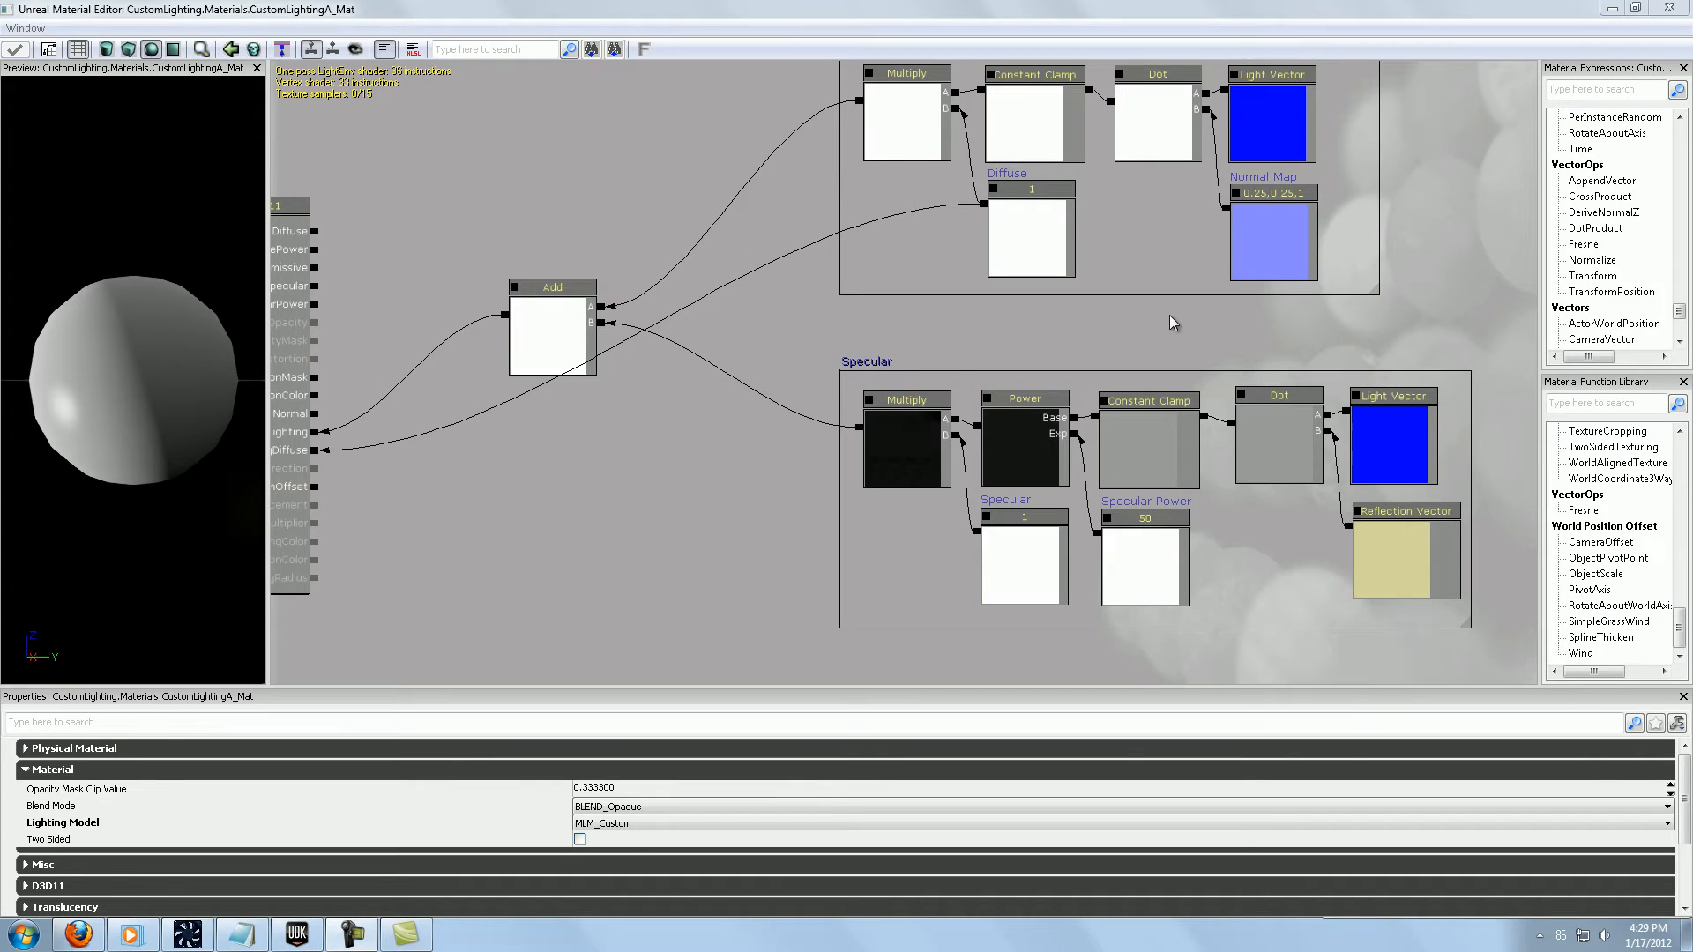
pyautogui.moveTo(1142, 331); pyautogui.dragTo(1144, 369)
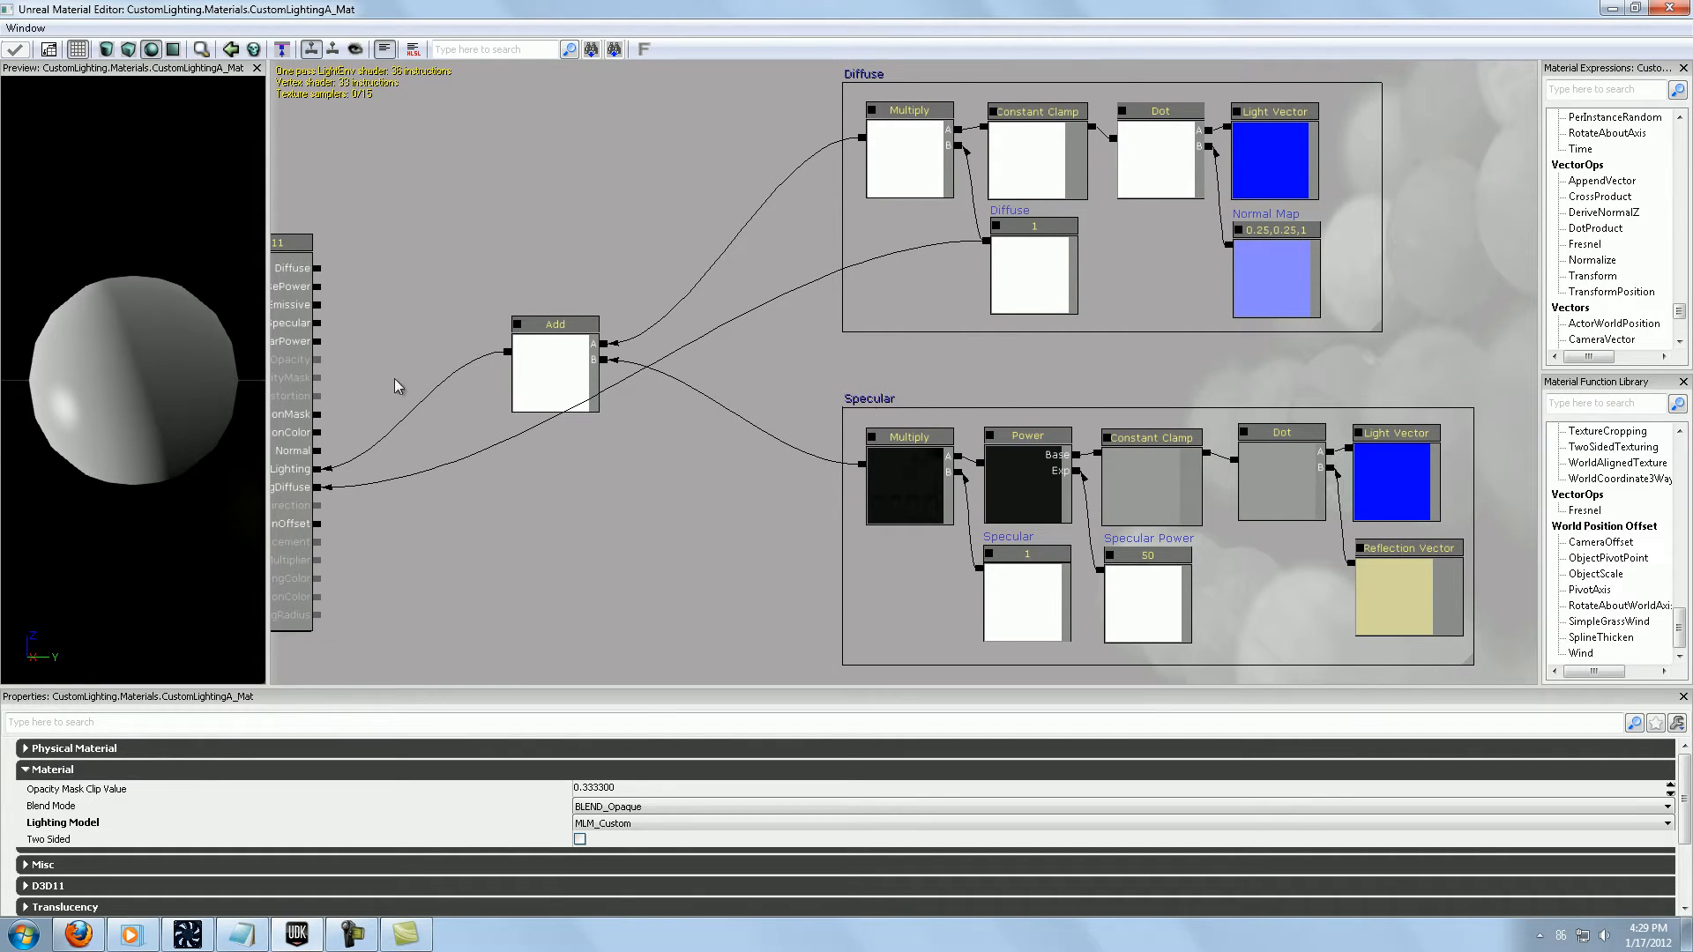
pyautogui.moveTo(168, 379)
pyautogui.mouseDown()
pyautogui.moveTo(81, 383)
pyautogui.moveTo(163, 383)
pyautogui.mouseUp()
pyautogui.moveTo(417, 324); pyautogui.dragTo(536, 302)
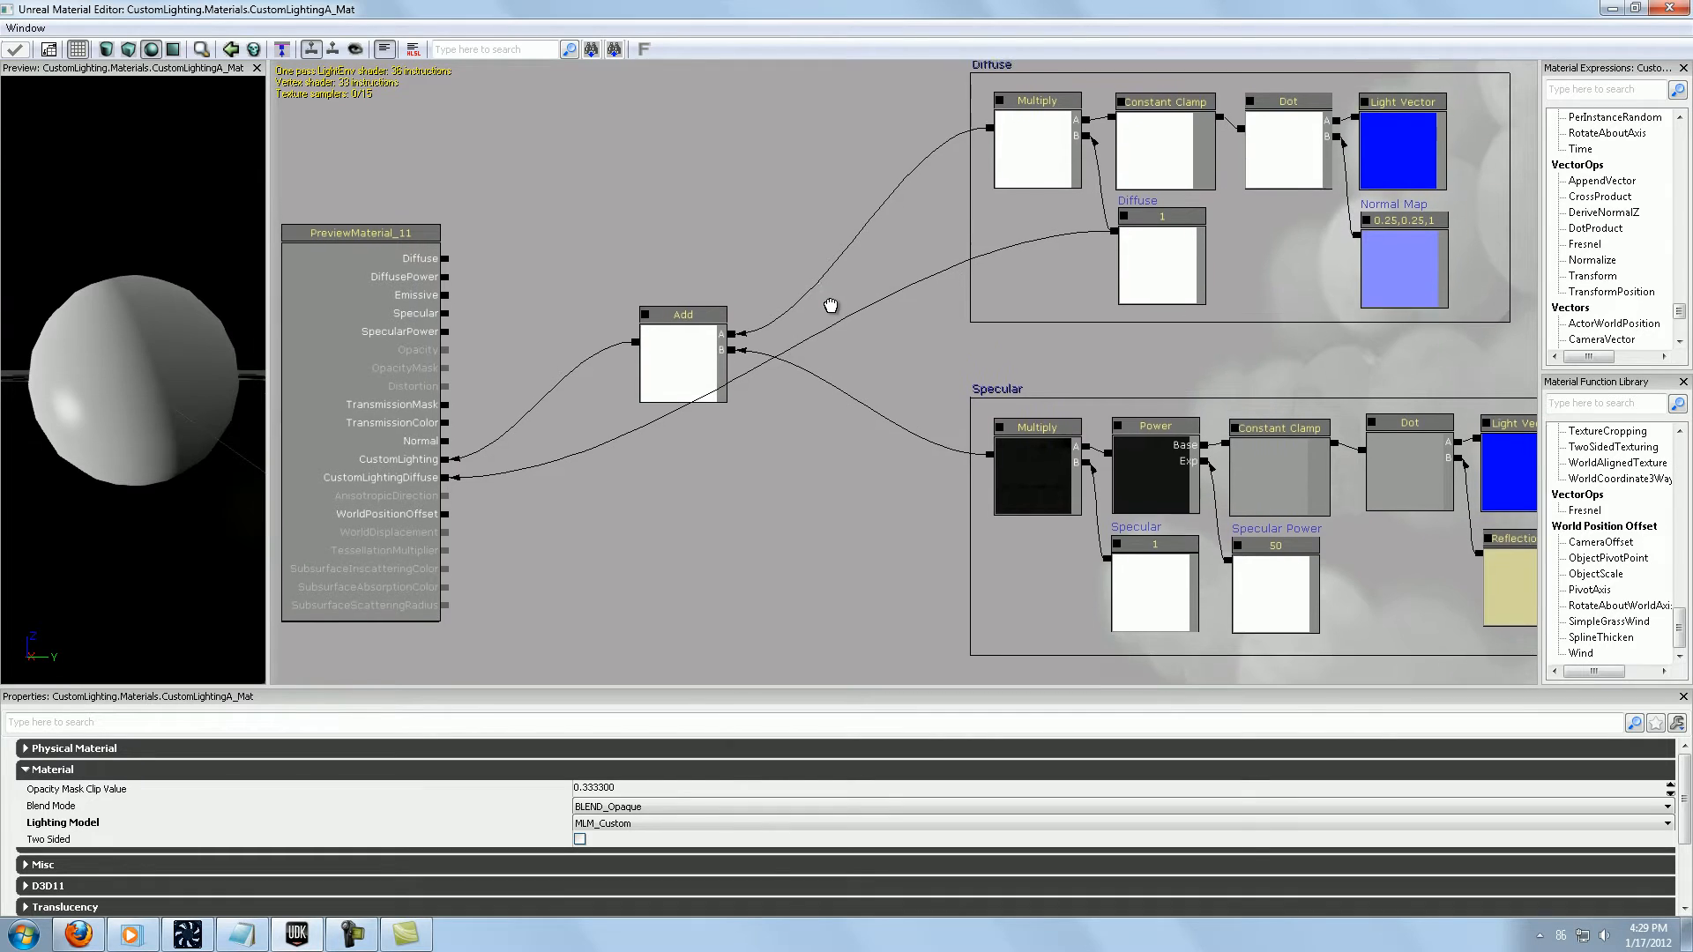
pyautogui.moveTo(828, 306); pyautogui.dragTo(714, 343)
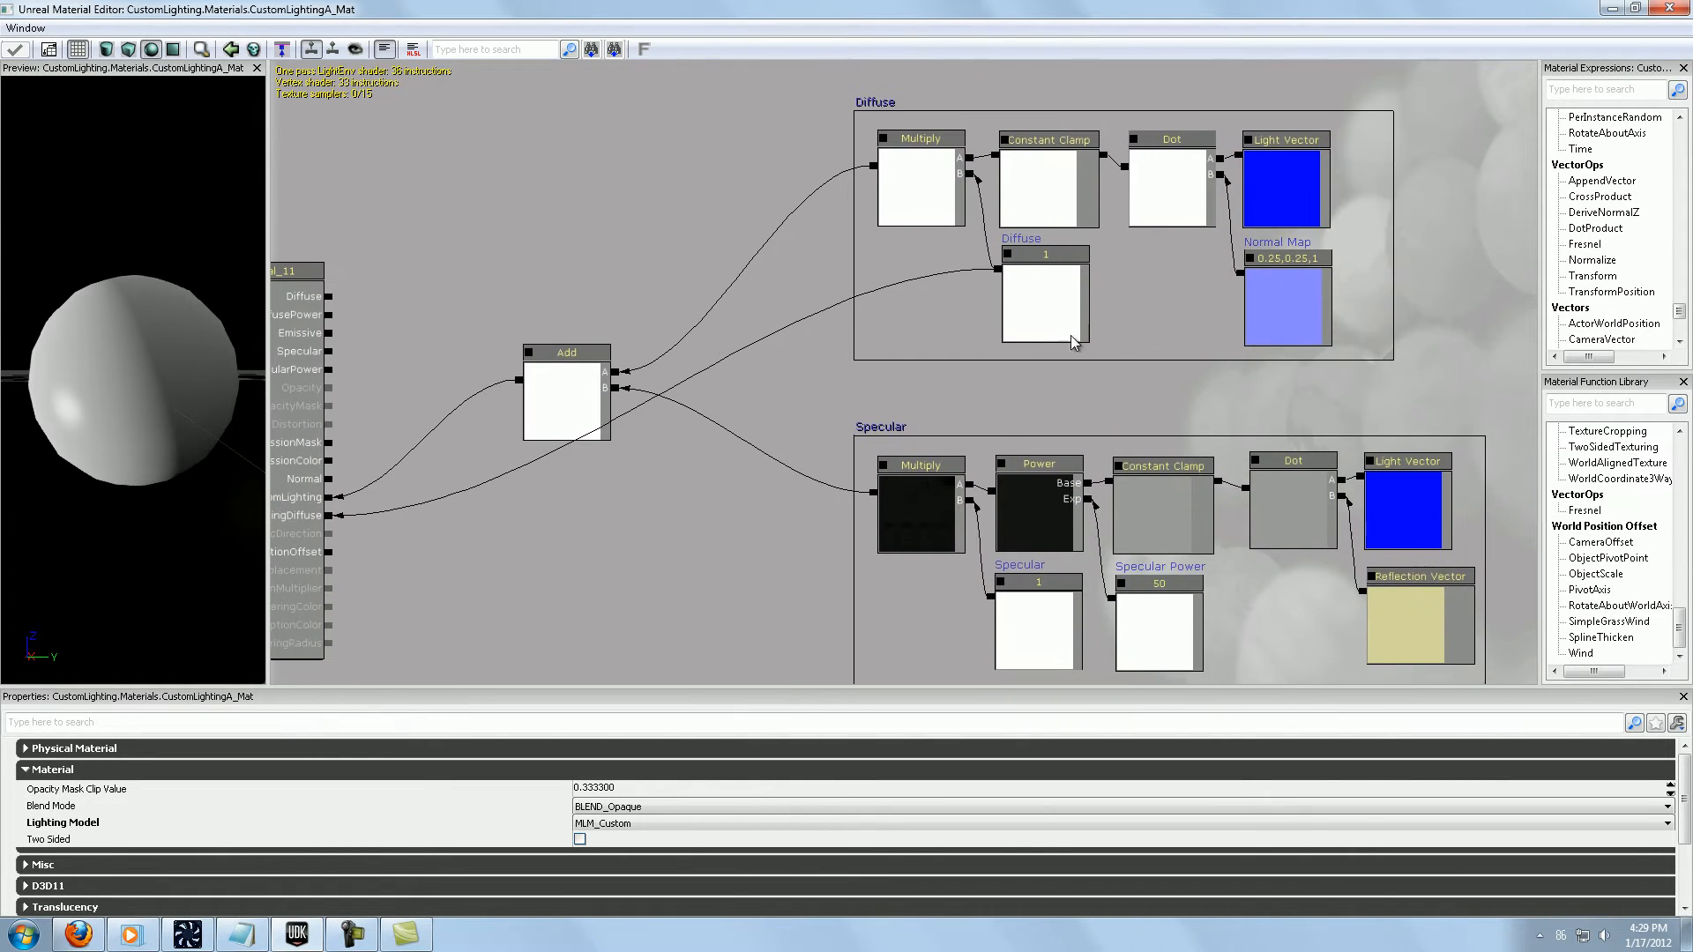
pyautogui.moveTo(486, 335); pyautogui.dragTo(520, 279)
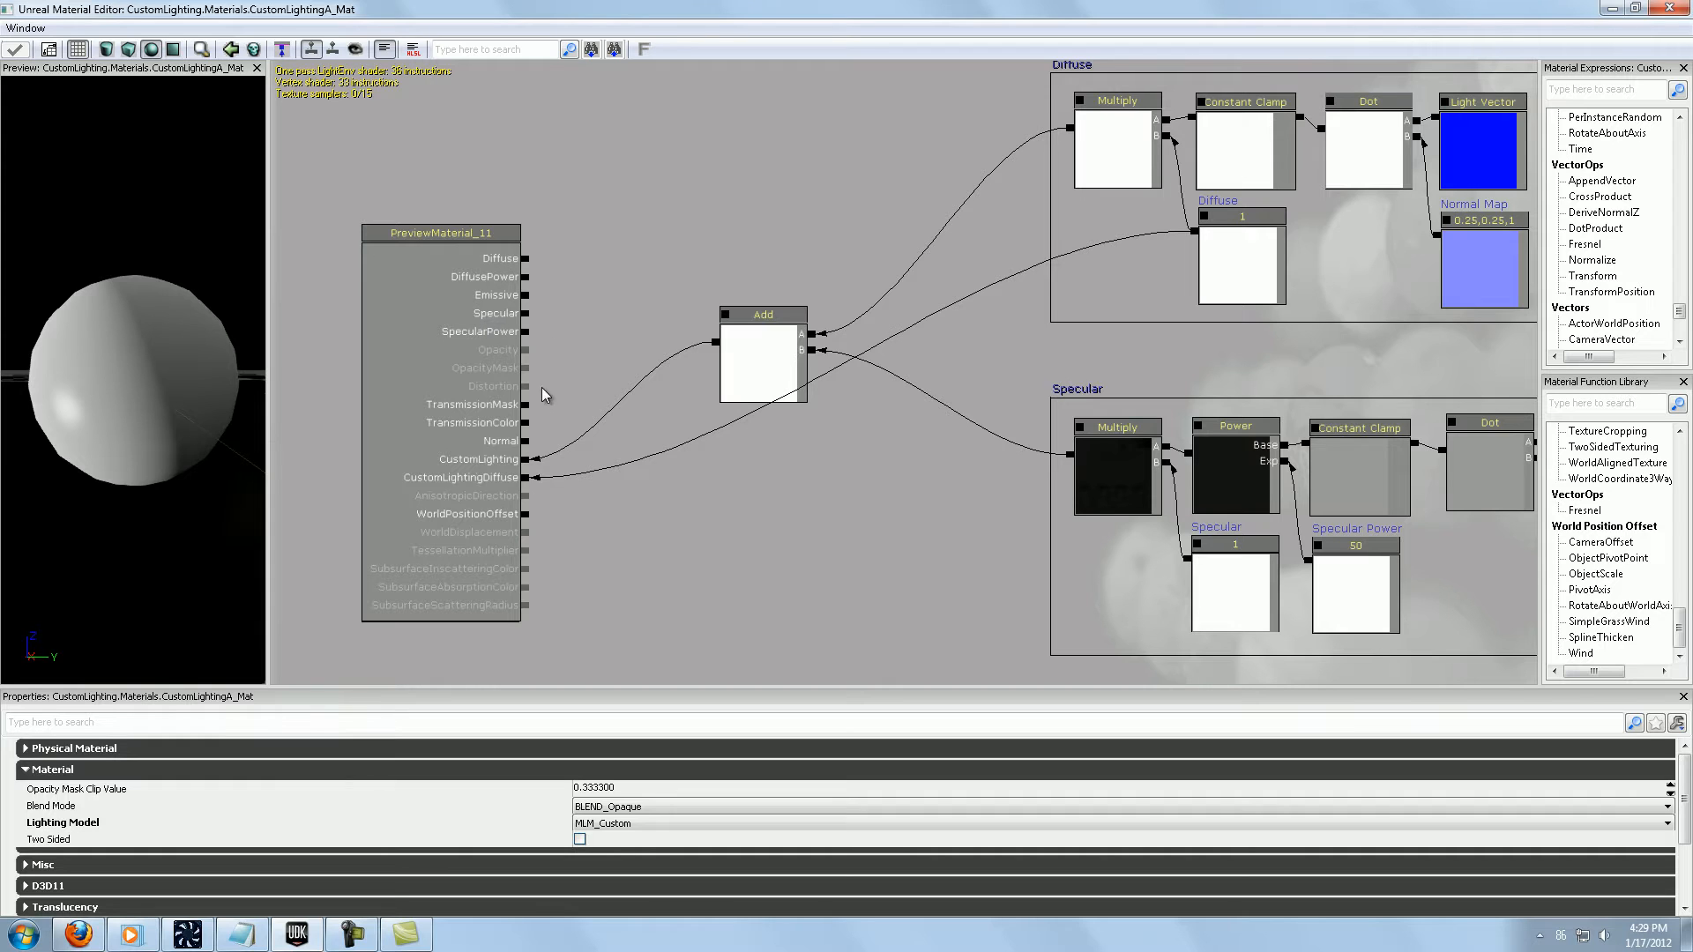
pyautogui.moveTo(811, 190); pyautogui.dragTo(479, 350)
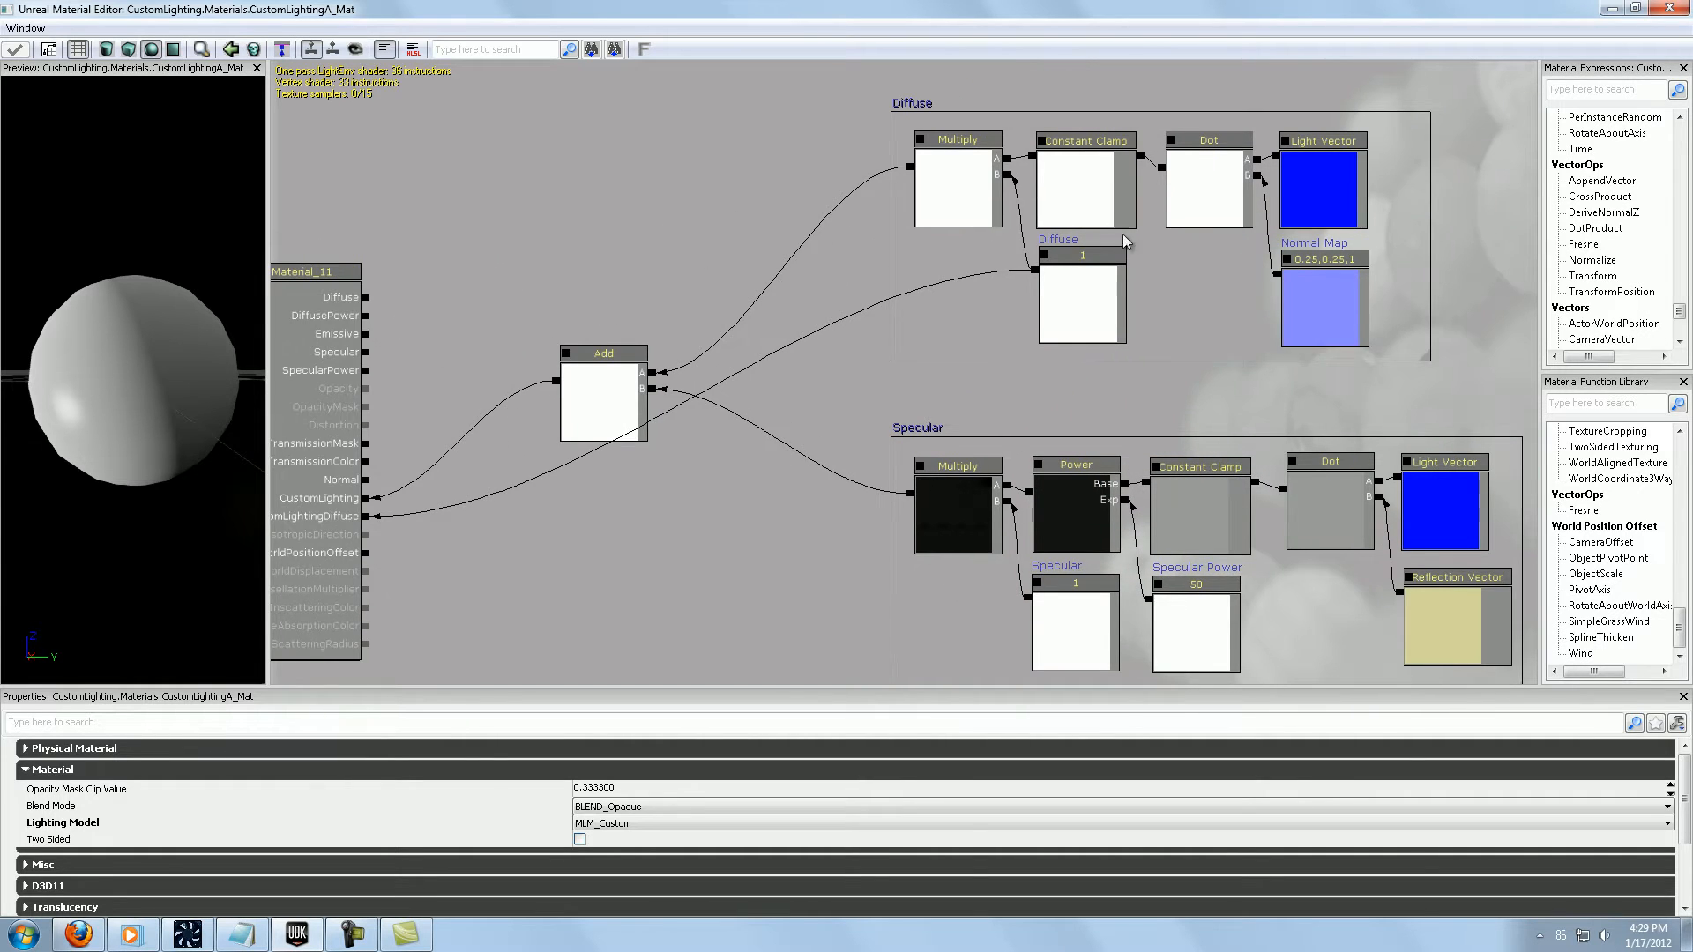
# Step: Replace the Diffuse constant by deleting it and placing the orange T_Carrot_01_D Texture Sample in its spot in the Diffuse group
pyautogui.moveTo(1124, 234); pyautogui.dragTo(1059, 531)
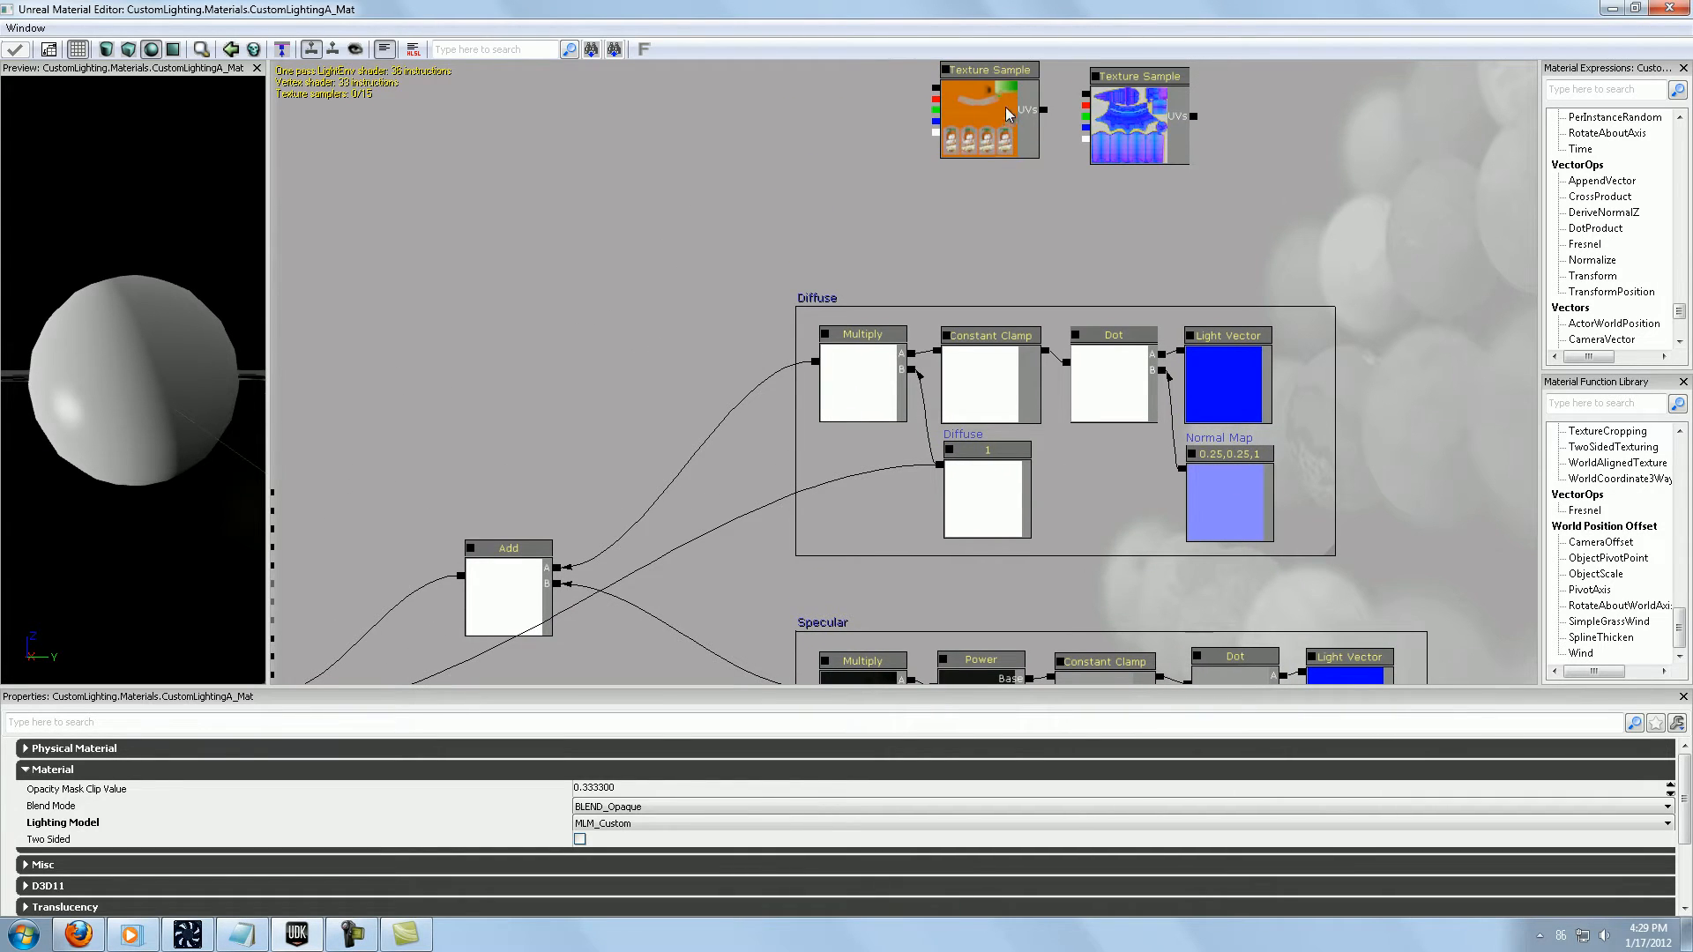
pyautogui.moveTo(1005, 107); pyautogui.dragTo(1111, 498)
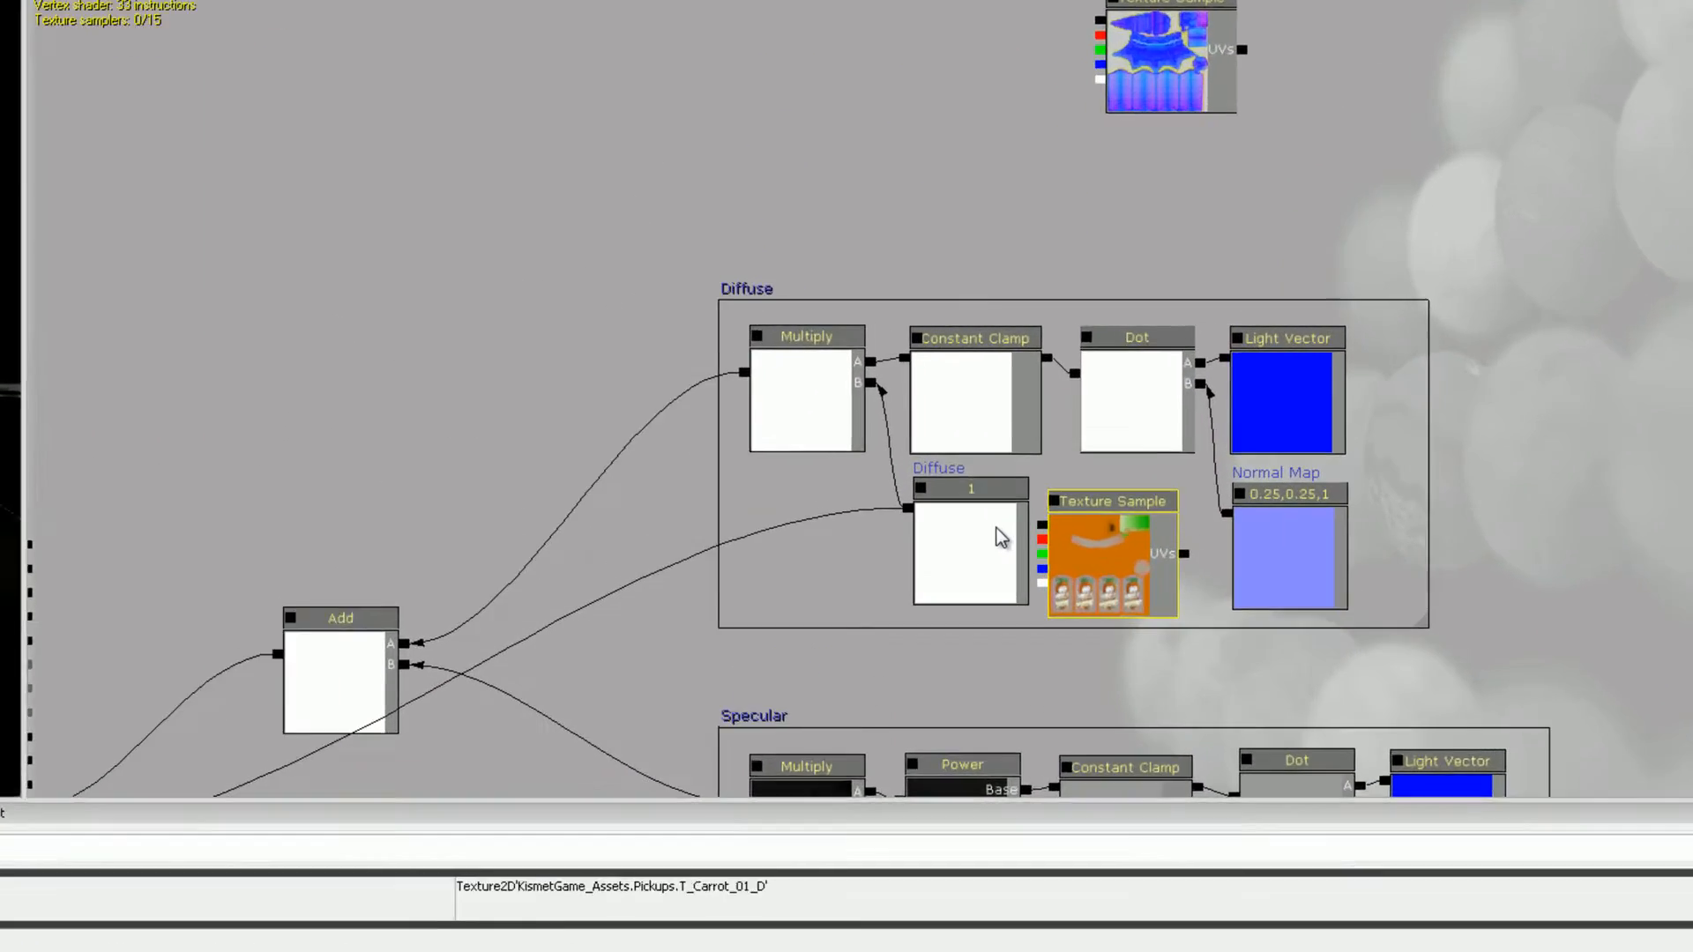
pyautogui.click(996, 529)
pyautogui.press('Delete')
pyautogui.moveTo(1104, 571); pyautogui.dragTo(1078, 574)
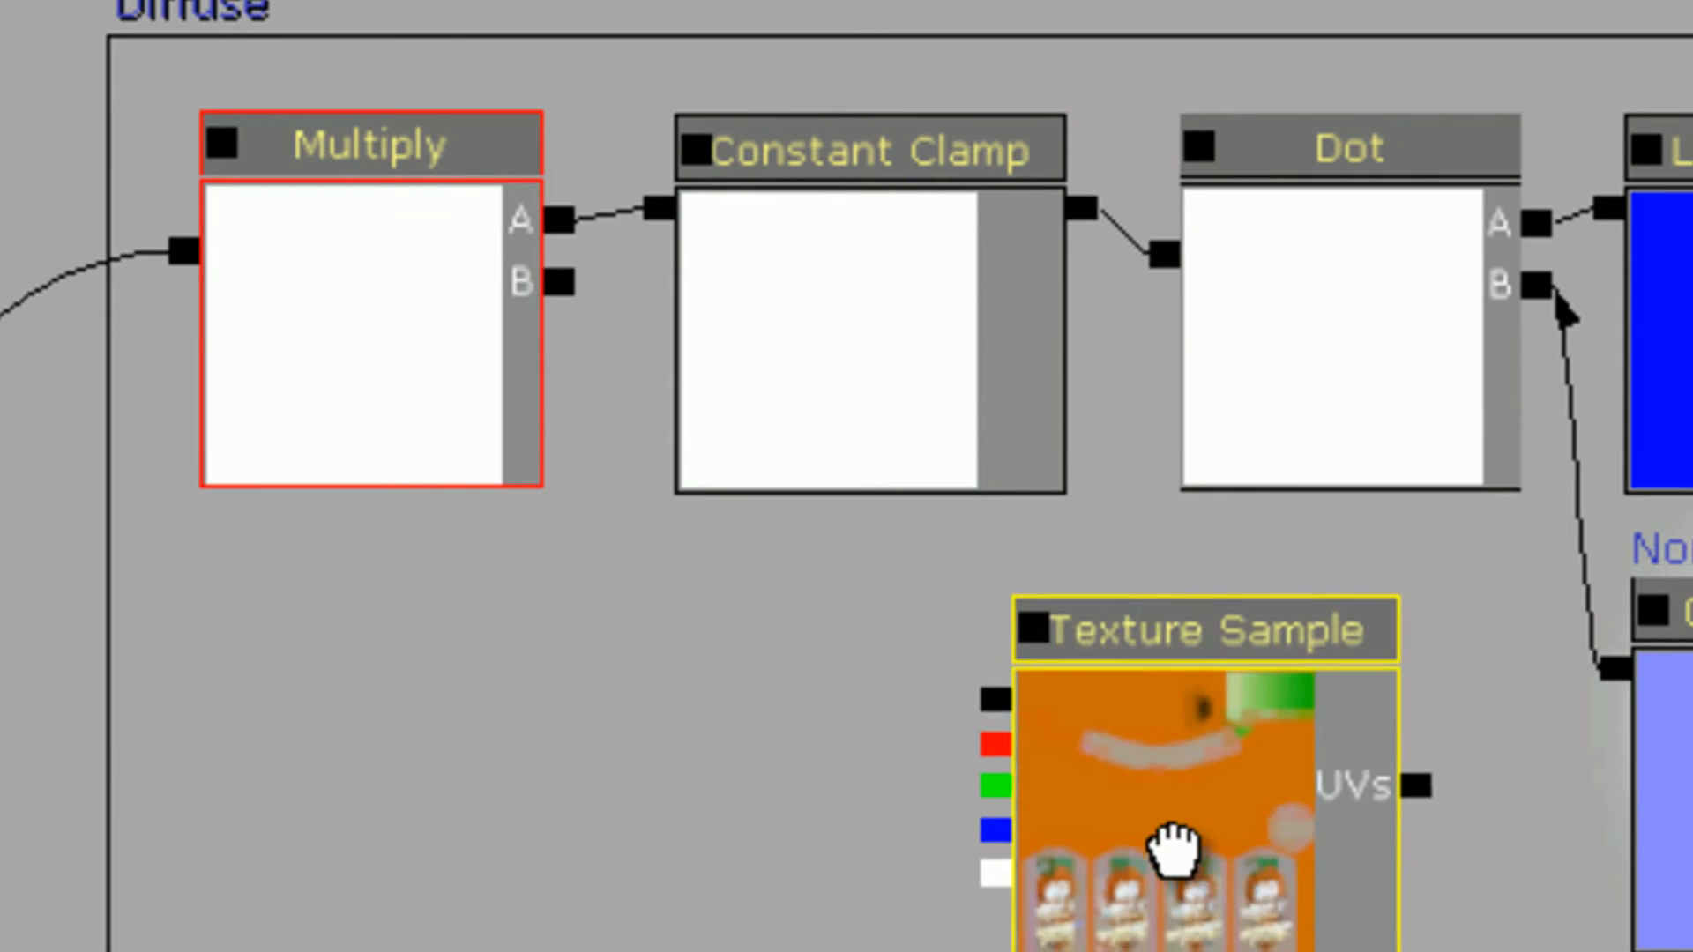
pyautogui.moveTo(1173, 846); pyautogui.dragTo(910, 823)
# Step: Connect the carrot diffuse texture to the Multiply's B input and CustomLightingDiffuse, and give it the description "Diffuse"
pyautogui.moveTo(663, 668); pyautogui.dragTo(560, 296)
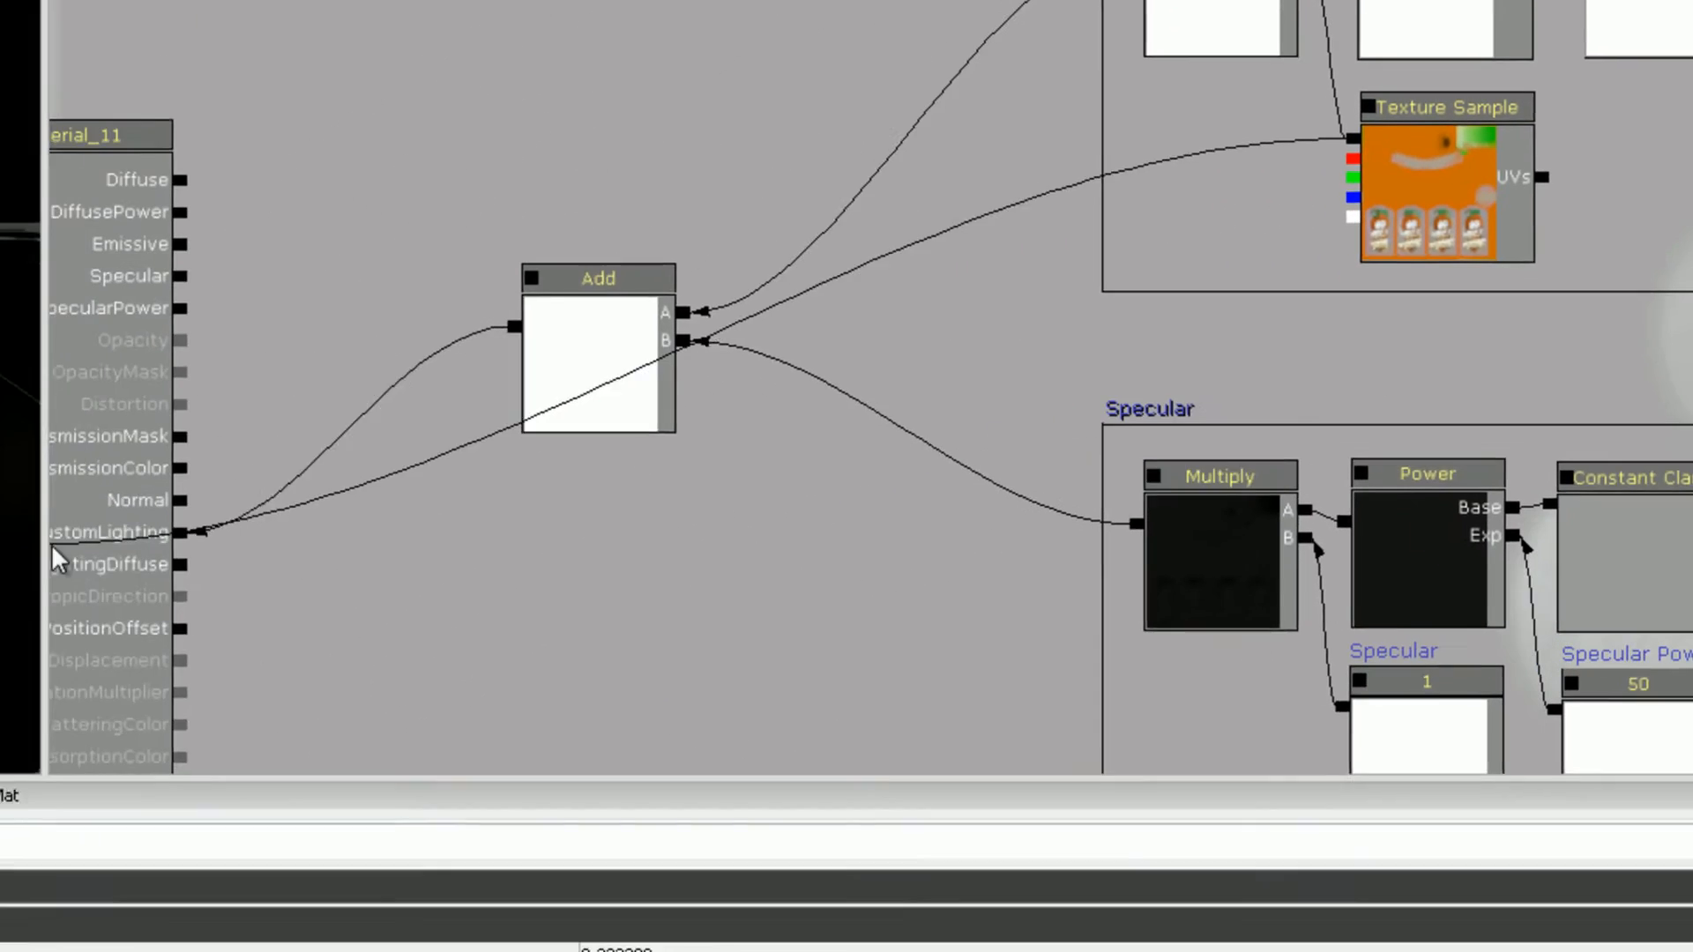
pyautogui.moveTo(55, 560); pyautogui.dragTo(56, 563)
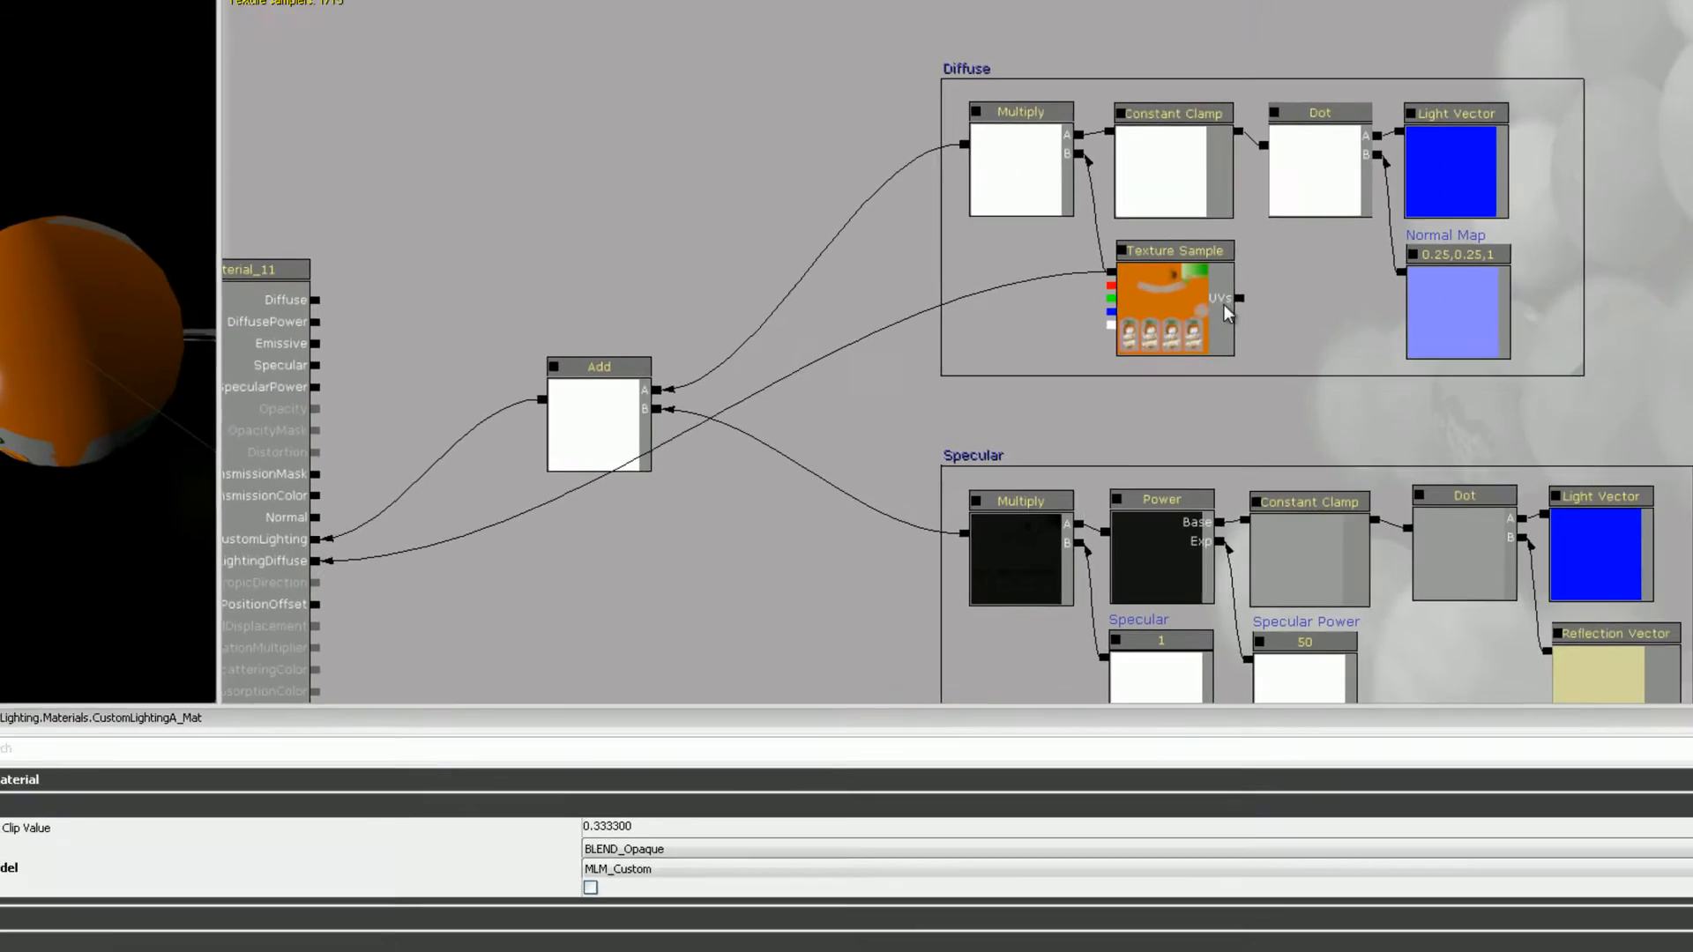
pyautogui.click(1224, 309)
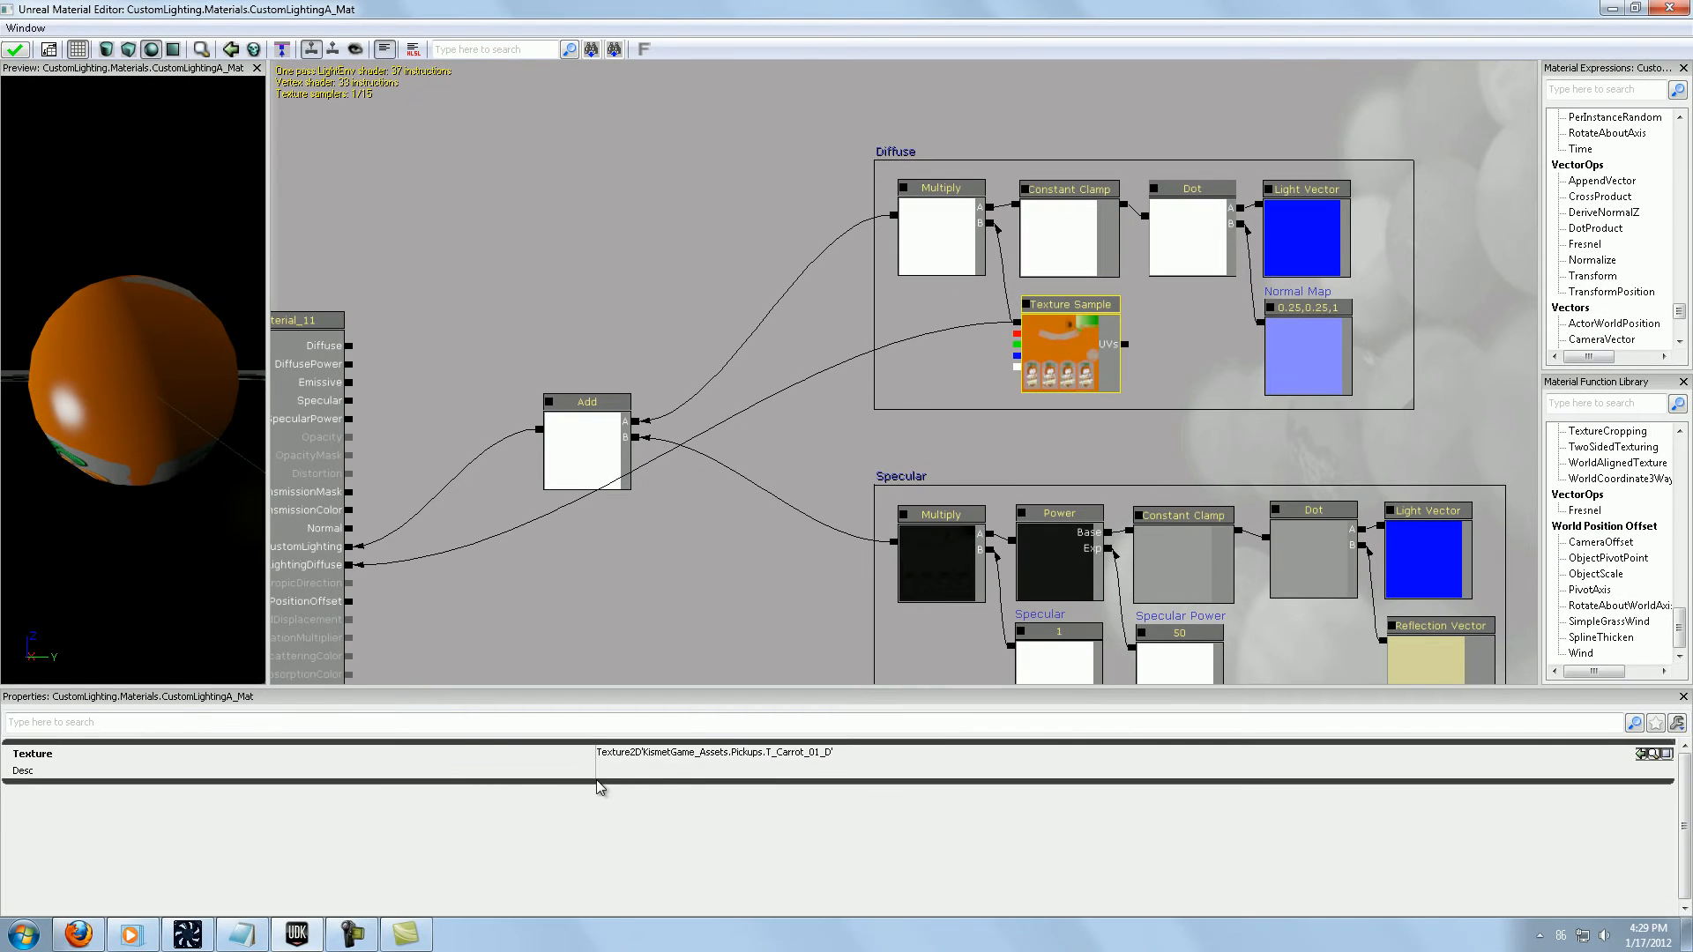
pyautogui.click(615, 771)
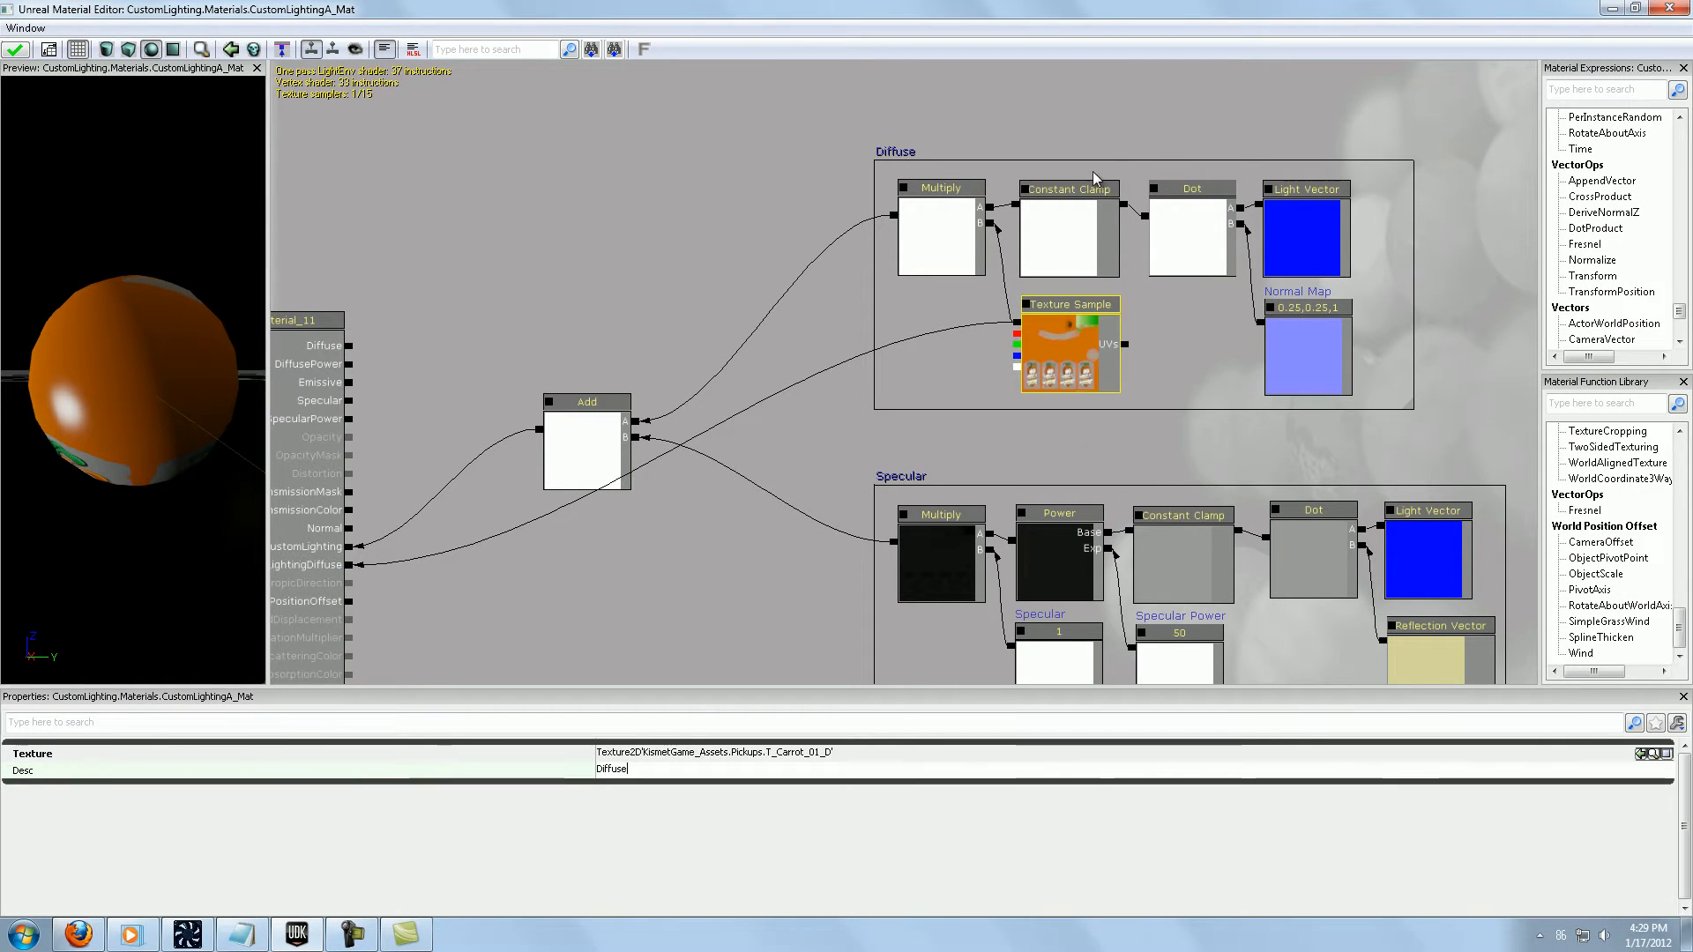
# Step: Replace the Normal Map constant by deleting it and placing the blue T_Carrot_01_N Texture Sample below the Diffuse group's Light Vector
pyautogui.moveTo(1212, 277); pyautogui.dragTo(1105, 367)
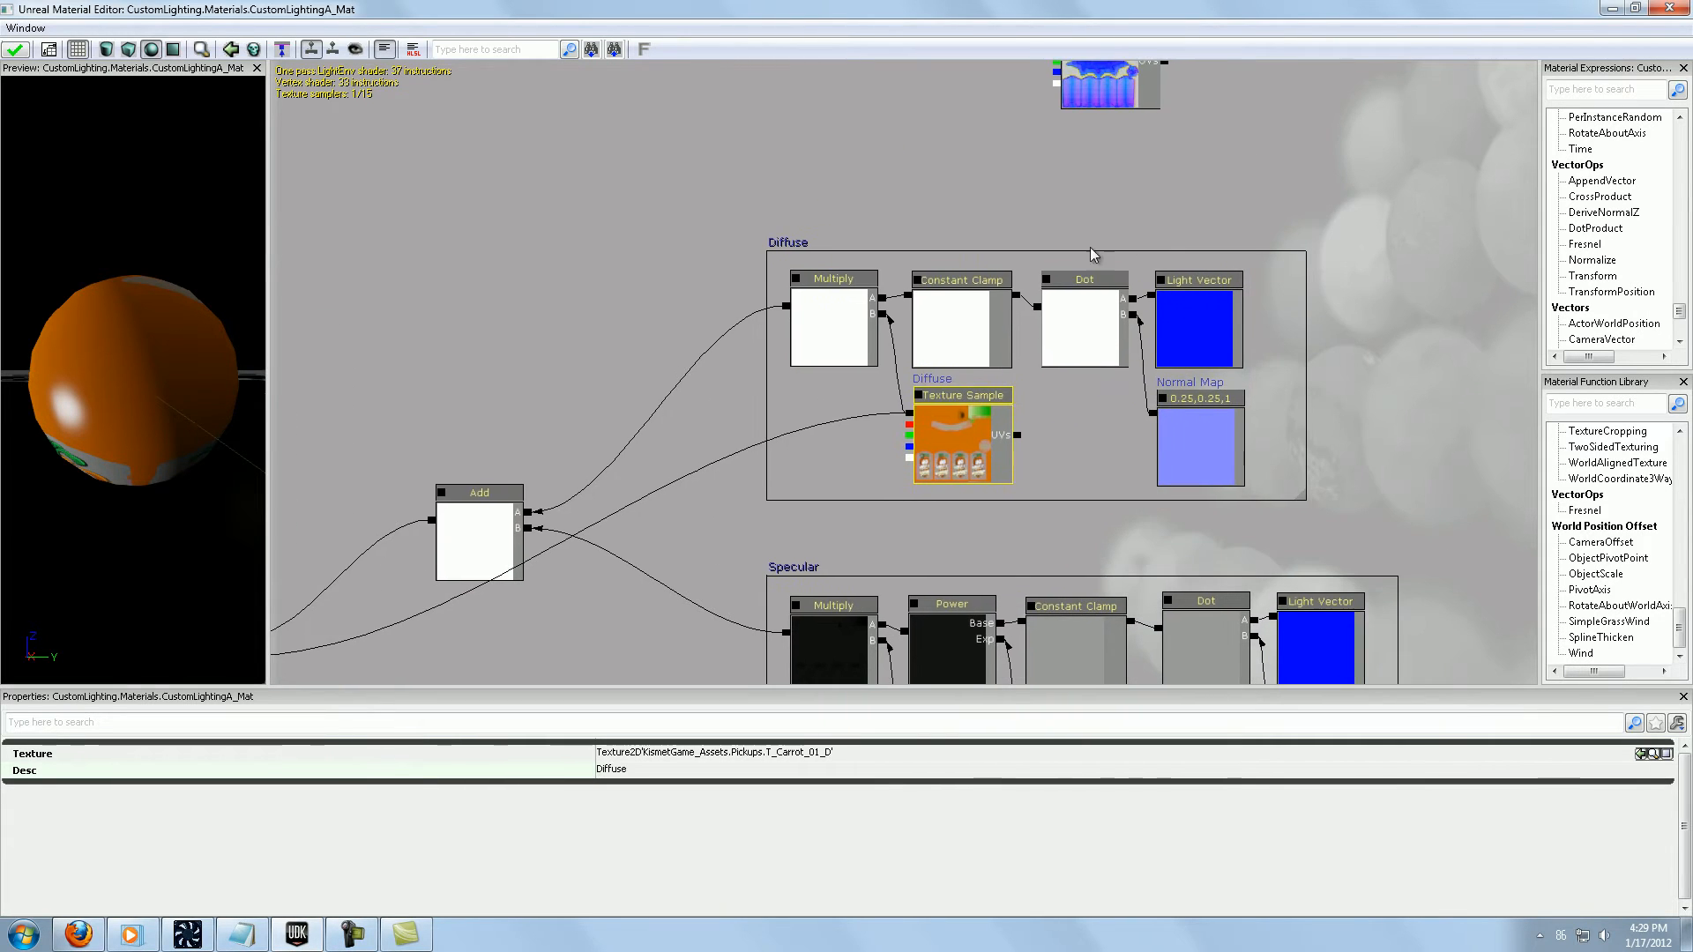
pyautogui.click(1111, 92)
pyautogui.keyDown('ctrl'); pyautogui.moveTo(1111, 92); pyautogui.dragTo(1260, 449); pyautogui.keyUp('ctrl')
pyautogui.click(1189, 445)
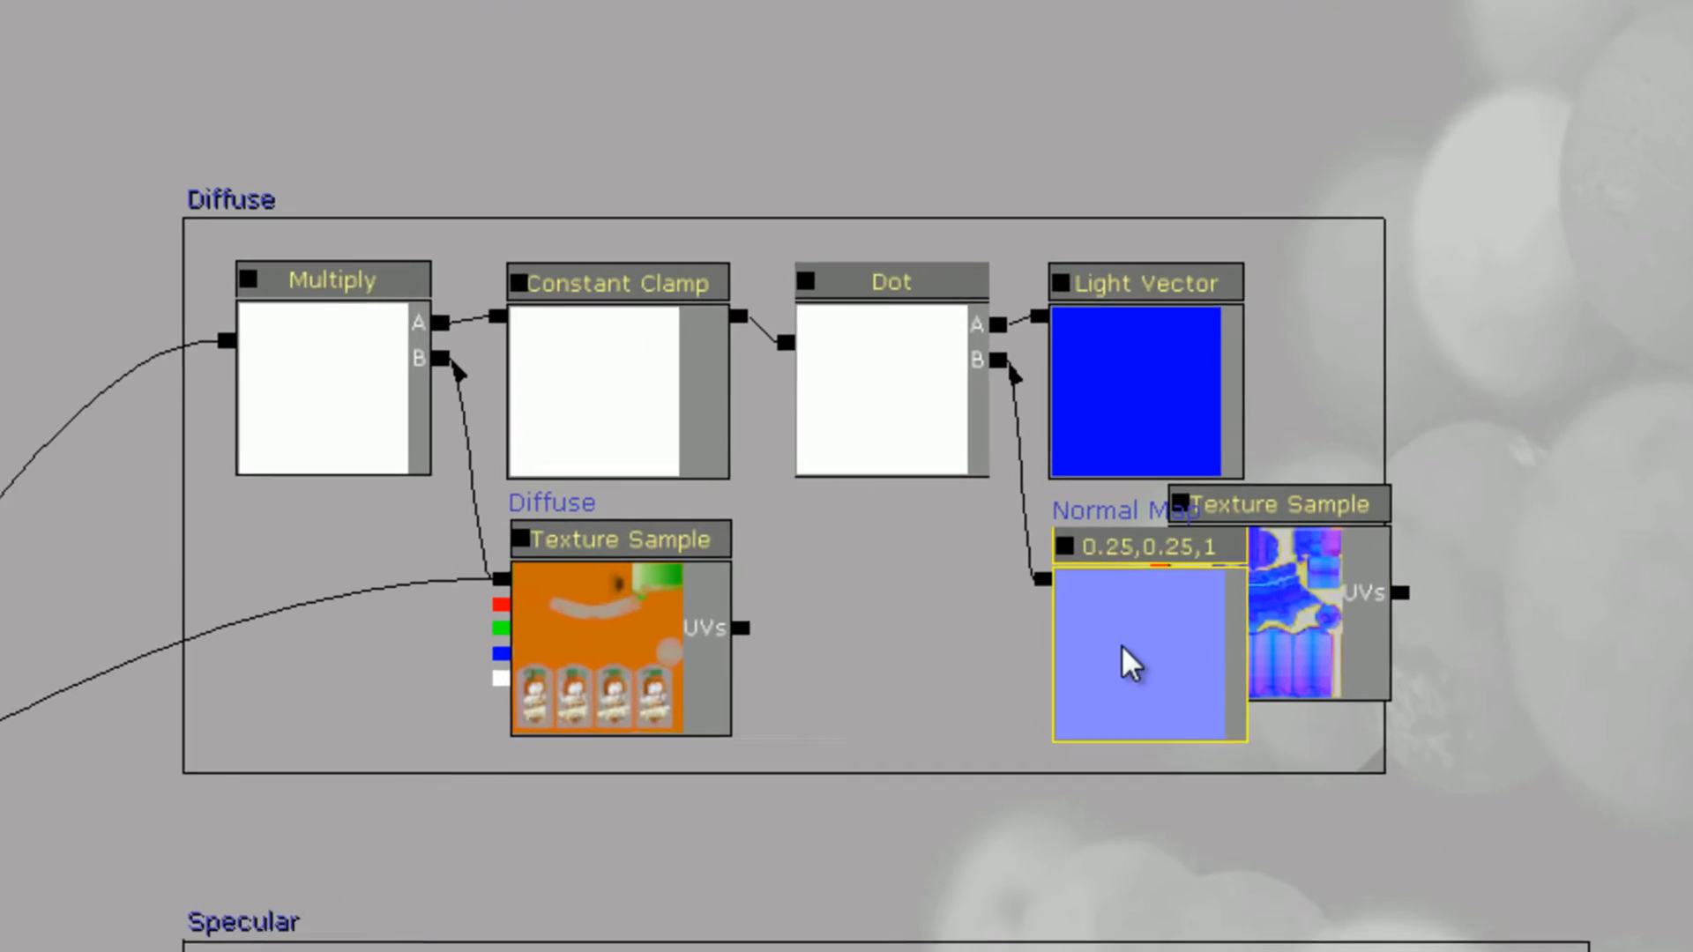
pyautogui.press('Delete')
pyautogui.scroll(1, 1129, 663)
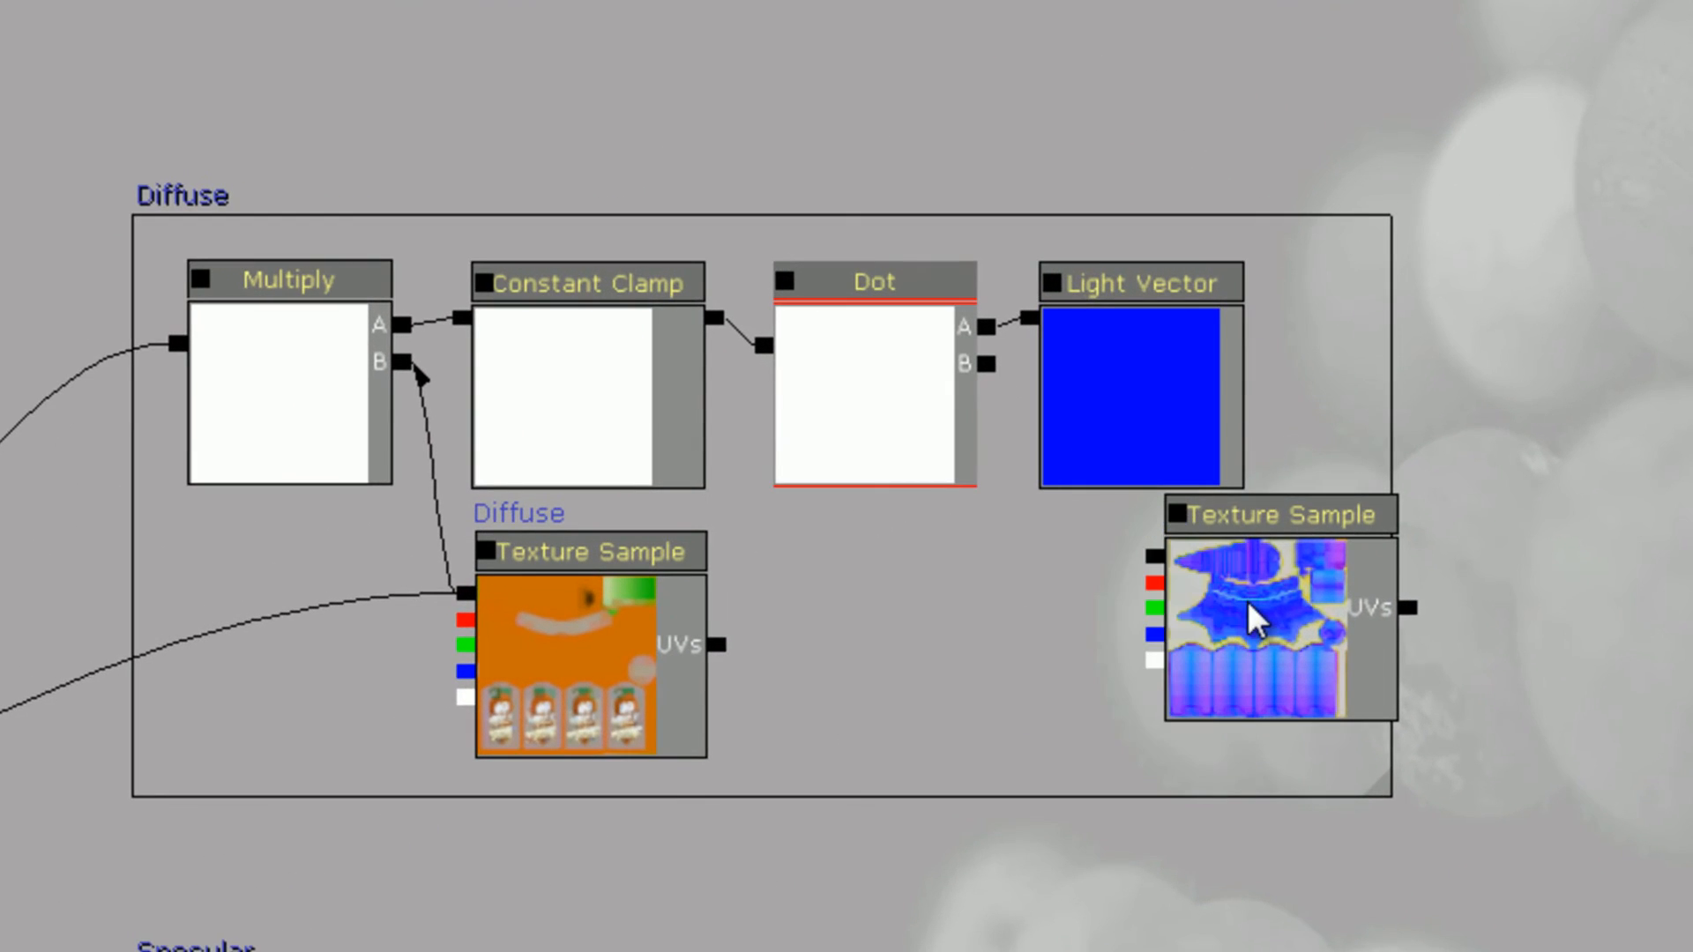
pyautogui.click(1314, 600)
pyautogui.moveTo(1314, 599); pyautogui.dragTo(1218, 625)
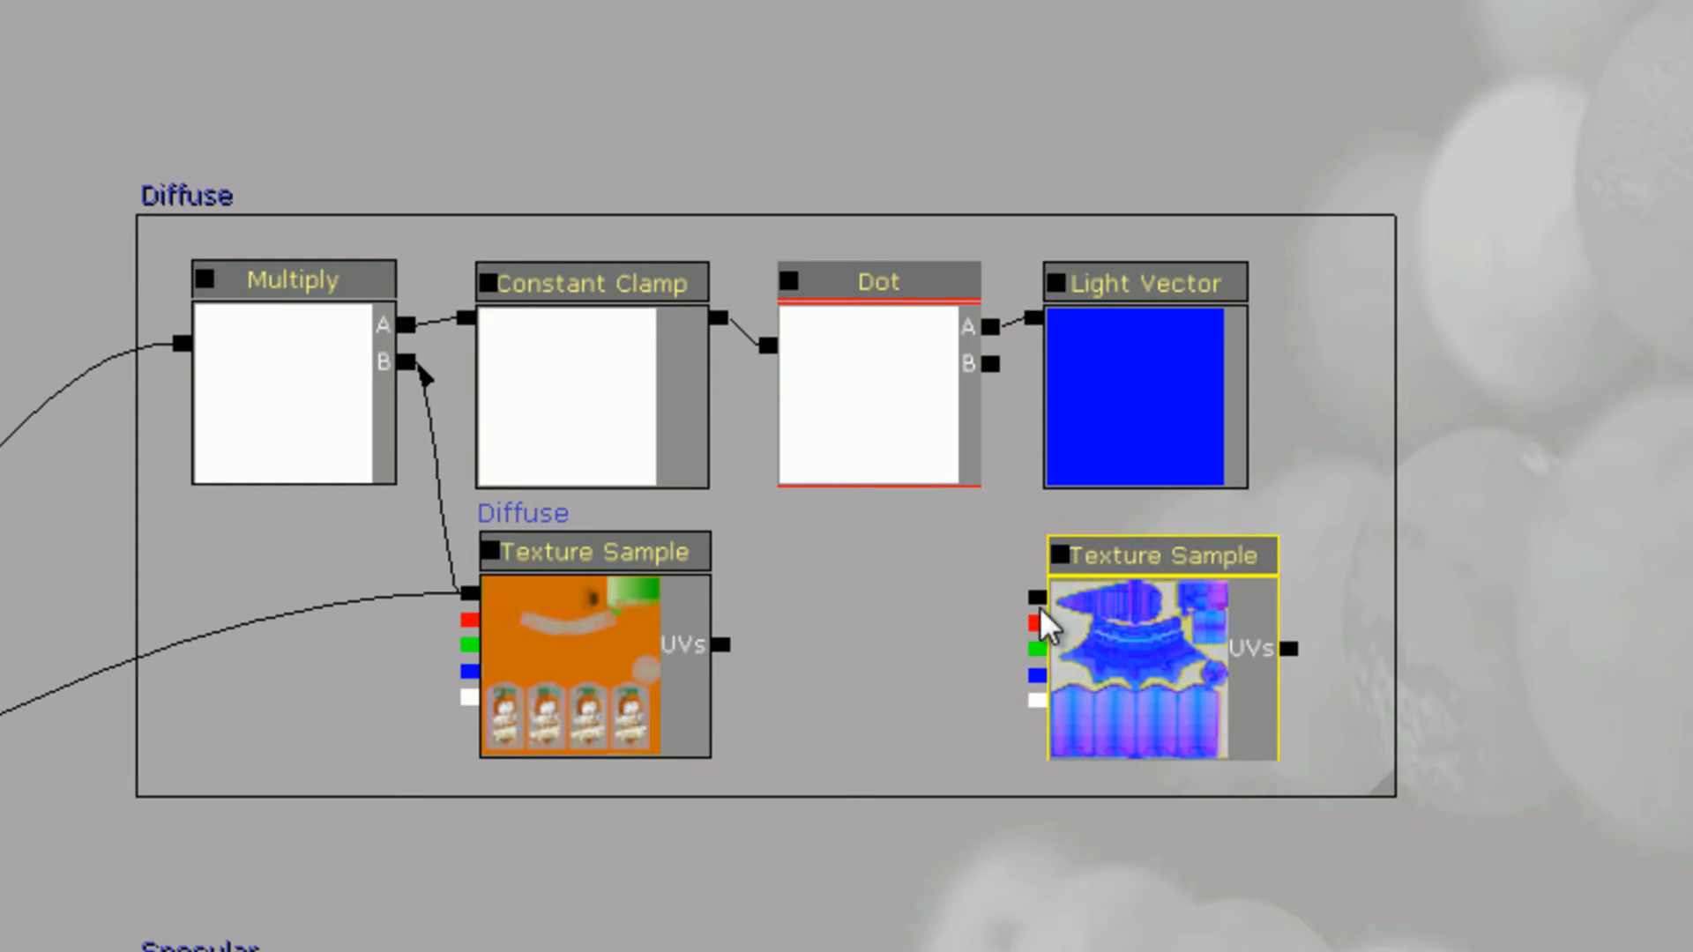
# Step: Connect the normal map texture to the Diffuse group's Dot B input and give it the description "Normal Map"
pyautogui.moveTo(1039, 597); pyautogui.dragTo(990, 364)
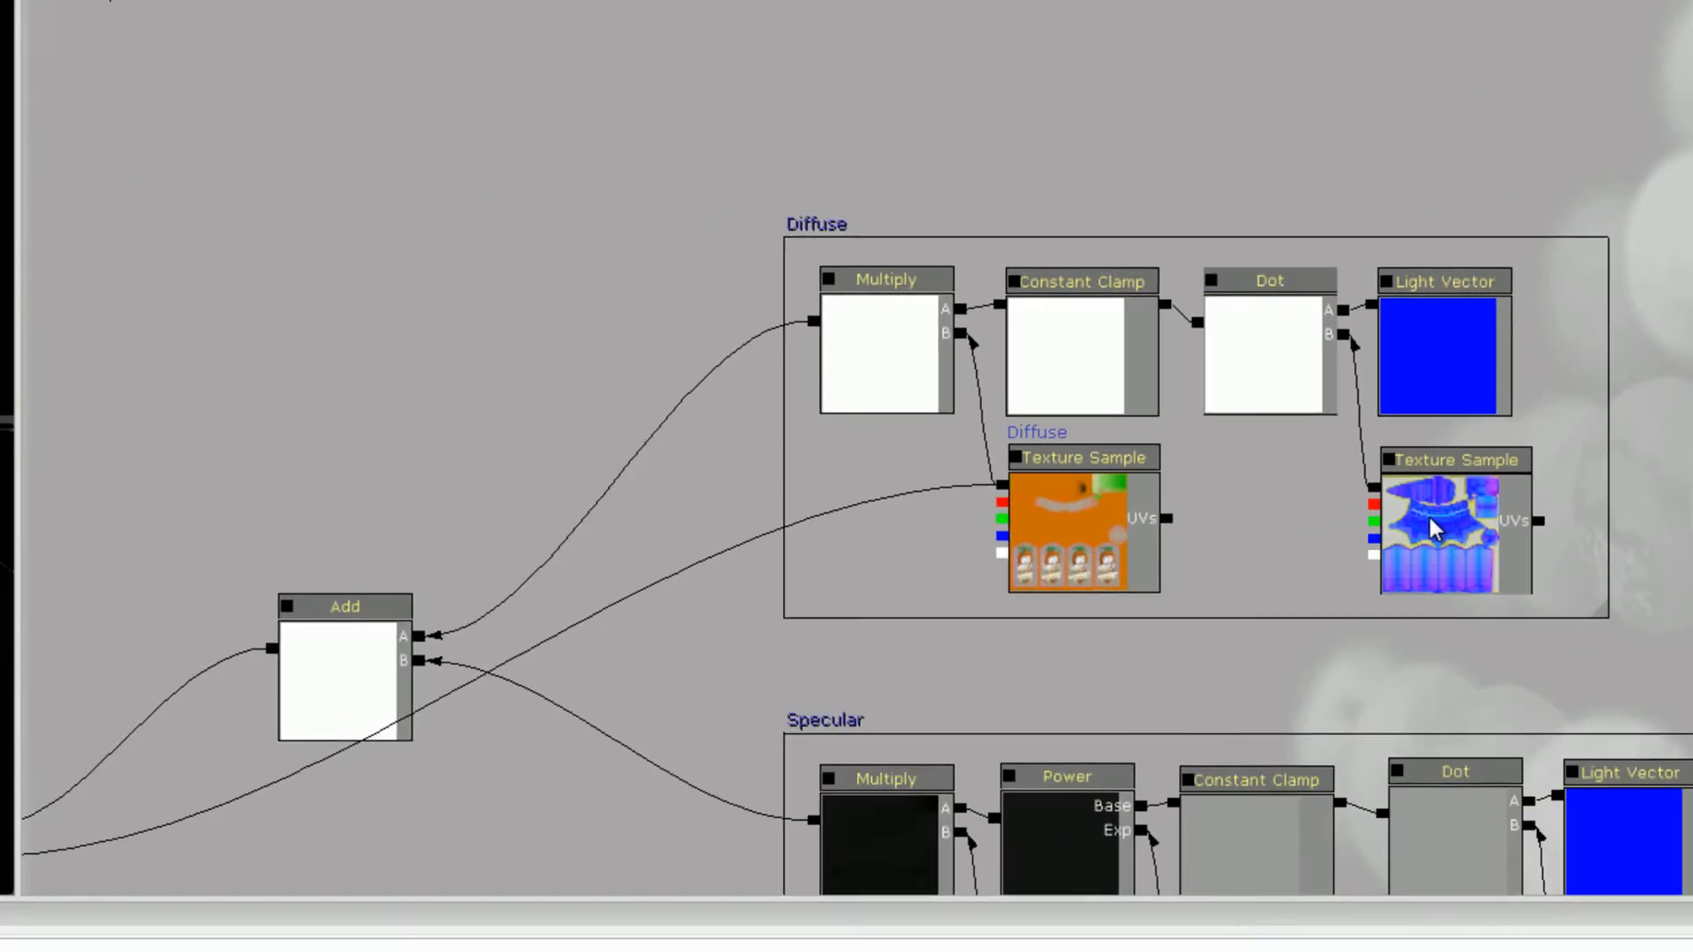
pyautogui.click(1159, 645)
pyautogui.click(863, 915)
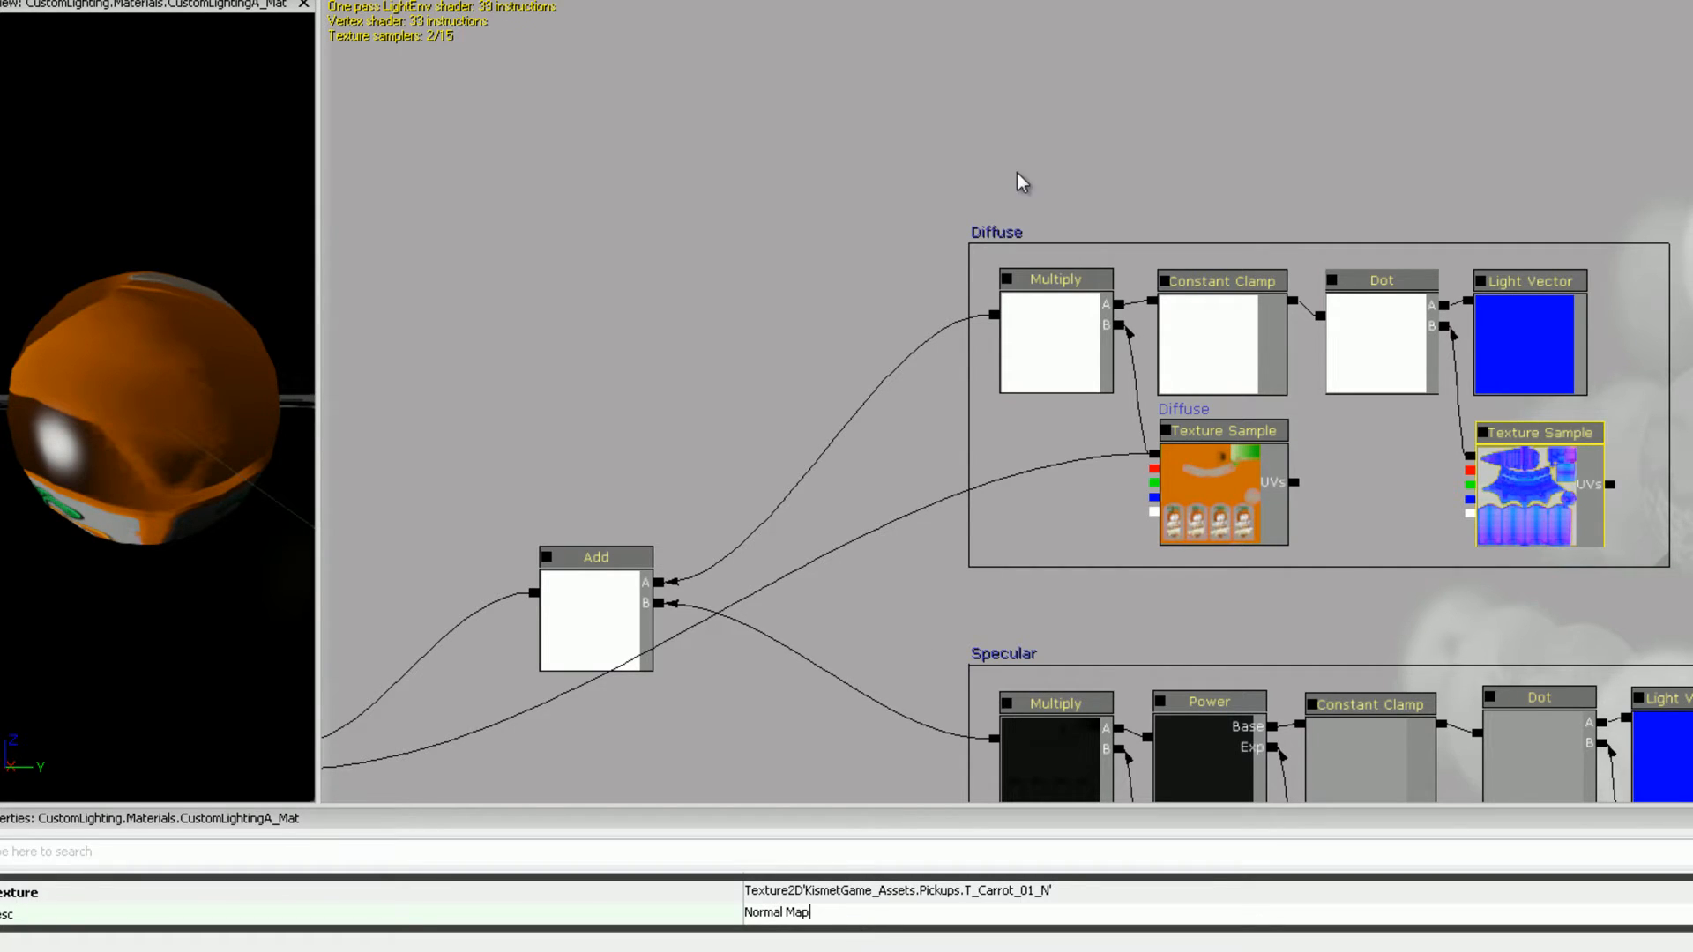
# Step: Duplicate the carrot diffuse Texture Sample into the Specular group, replacing the constant there, and connect it to the Multiply's B input
pyautogui.press('Return')
pyautogui.click(1215, 463)
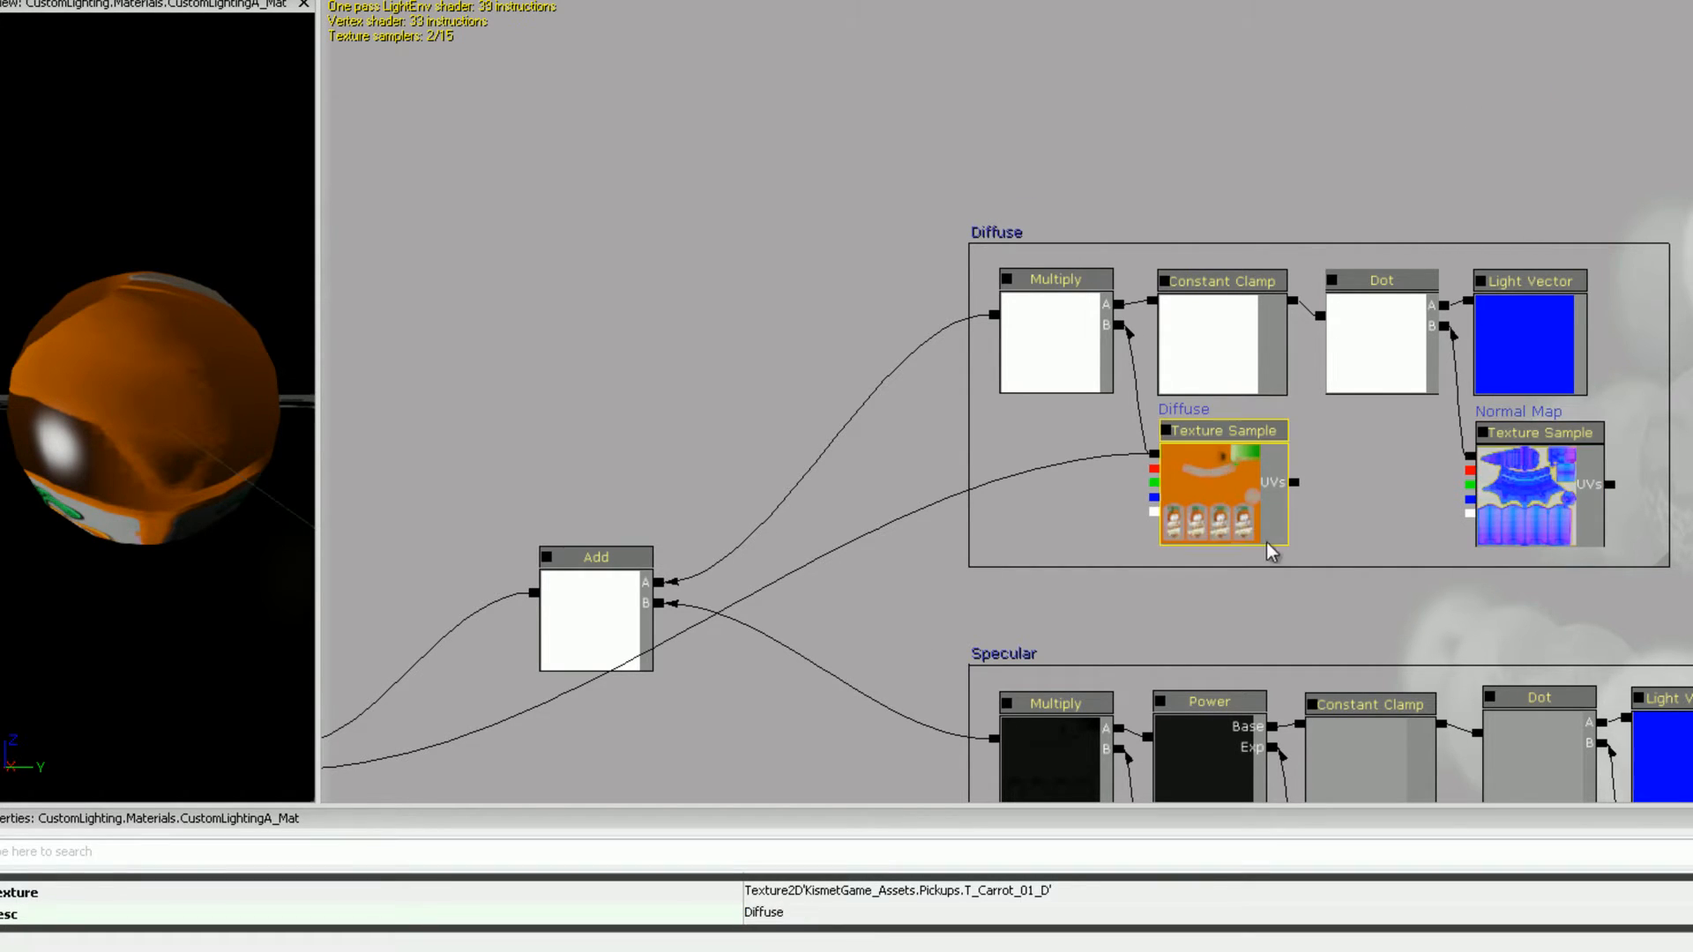
pyautogui.hotkey('ctrl', 'w')
pyautogui.keyDown('ctrl'); pyautogui.moveTo(1298, 499); pyautogui.dragTo(1272, 695); pyautogui.keyUp('ctrl')
pyautogui.click(1244, 564)
pyautogui.press('Delete')
pyautogui.click(1203, 631)
pyautogui.keyDown('ctrl'); pyautogui.moveTo(1203, 631); pyautogui.dragTo(1119, 384); pyautogui.keyUp('ctrl')
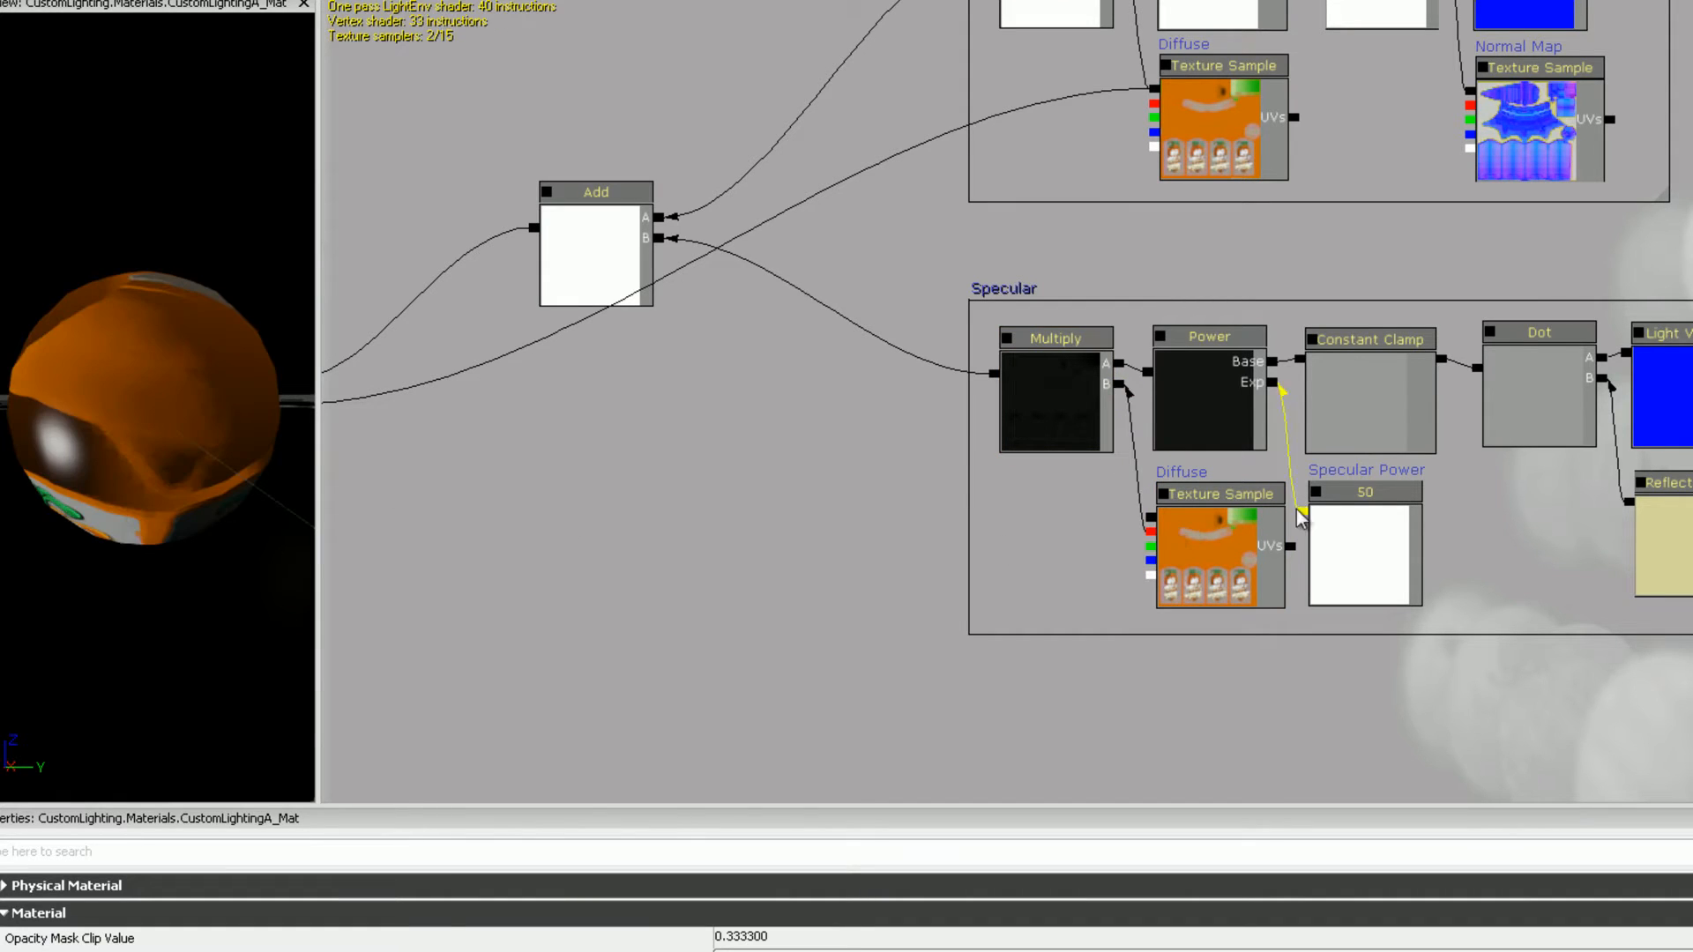
# Step: Select the Specular Power constant in the Specular group and open its value for editing
pyautogui.moveTo(1296, 510); pyautogui.dragTo(1302, 512)
pyautogui.click(1343, 536)
pyautogui.click(842, 898)
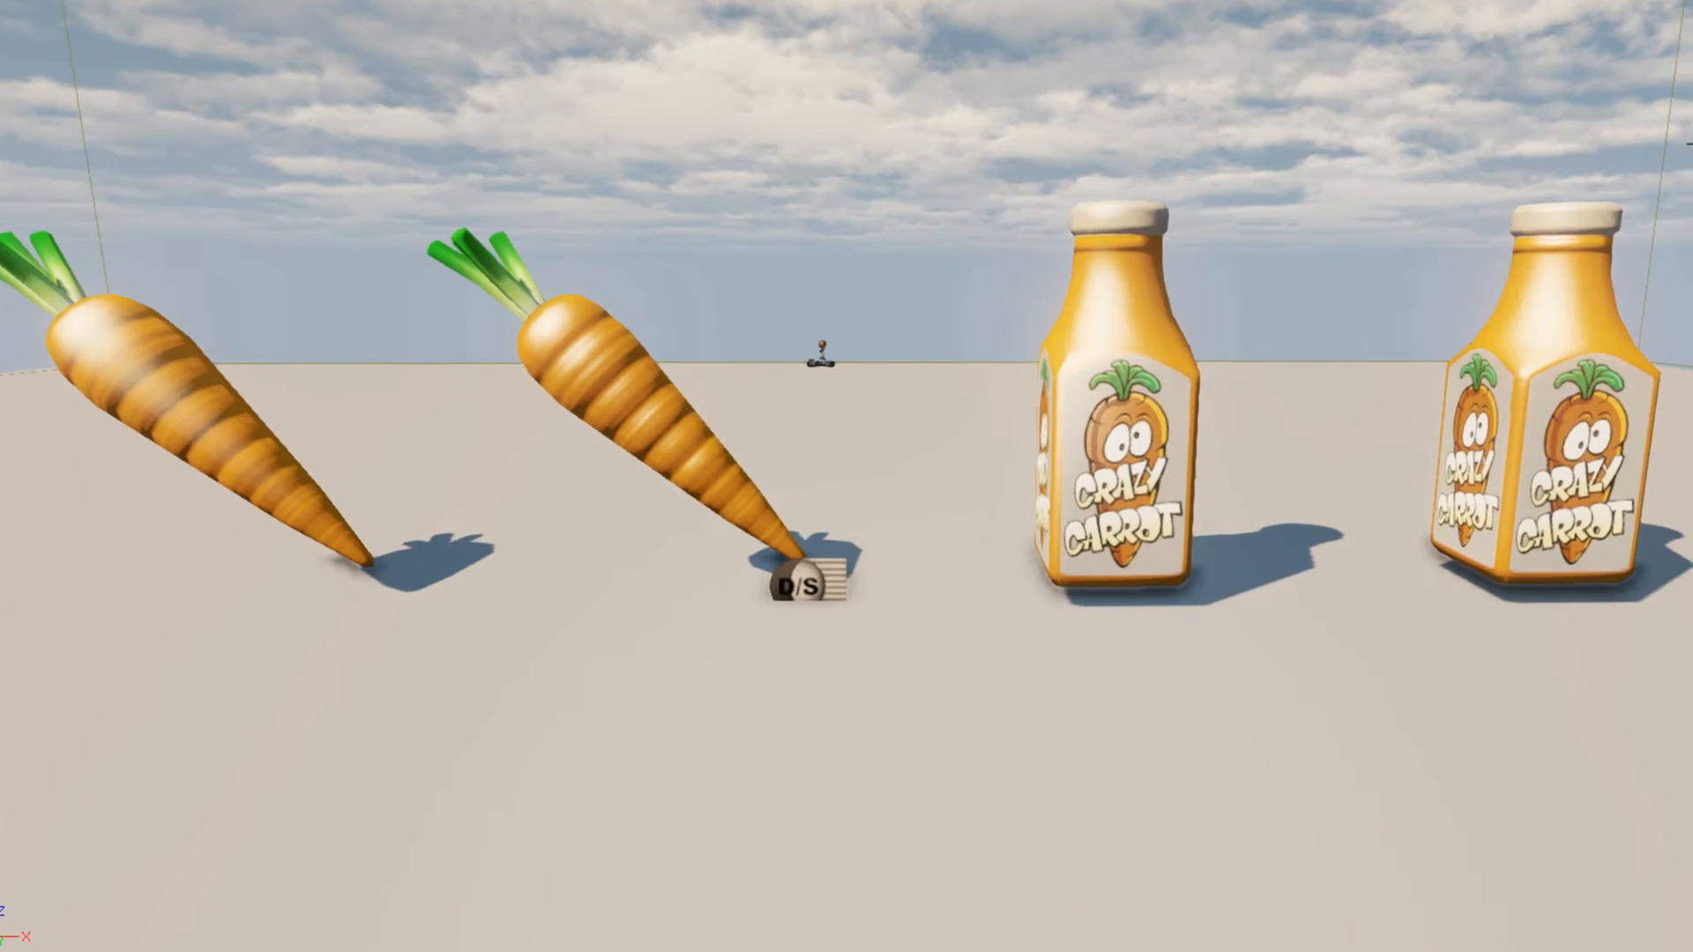
# Step: Examine the carrot and bottle meshes in the level from several angles to compare their shading
pyautogui.moveTo(1192, 524); pyautogui.dragTo(1176, 513, button='right')
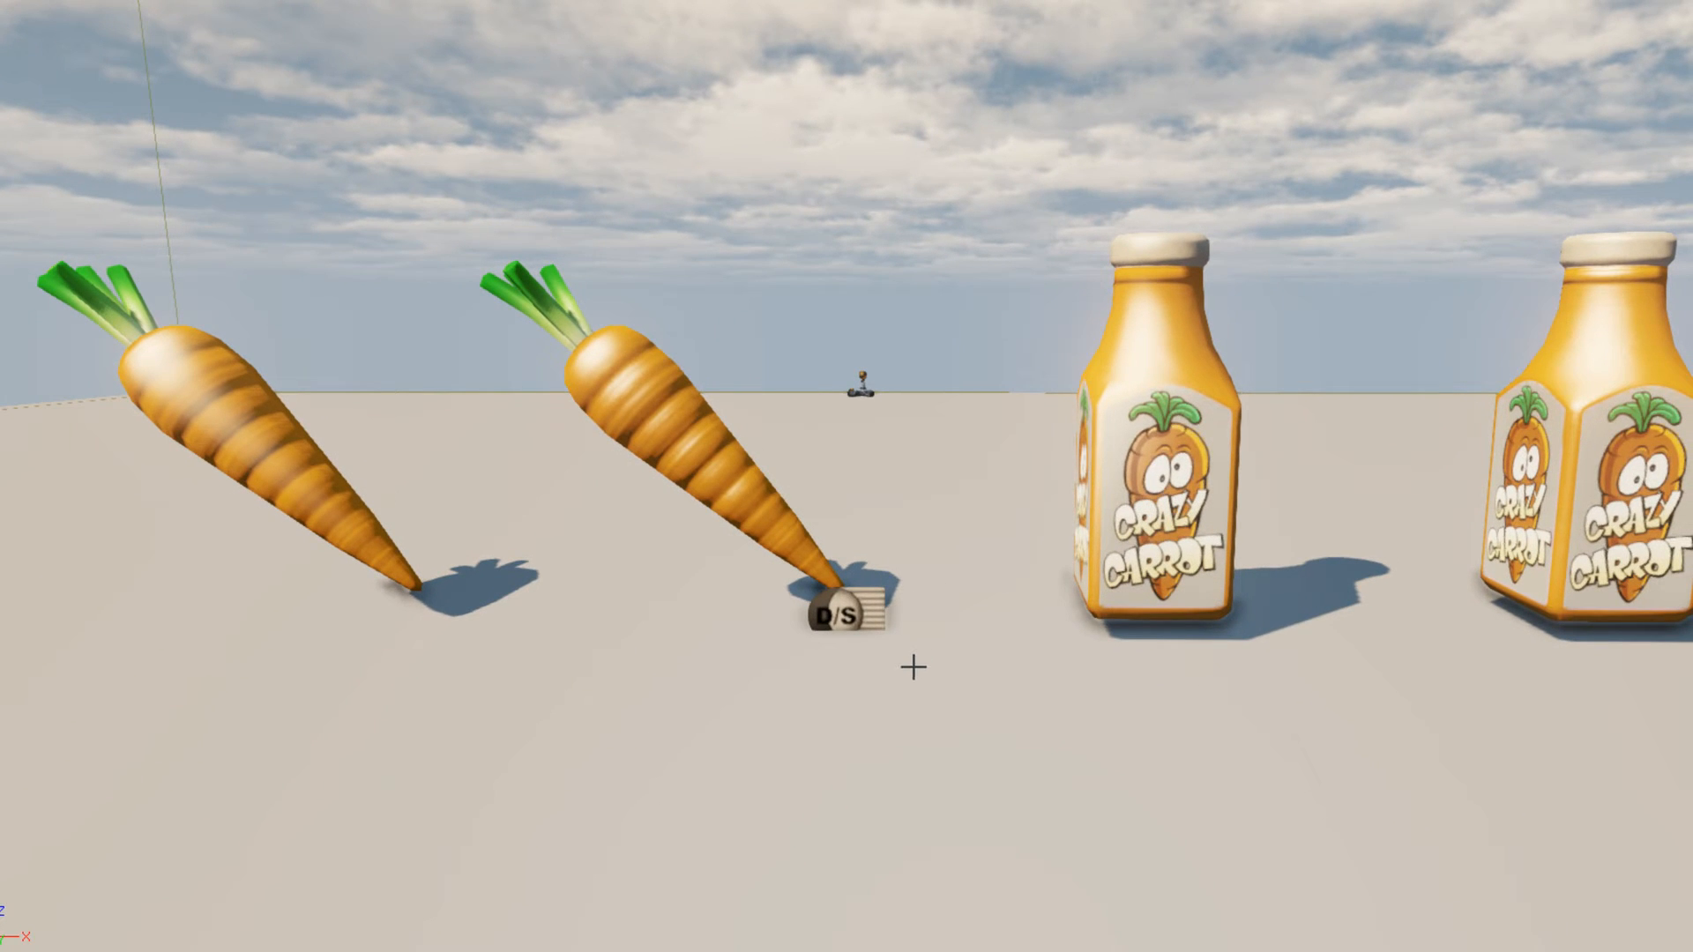
pyautogui.click(301, 478)
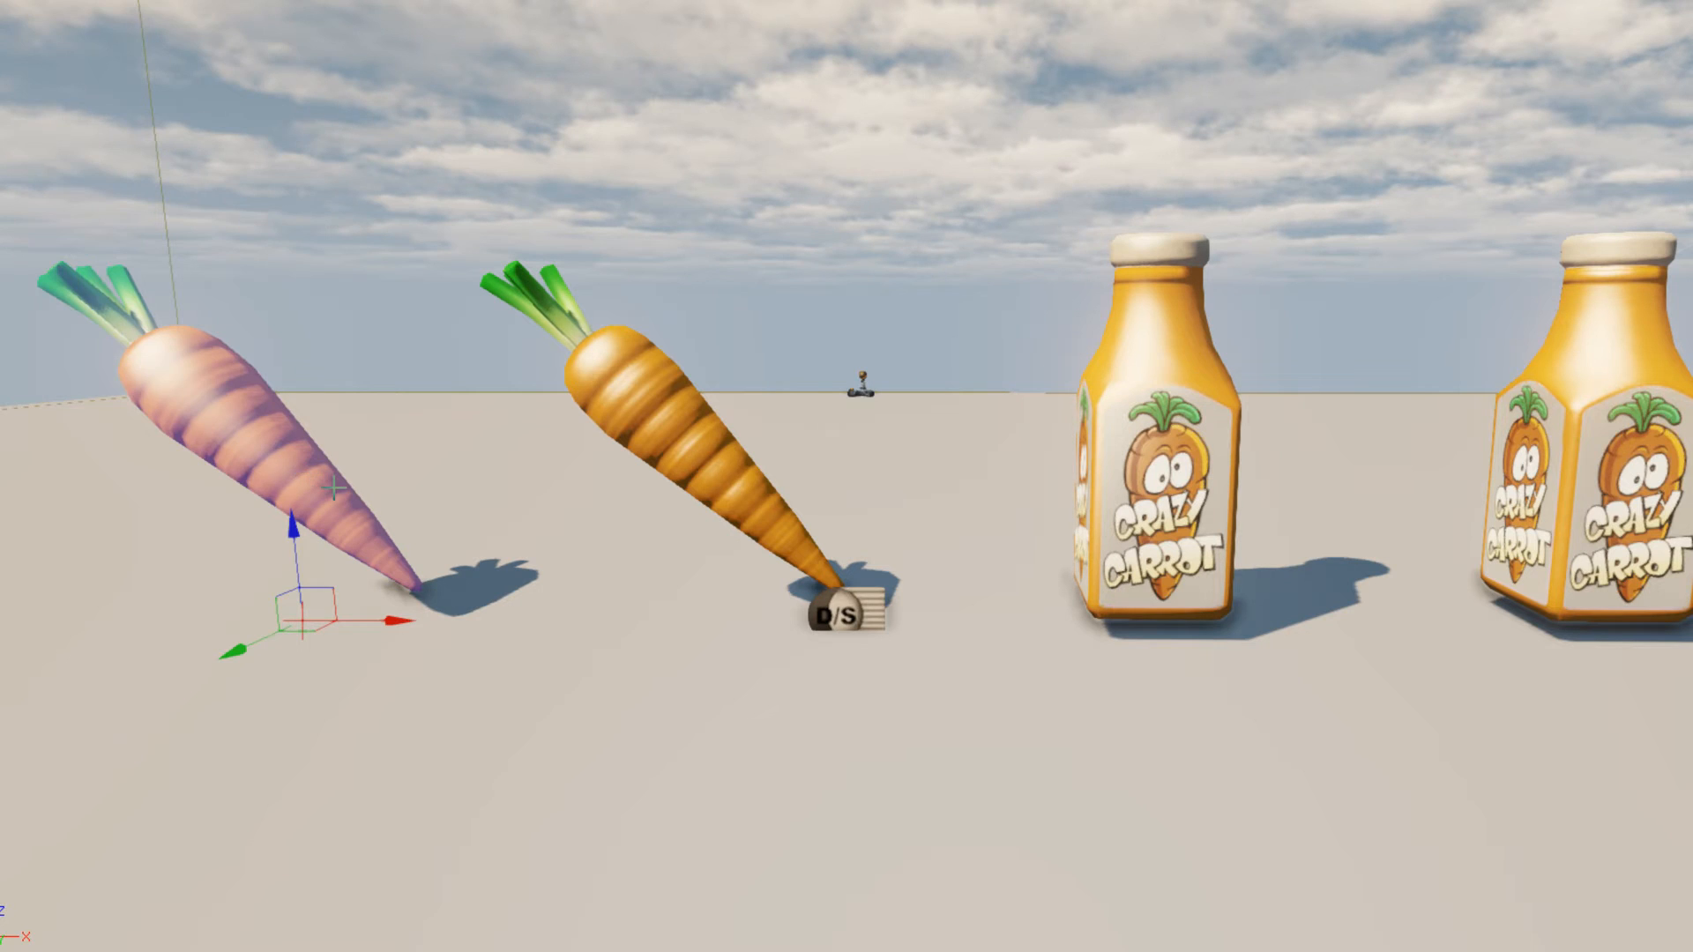
pyautogui.press('F4')
pyautogui.click(302, 4)
pyautogui.click(1072, 439)
pyautogui.click(1169, 489)
pyautogui.press('Escape')
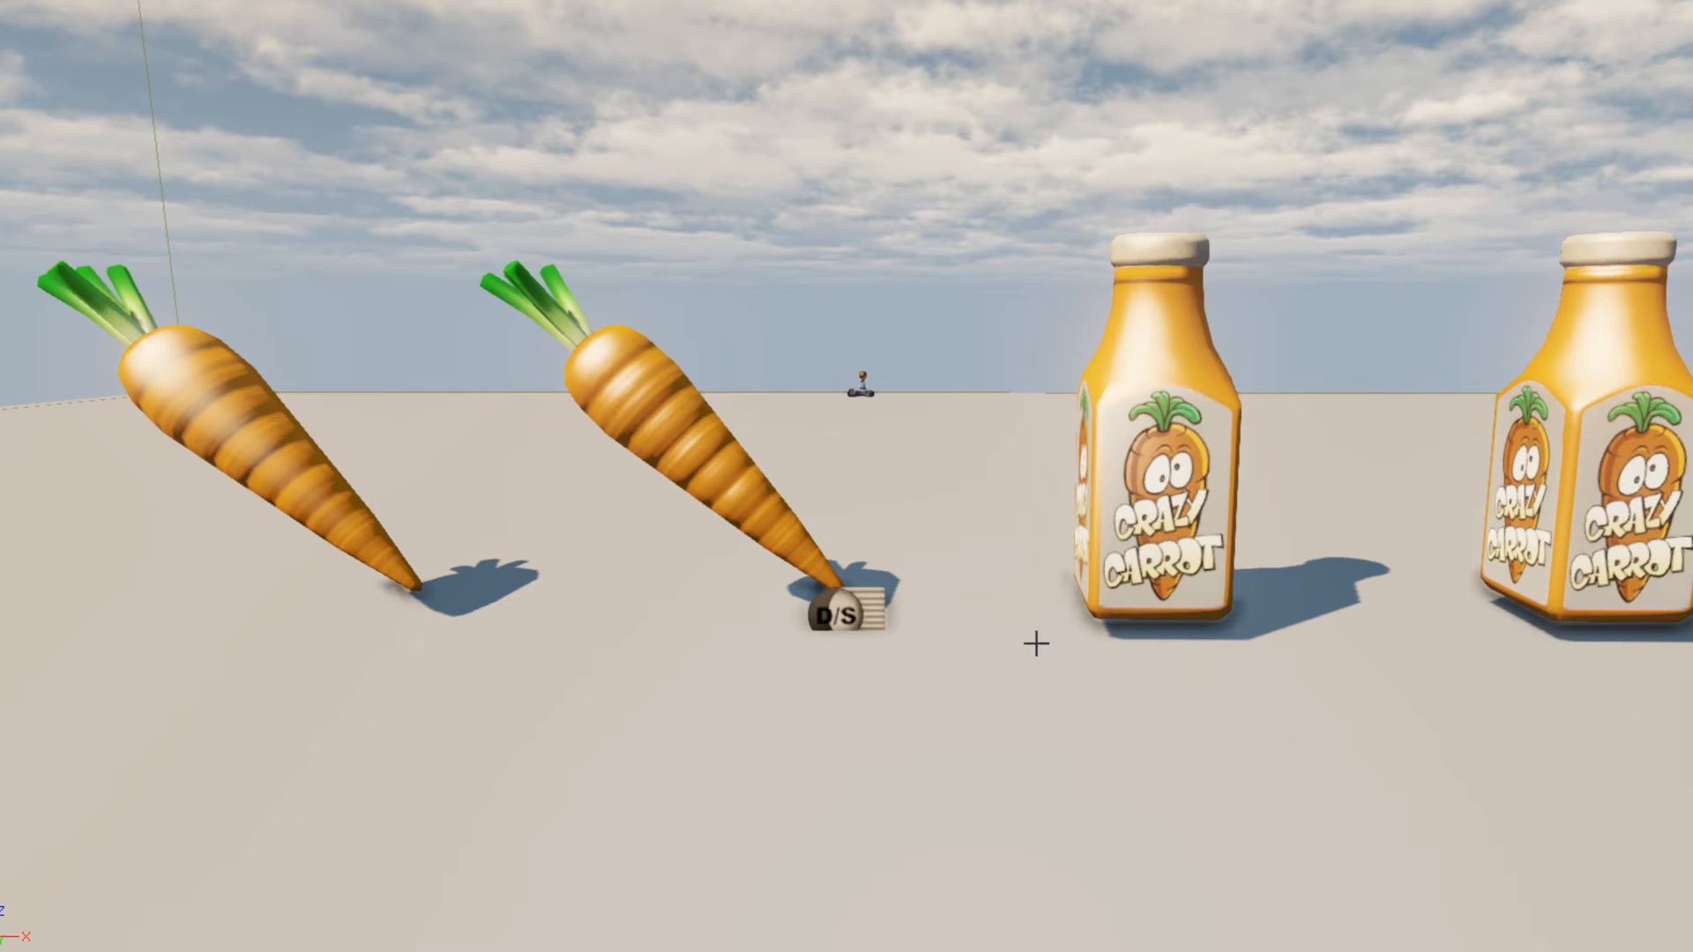
pyautogui.moveTo(1036, 643); pyautogui.dragTo(776, 592)
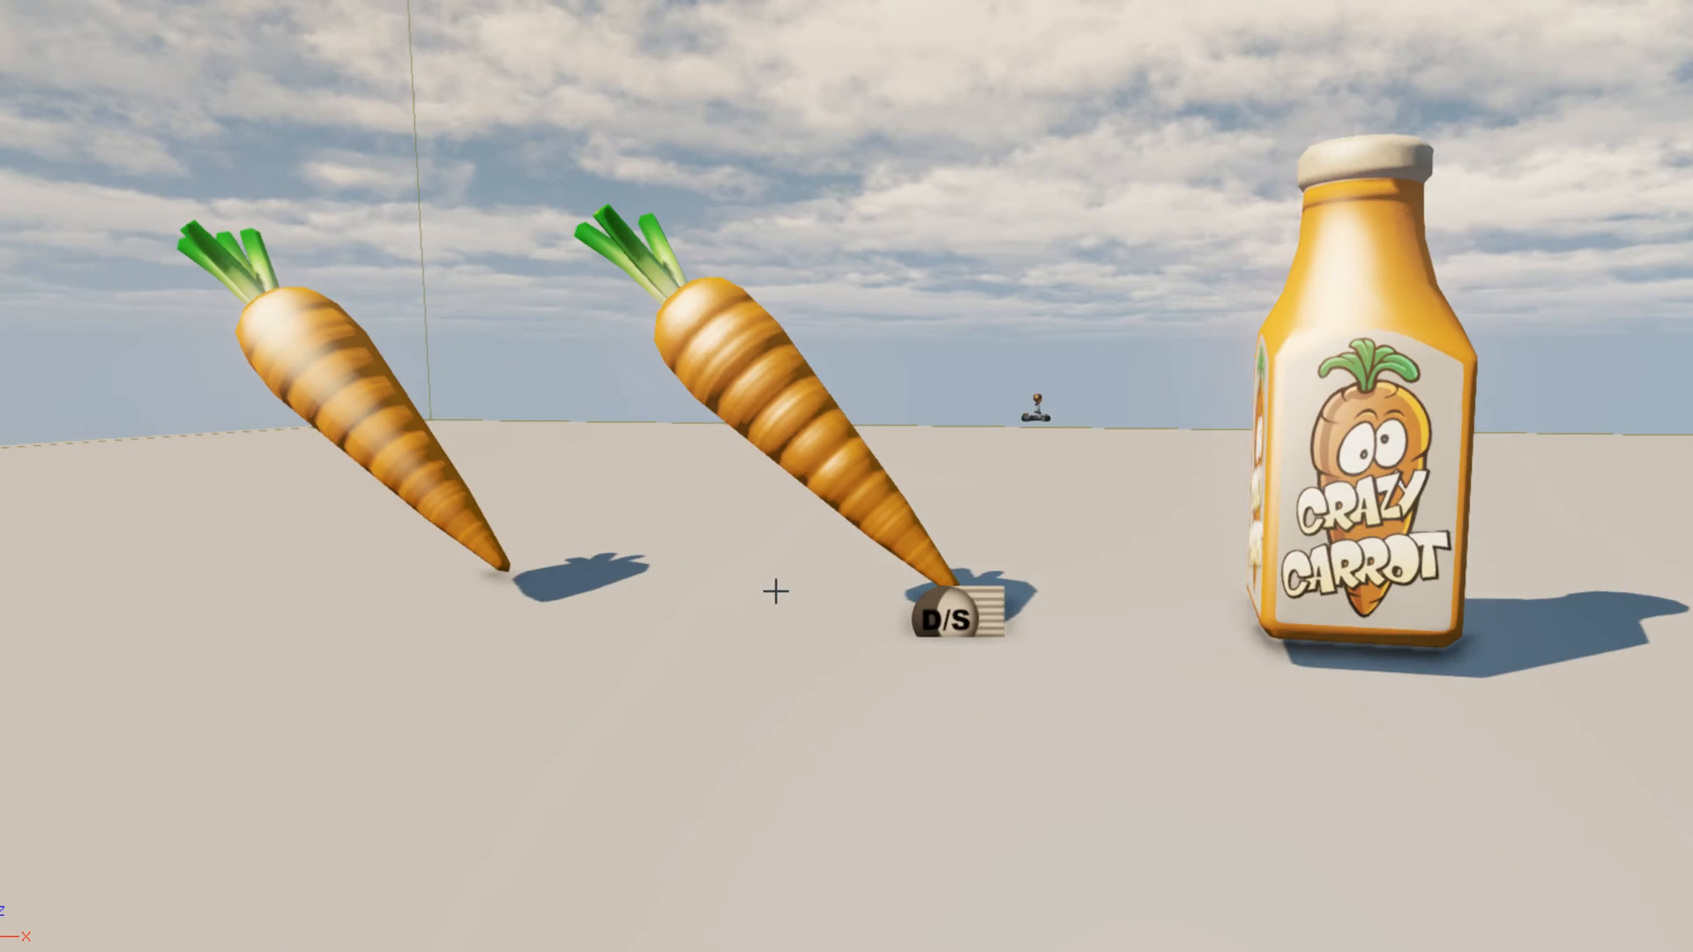
pyautogui.moveTo(1010, 678); pyautogui.dragTo(1050, 683, button='right')
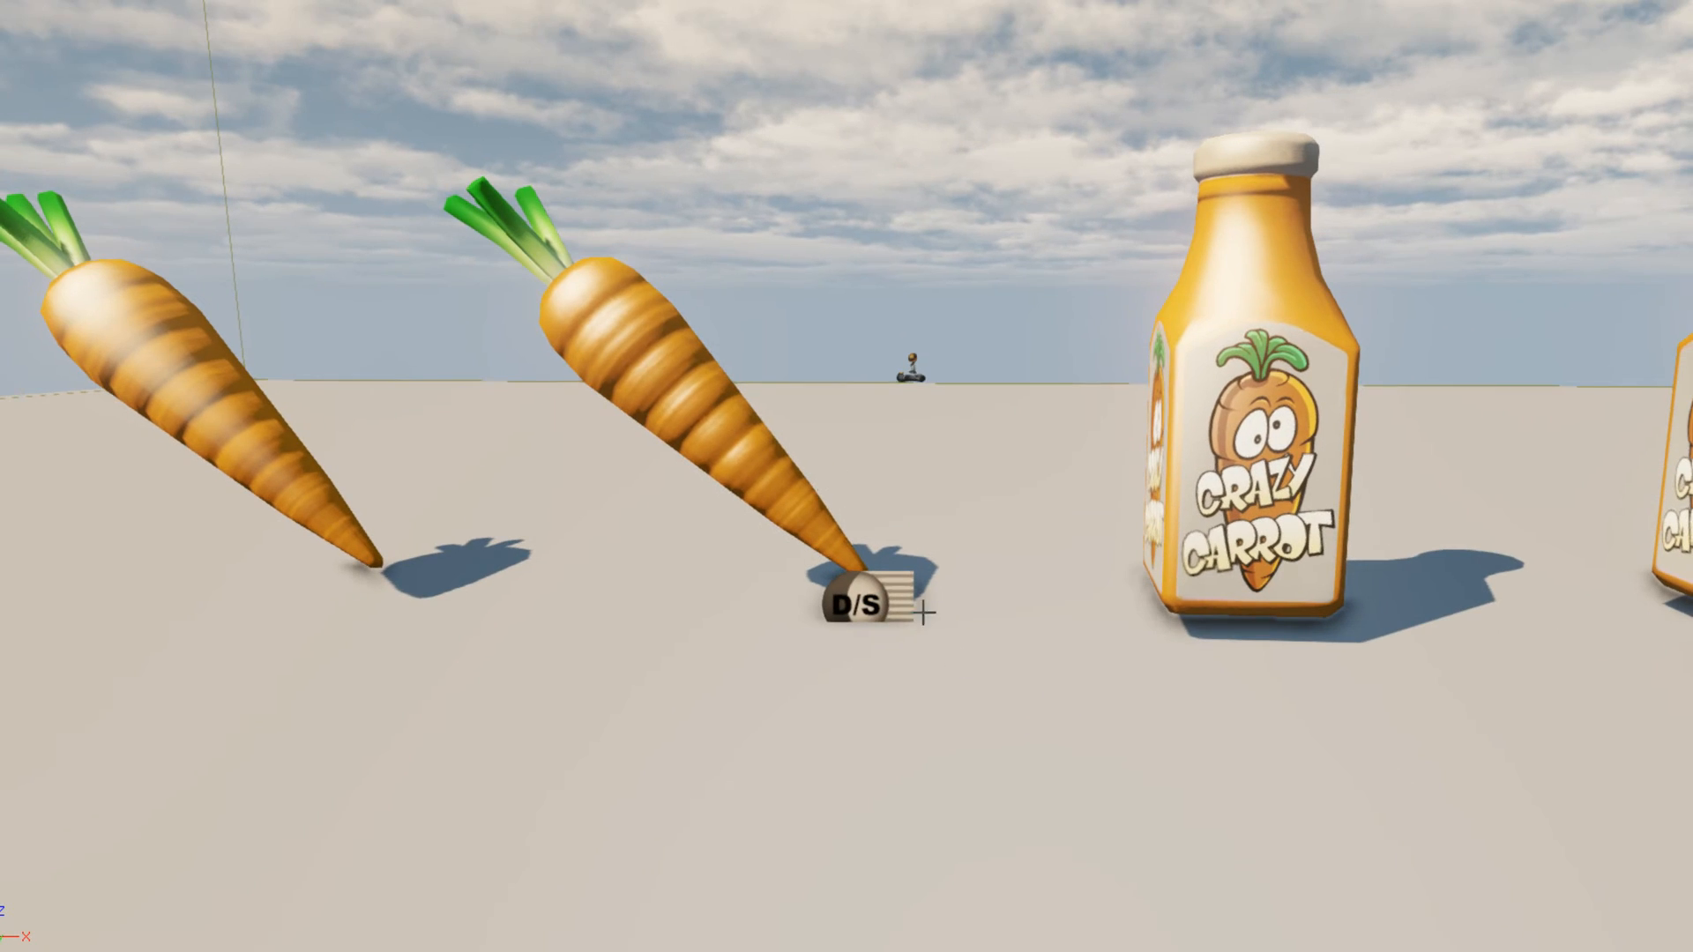
pyautogui.moveTo(835, 547); pyautogui.dragTo(1123, 363, button='right')
pyautogui.press('d')
pyautogui.press('a')
pyautogui.press('w')
pyautogui.press('s')
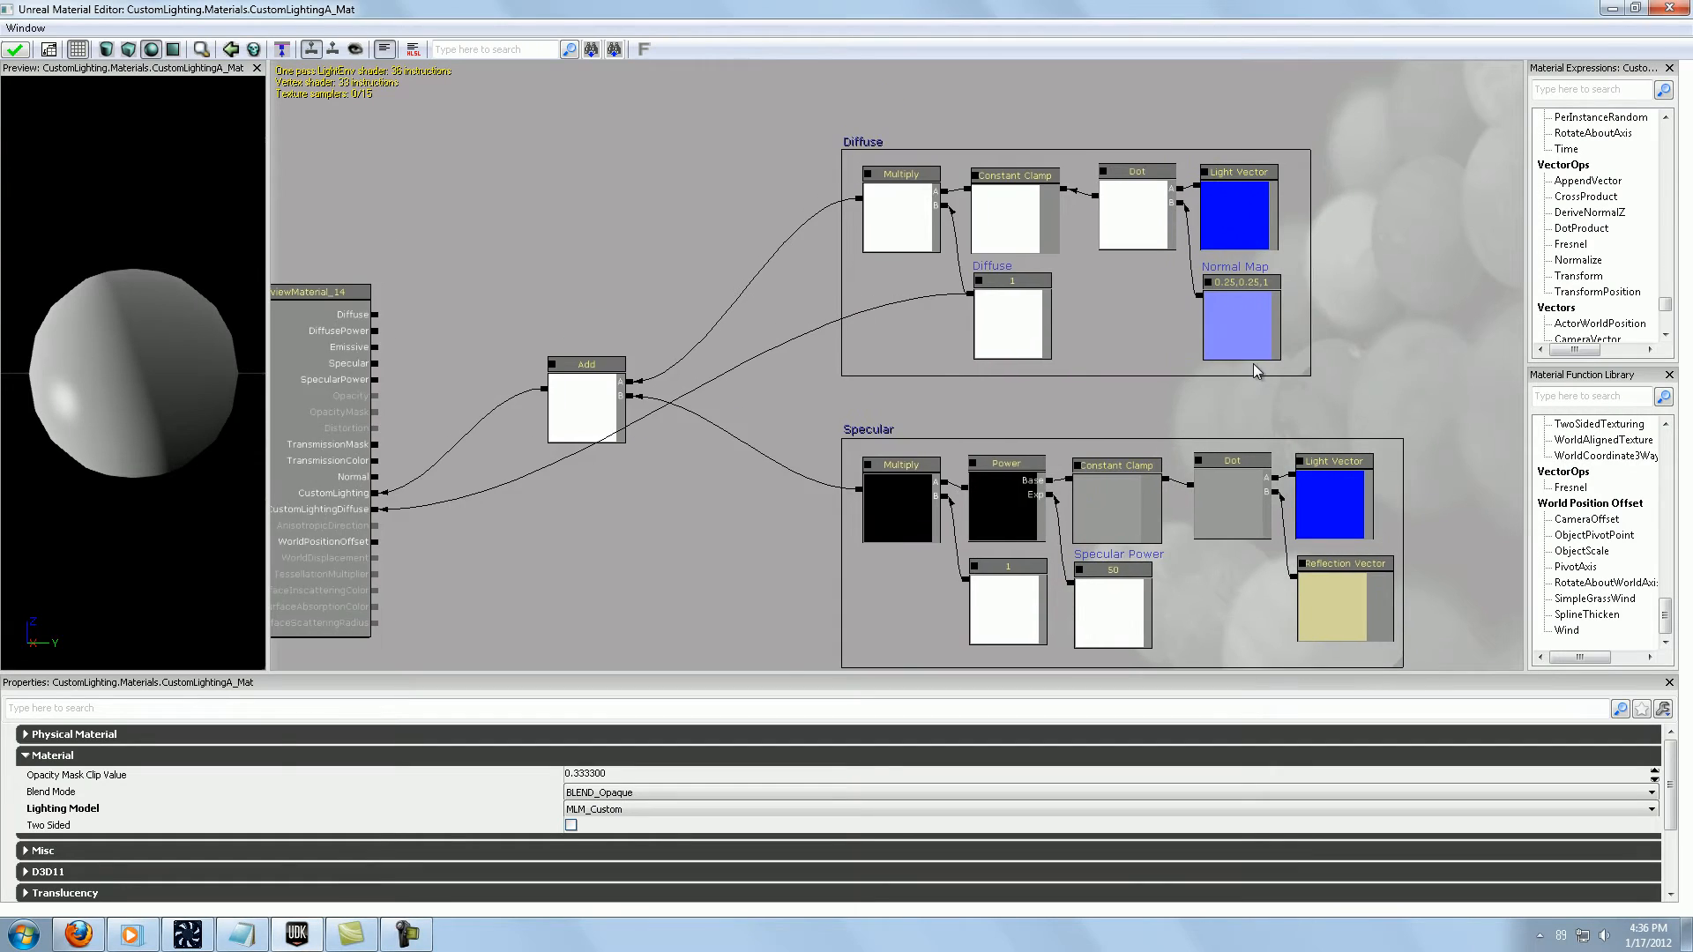
# Step: Examine the Diffuse group's Normal Map constant, Constant Clamp and Diffuse constant together with the shading of the preview sphere
pyautogui.scroll(1, 1256, 370)
pyautogui.click(1234, 322)
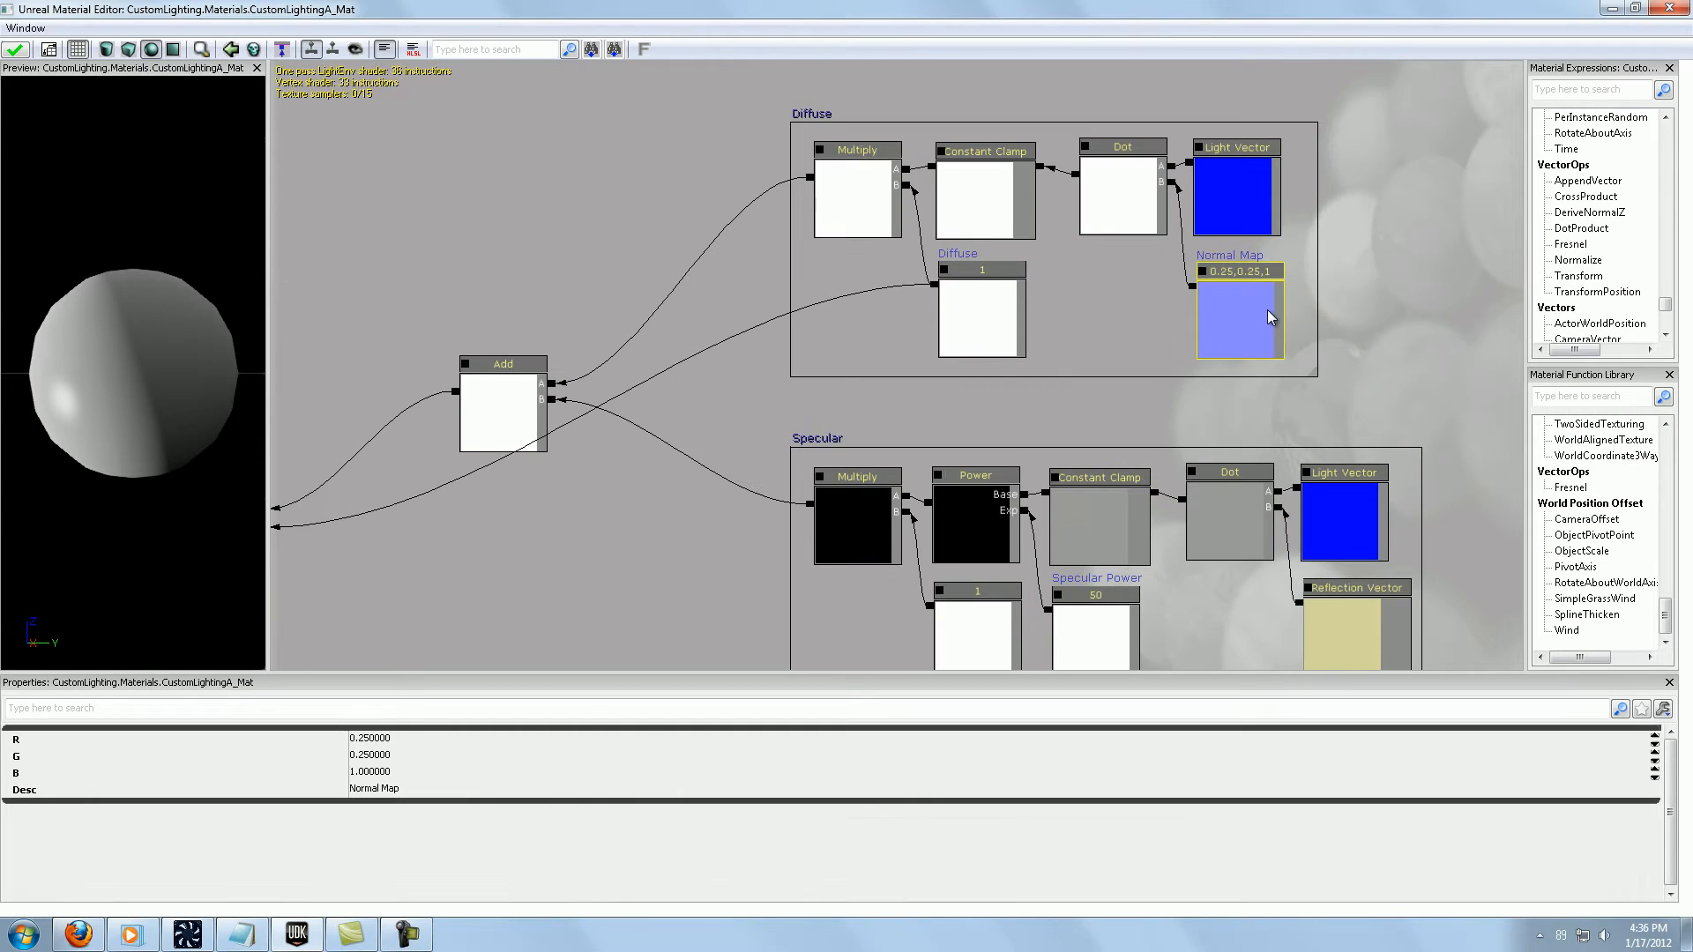
pyautogui.click(1338, 359)
pyautogui.moveTo(1338, 359); pyautogui.dragTo(1314, 430)
pyautogui.scroll(-1, 1354, 358)
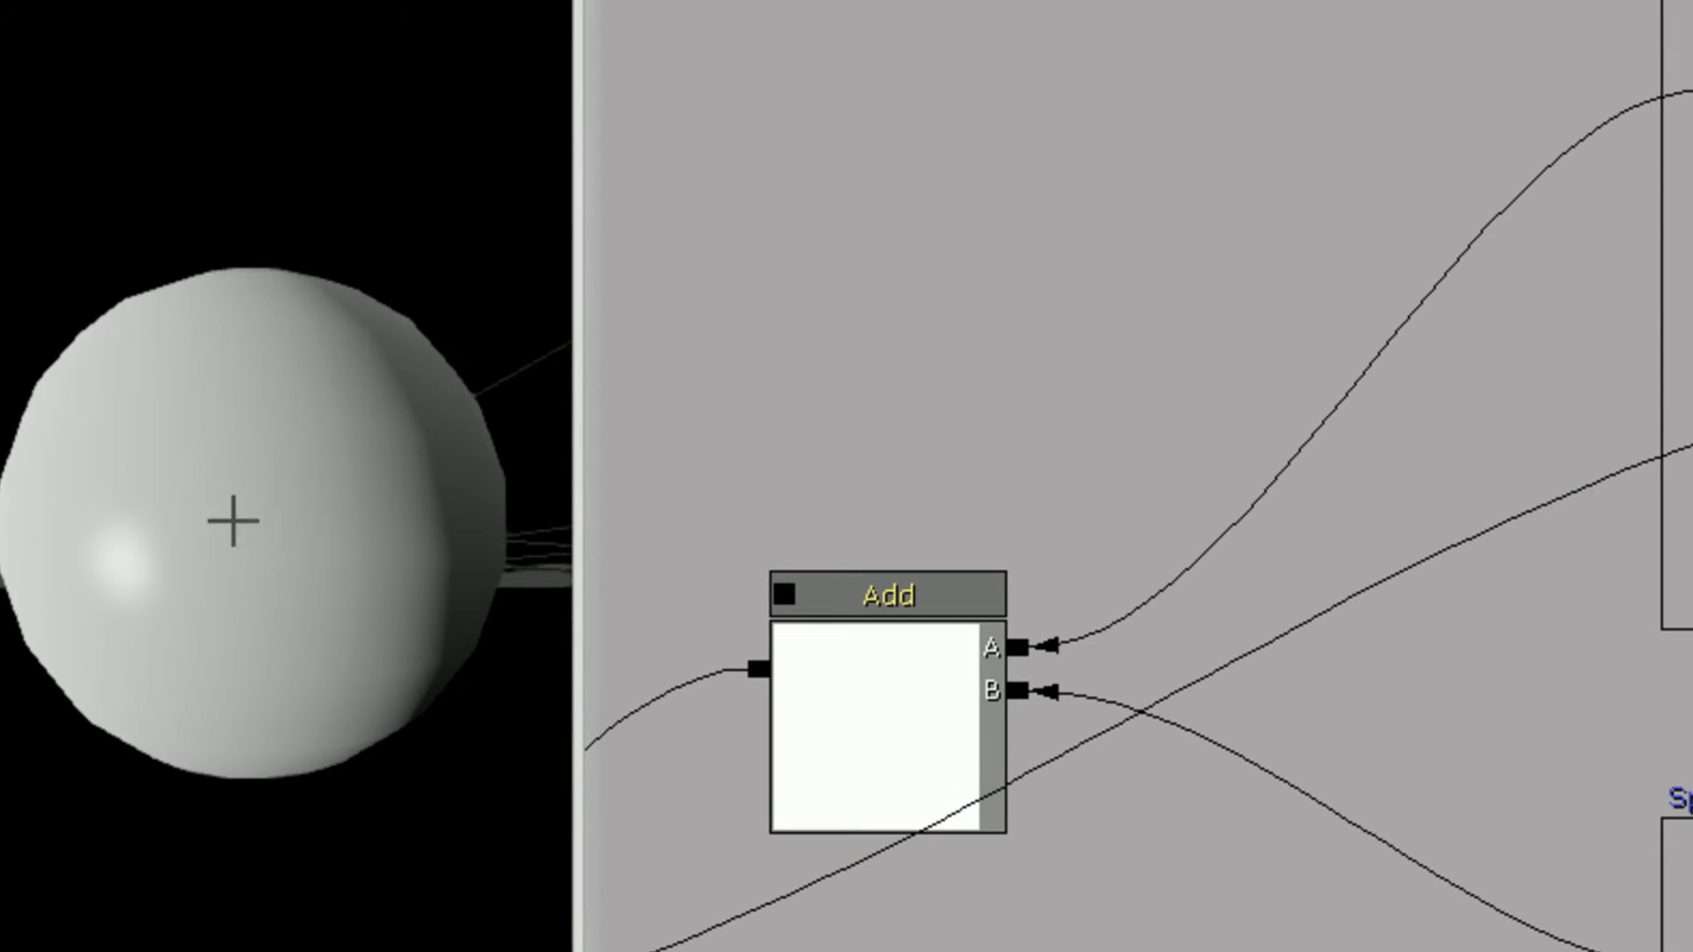
pyautogui.moveTo(309, 474); pyautogui.dragTo(348, 479)
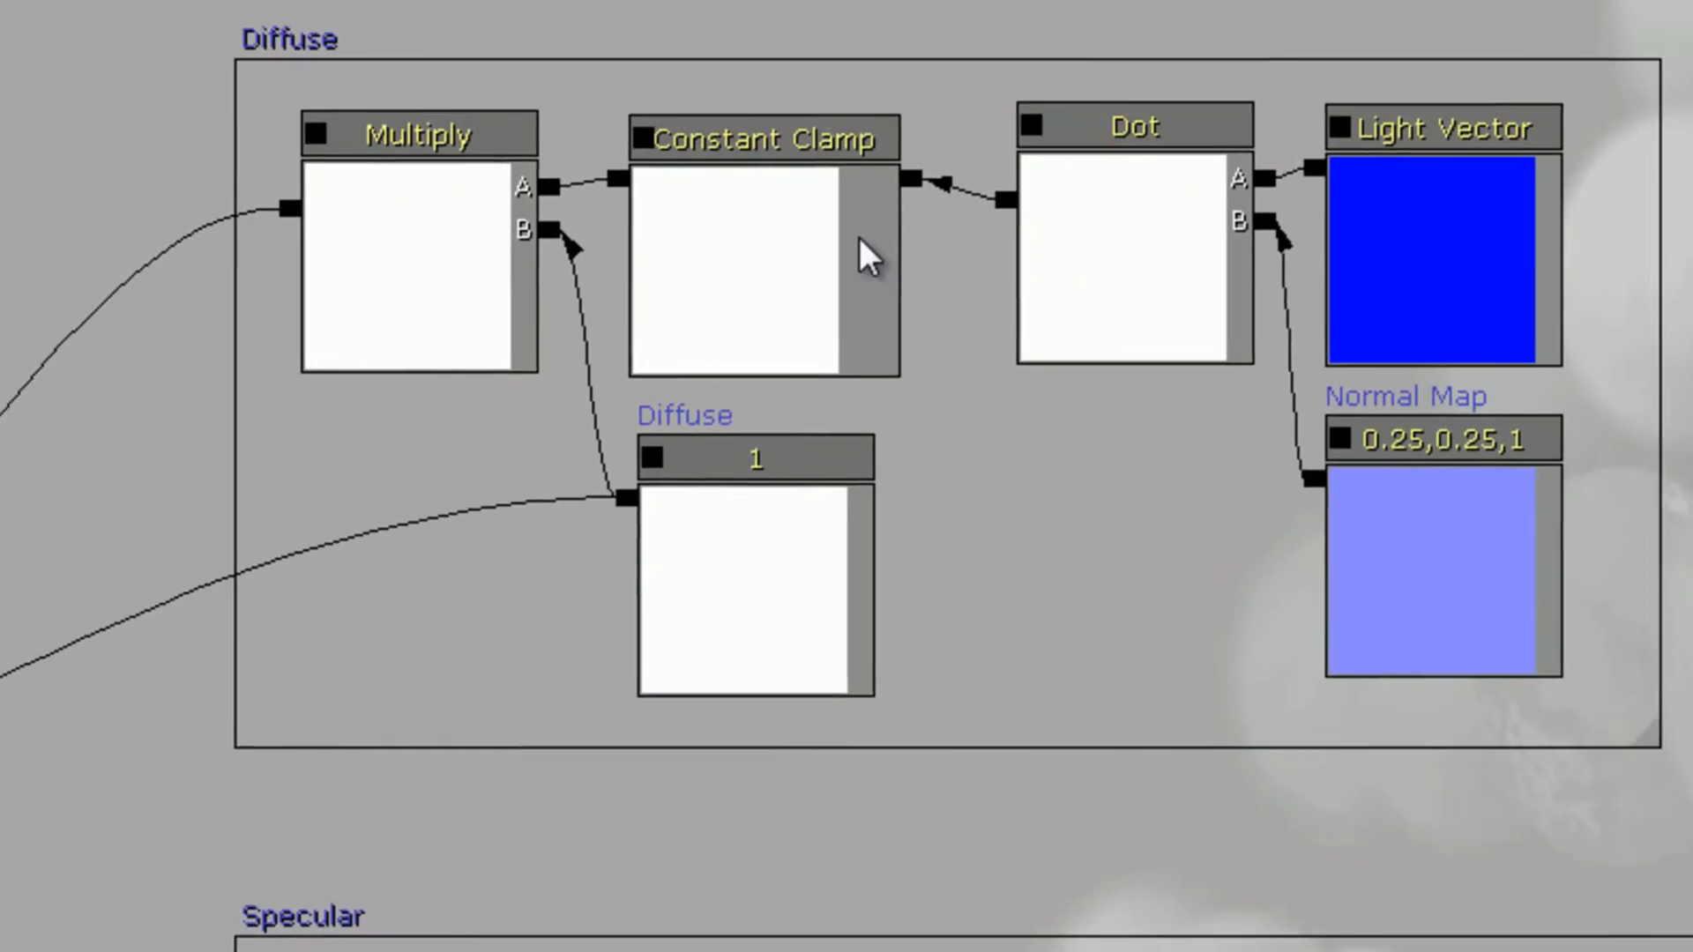
pyautogui.click(775, 199)
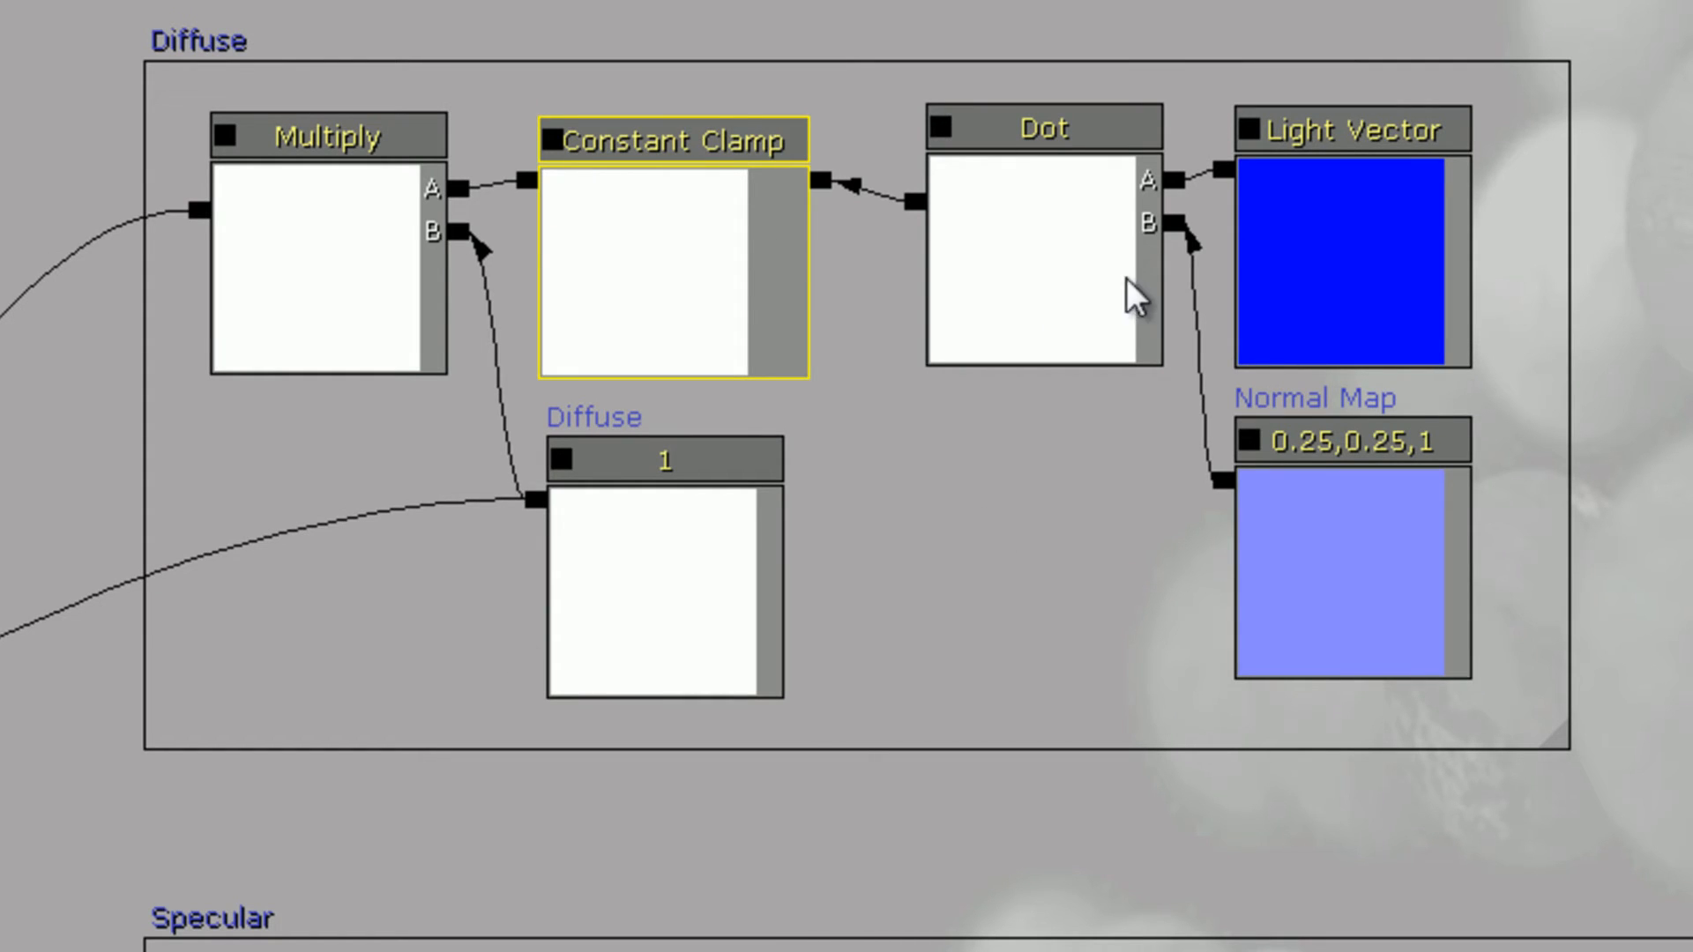
pyautogui.moveTo(949, 594); pyautogui.dragTo(976, 642)
pyautogui.click(881, 613)
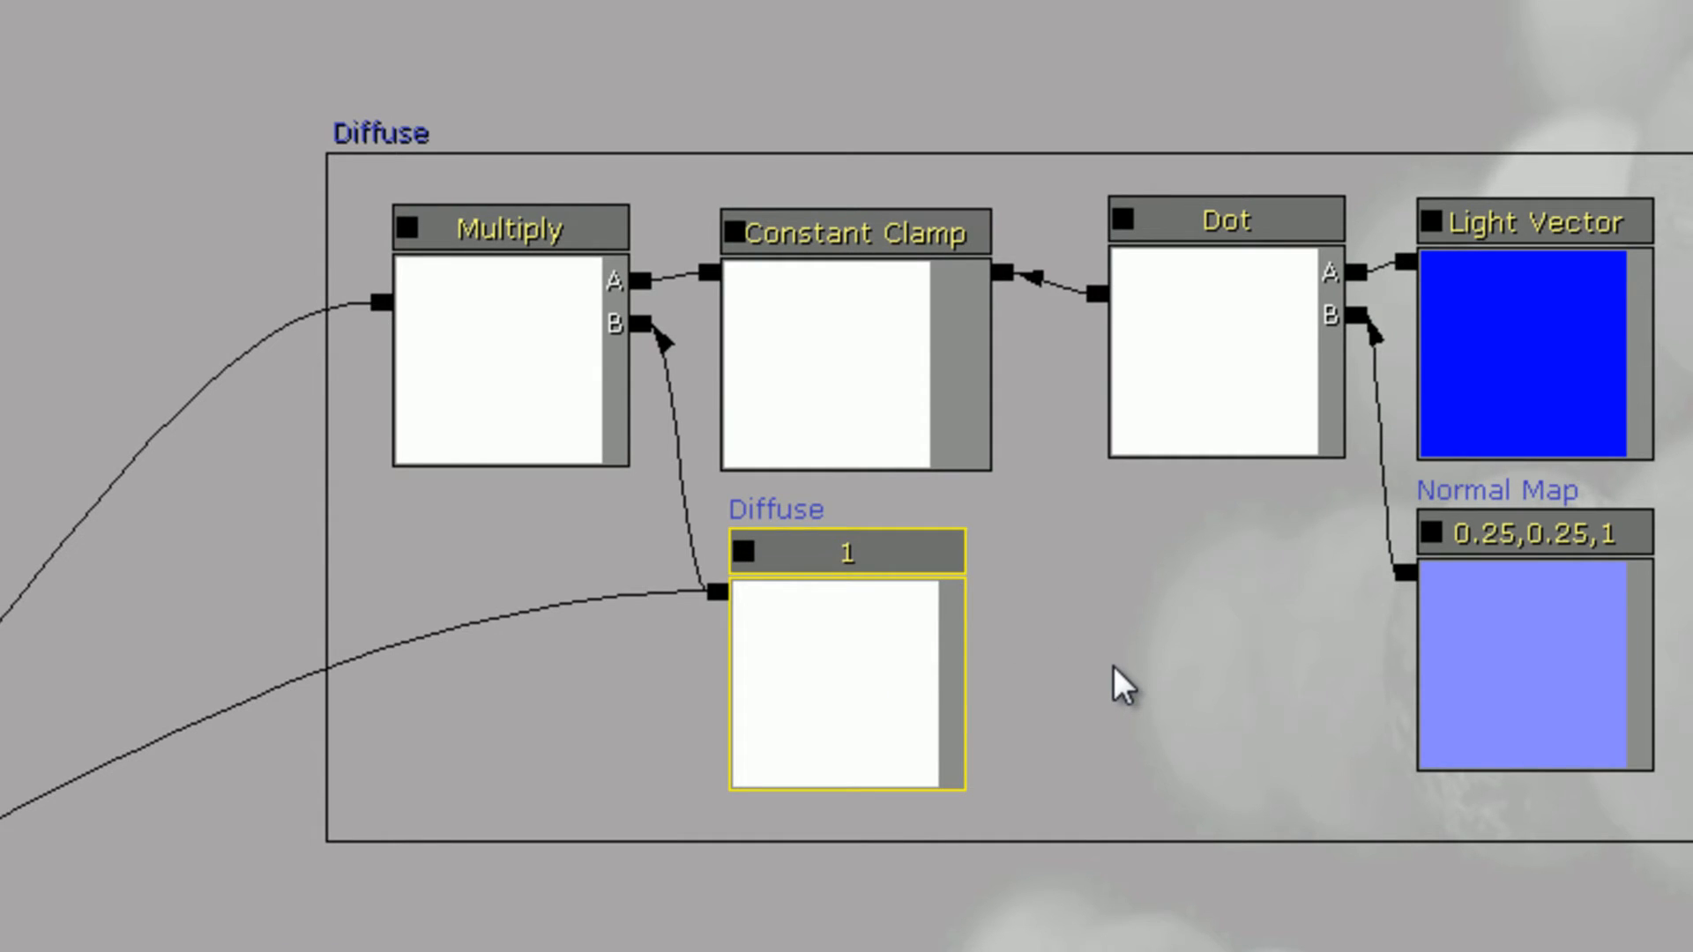
pyautogui.moveTo(1063, 686); pyautogui.dragTo(981, 586)
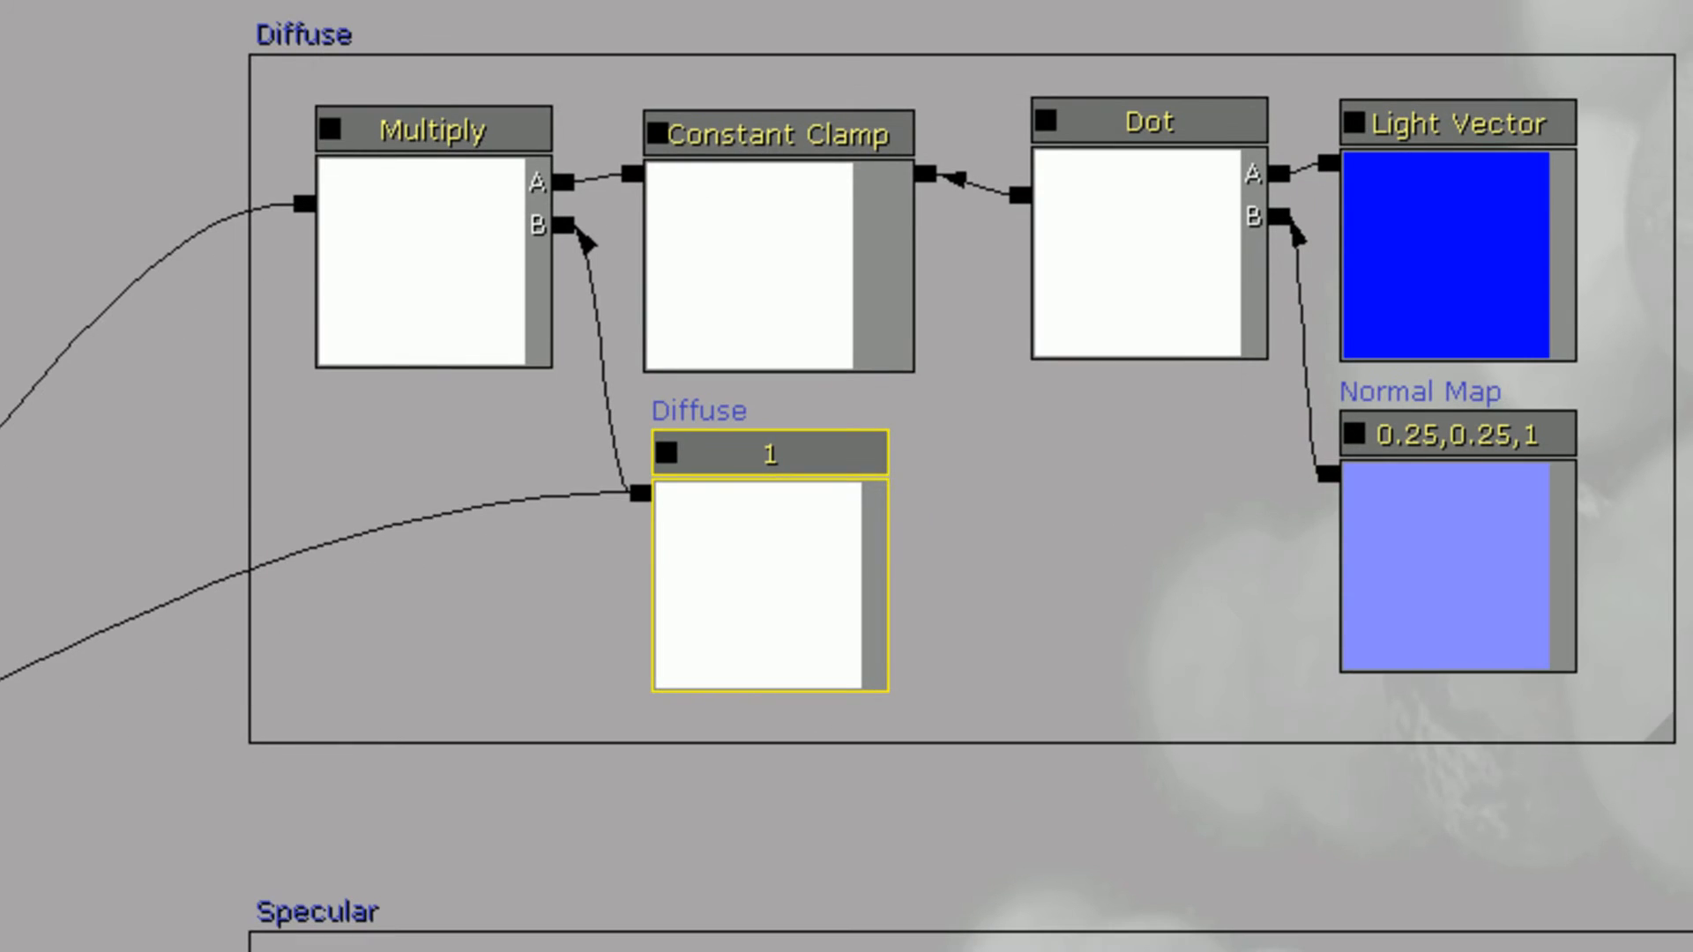
# Step: Examine the Diffuse group's Multiply, the Specular group's node chain and the highlight on the preview sphere
pyautogui.click(1028, 423)
pyautogui.moveTo(459, 370); pyautogui.dragTo(736, 357)
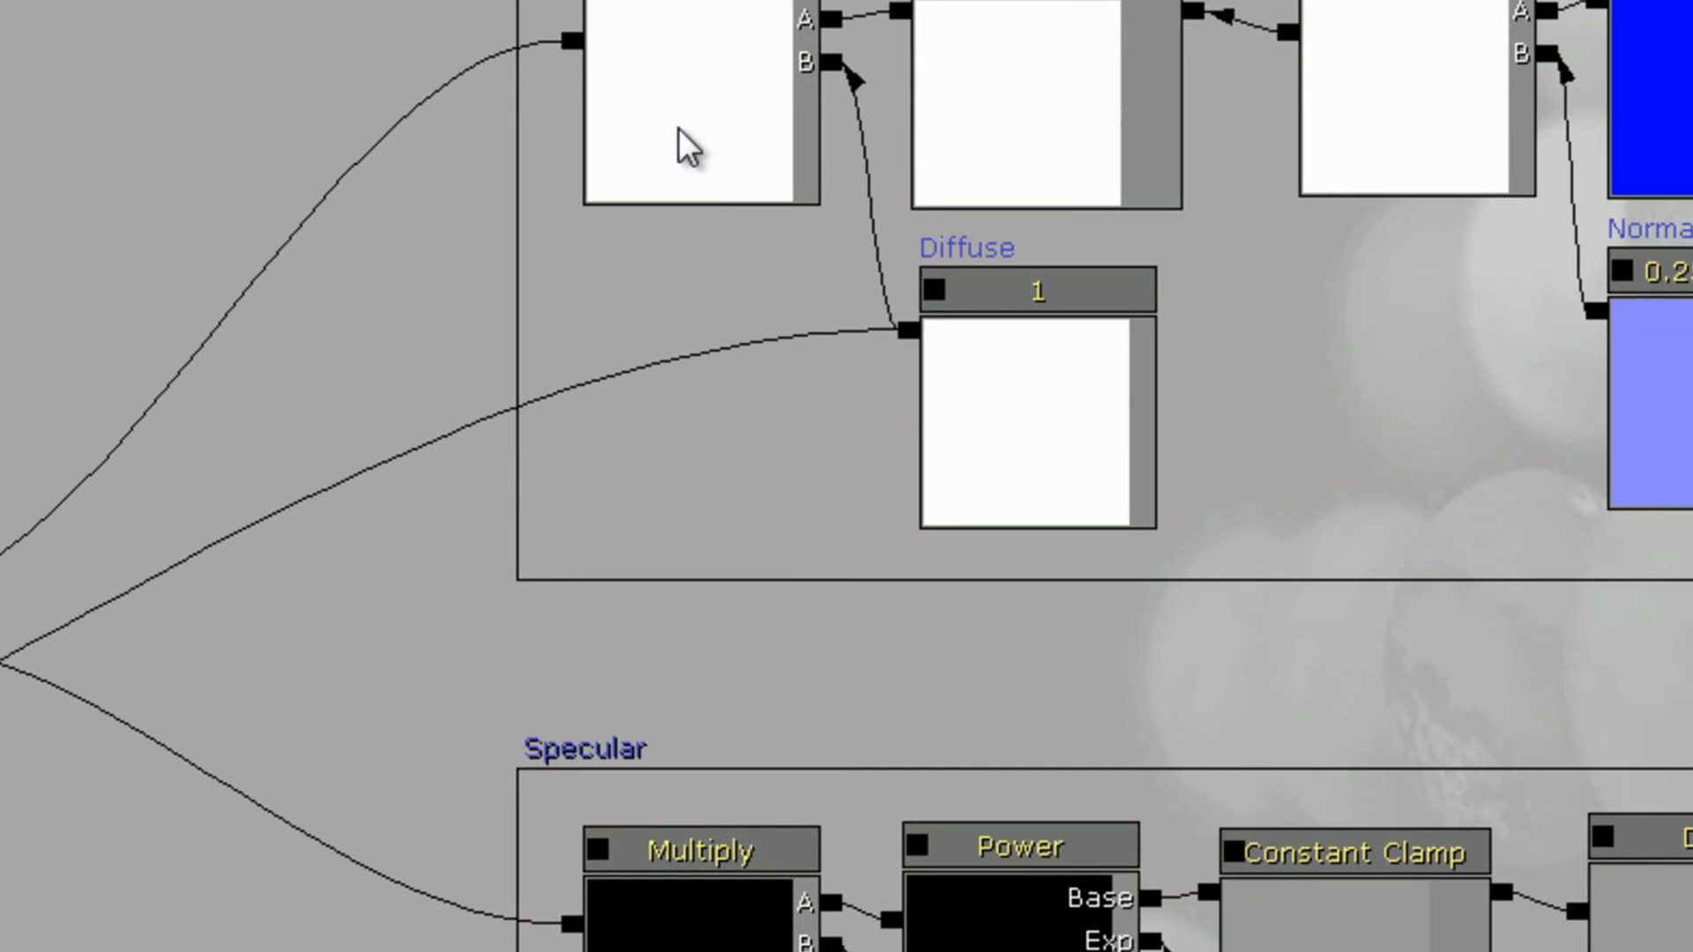
pyautogui.moveTo(439, 767); pyautogui.dragTo(185, 456)
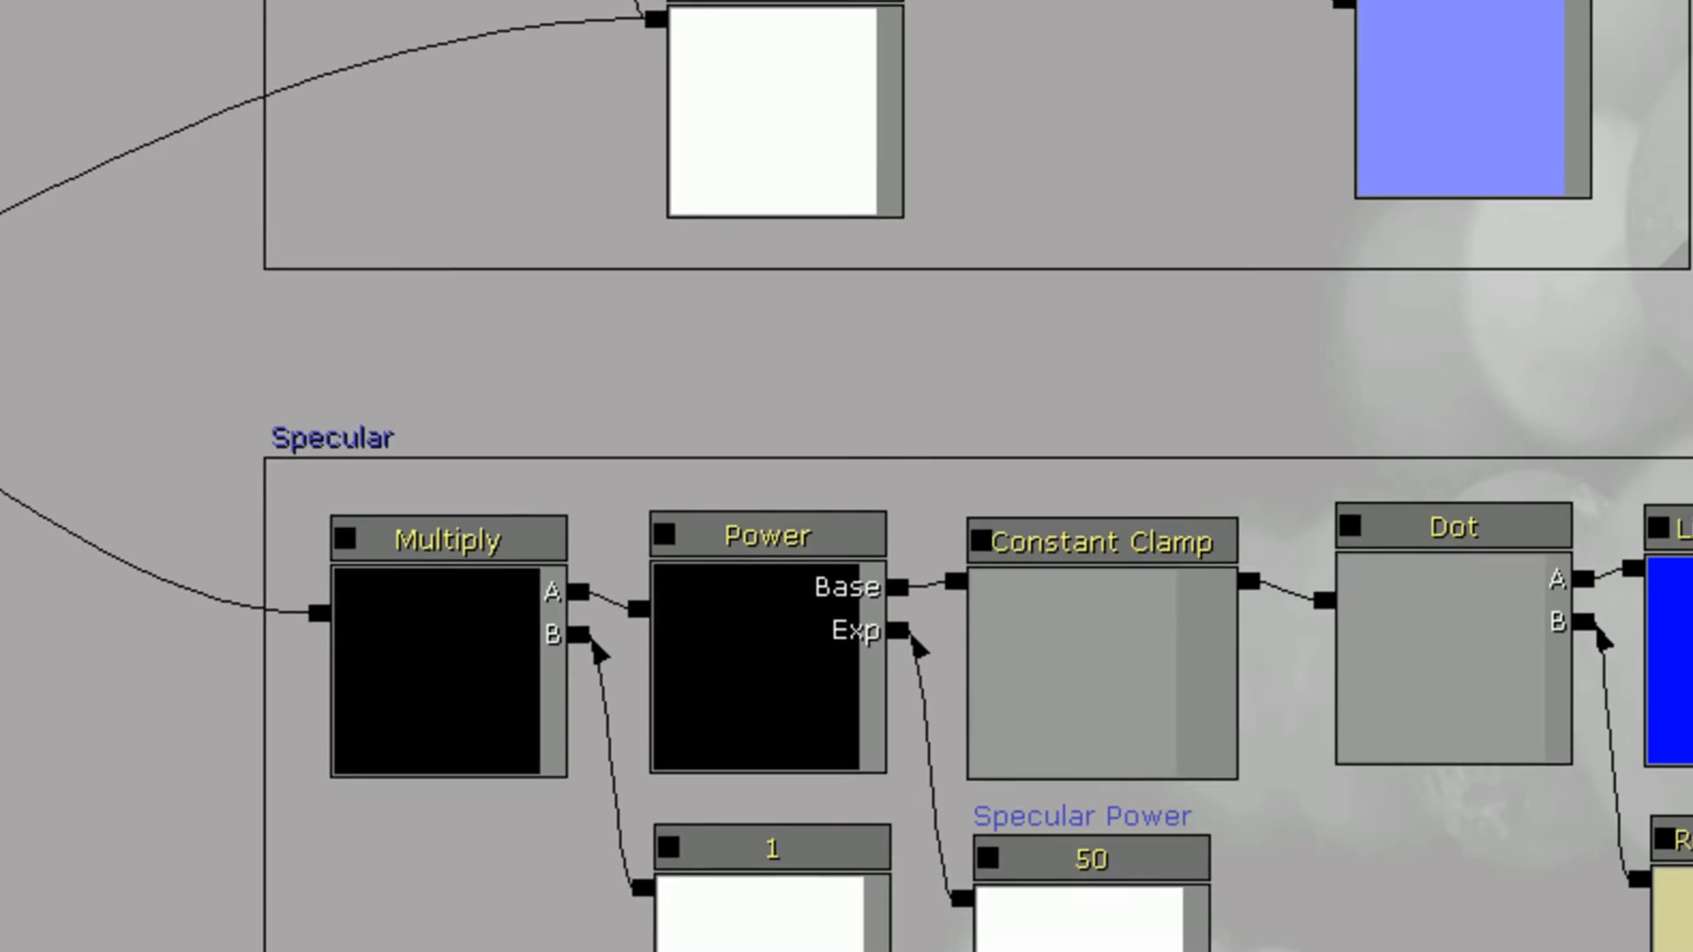
pyautogui.moveTo(1587, 948); pyautogui.dragTo(1296, 802)
pyautogui.moveTo(1187, 610); pyautogui.dragTo(1051, 741)
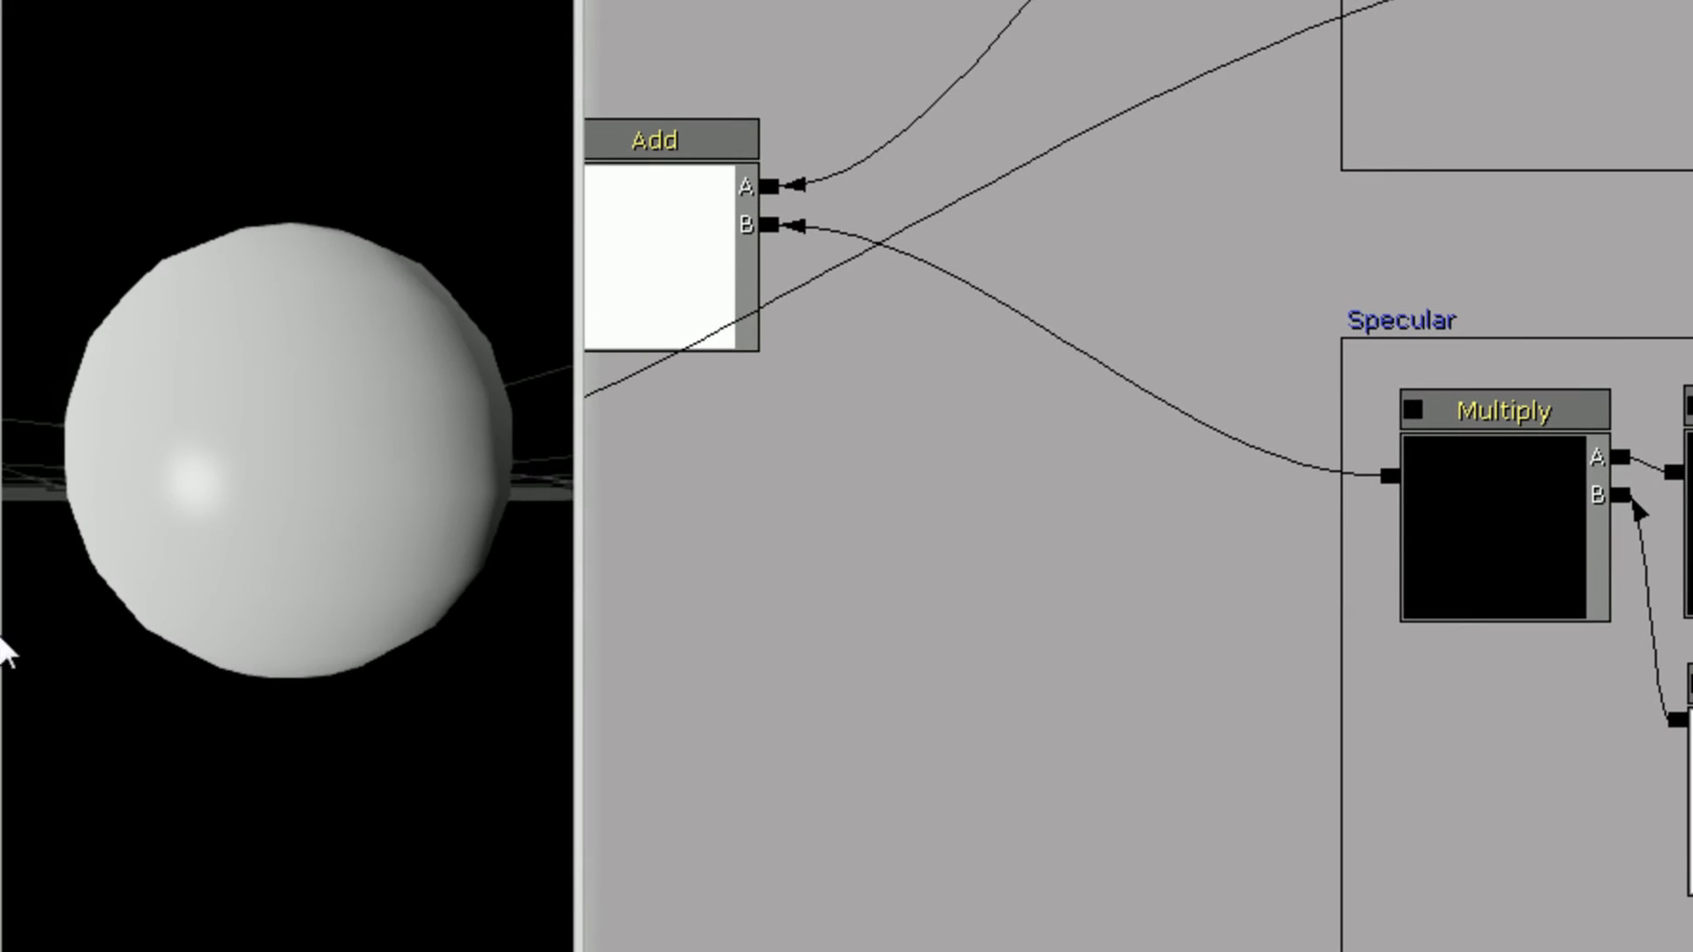
pyautogui.moveTo(294, 468); pyautogui.dragTo(548, 593)
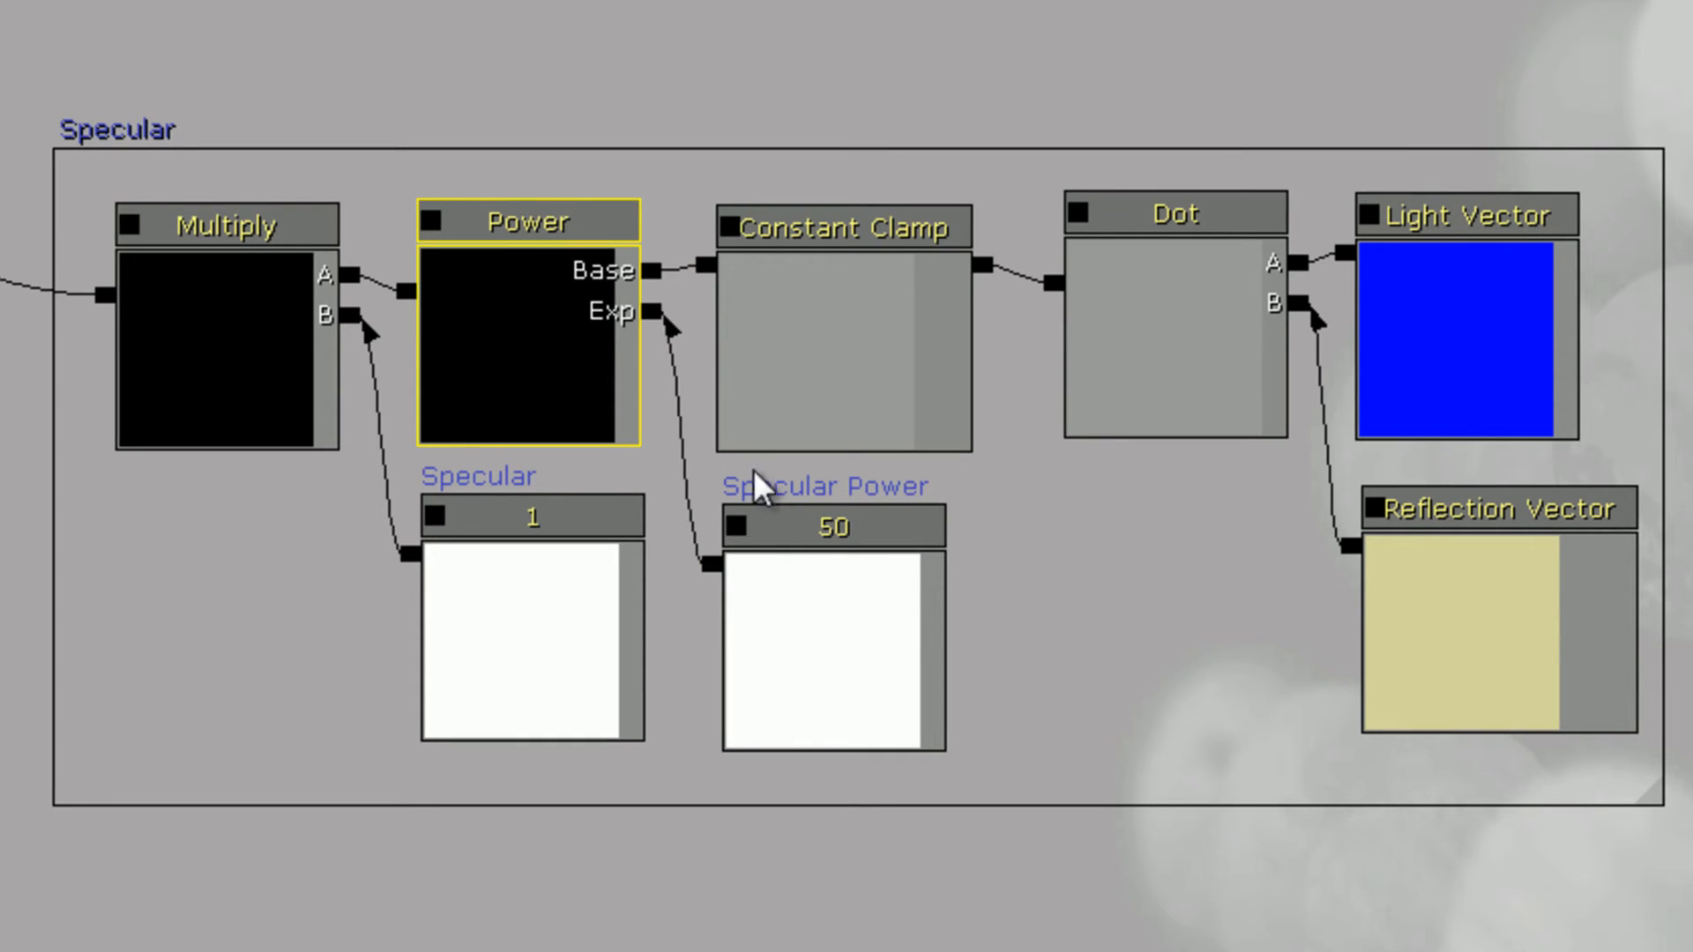
# Step: Set the Specular Power constant to 5 and check the highlight on the preview sphere from other angles
pyautogui.click(862, 567)
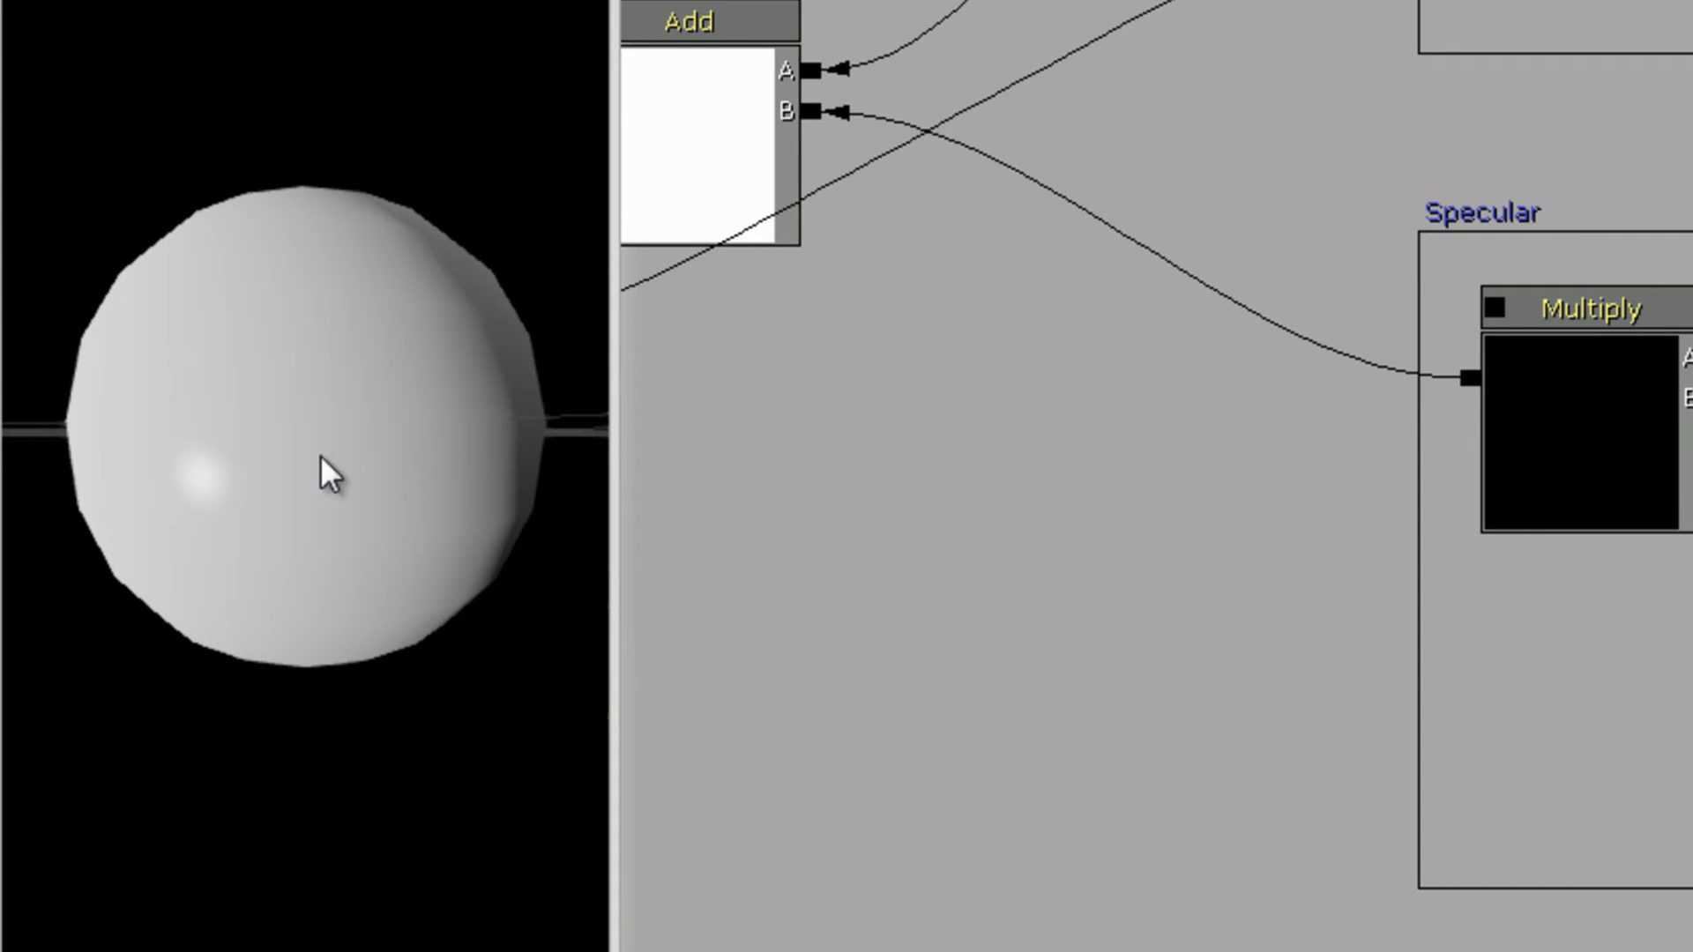
pyautogui.moveTo(320, 457); pyautogui.dragTo(2, 346)
pyautogui.moveTo(278, 558)
pyautogui.mouseDown()
pyautogui.moveTo(544, 359)
pyautogui.moveTo(257, 472)
pyautogui.moveTo(3, 675)
pyautogui.mouseUp()
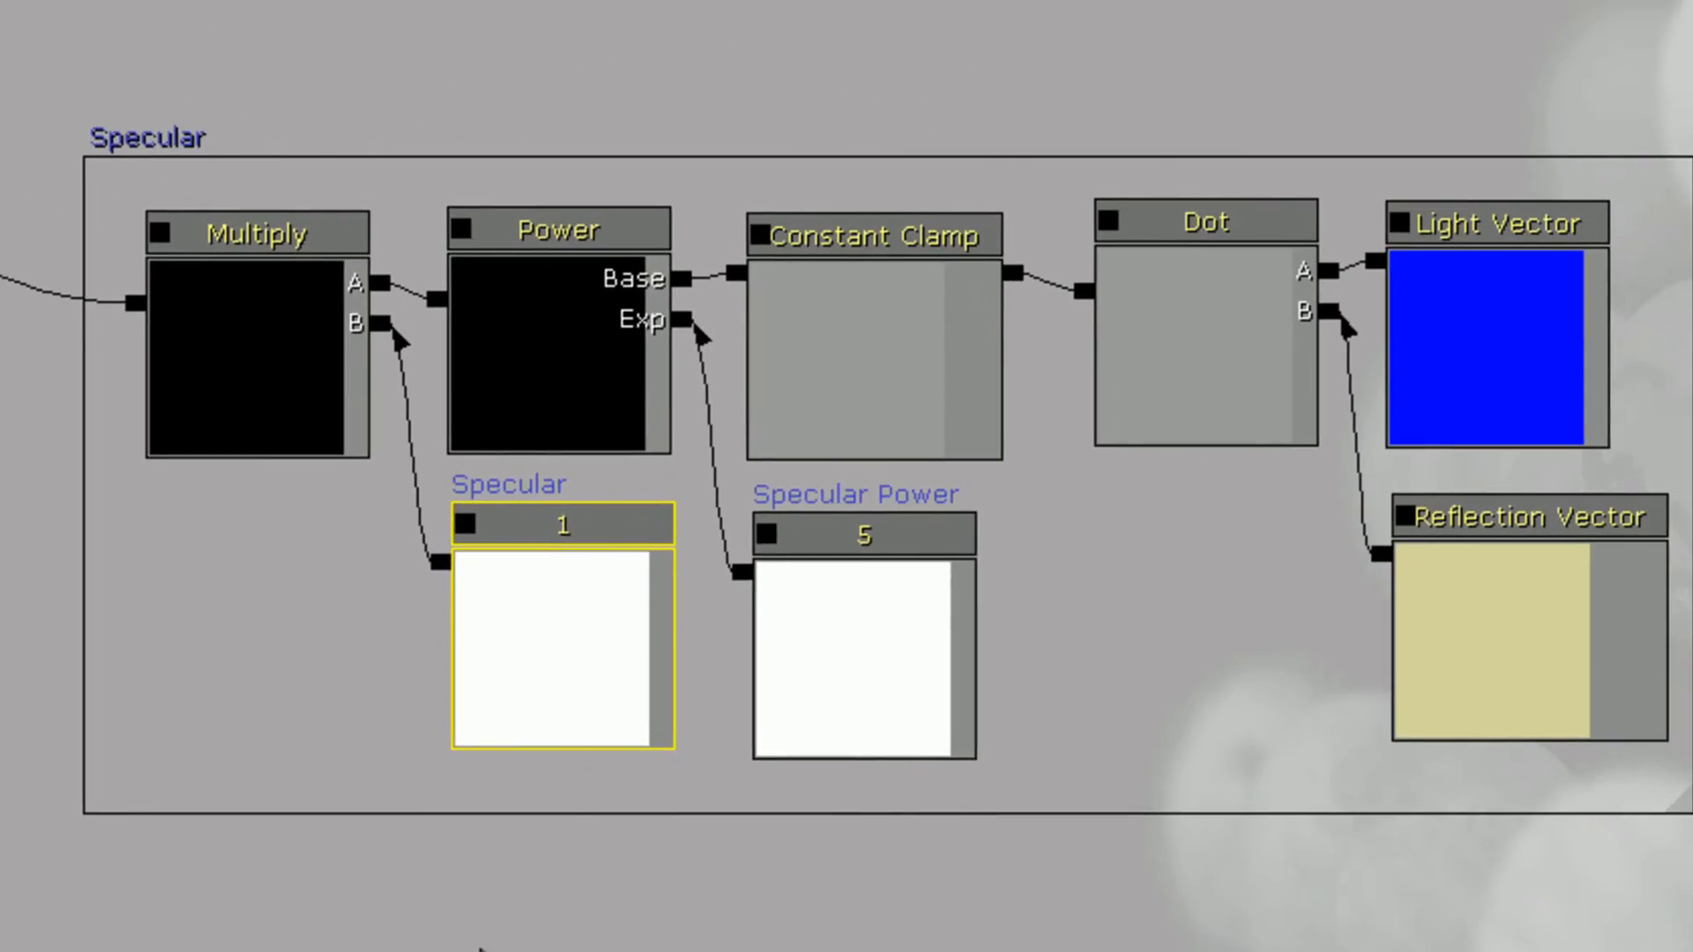
pyautogui.click(713, 742)
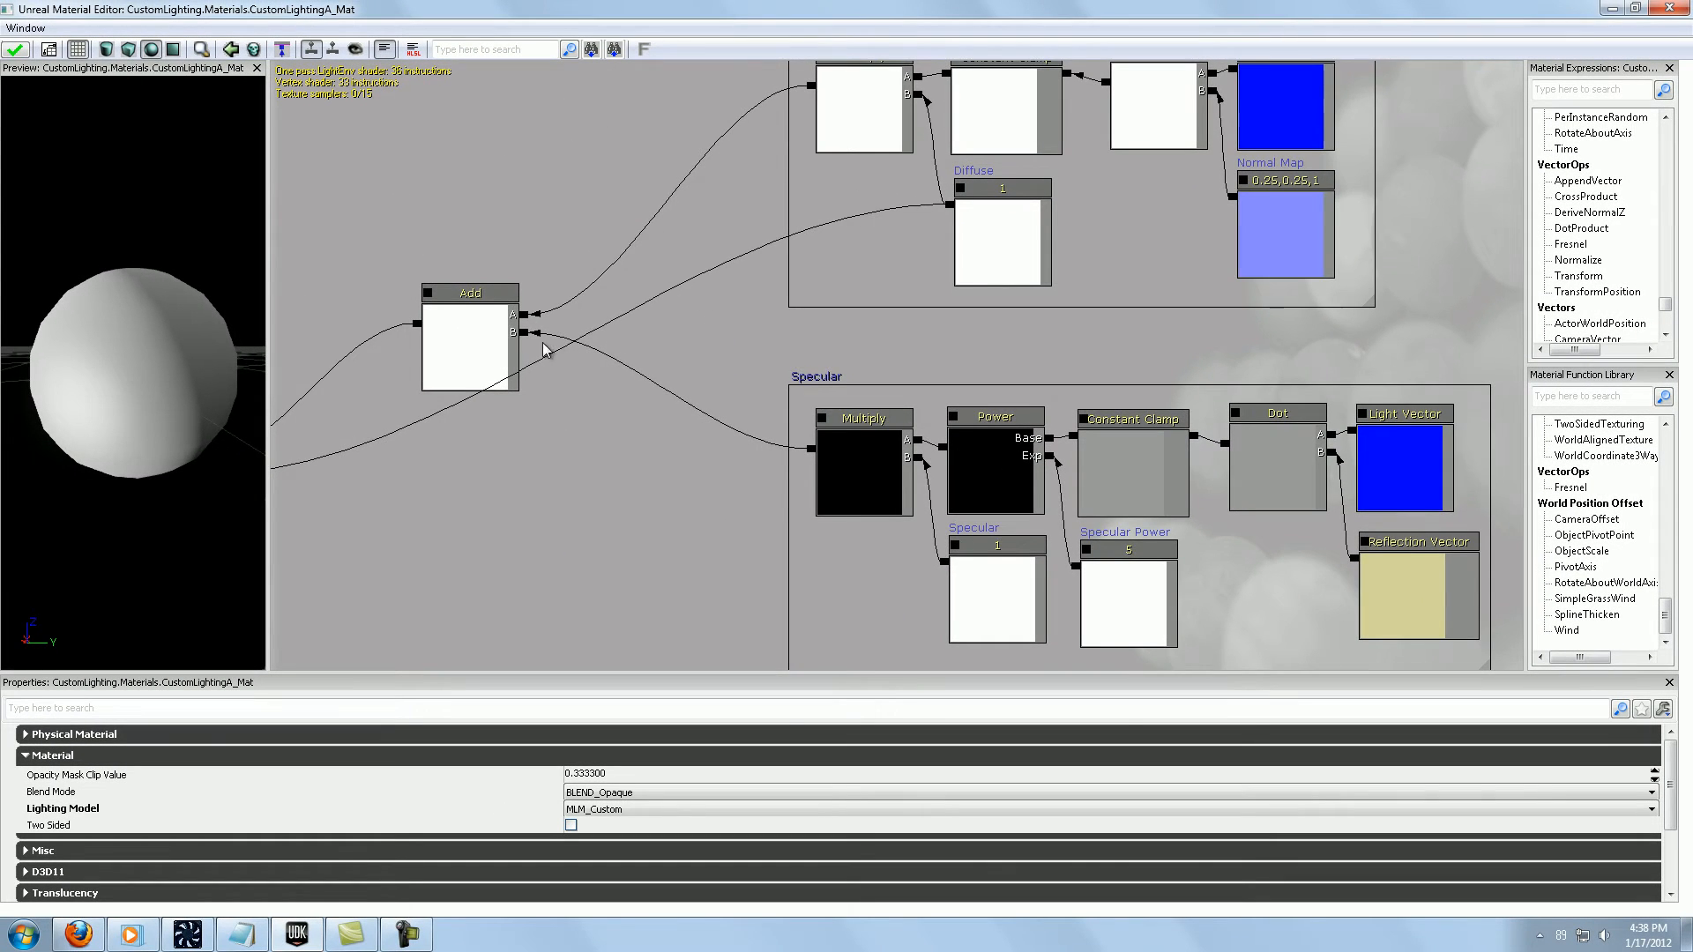
# Step: Disconnect the Diffuse constant from the CustomLightingDiffuse input to compare the preview sphere's shading without it
pyautogui.moveTo(544, 350); pyautogui.dragTo(701, 307)
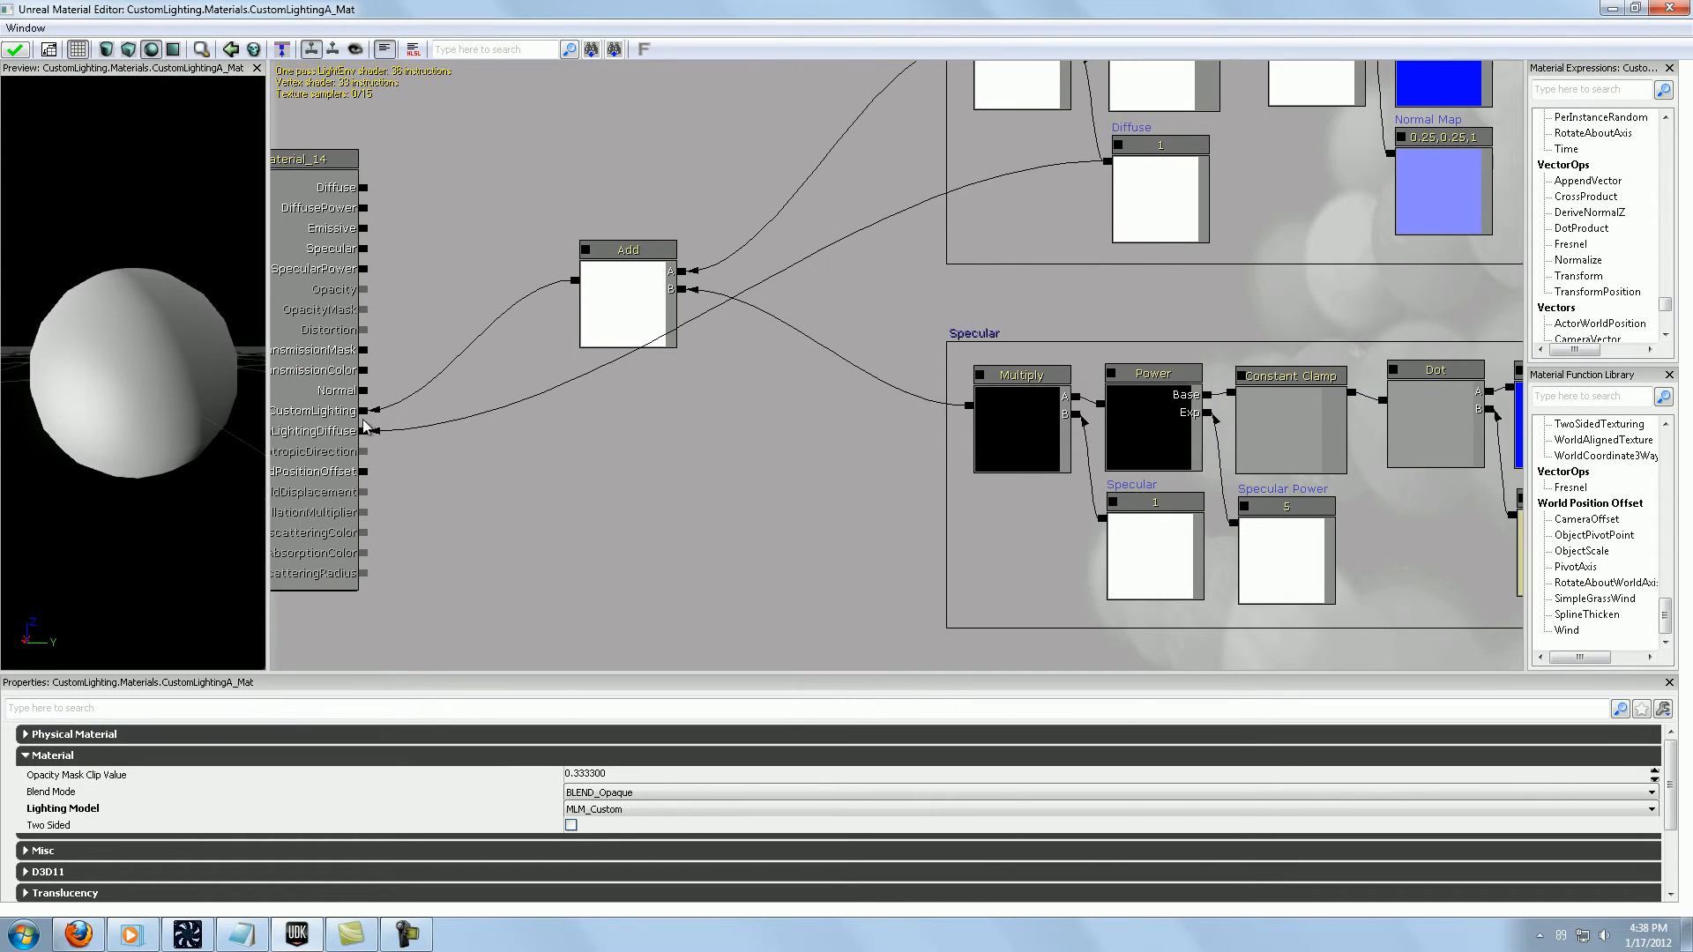
pyautogui.moveTo(366, 426); pyautogui.dragTo(432, 429)
pyautogui.moveTo(225, 397); pyautogui.dragTo(154, 398)
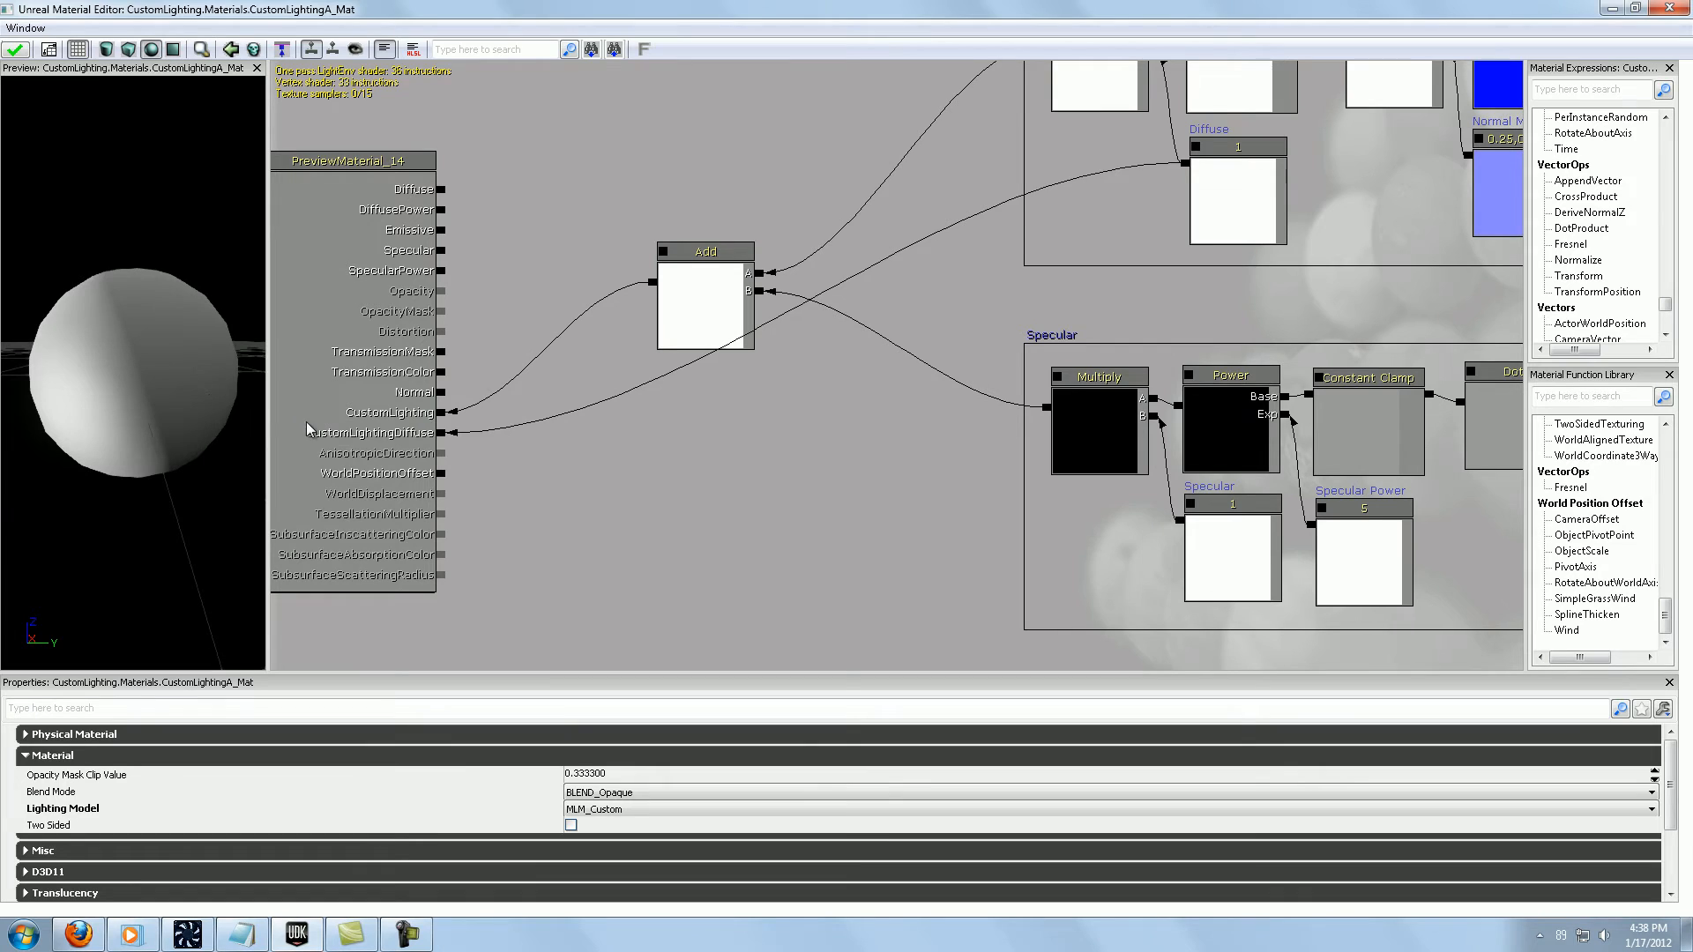
pyautogui.moveTo(898, 310); pyautogui.dragTo(805, 361)
pyautogui.moveTo(210, 350)
pyautogui.mouseDown()
pyautogui.moveTo(221, 378)
pyautogui.moveTo(99, 381)
pyautogui.mouseUp()
pyautogui.keyDown('alt'); pyautogui.click(371, 476); pyautogui.keyUp('alt')
pyautogui.moveTo(334, 443); pyautogui.dragTo(443, 452)
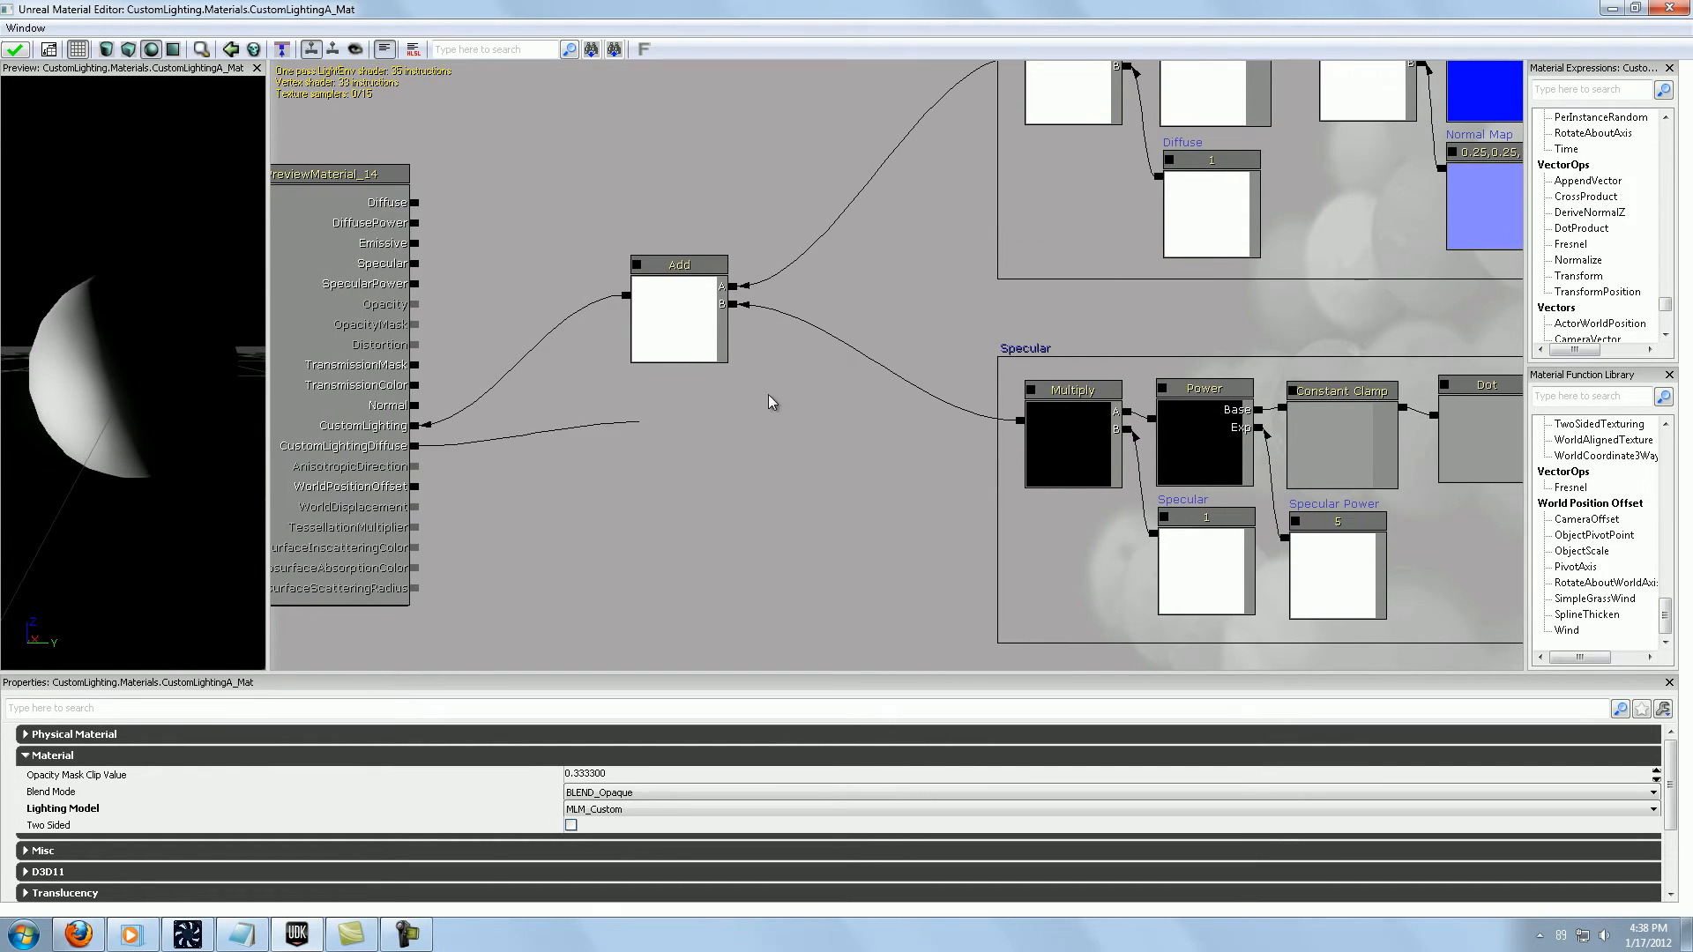
# Step: Reconnect the Diffuse constant to the CustomLightingDiffuse input and check the shaded side of the preview sphere
pyautogui.moveTo(769, 402)
pyautogui.mouseDown()
pyautogui.moveTo(1178, 172)
pyautogui.moveTo(1158, 176)
pyautogui.mouseUp()
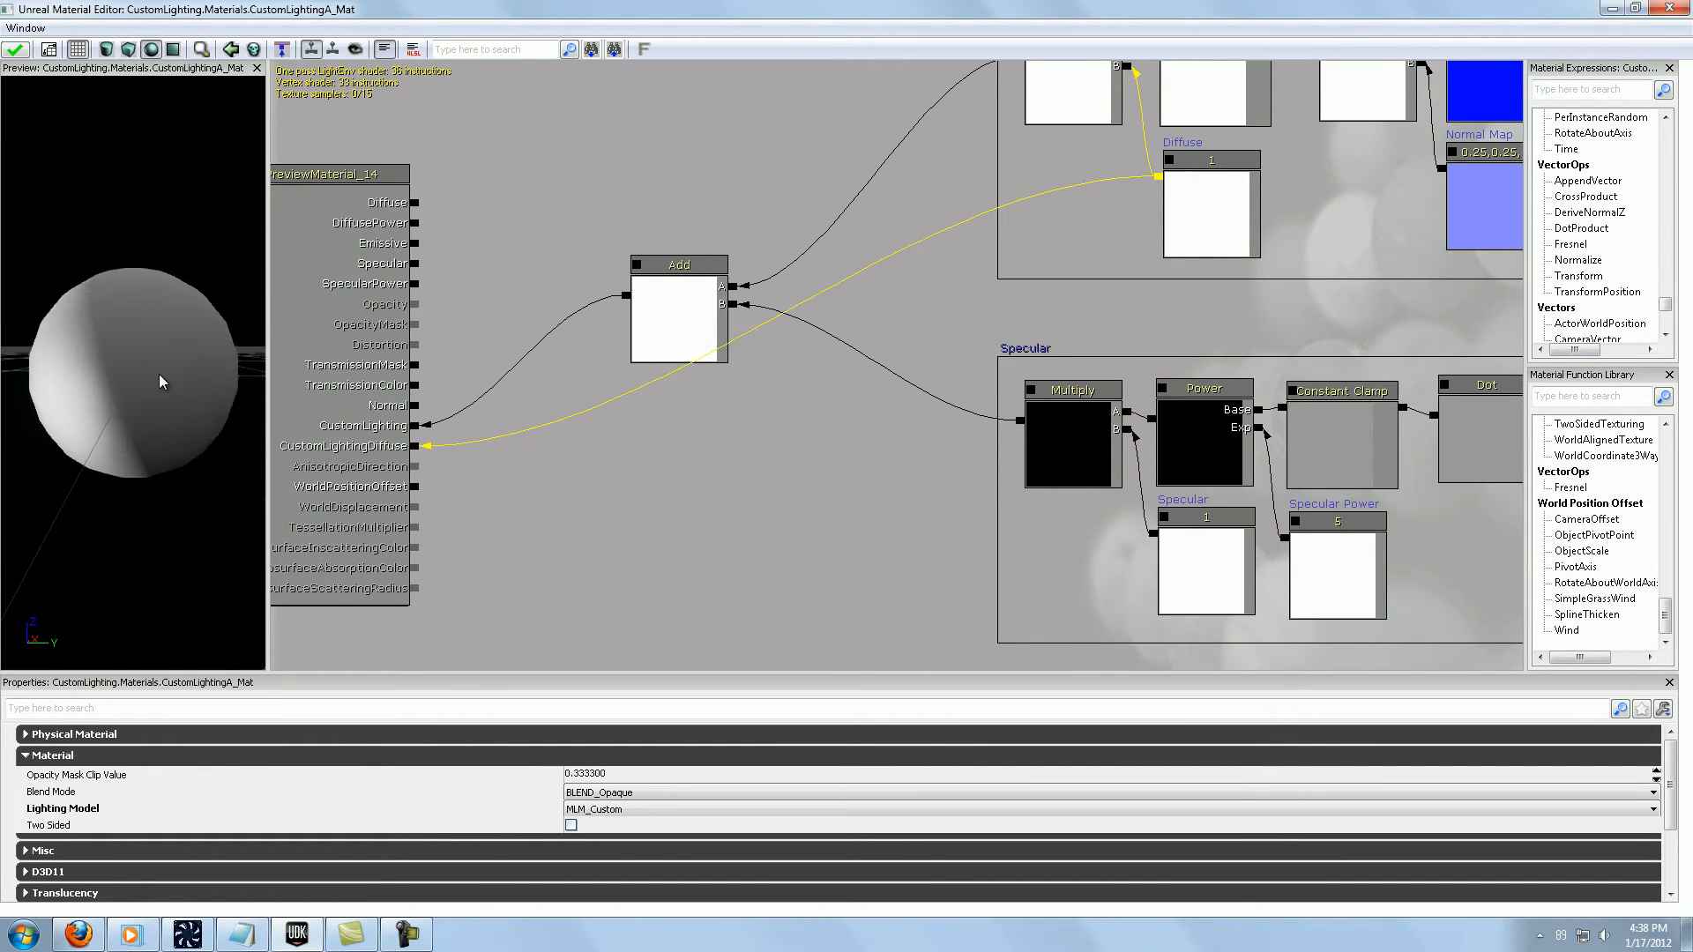
pyautogui.moveTo(196, 372); pyautogui.dragTo(182, 408)
pyautogui.click(597, 274)
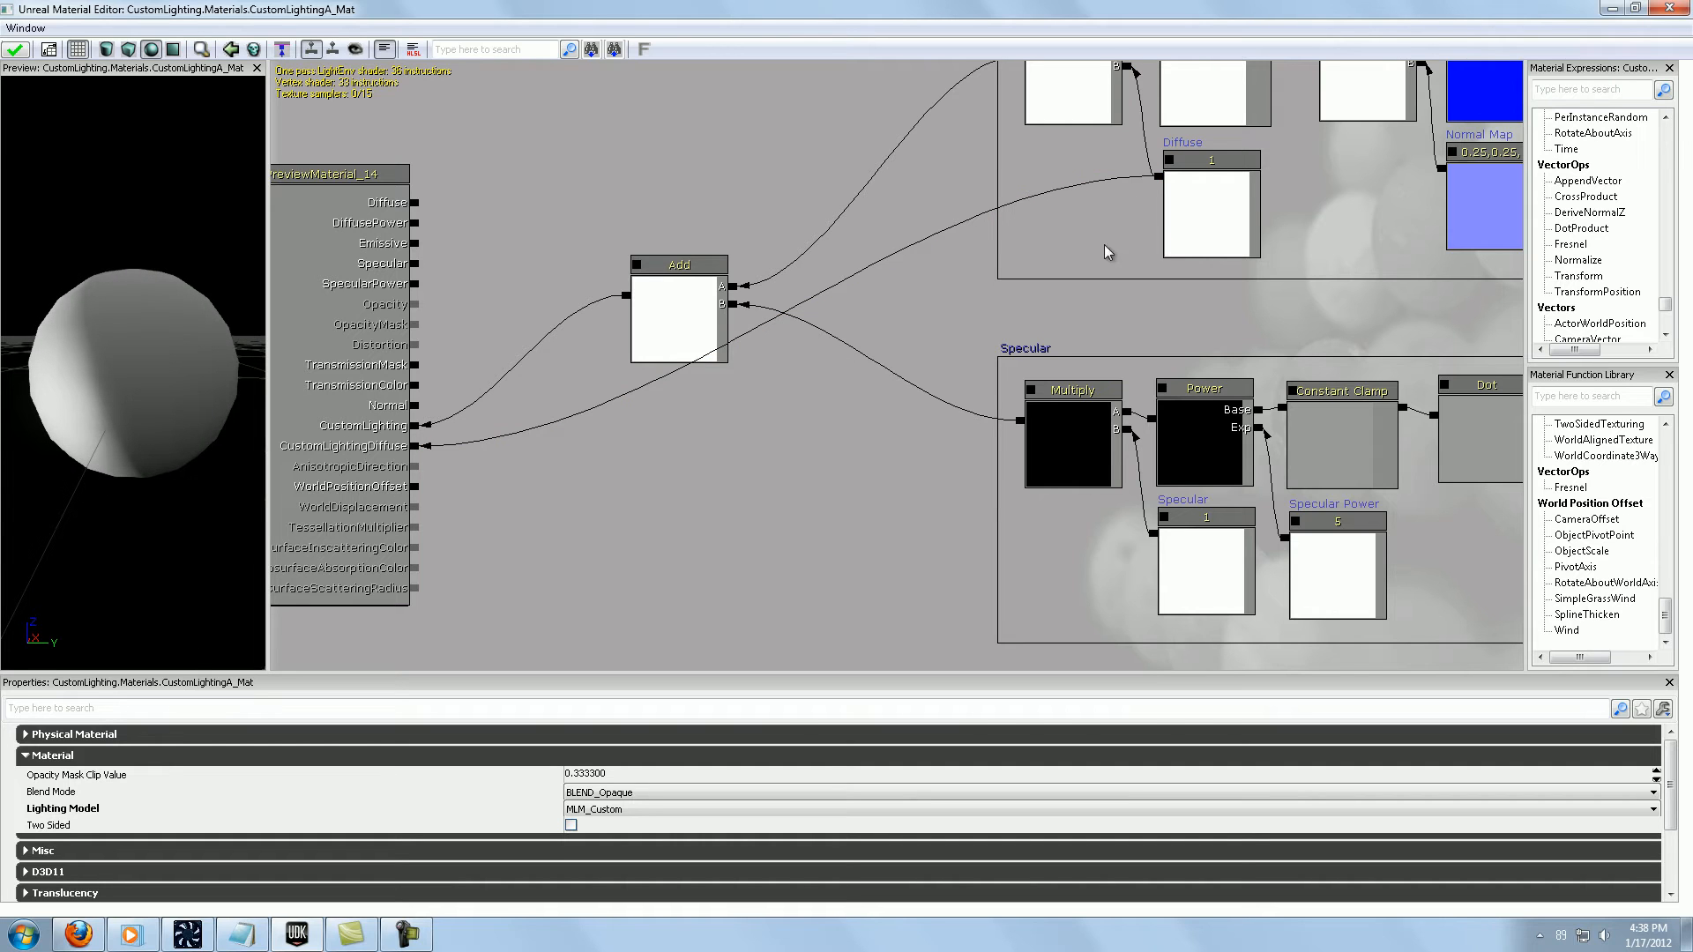
pyautogui.moveTo(1050, 301); pyautogui.dragTo(938, 341)
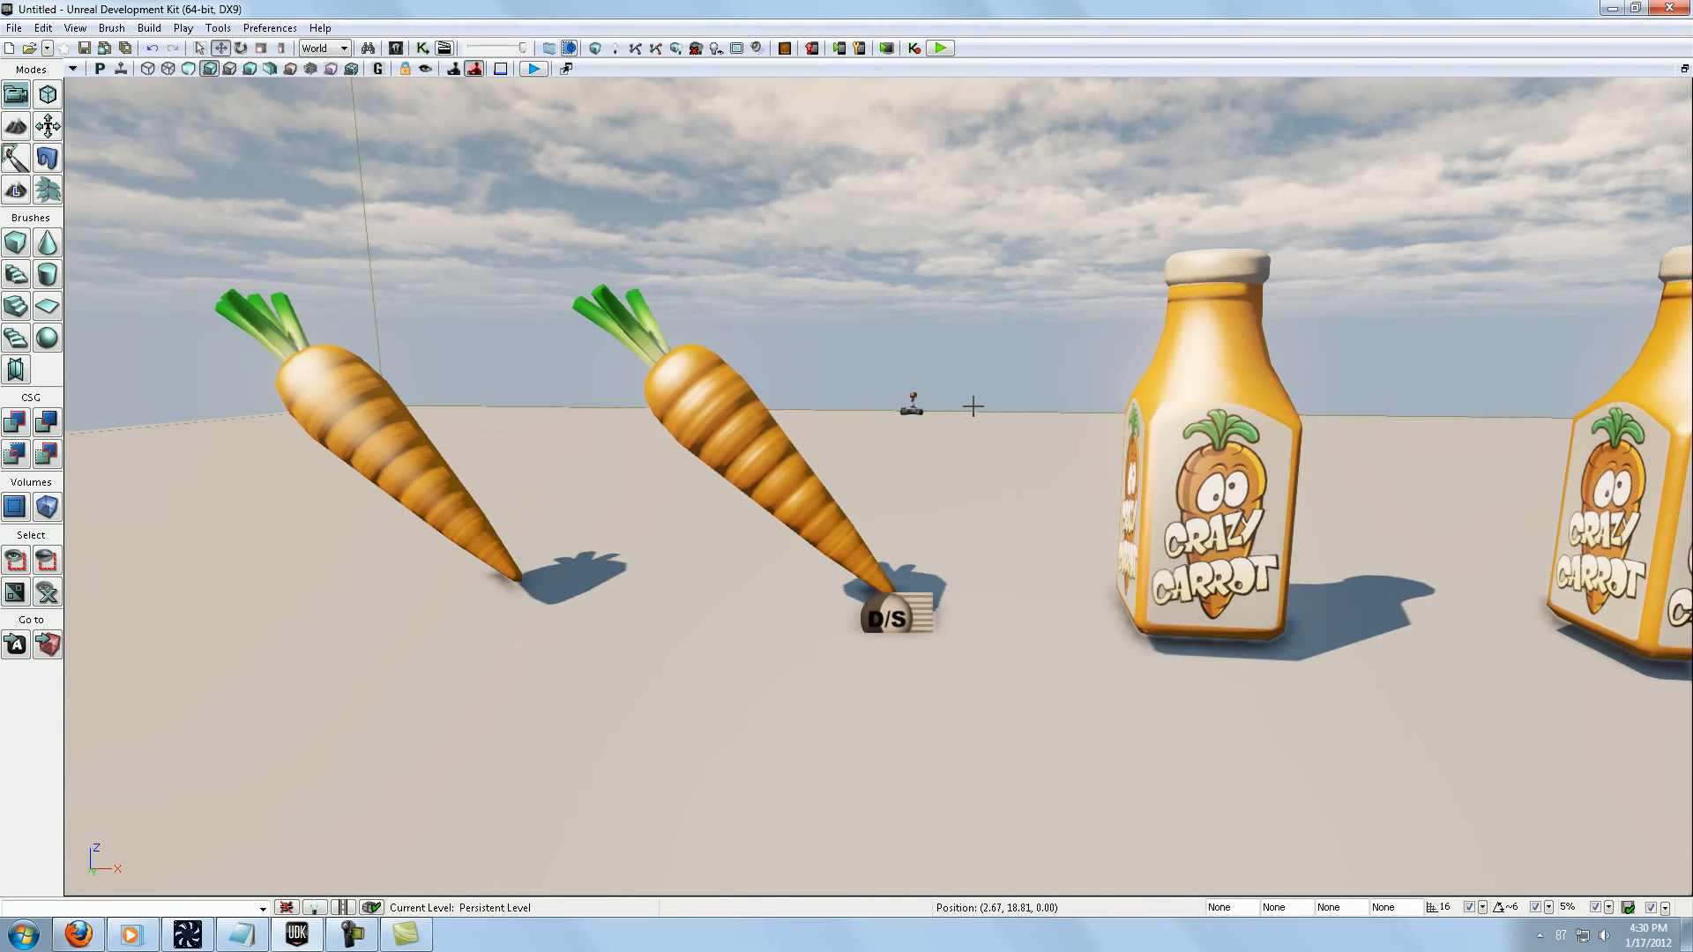
# Step: Open CustomLightingA_Mat from the Content Browser for editing
pyautogui.moveTo(717, 499); pyautogui.dragTo(717, 549, button='right')
pyautogui.moveTo(718, 548); pyautogui.dragTo(728, 485)
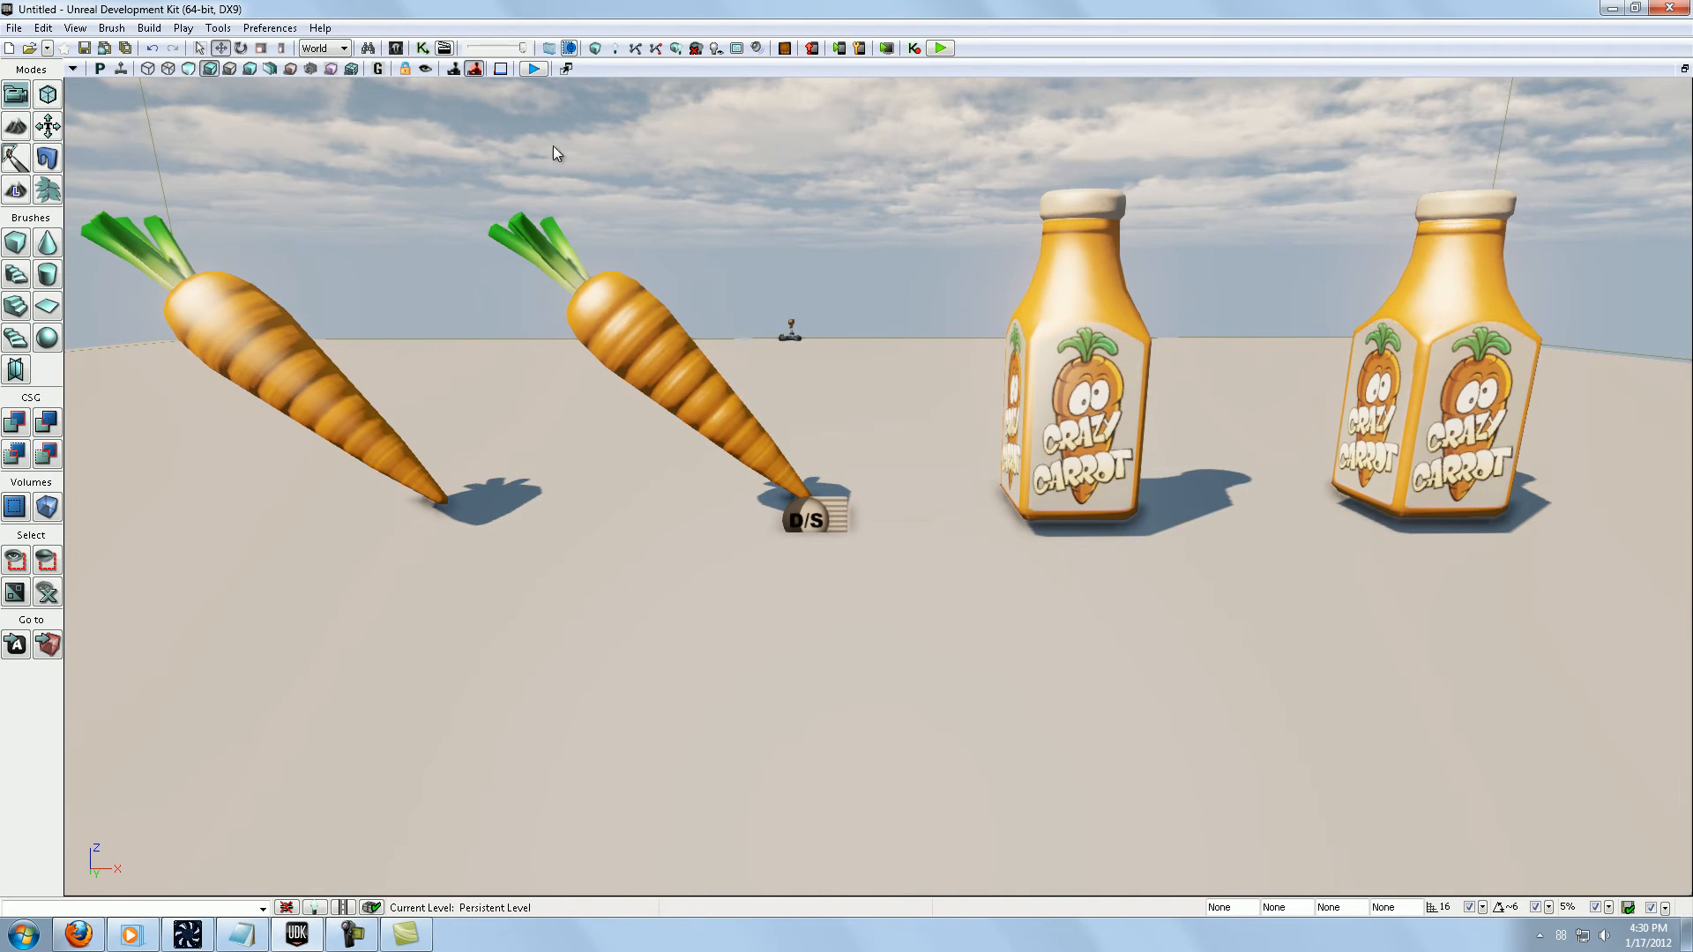
pyautogui.click(396, 48)
pyautogui.doubleClick(1123, 462)
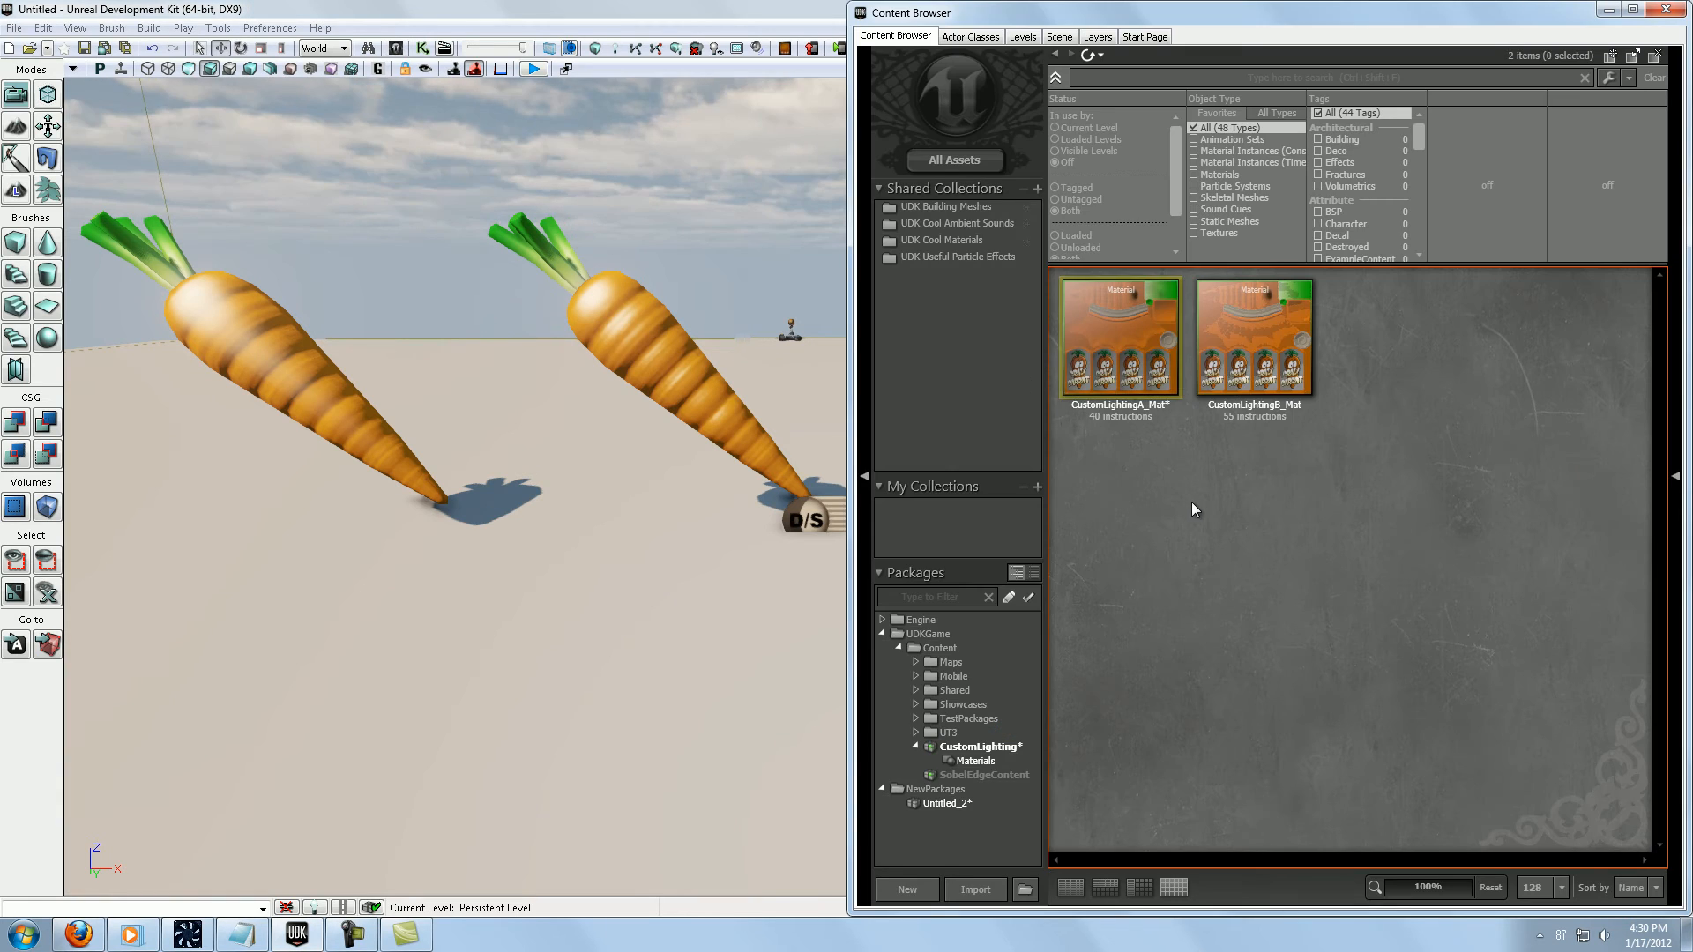
# Step: Widen the Diffuse comment box and move the Dot, Light Vector and Normal Map nodes away from the Constant Clamp
pyautogui.moveTo(1421, 424); pyautogui.dragTo(1511, 437)
pyautogui.click(1277, 389)
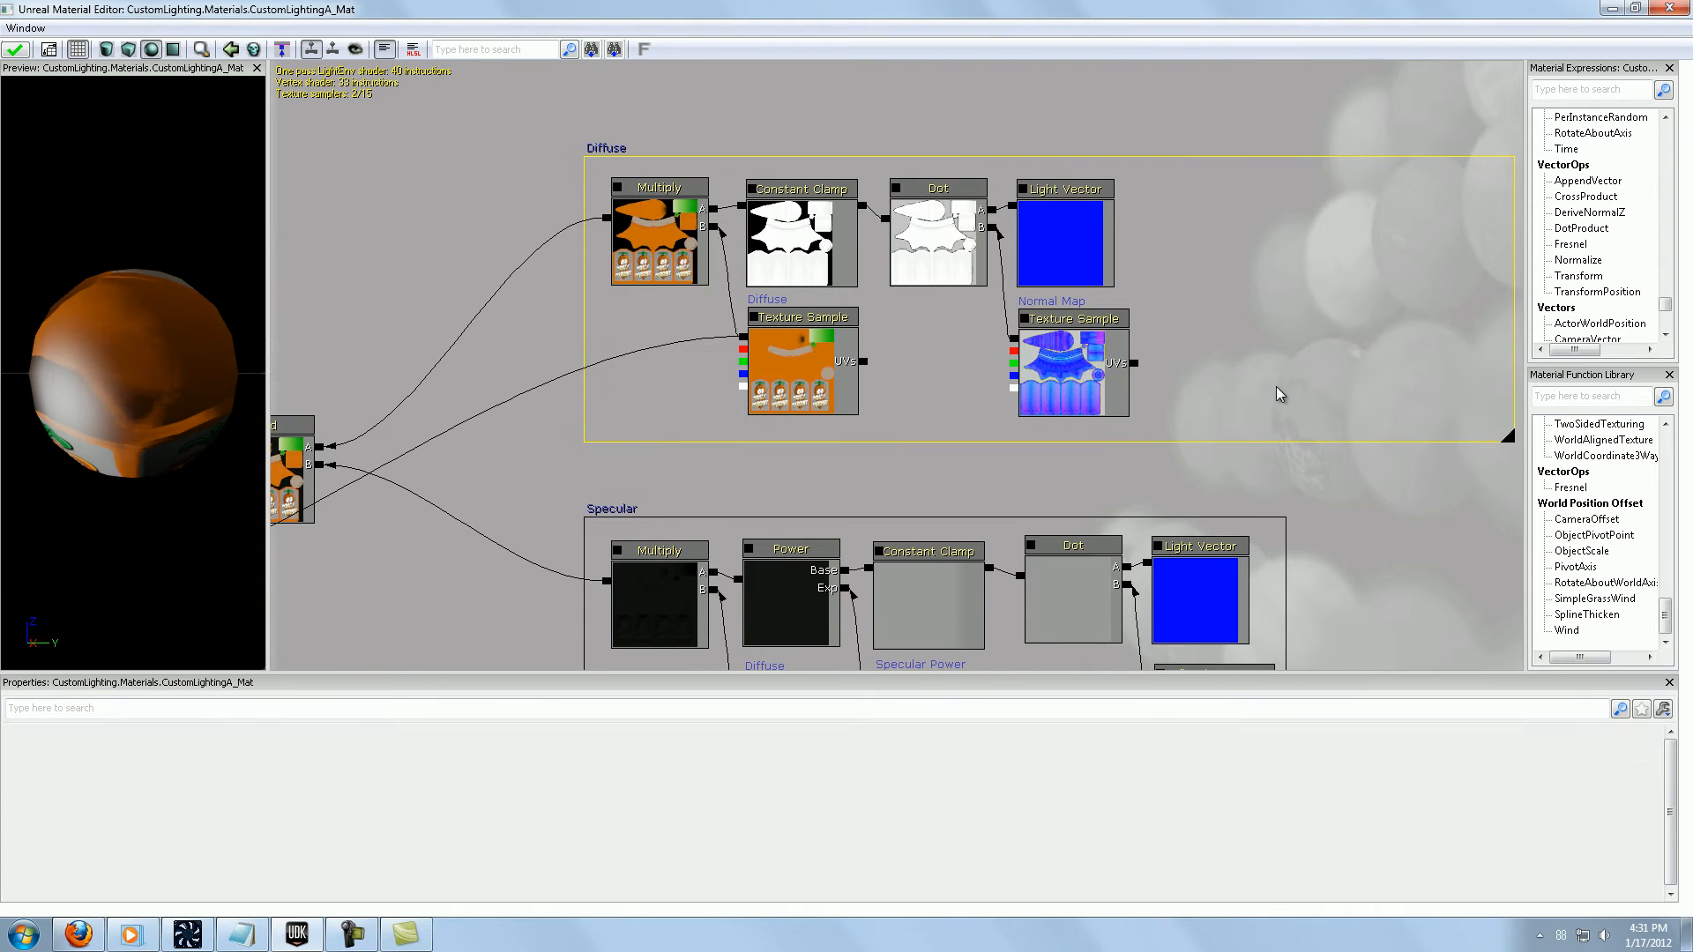
pyautogui.keyDown('ctrl'); pyautogui.keyDown('alt'); pyautogui.moveTo(1300, 415); pyautogui.dragTo(948, 225); pyautogui.keyUp('alt'); pyautogui.keyUp('ctrl')
pyautogui.click(1341, 339)
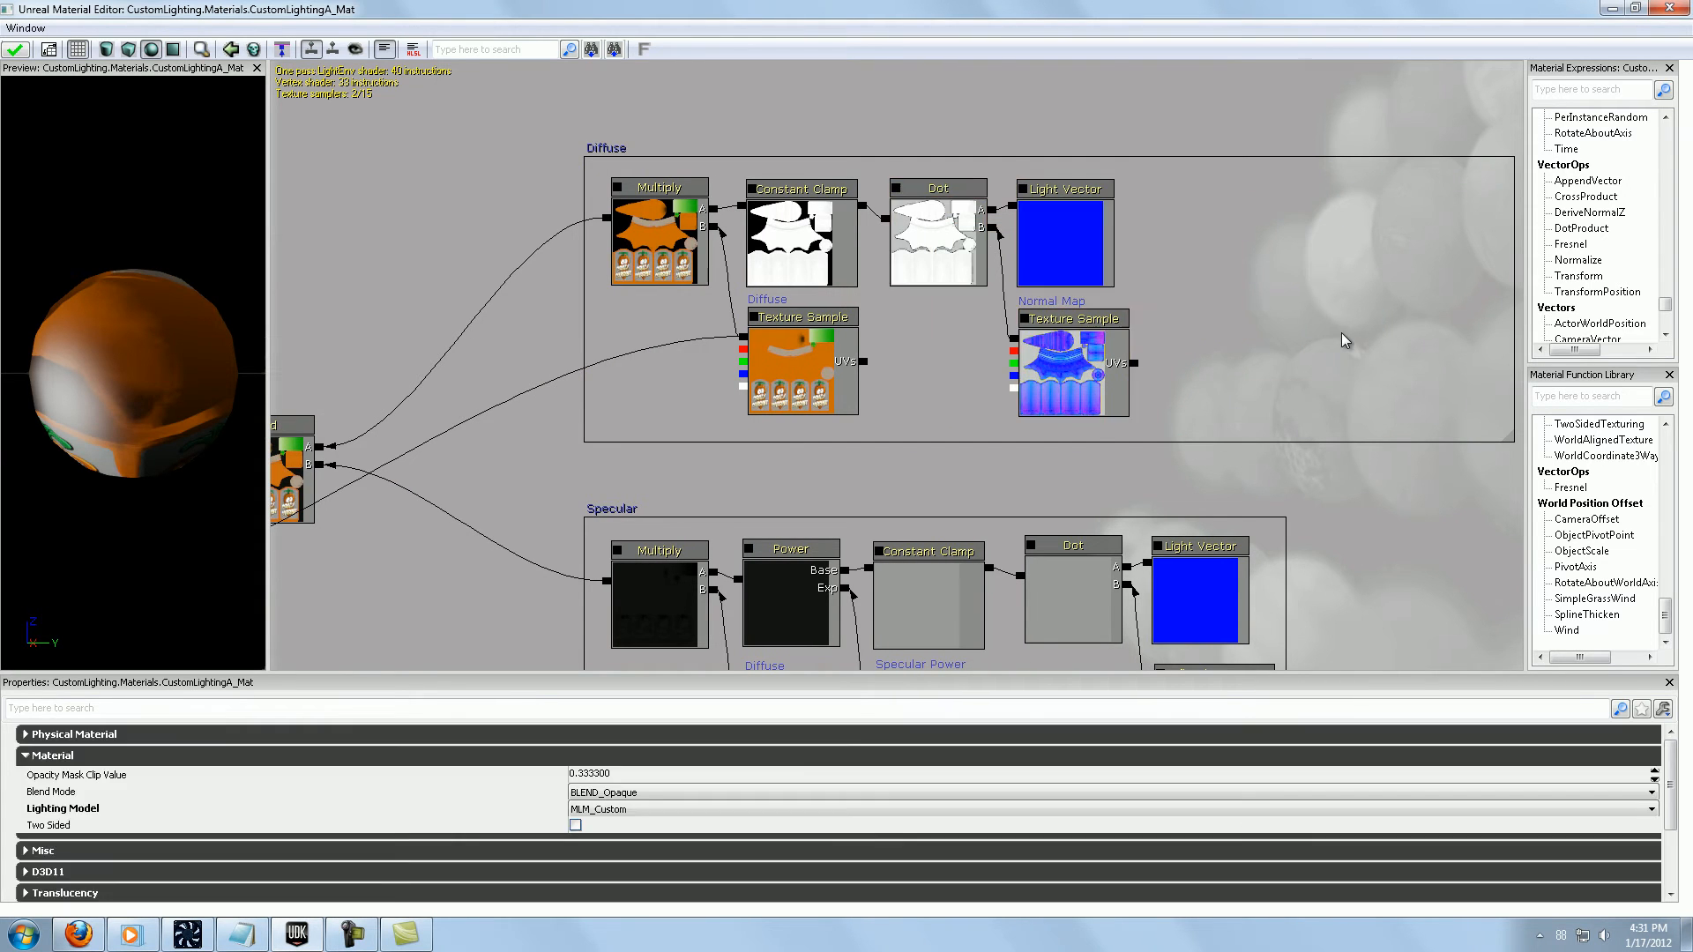
pyautogui.keyDown('ctrl'); pyautogui.keyDown('alt'); pyautogui.moveTo(1226, 407); pyautogui.dragTo(1327, 244); pyautogui.keyUp('alt'); pyautogui.keyUp('ctrl')
pyautogui.click(1121, 272)
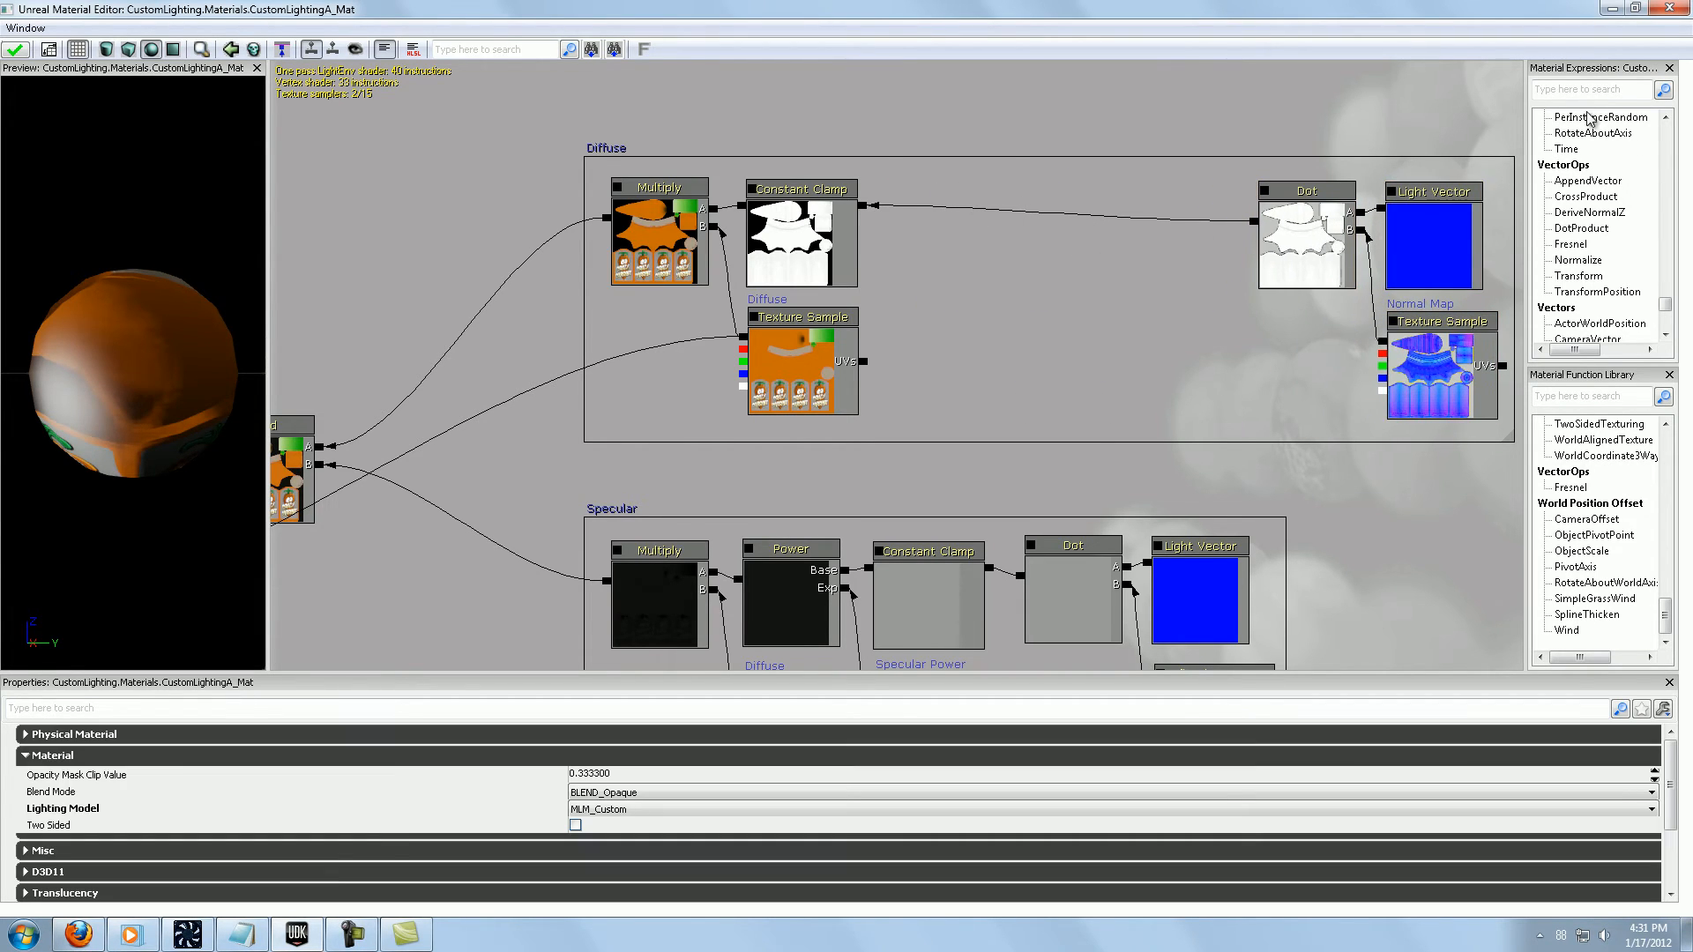
# Step: Insert a Ceil node between the Dot and Constant Clamp nodes in the Diffuse group and check the preview sphere's shading
pyautogui.click(1594, 91)
pyautogui.write('ceil')
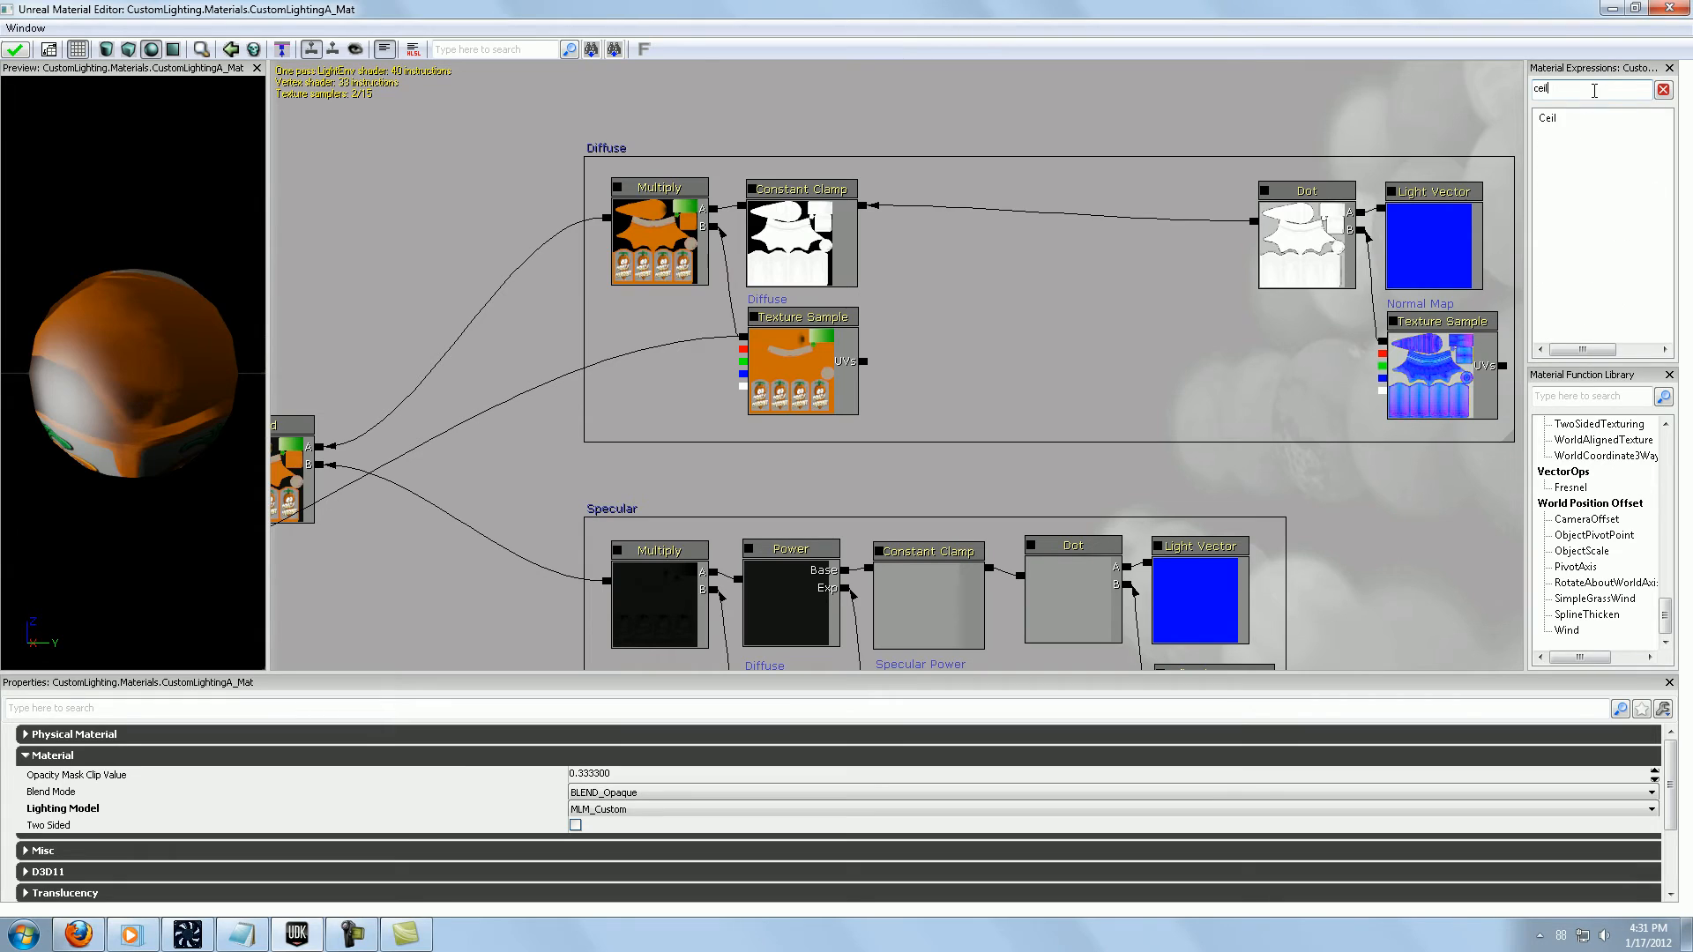
pyautogui.moveTo(1553, 113); pyautogui.dragTo(1049, 235)
pyautogui.moveTo(1254, 221); pyautogui.dragTo(1109, 207)
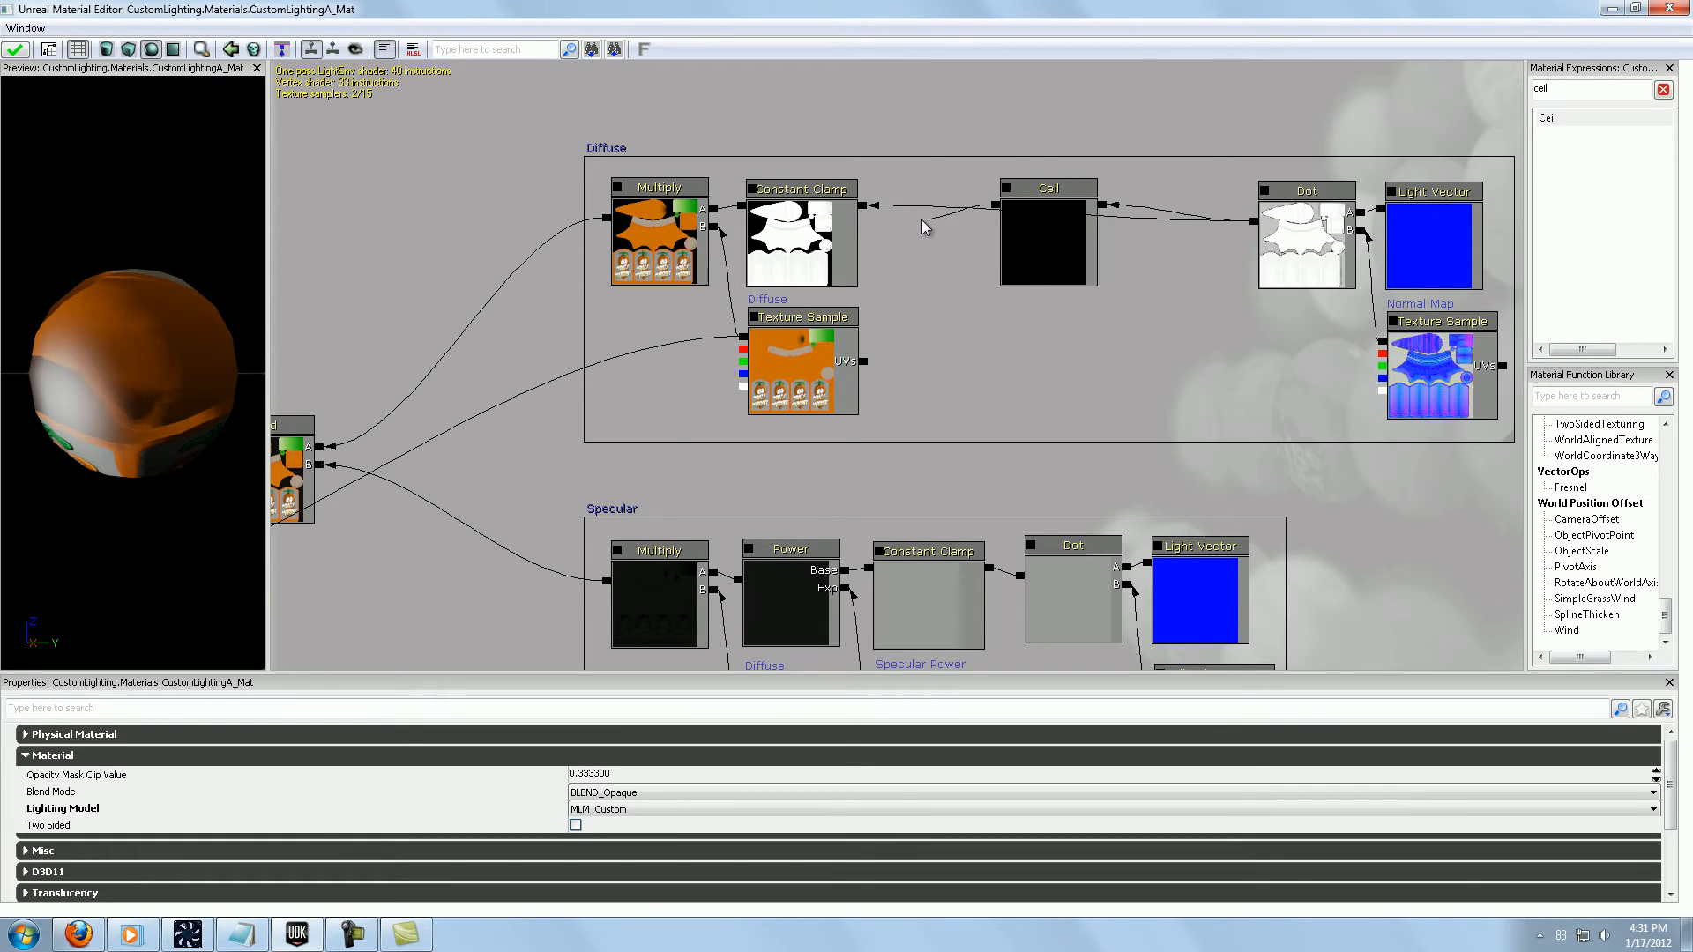
pyautogui.moveTo(924, 226)
pyautogui.mouseDown()
pyautogui.moveTo(940, 236)
pyautogui.moveTo(867, 206)
pyautogui.mouseUp()
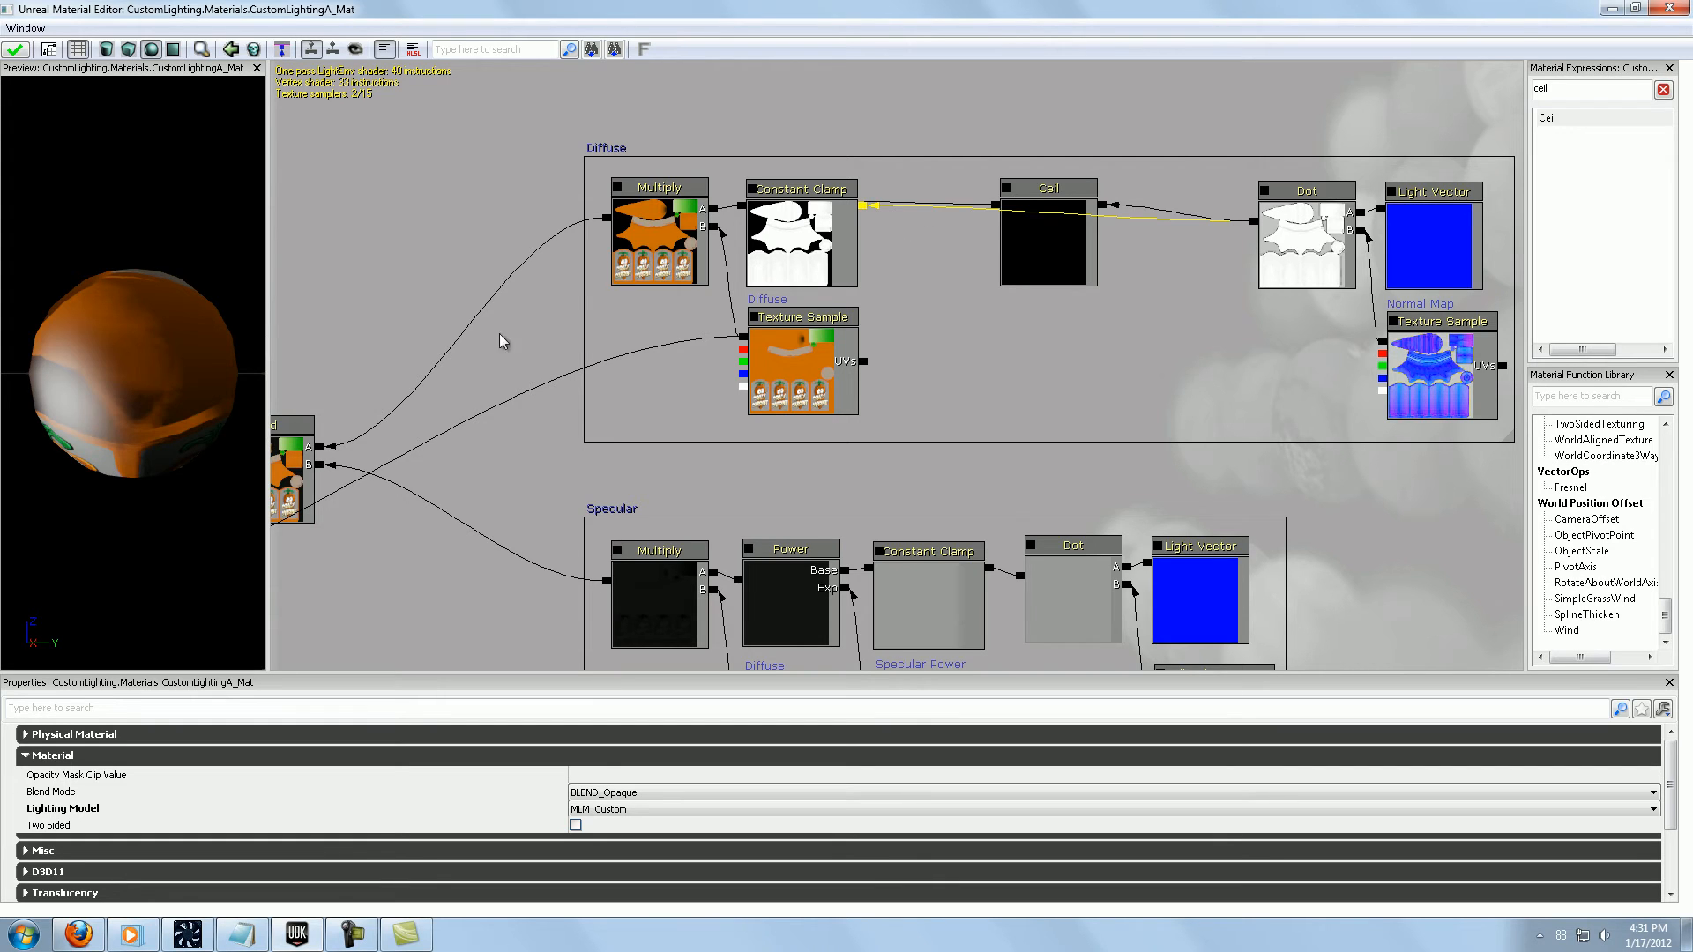
pyautogui.moveTo(113, 429)
pyautogui.mouseDown()
pyautogui.moveTo(176, 370)
pyautogui.moveTo(208, 371)
pyautogui.moveTo(189, 401)
pyautogui.mouseUp()
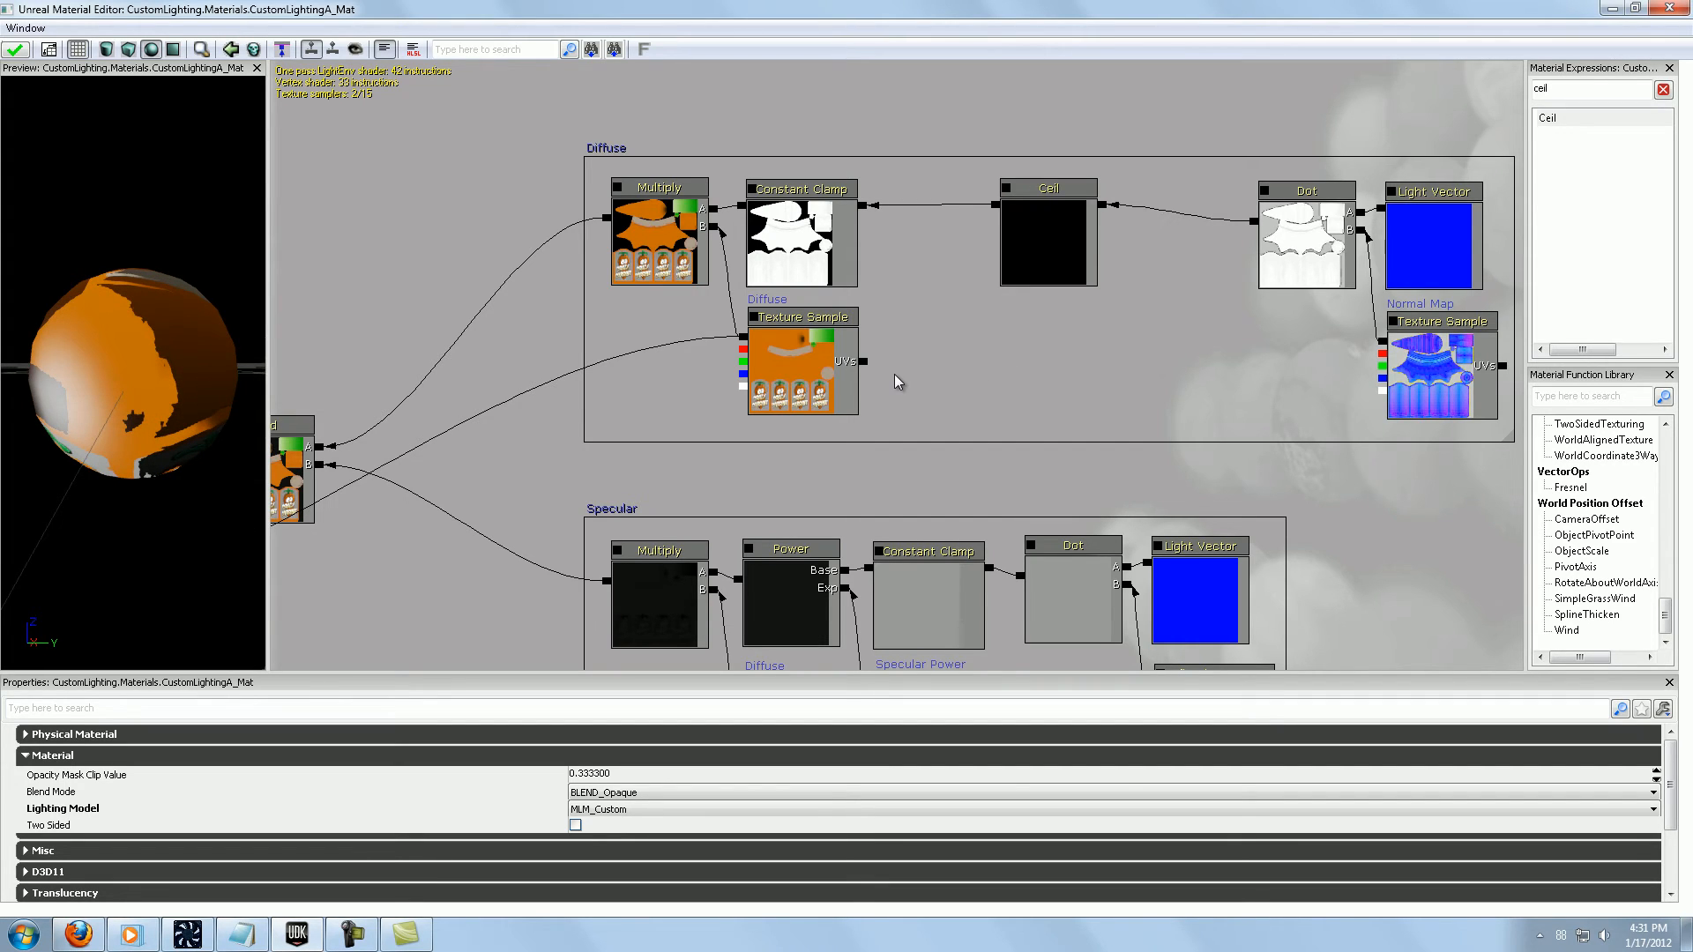
# Step: Add a Multiply node between the Ceil and Dot nodes, and a Divide node below the Ceil
pyautogui.moveTo(1142, 379); pyautogui.dragTo(1067, 386)
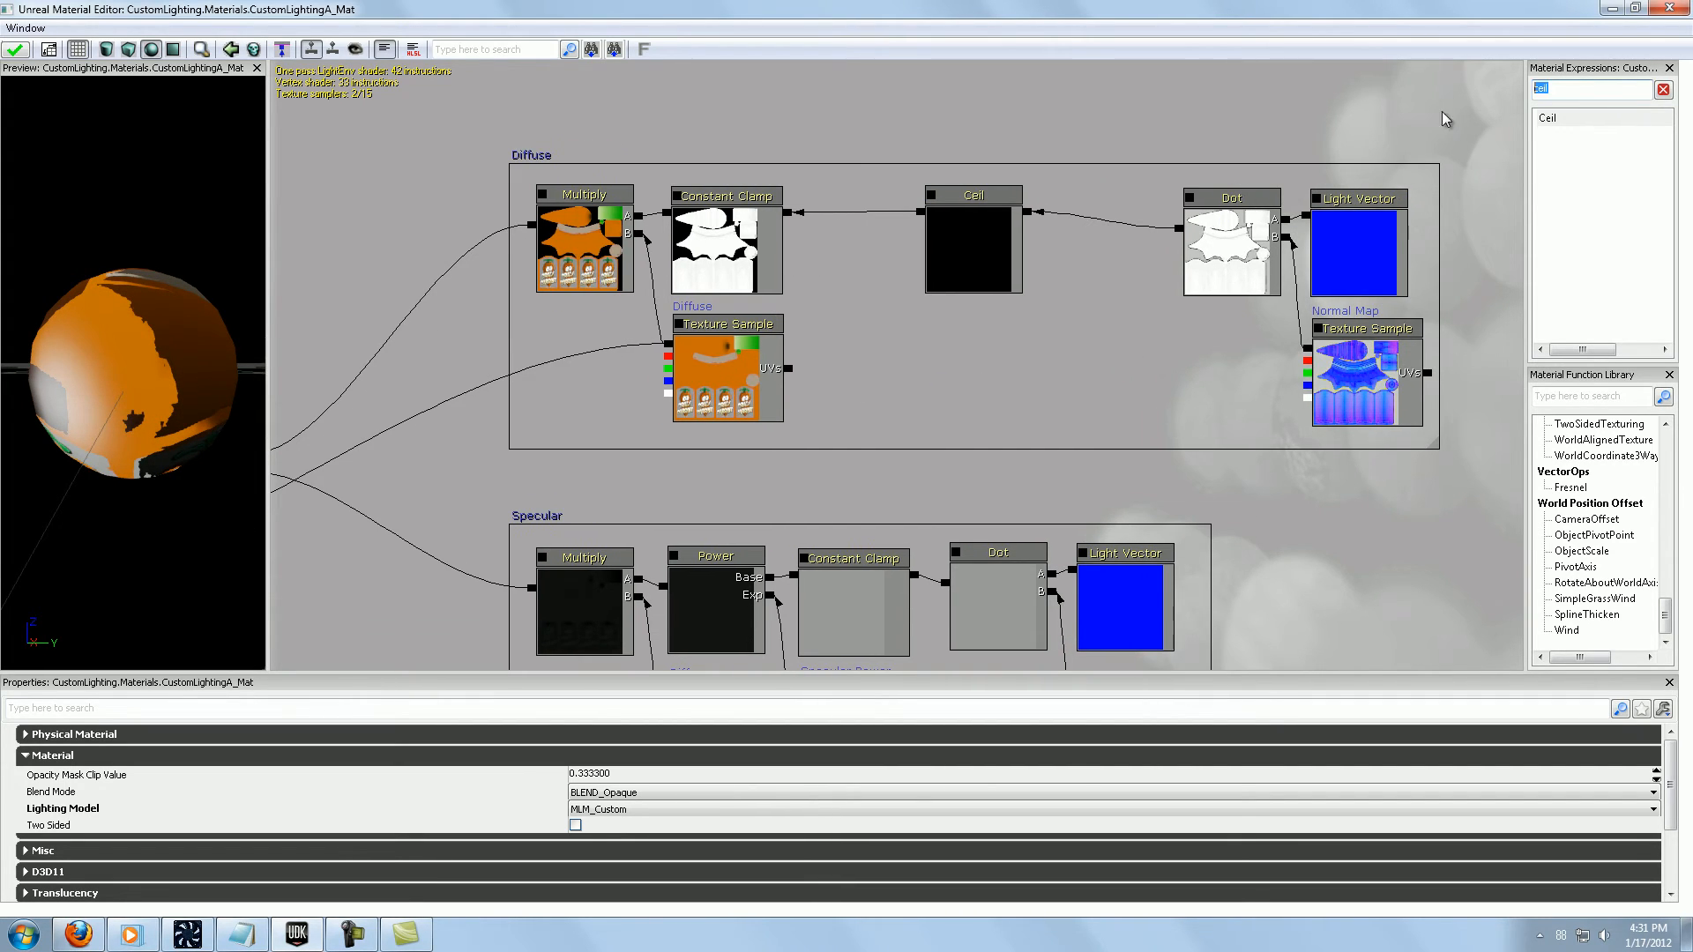
pyautogui.moveTo(1204, 353); pyautogui.dragTo(1190, 338)
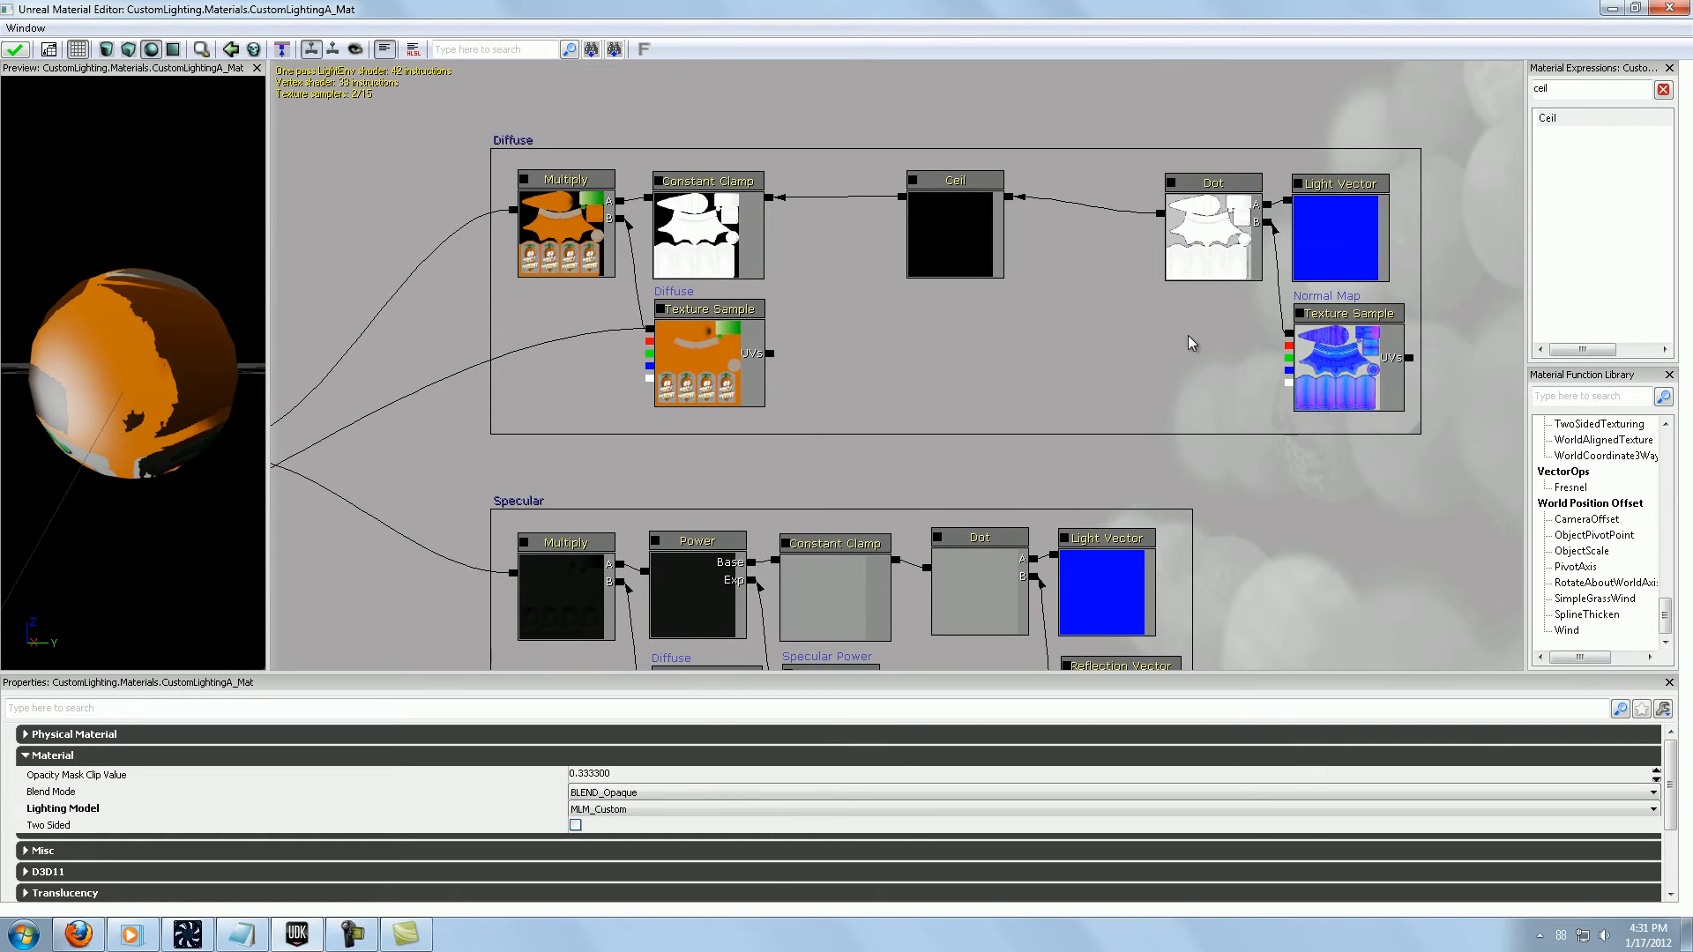
pyautogui.click(1065, 299)
pyautogui.moveTo(1100, 381); pyautogui.dragTo(1090, 256)
pyautogui.moveTo(872, 318); pyautogui.dragTo(912, 311)
pyautogui.click(978, 325)
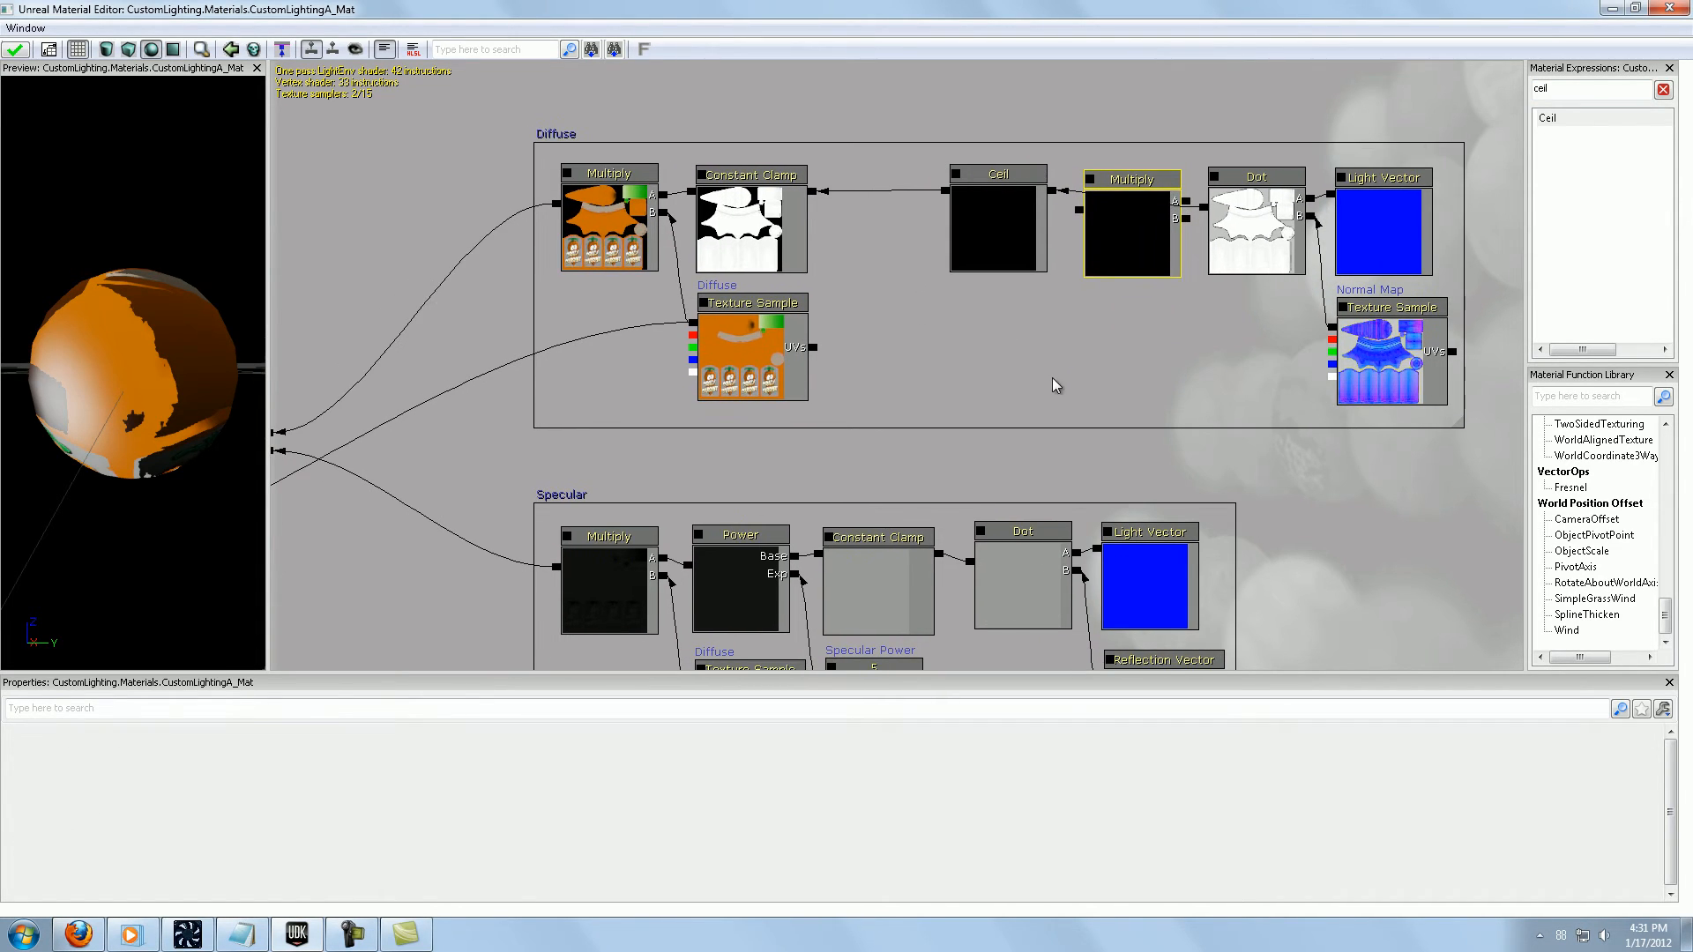
# Step: Widen the Diffuse comment box further and space out the Ceil, Multiply, Dot, Light Vector and Normal Map nodes
pyautogui.moveTo(1460, 424); pyautogui.dragTo(1519, 421)
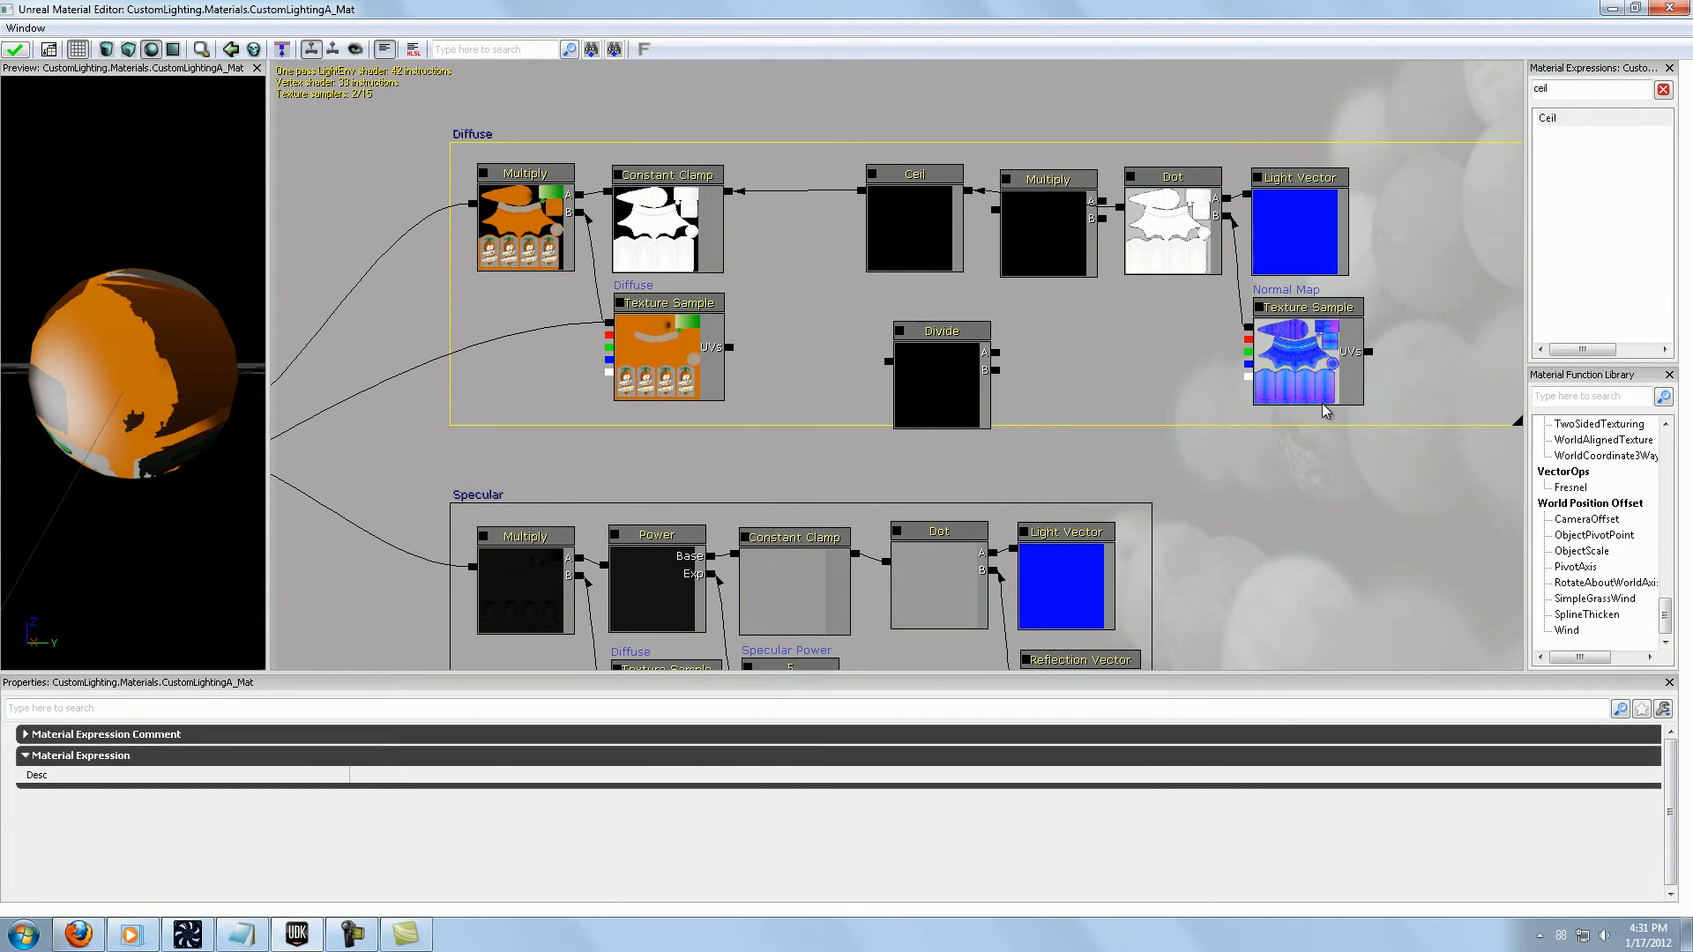
pyautogui.keyDown('ctrl'); pyautogui.keyDown('alt'); pyautogui.moveTo(1408, 408); pyautogui.dragTo(1204, 233); pyautogui.keyUp('alt'); pyautogui.keyUp('ctrl')
pyautogui.moveTo(946, 224); pyautogui.dragTo(1002, 228)
# Step: Chain Dot through Multiply's A input, Ceil and Divide's A input into the Constant Clamp, placing Divide beside Ceil
pyautogui.moveTo(1203, 234); pyautogui.dragTo(1223, 202)
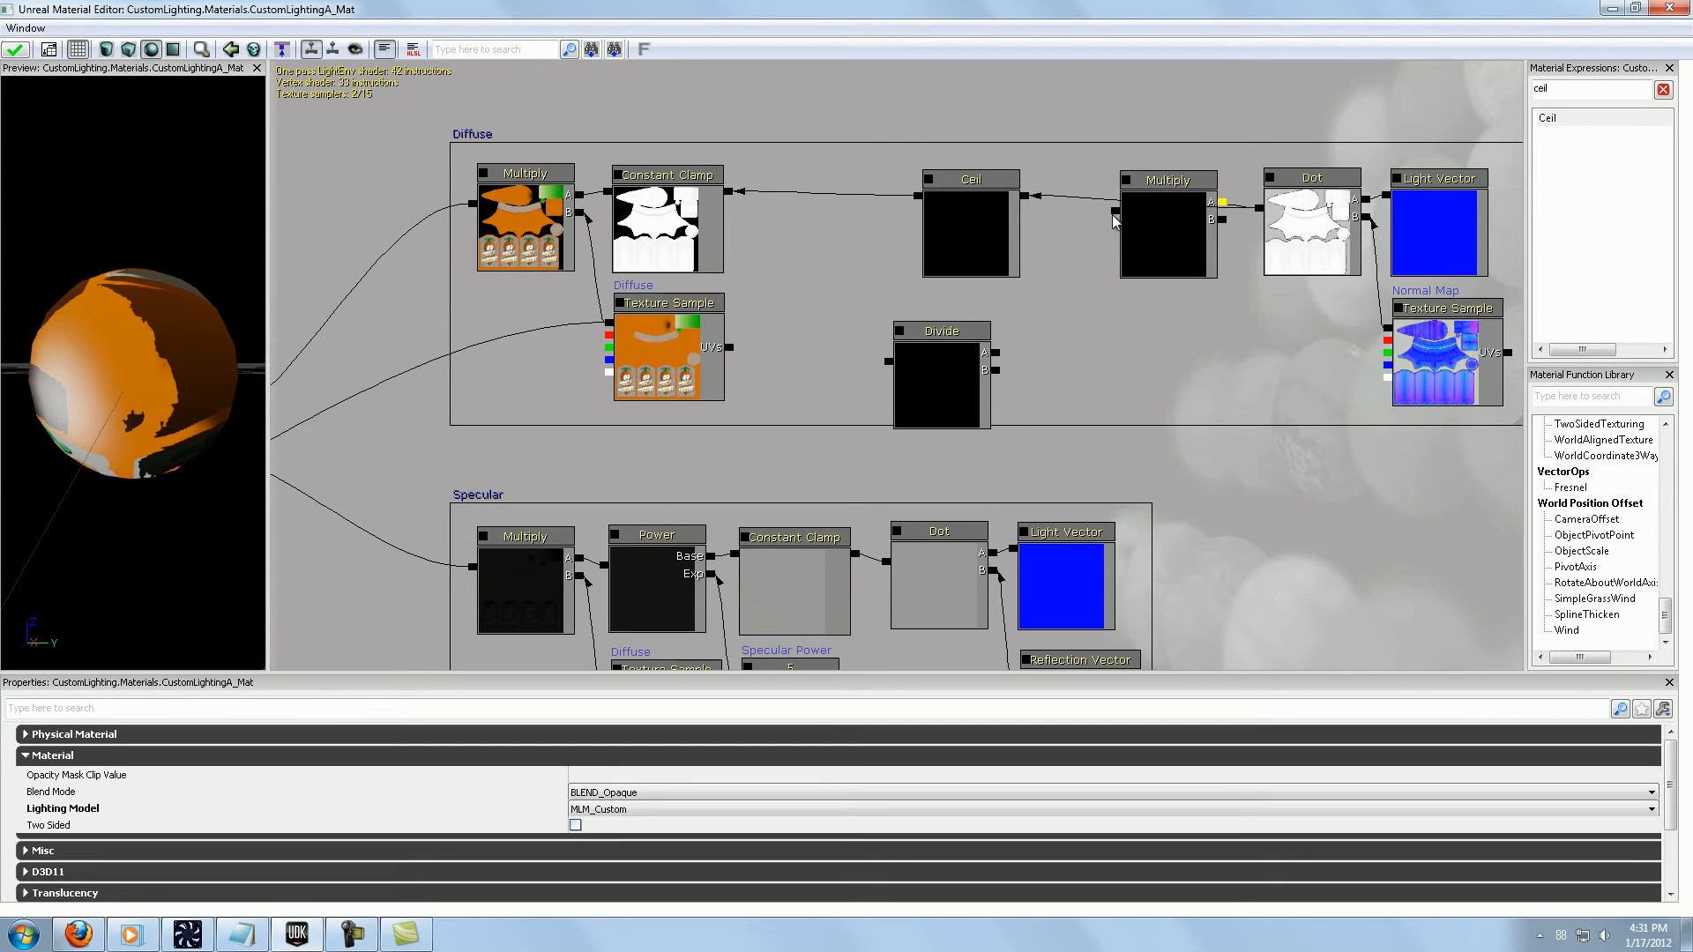
pyautogui.moveTo(967, 246); pyautogui.dragTo(989, 252)
pyautogui.moveTo(939, 360); pyautogui.dragTo(836, 208)
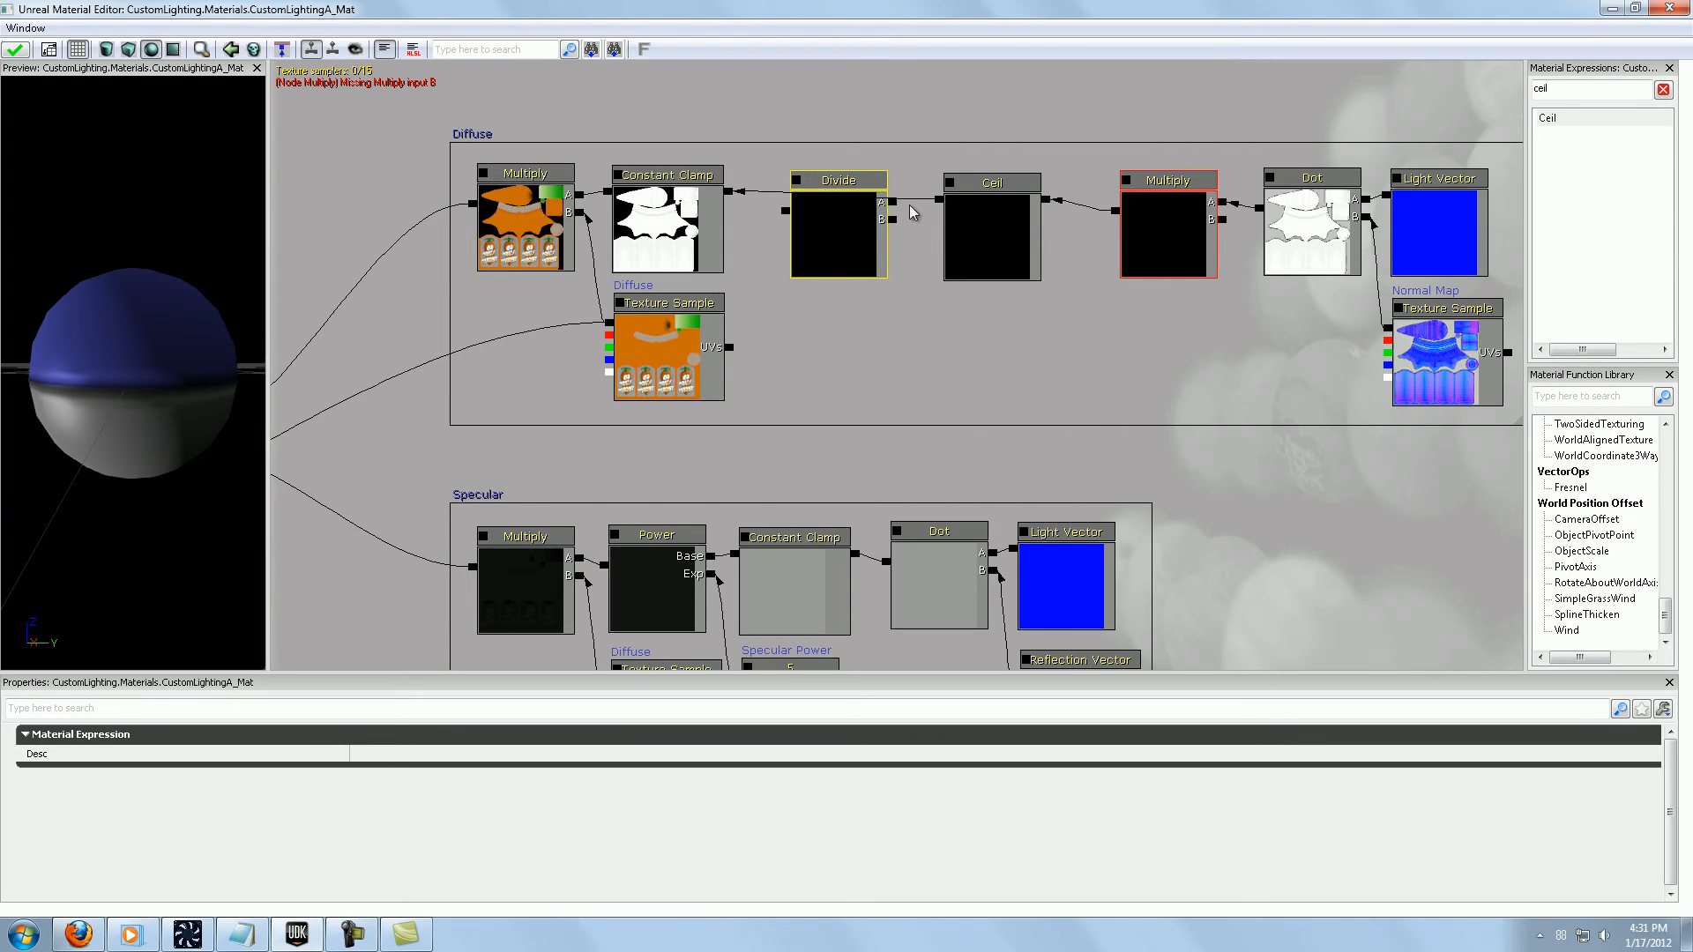
pyautogui.click(906, 210)
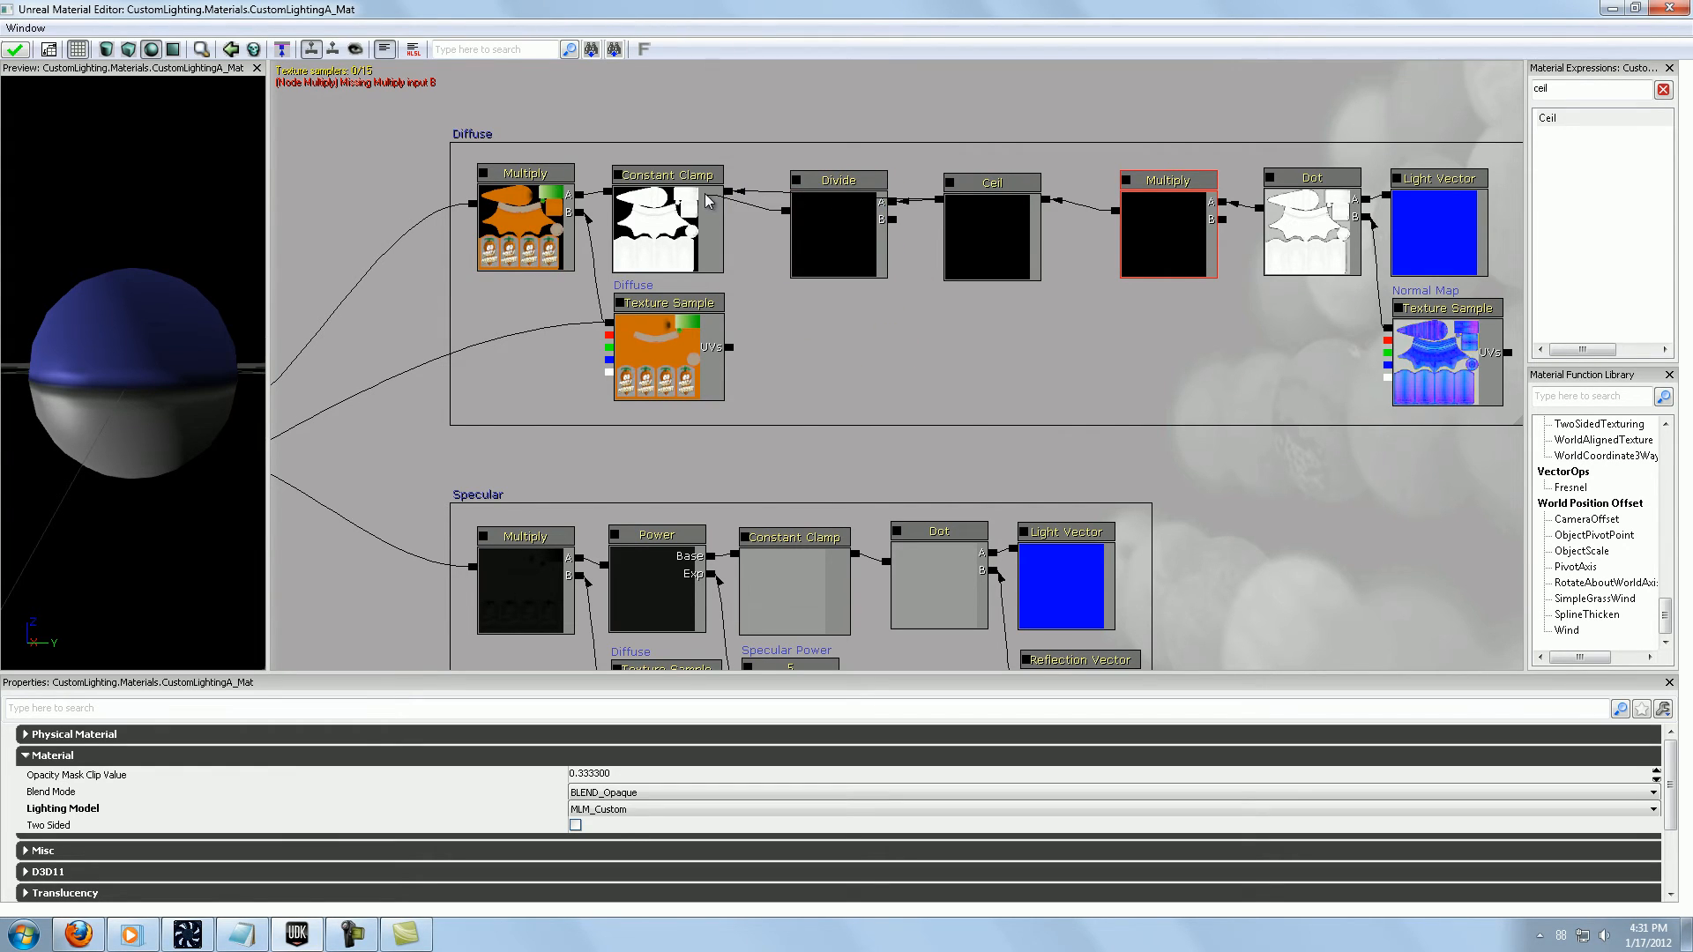
pyautogui.moveTo(705, 194); pyautogui.dragTo(730, 191)
# Step: Feed a Constant with value 2 into the B inputs of Multiply and Divide, and check the banding on the preview sphere
pyautogui.moveTo(1156, 358); pyautogui.dragTo(1154, 220)
pyautogui.press('1')
pyautogui.click(1076, 356)
pyautogui.moveTo(1192, 315); pyautogui.dragTo(822, 214)
pyautogui.click(1226, 346)
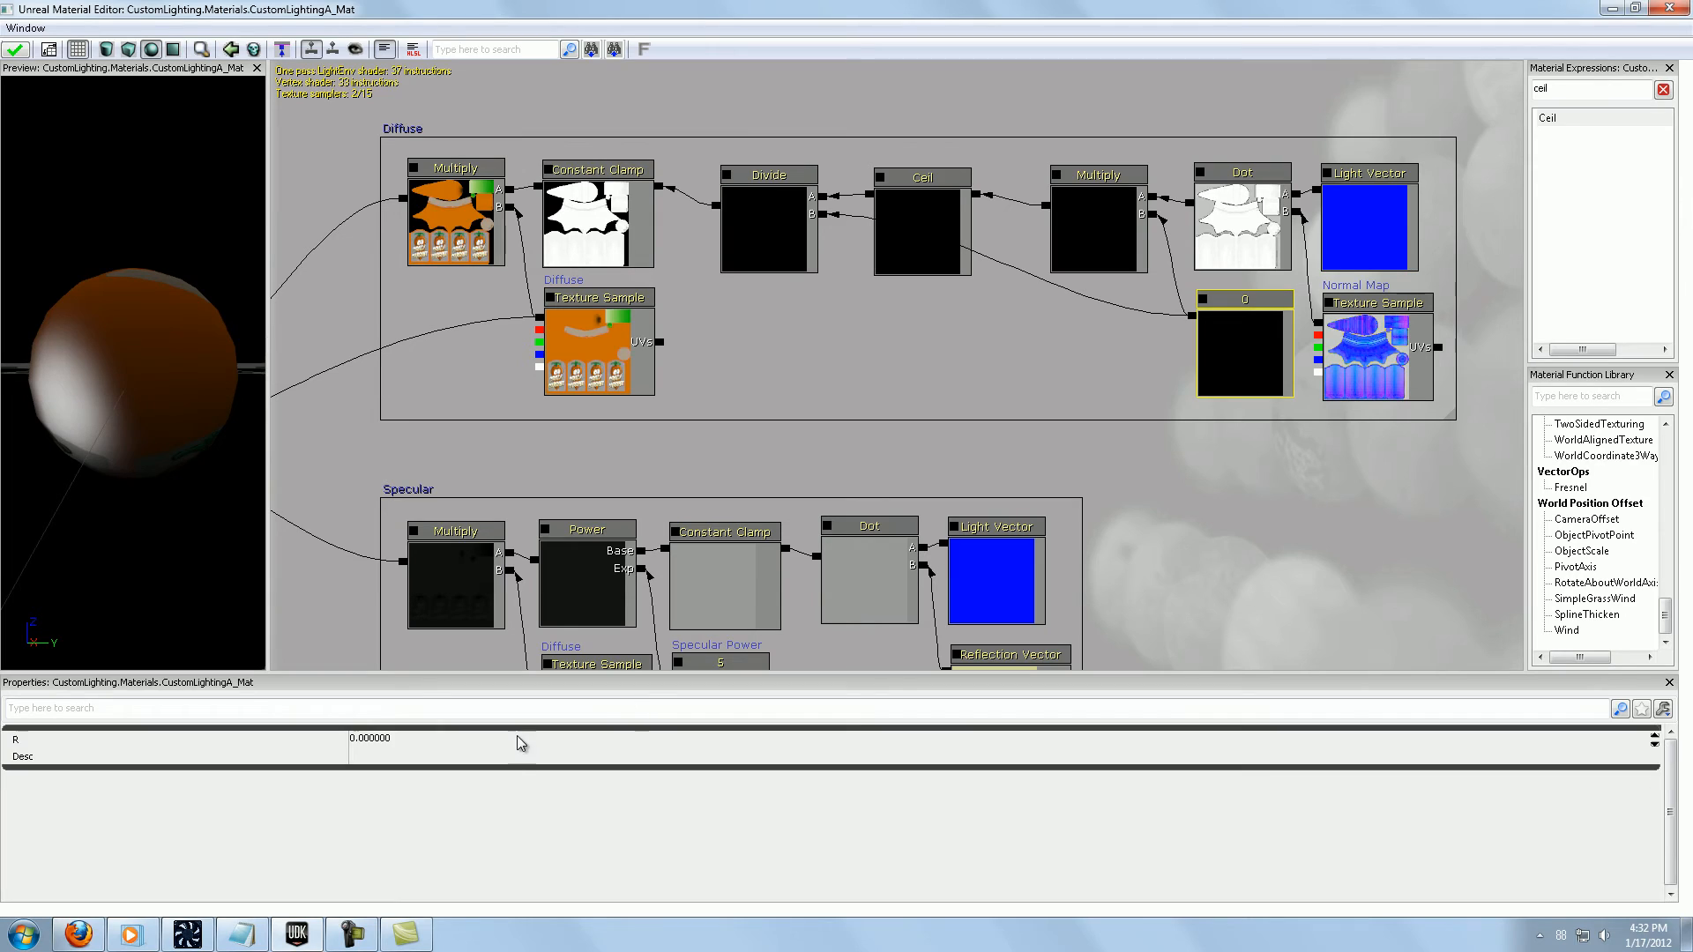
pyautogui.click(531, 737)
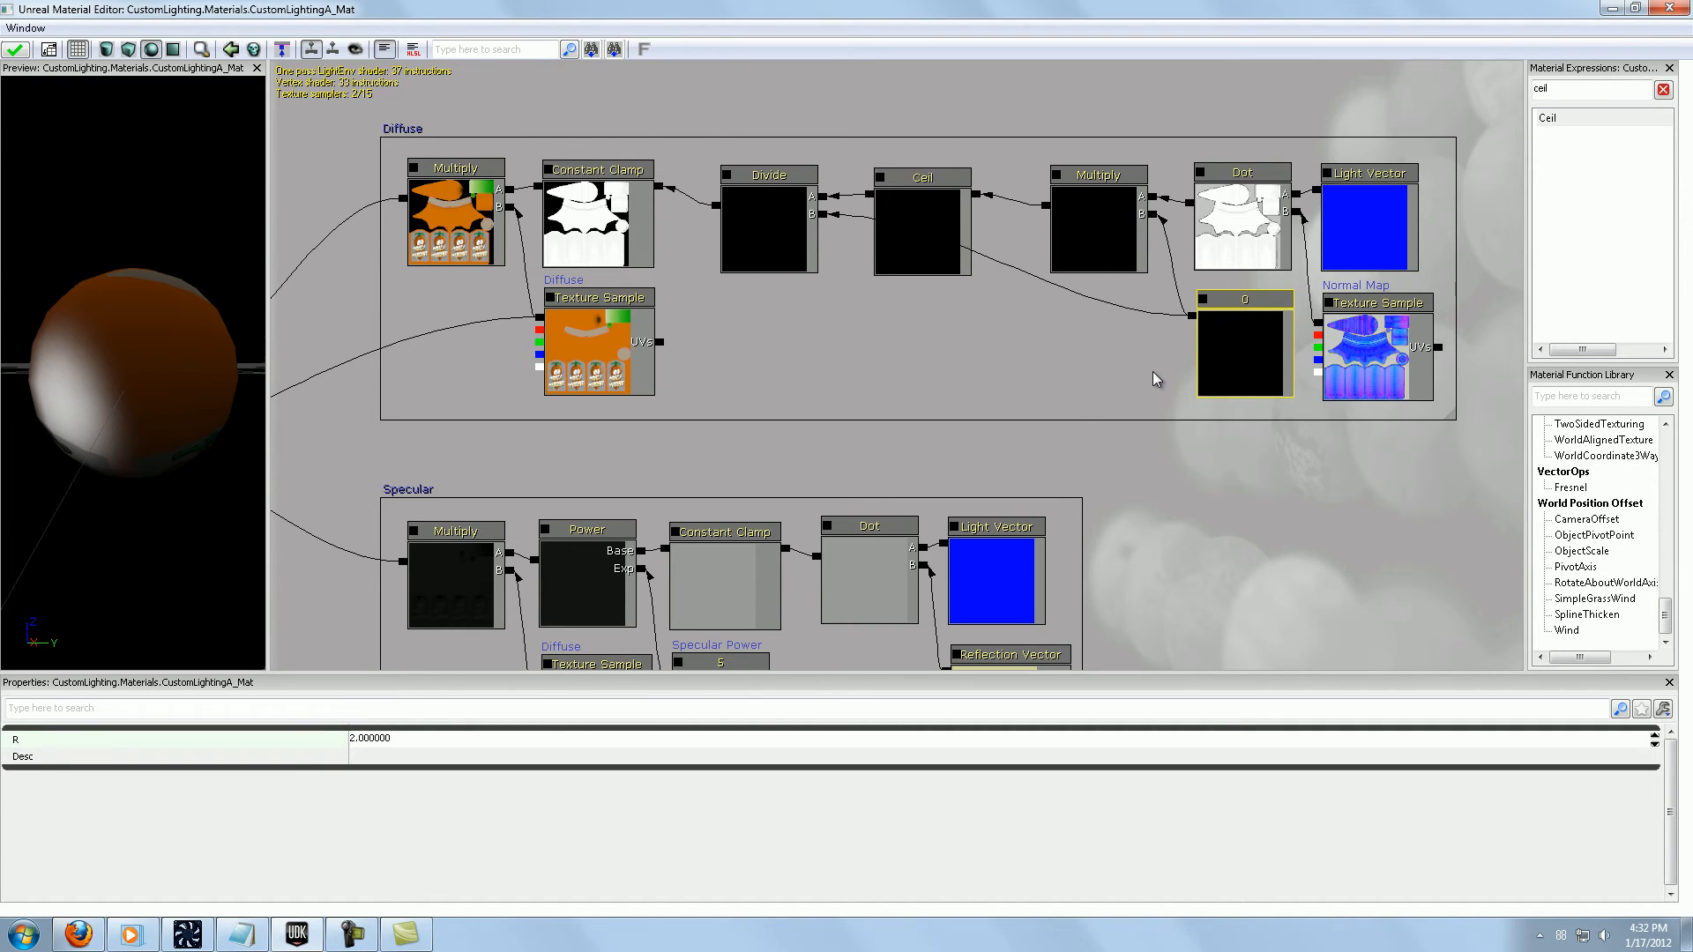
pyautogui.moveTo(209, 455)
pyautogui.mouseDown()
pyautogui.moveTo(124, 467)
pyautogui.moveTo(269, 484)
pyautogui.moveTo(3, 439)
pyautogui.moveTo(198, 445)
pyautogui.mouseUp()
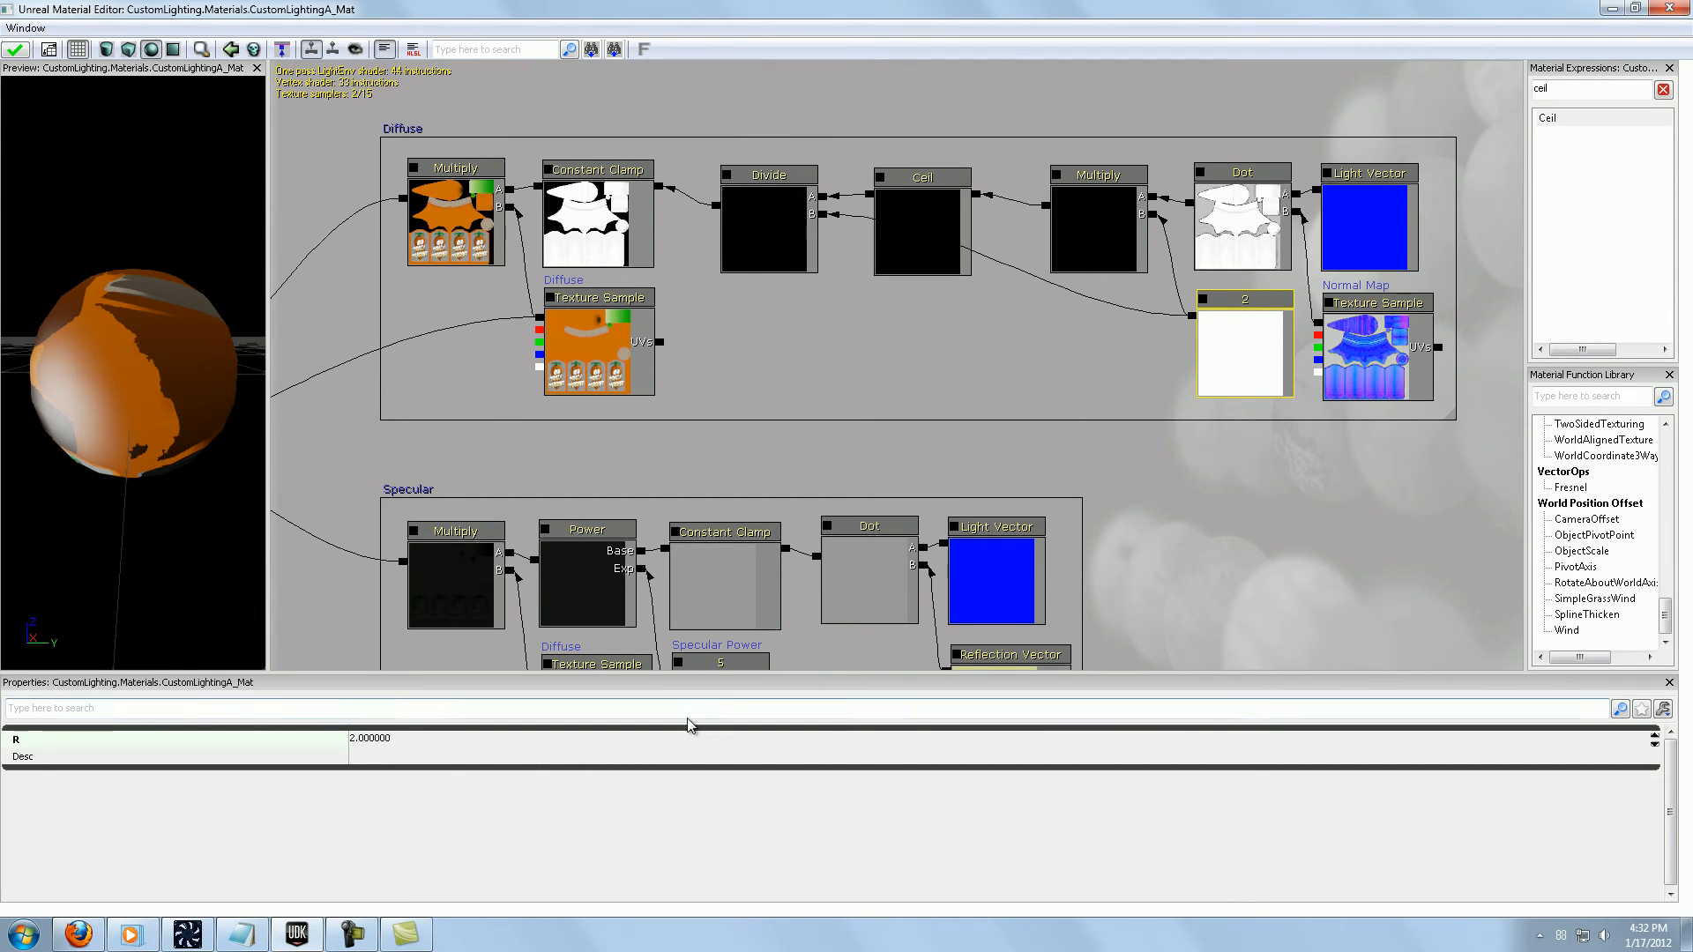
# Step: Set the Constant feeding Multiply and Divide to 4 and inspect the shading bands on the preview sphere
pyautogui.click(663, 738)
pyautogui.write('4')
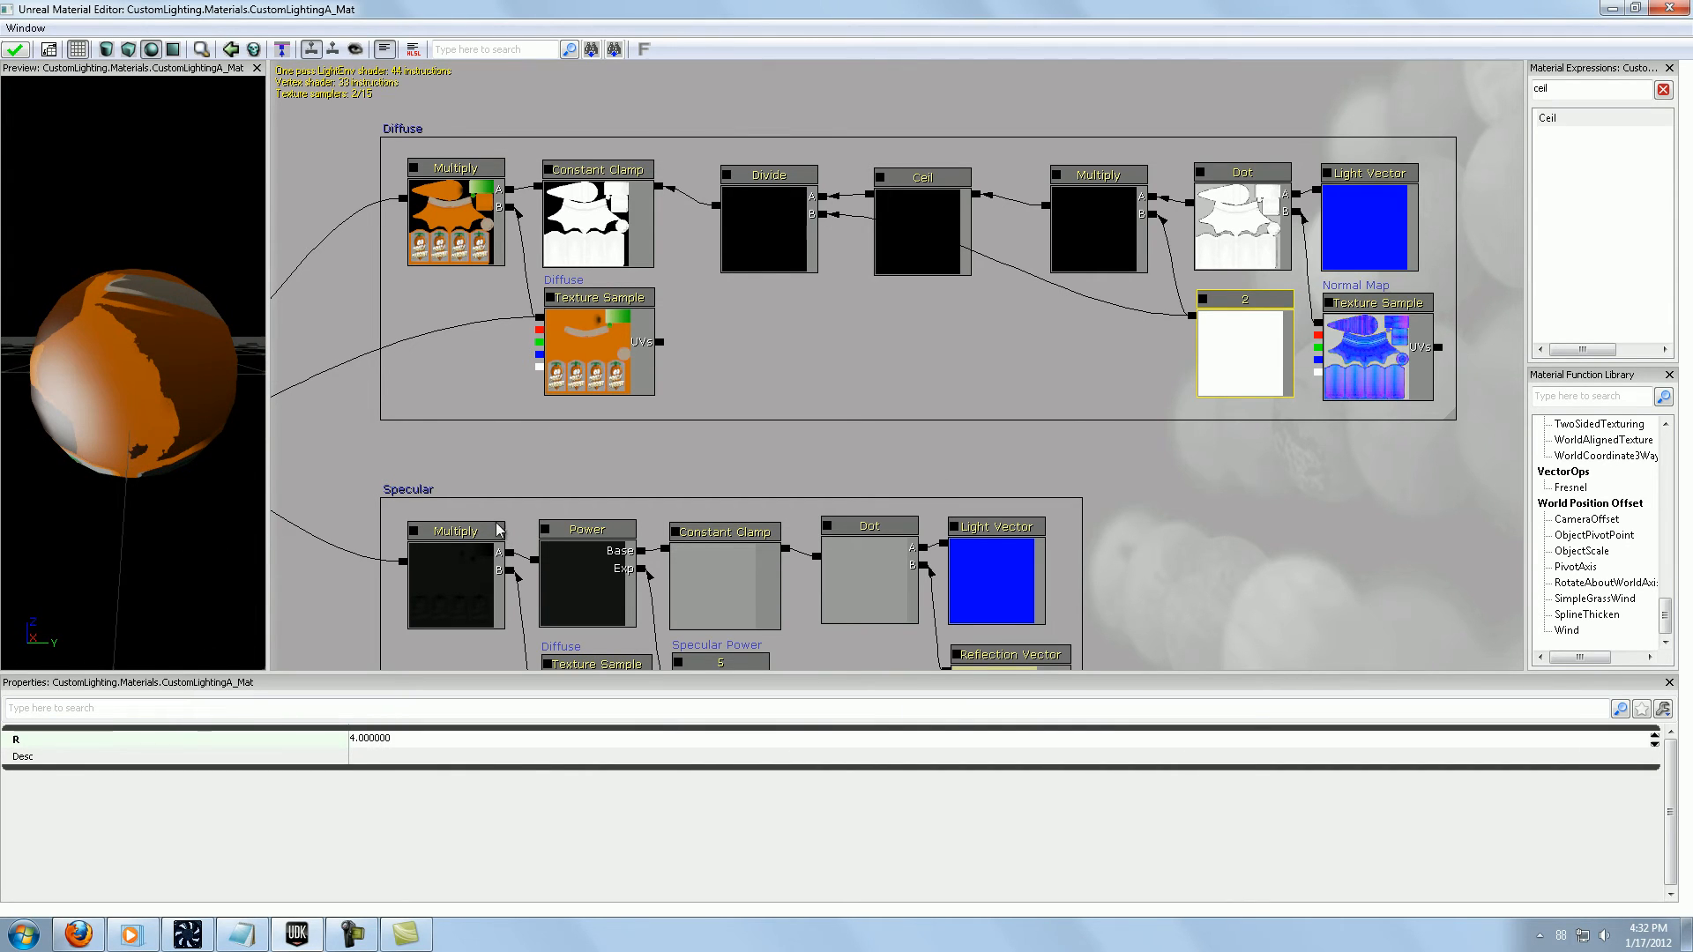
pyautogui.press('Return')
pyautogui.moveTo(199, 411); pyautogui.dragTo(159, 264)
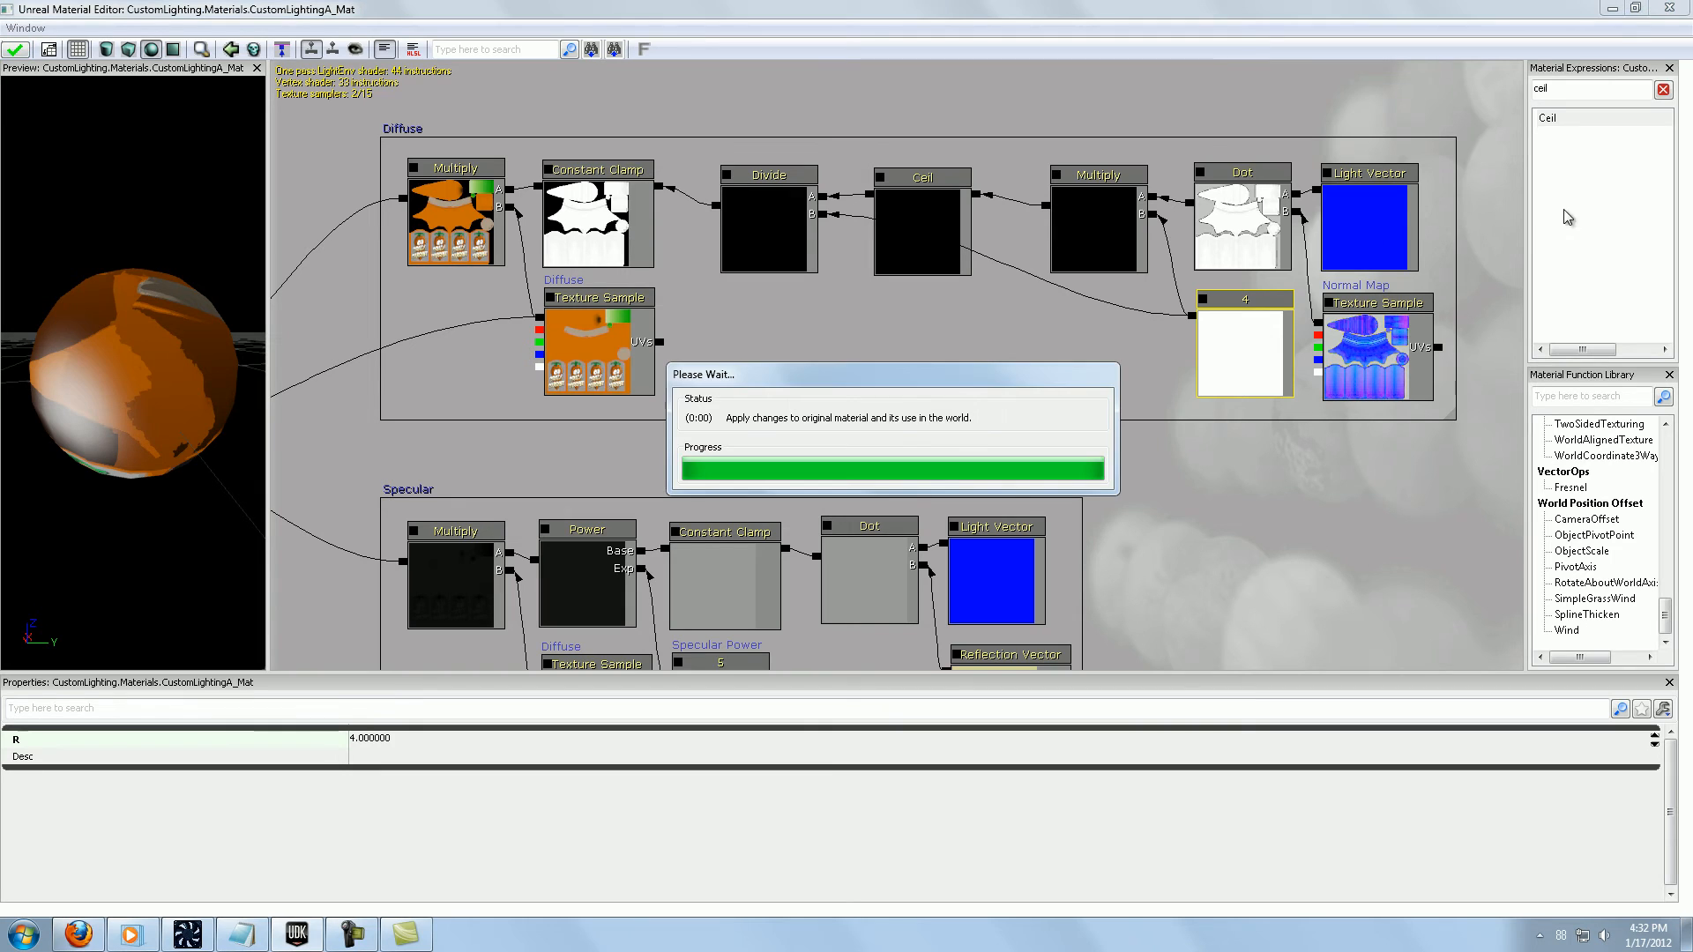
# Step: Apply the changes to CustomLightingA_Mat, close its editor and inspect the banded shading on the carrot in the level
pyautogui.click(1670, 9)
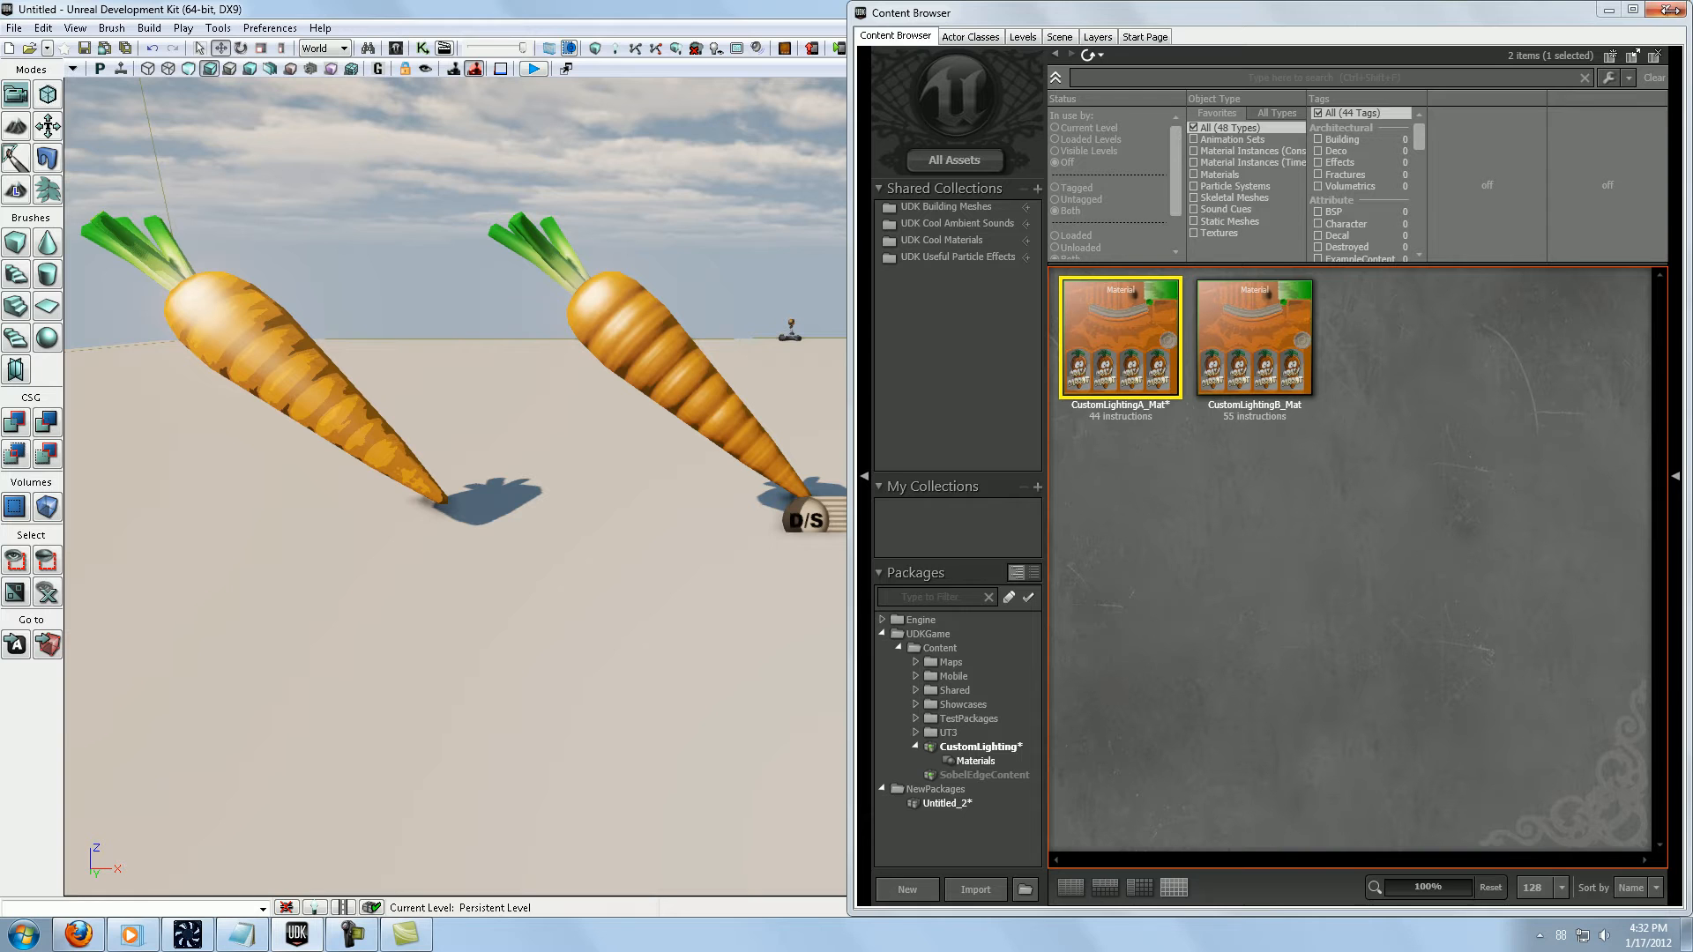
pyautogui.click(1666, 9)
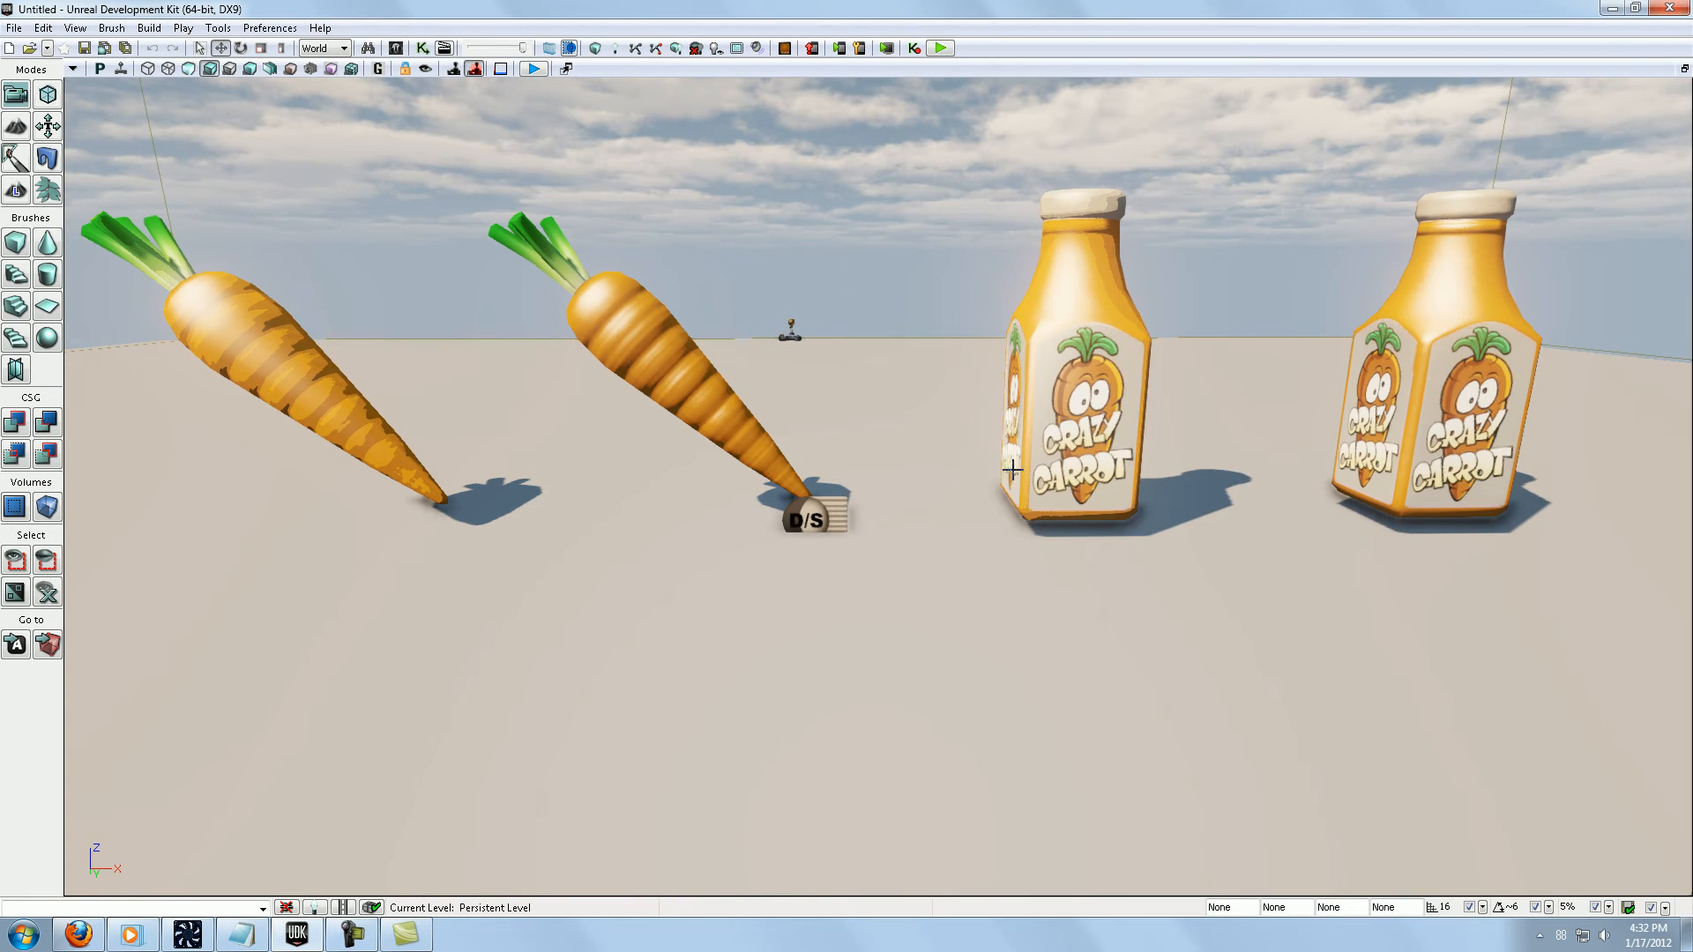
pyautogui.moveTo(1011, 468); pyautogui.dragTo(778, 124)
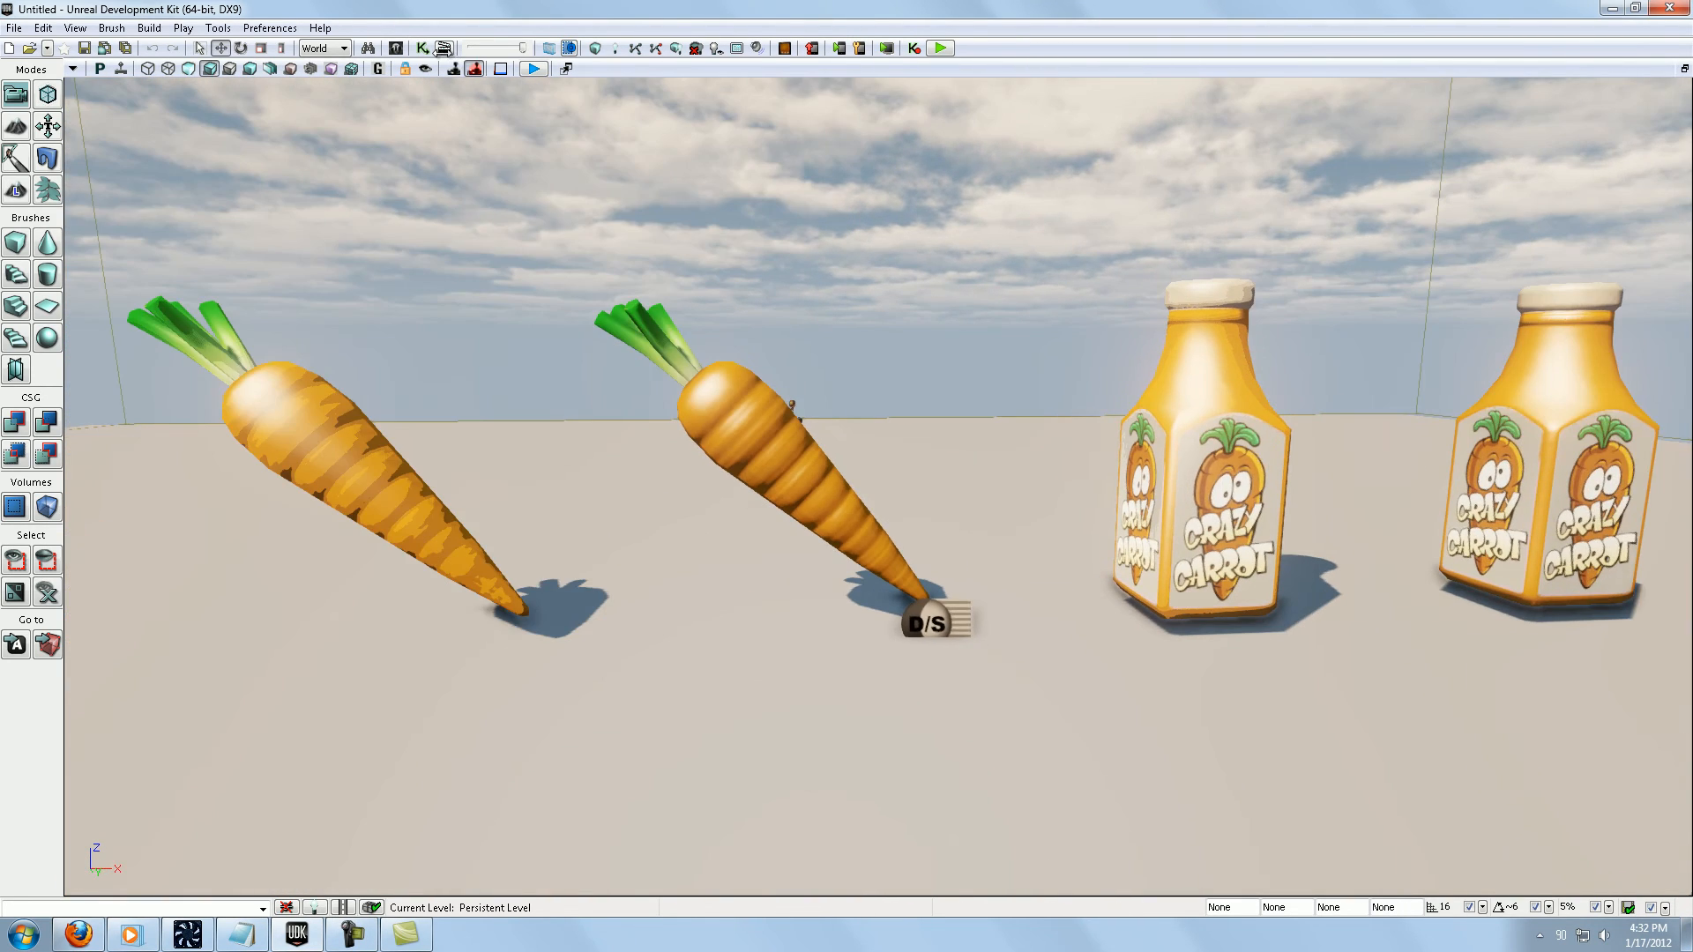
pyautogui.click(393, 48)
pyautogui.moveTo(768, 520); pyautogui.dragTo(461, 540)
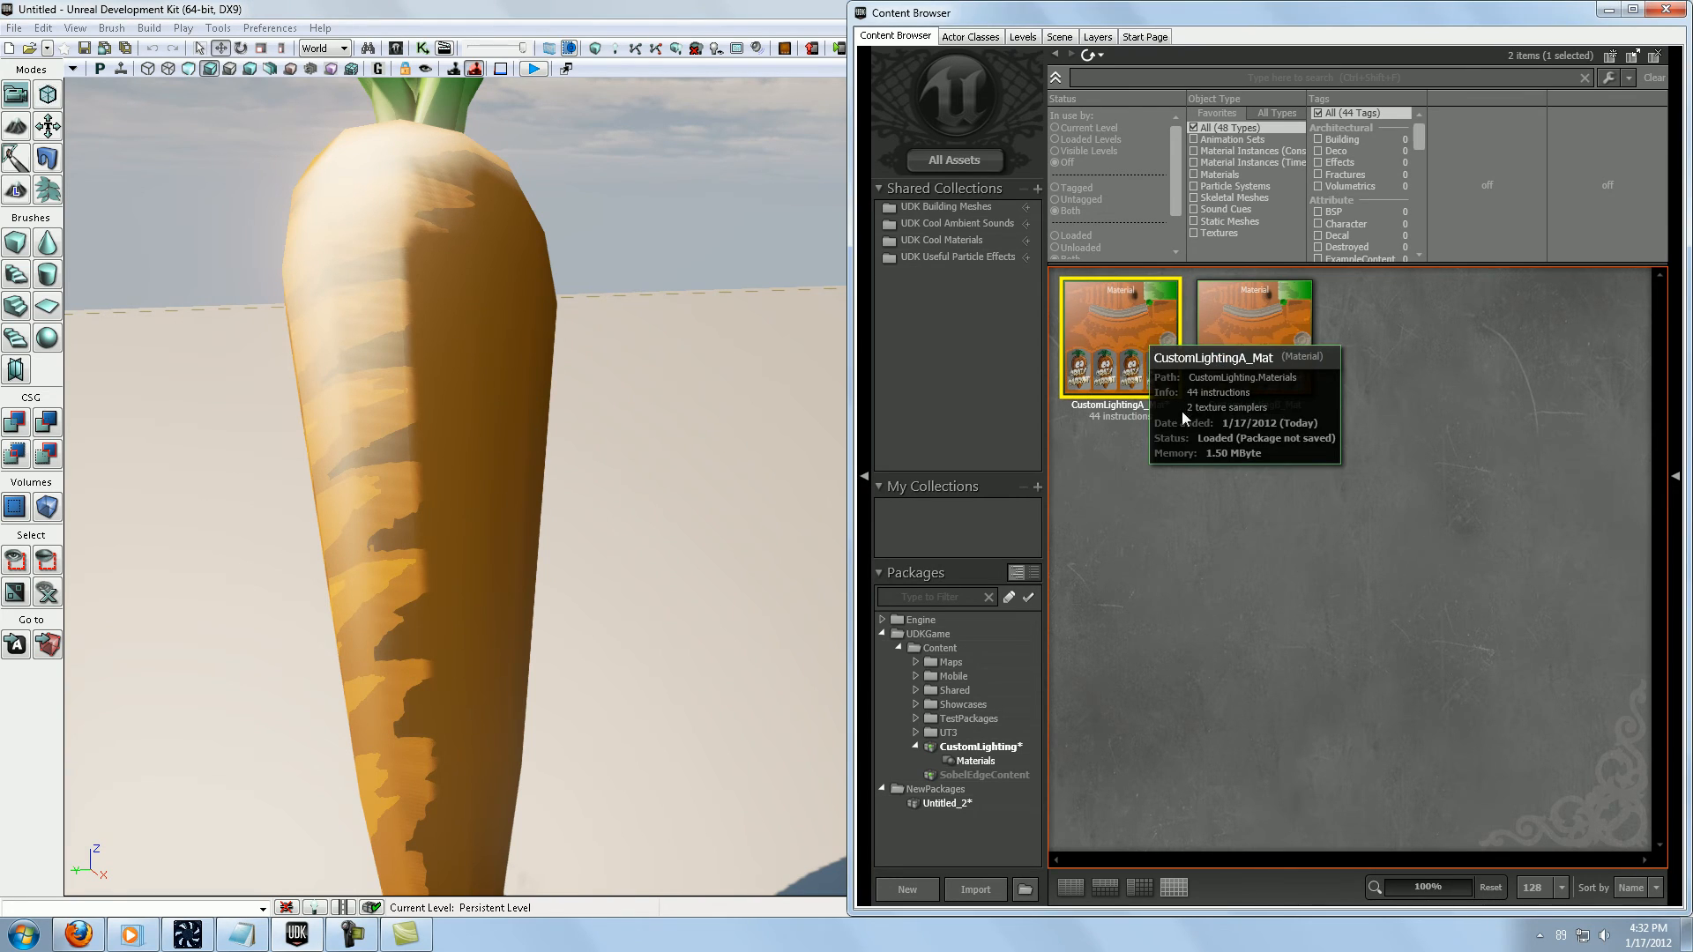
# Step: Reopen CustomLightingA_Mat and place a duplicate of the Diffuse texture sample below the Specular group
pyautogui.doubleClick(1171, 439)
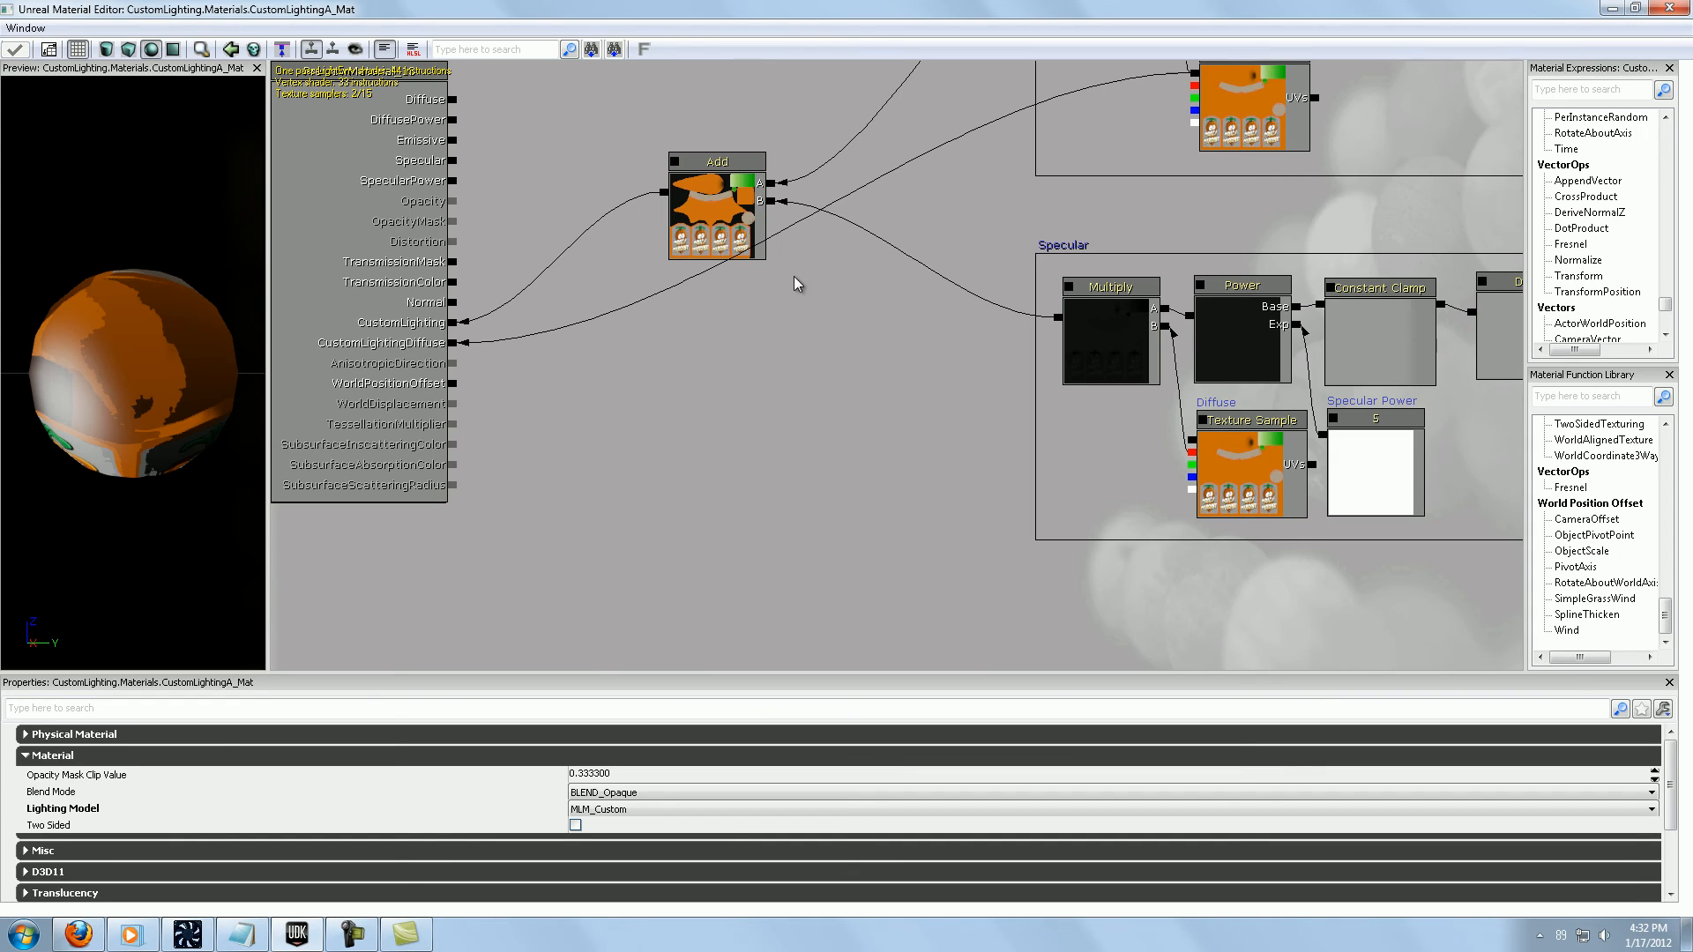
pyautogui.moveTo(823, 354); pyautogui.dragTo(766, 406)
pyautogui.click(1180, 181)
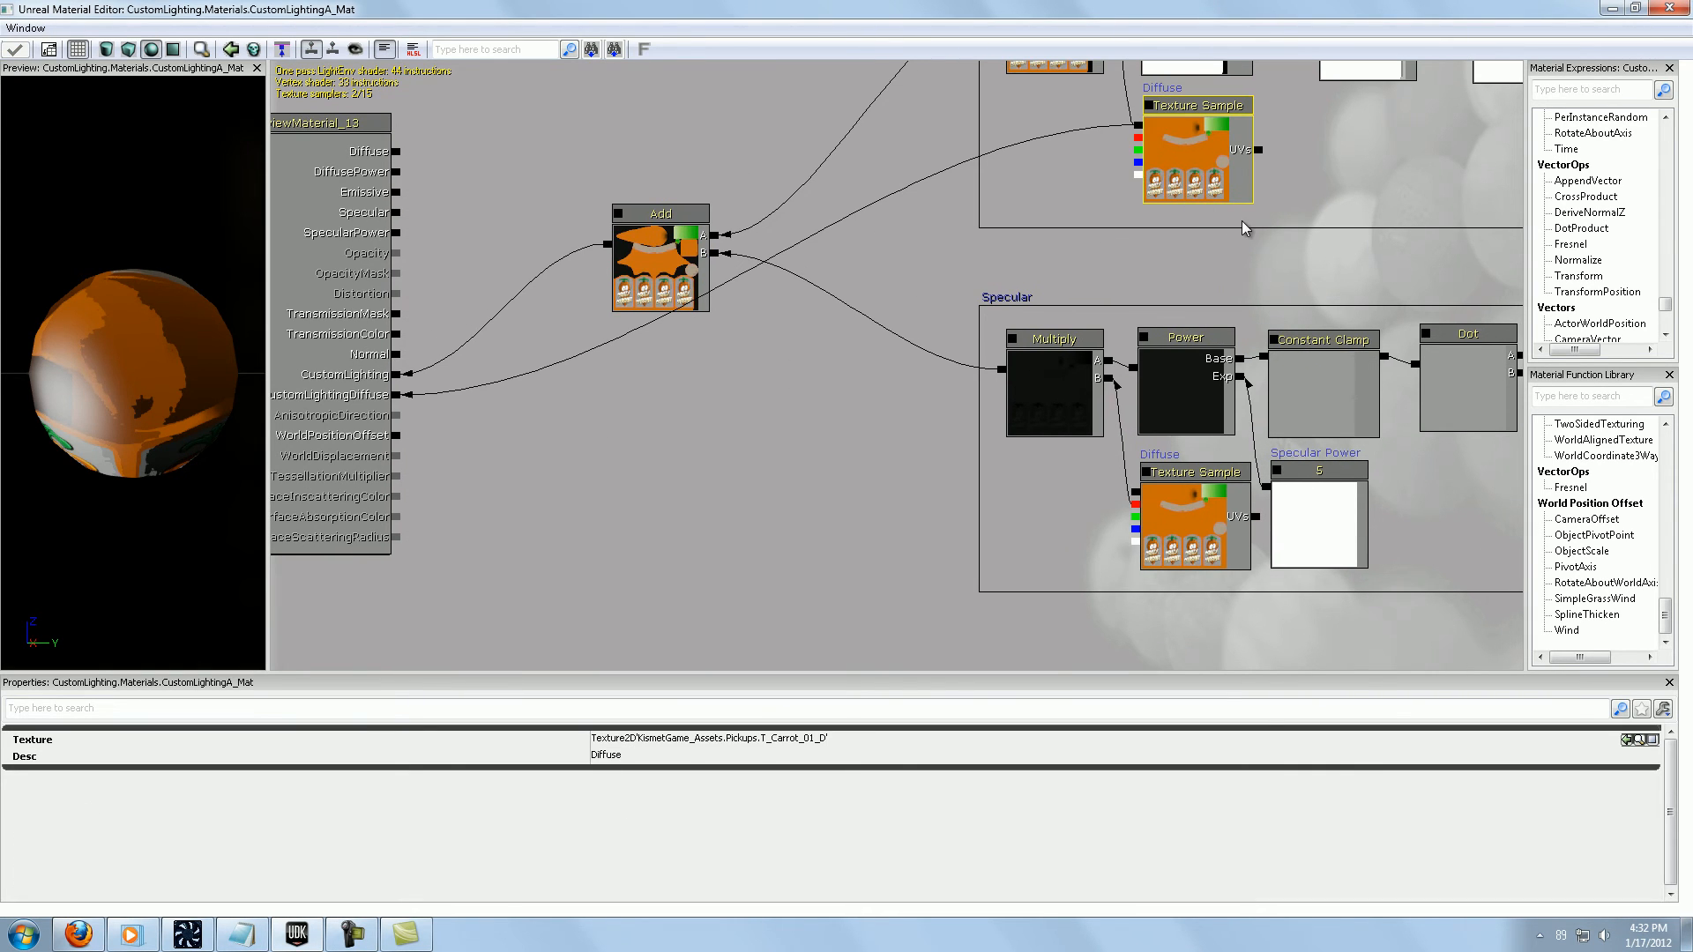
pyautogui.hotkey('ctrl', 'w')
pyautogui.keyDown('ctrl'); pyautogui.moveTo(1247, 214); pyautogui.dragTo(806, 390); pyautogui.keyUp('ctrl')
pyautogui.click(291, 356)
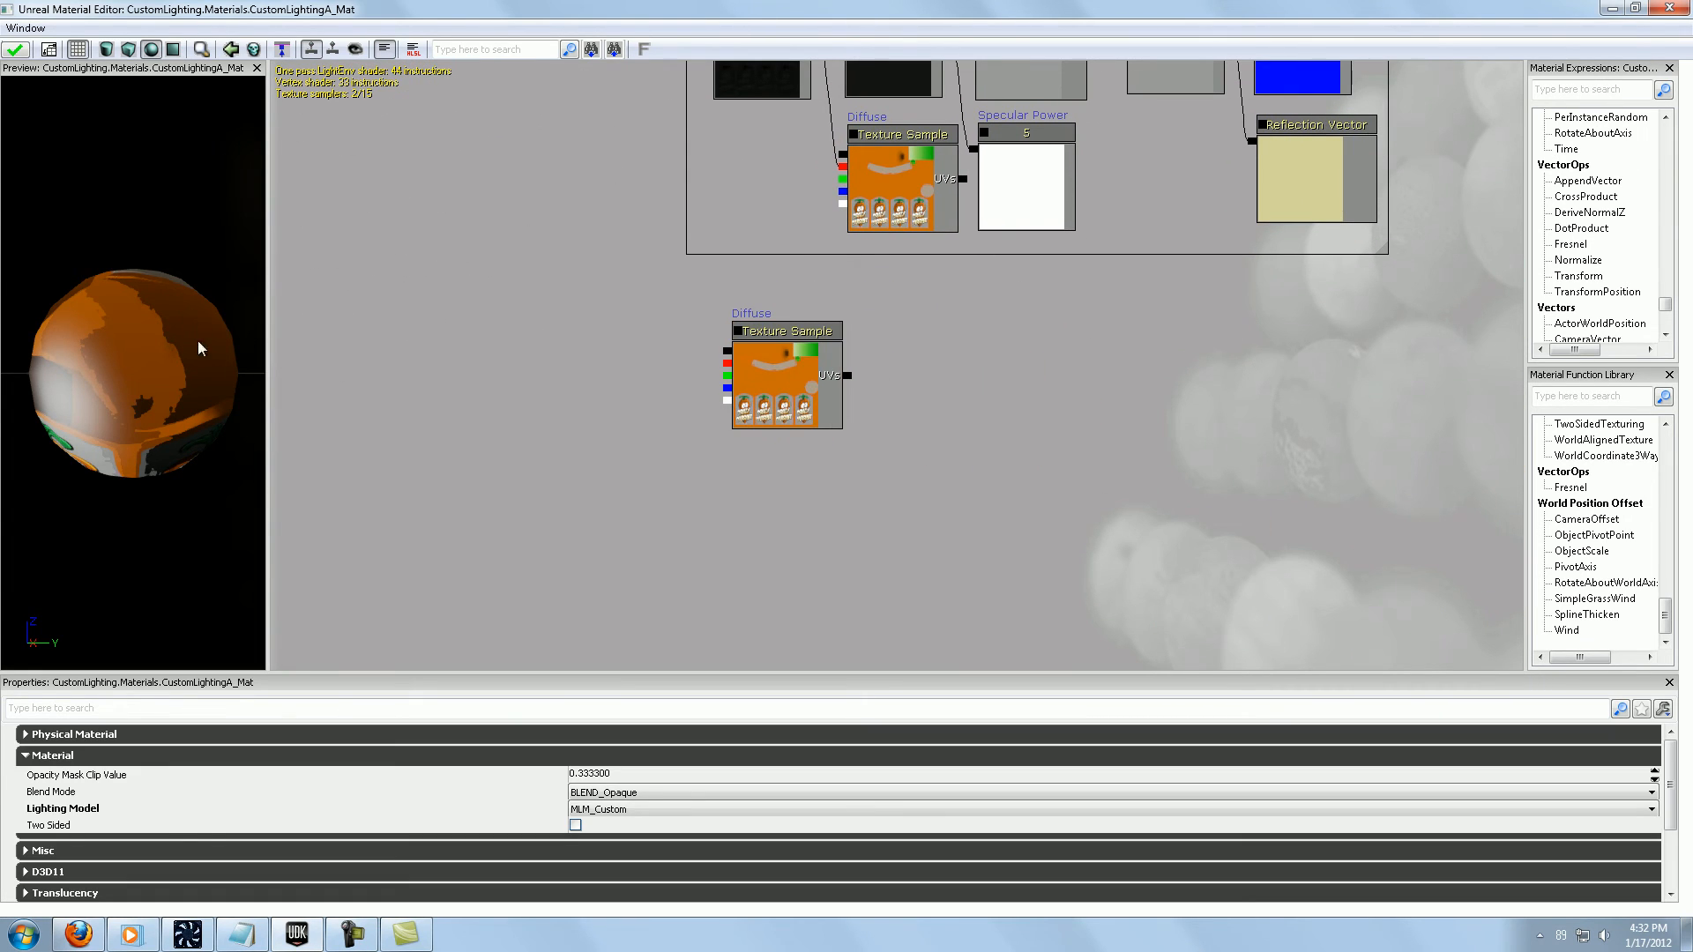
# Step: Add a Fresnel node beside the duplicated Diffuse texture sample and set its Exponent to 150
pyautogui.click(1591, 89)
pyautogui.write('fre')
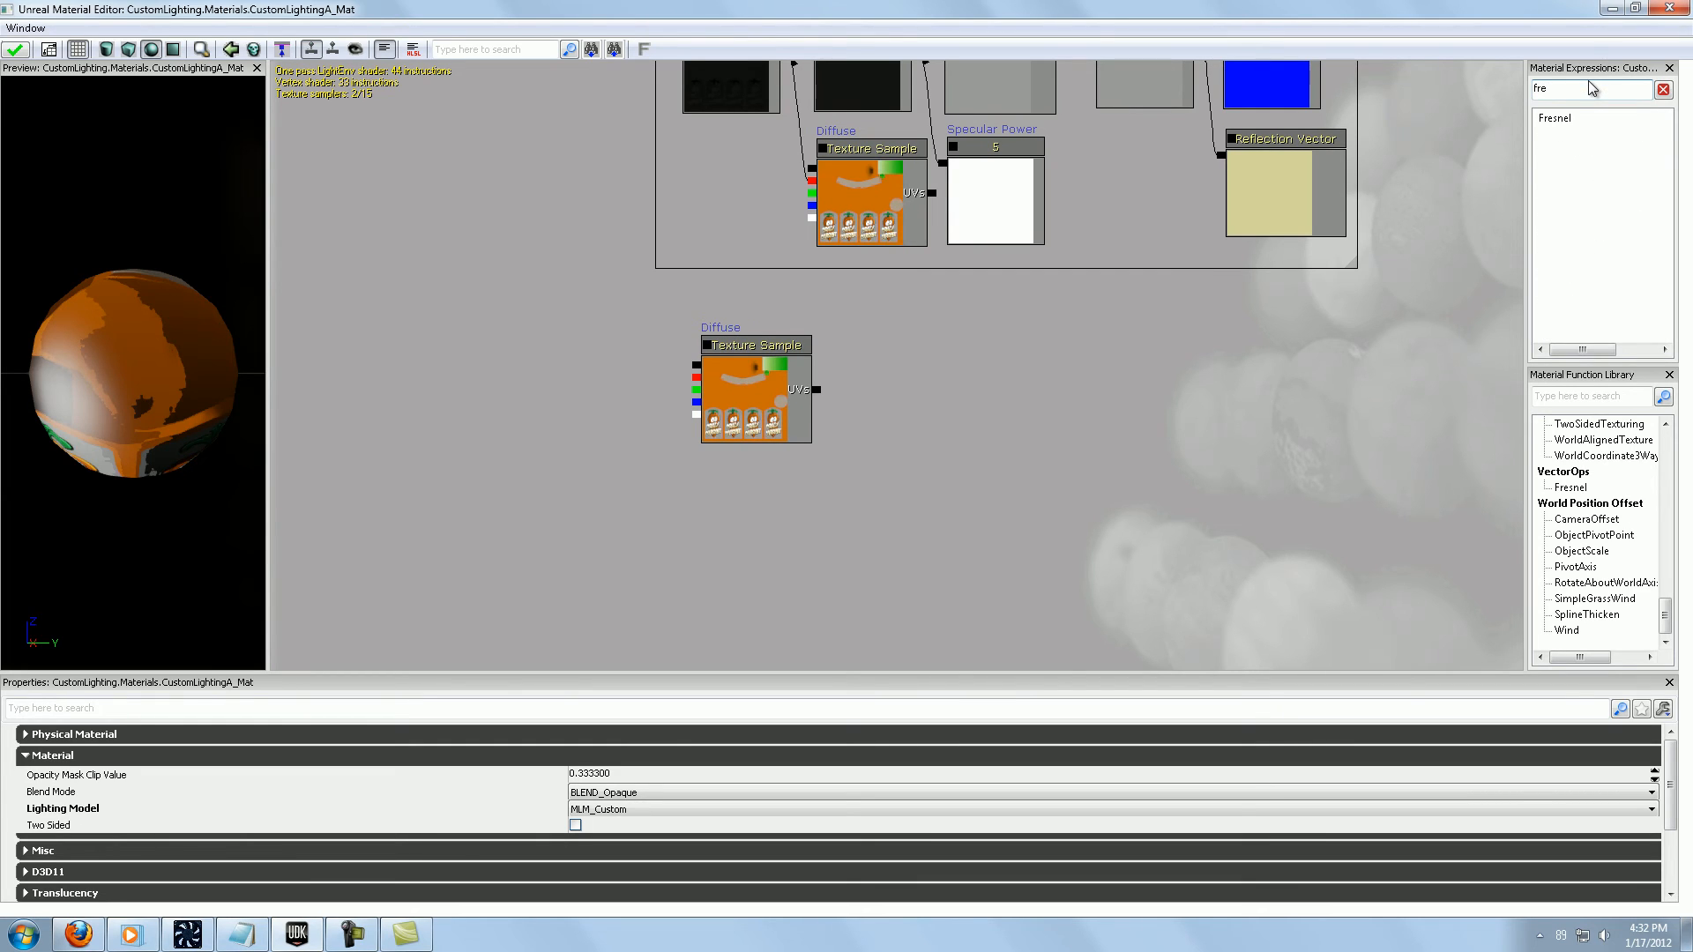
pyautogui.moveTo(1564, 124); pyautogui.dragTo(1209, 399)
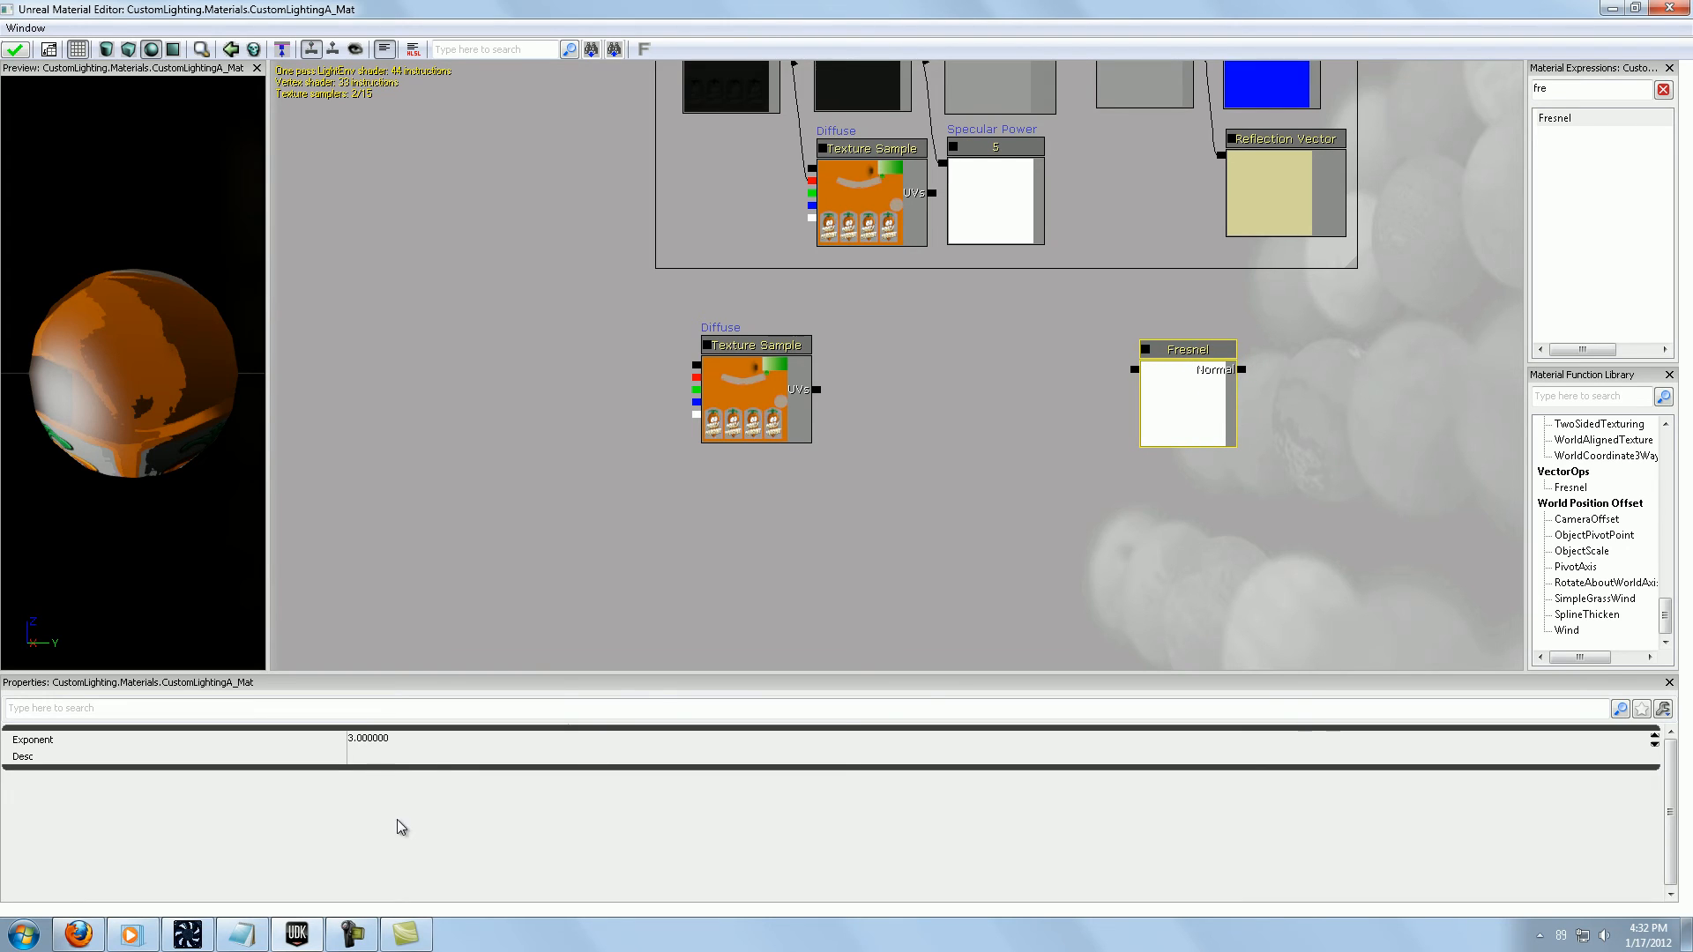
pyautogui.click(433, 744)
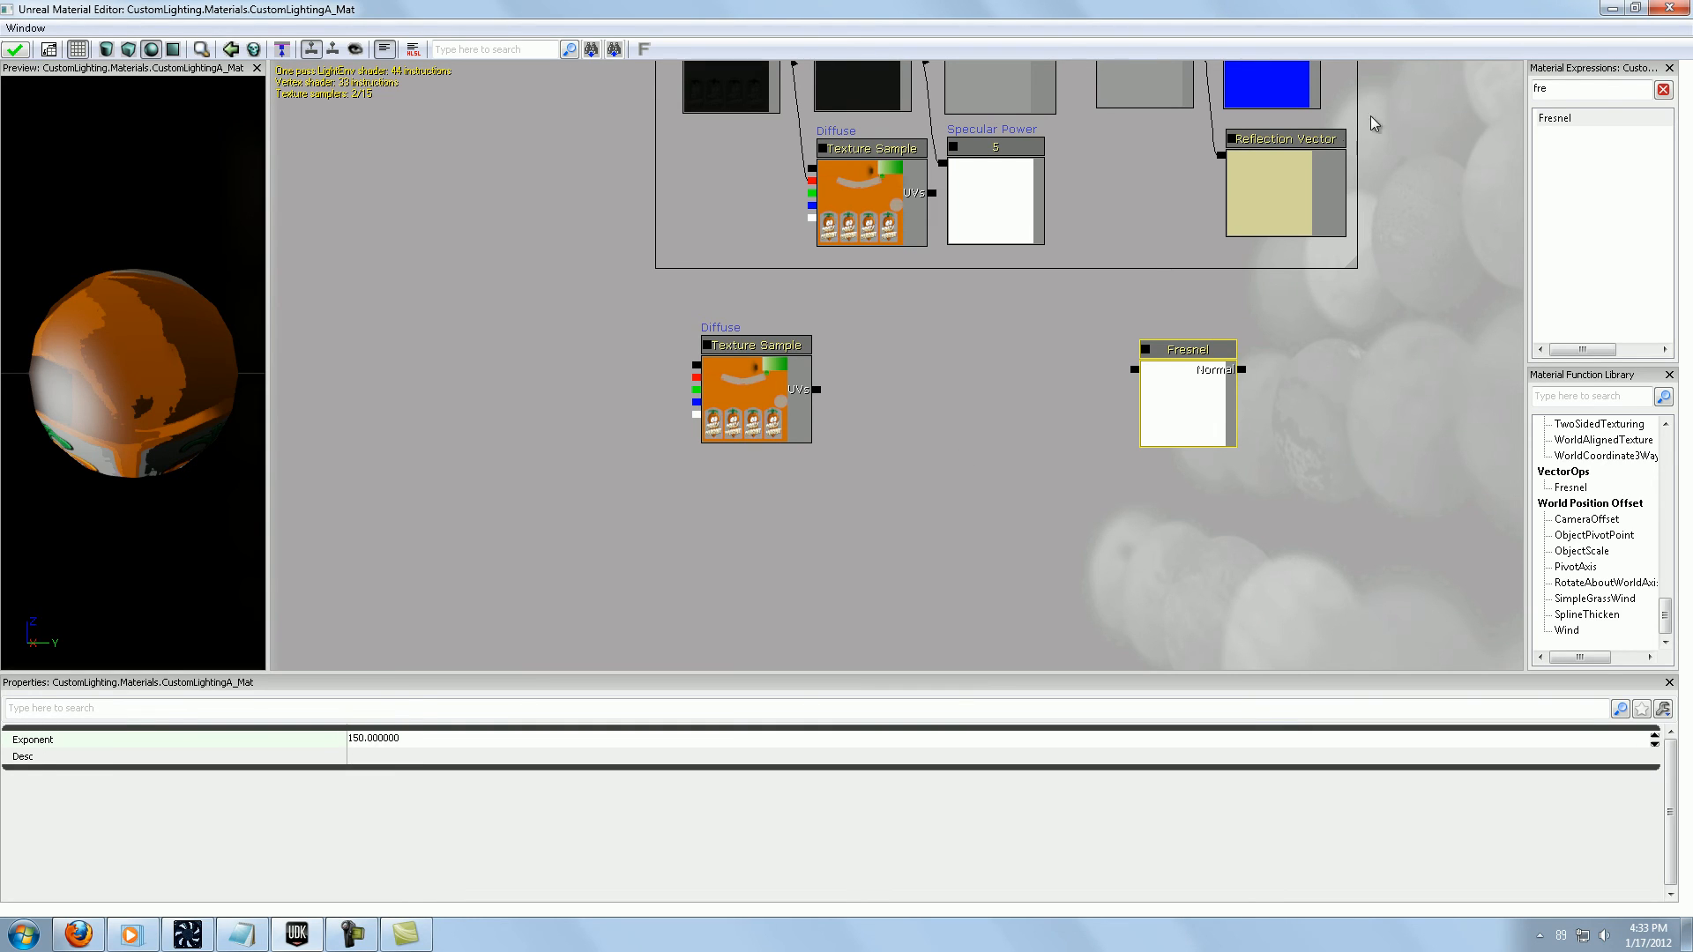
pyautogui.press('Return')
# Step: Add a Ceil node next to the Fresnel node and connect the Fresnel output to its input
pyautogui.moveTo(1568, 90); pyautogui.dragTo(1413, 97)
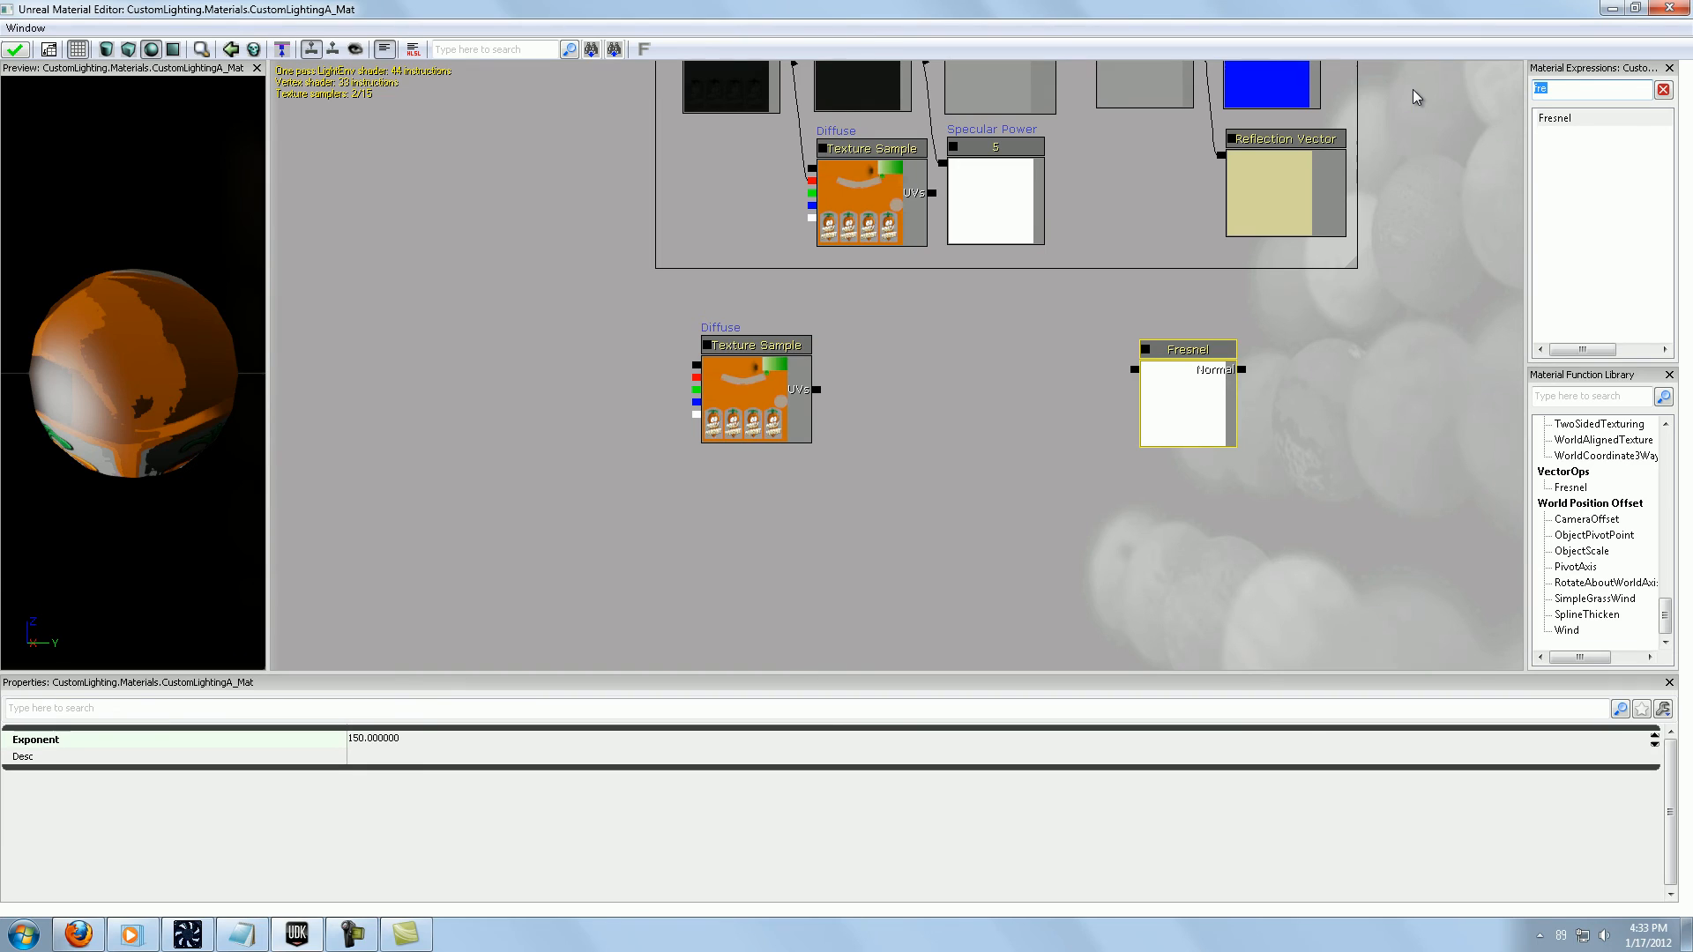
pyautogui.write('ce')
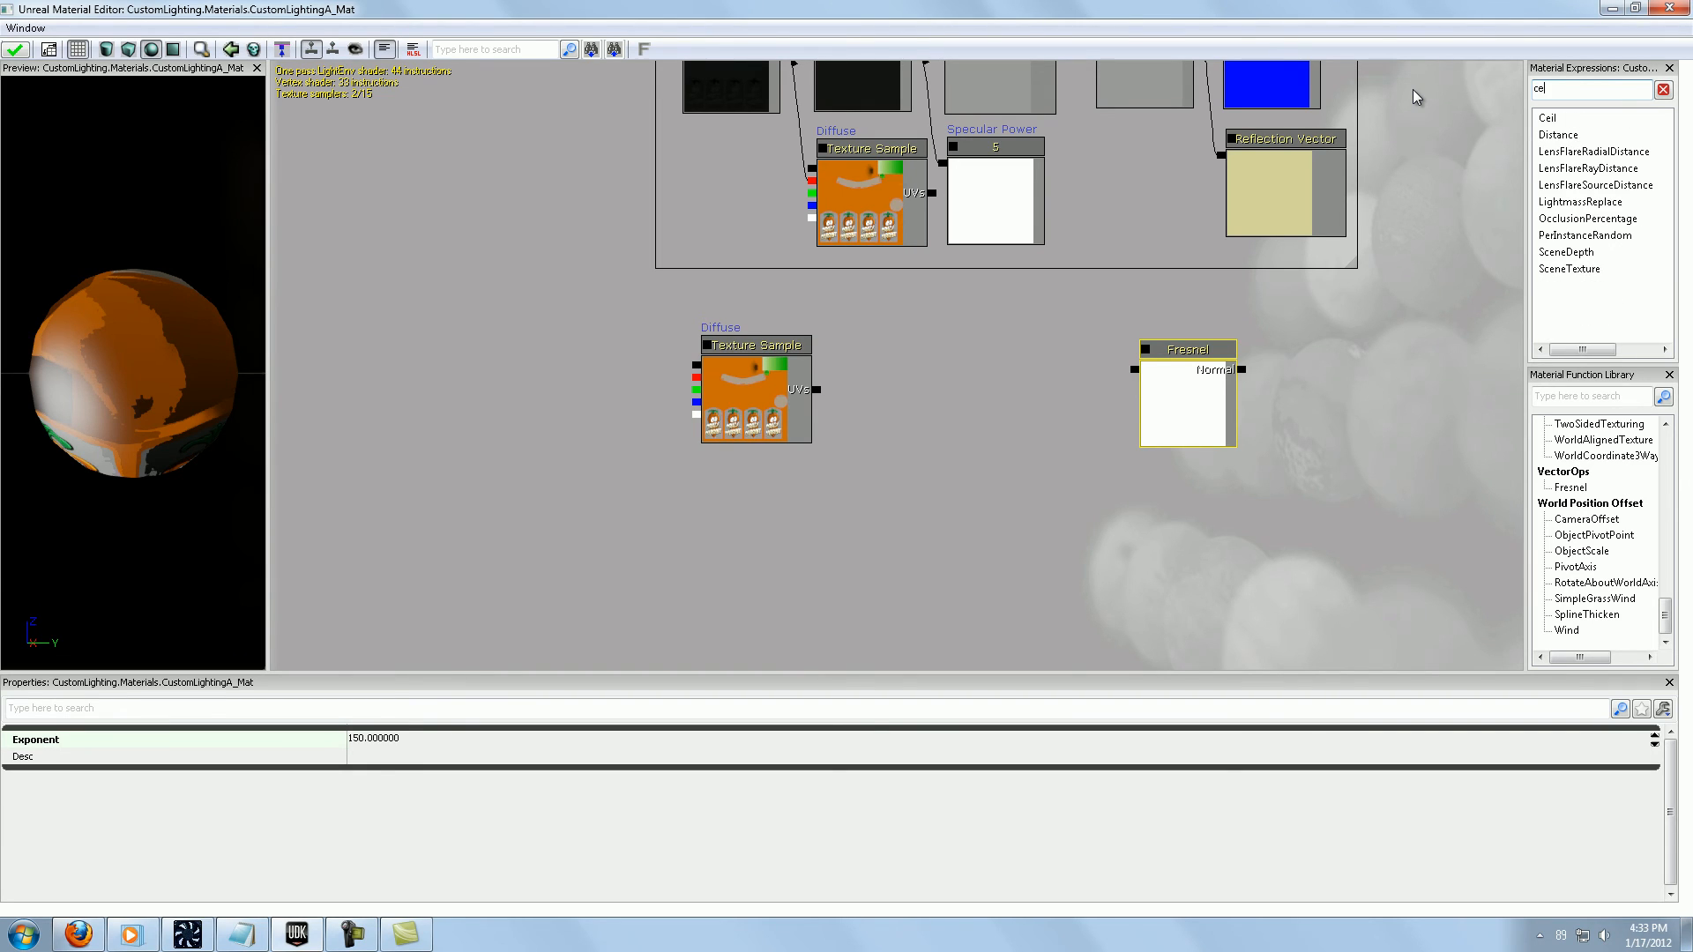
pyautogui.moveTo(1563, 121); pyautogui.dragTo(1072, 300)
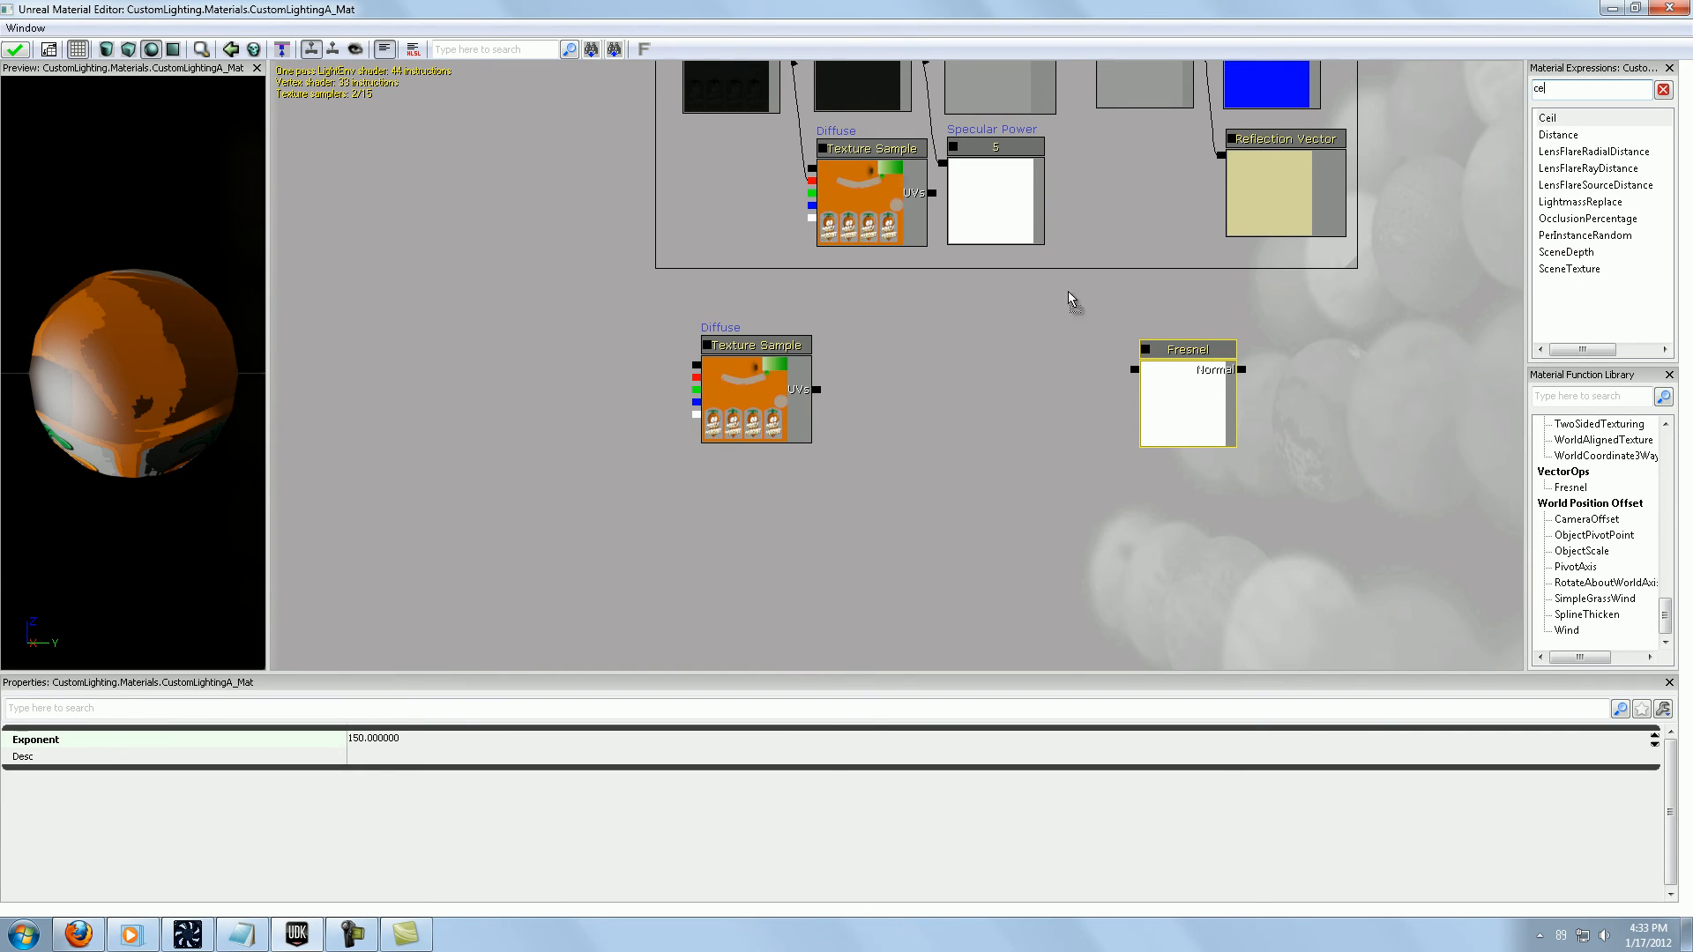
pyautogui.moveTo(1020, 365); pyautogui.dragTo(1135, 369)
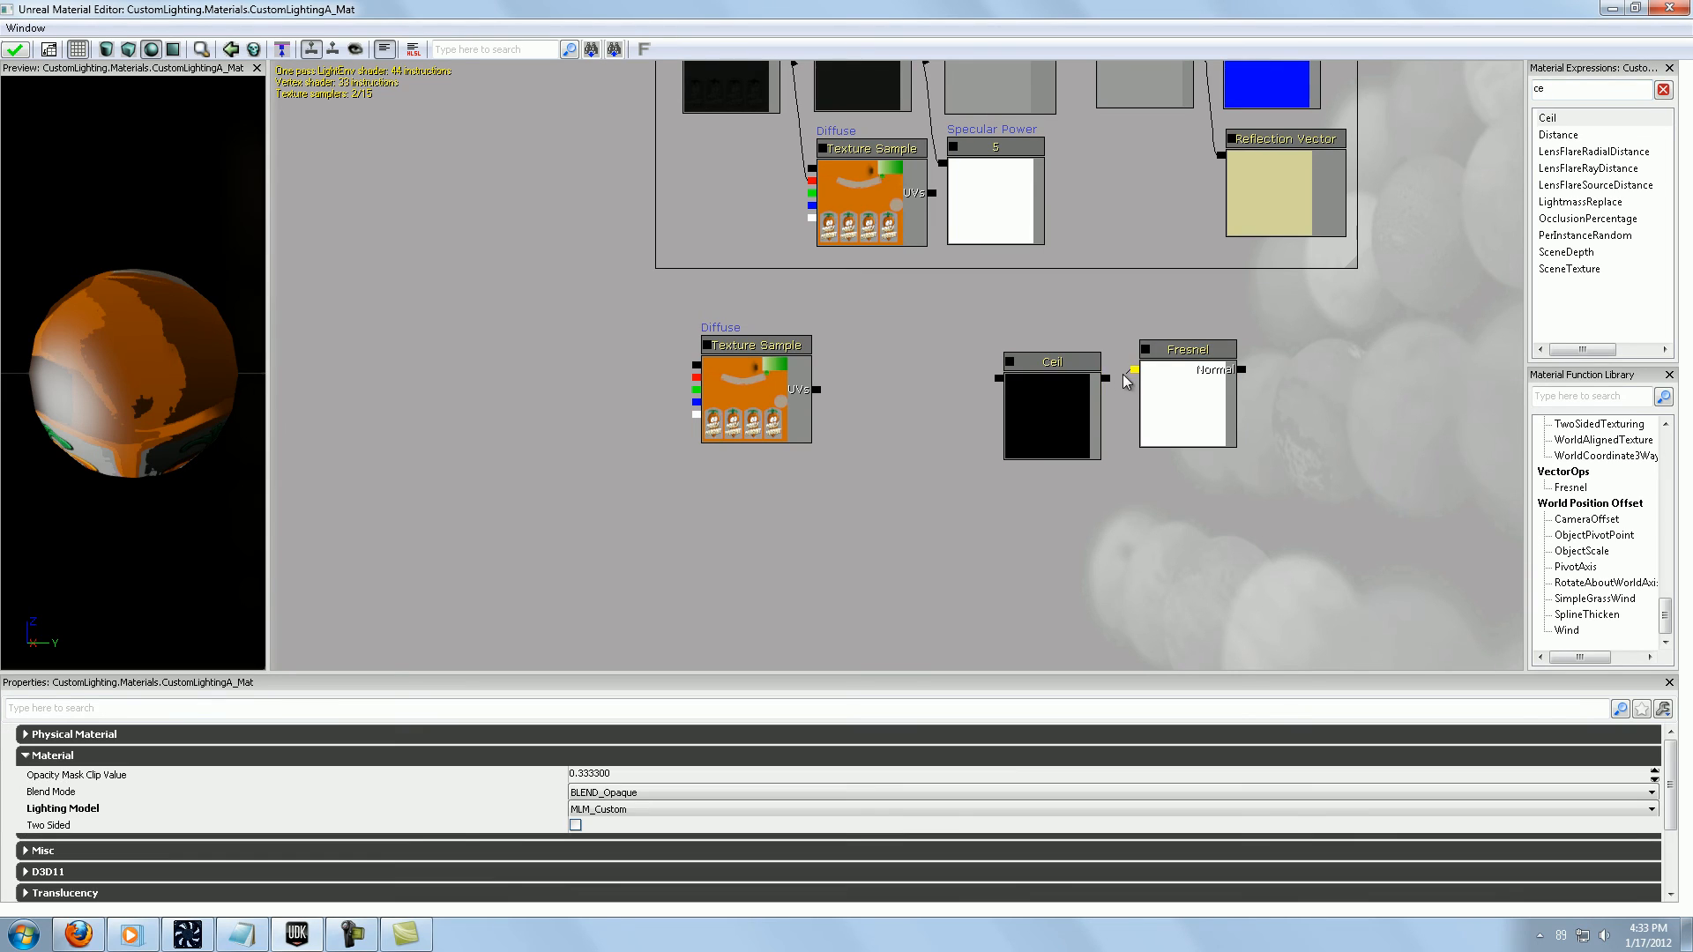
pyautogui.moveTo(1065, 420); pyautogui.dragTo(1069, 419)
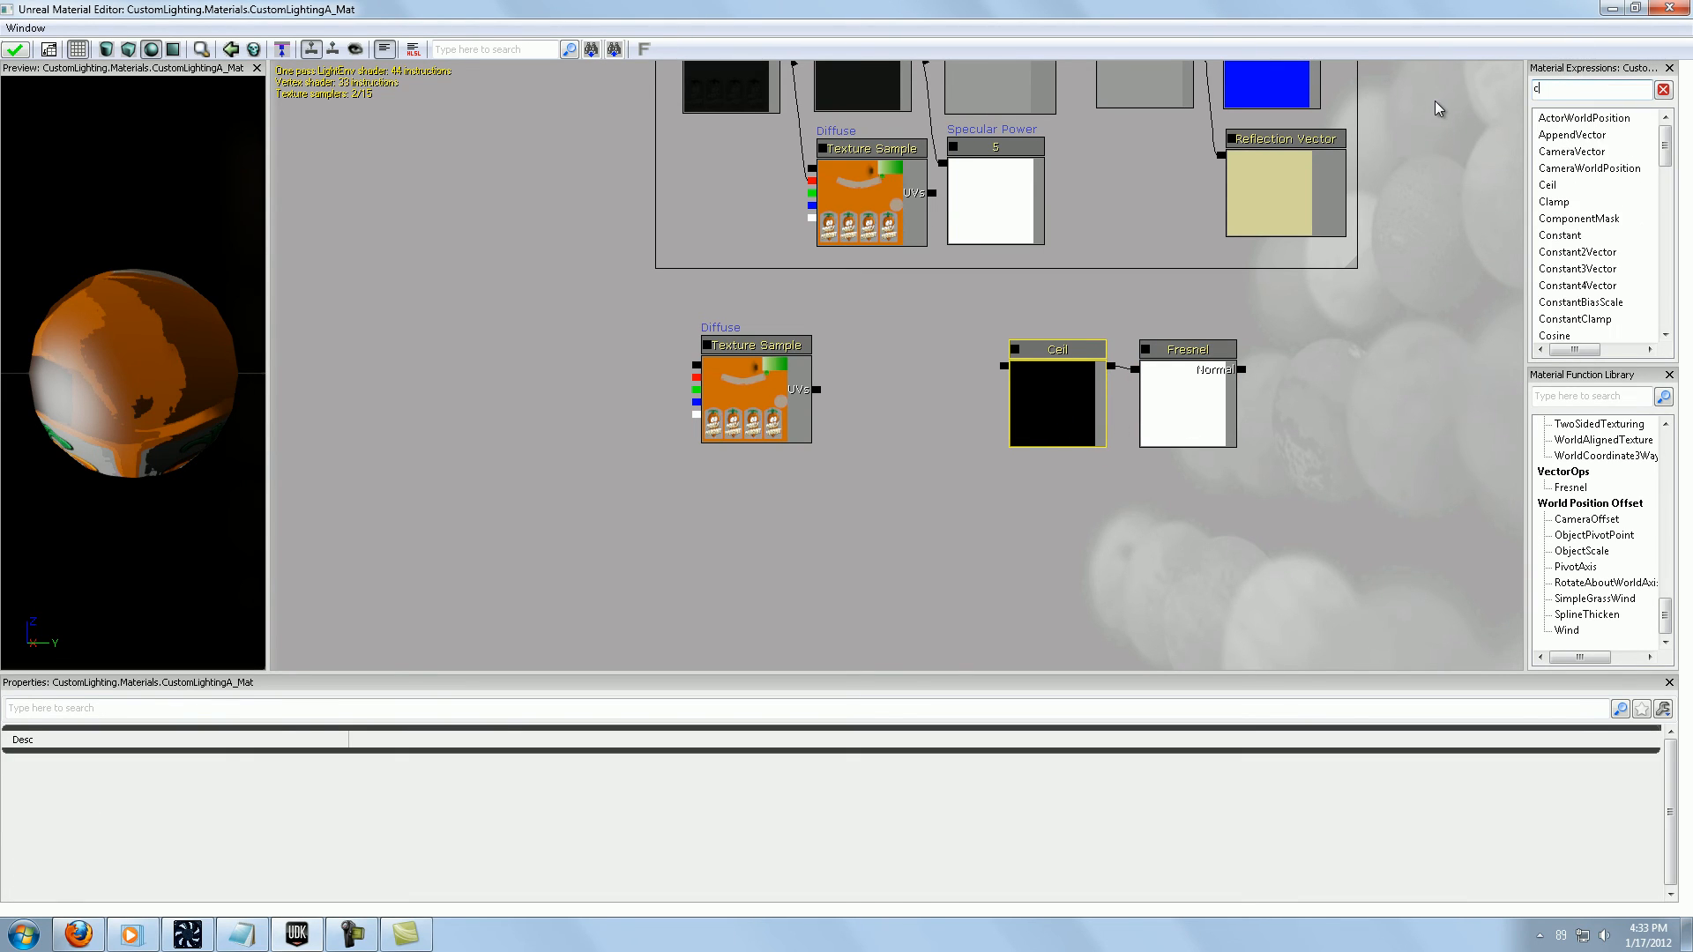
# Step: Add a Constant Clamp fed by the new Ceil, and arrange the Fresnel chain below the duplicated Diffuse texture sample
pyautogui.write('lamp')
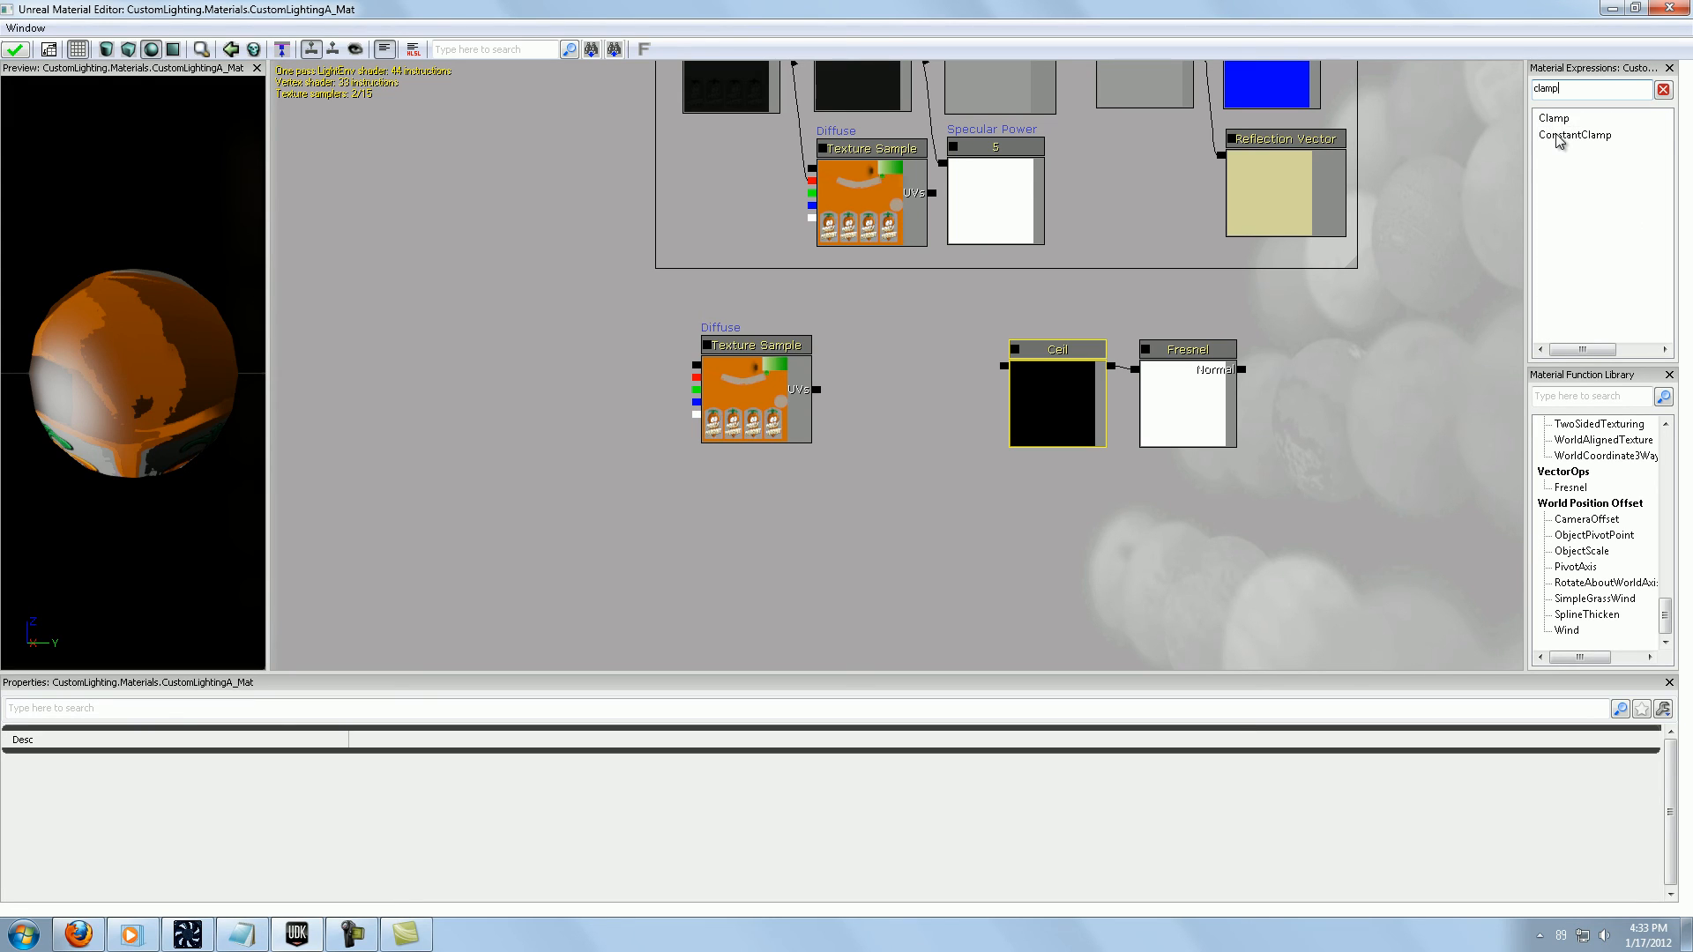
pyautogui.moveTo(1558, 141); pyautogui.dragTo(984, 370)
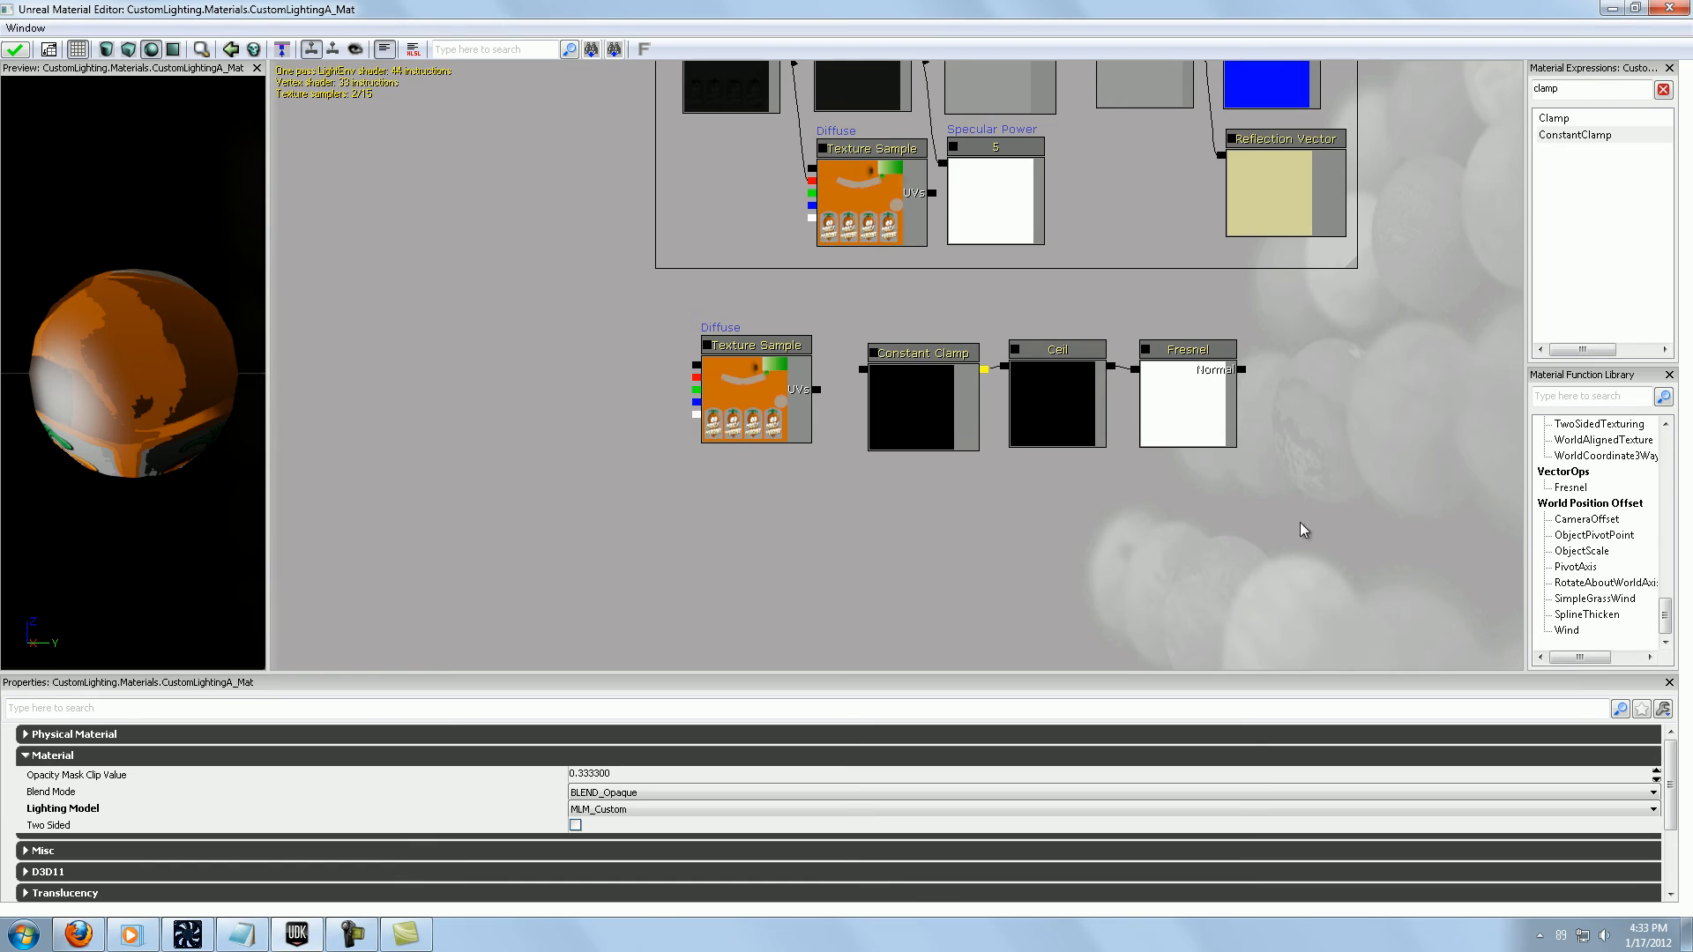
pyautogui.keyDown('ctrl'); pyautogui.keyDown('alt'); pyautogui.moveTo(1277, 541); pyautogui.dragTo(887, 378); pyautogui.keyUp('alt'); pyautogui.keyUp('ctrl')
pyautogui.keyDown('ctrl'); pyautogui.moveTo(885, 377); pyautogui.dragTo(860, 494); pyautogui.keyUp('ctrl')
pyautogui.keyDown('ctrl'); pyautogui.moveTo(749, 391); pyautogui.dragTo(886, 395); pyautogui.keyUp('ctrl')
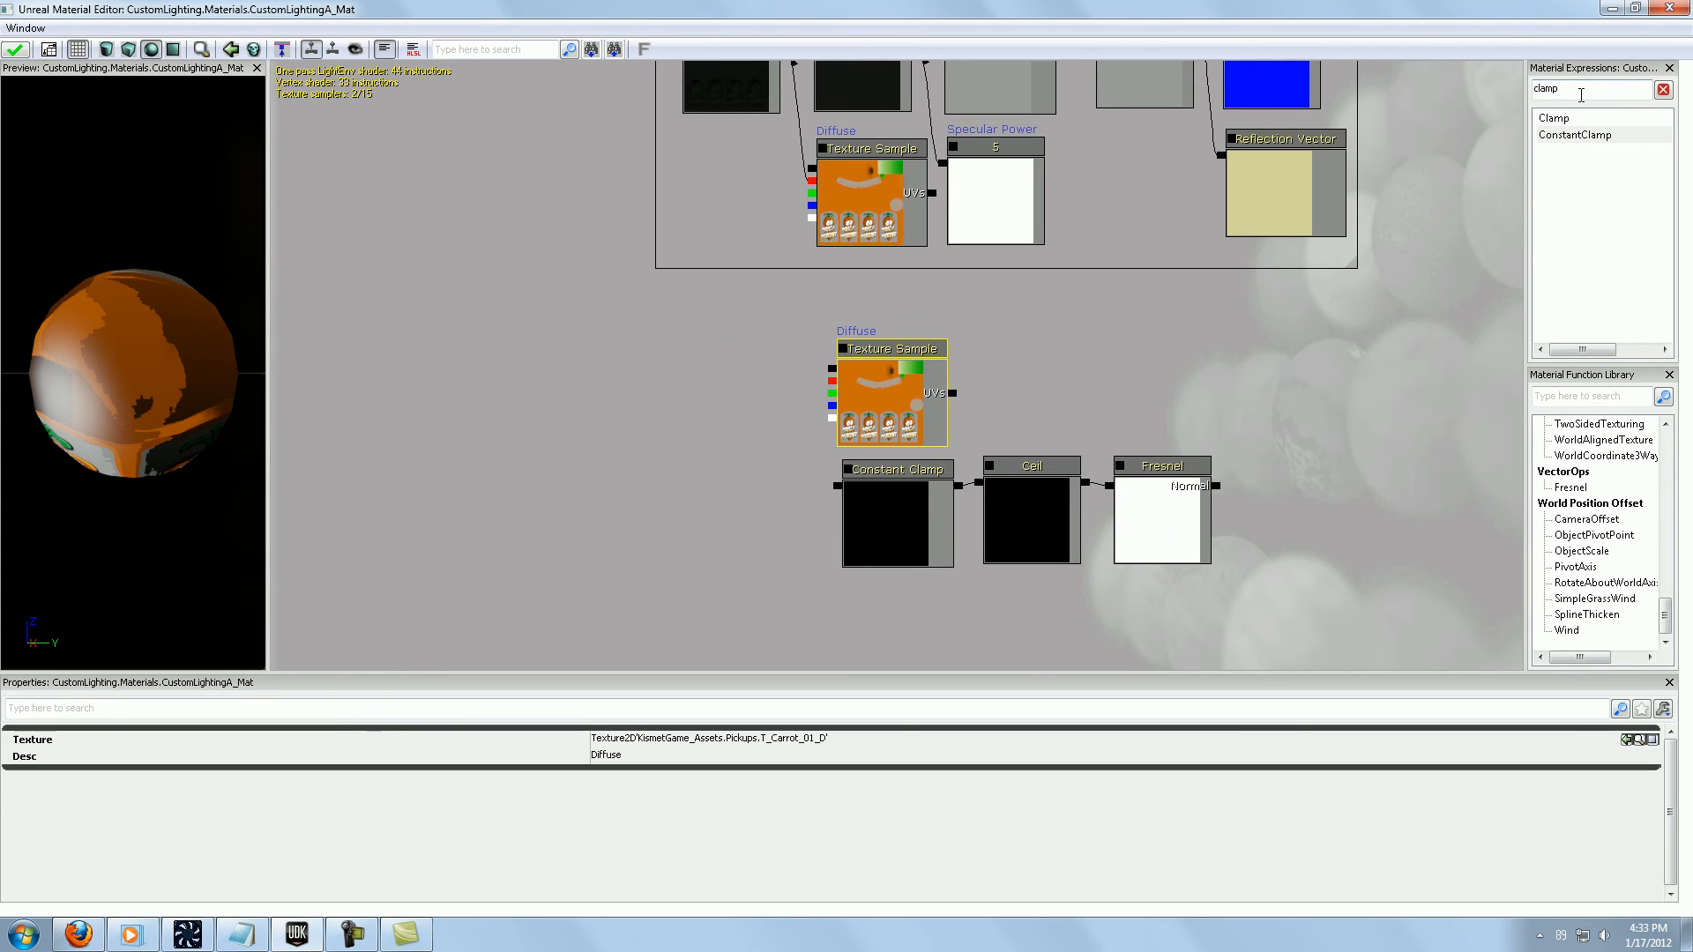
# Step: Add a Multiply node that combines the duplicated Diffuse texture sample with the Fresnel chain's Constant Clamp
pyautogui.moveTo(685, 456); pyautogui.dragTo(775, 441)
pyautogui.press('m')
pyautogui.click(704, 420)
pyautogui.moveTo(864, 351); pyautogui.dragTo(844, 380)
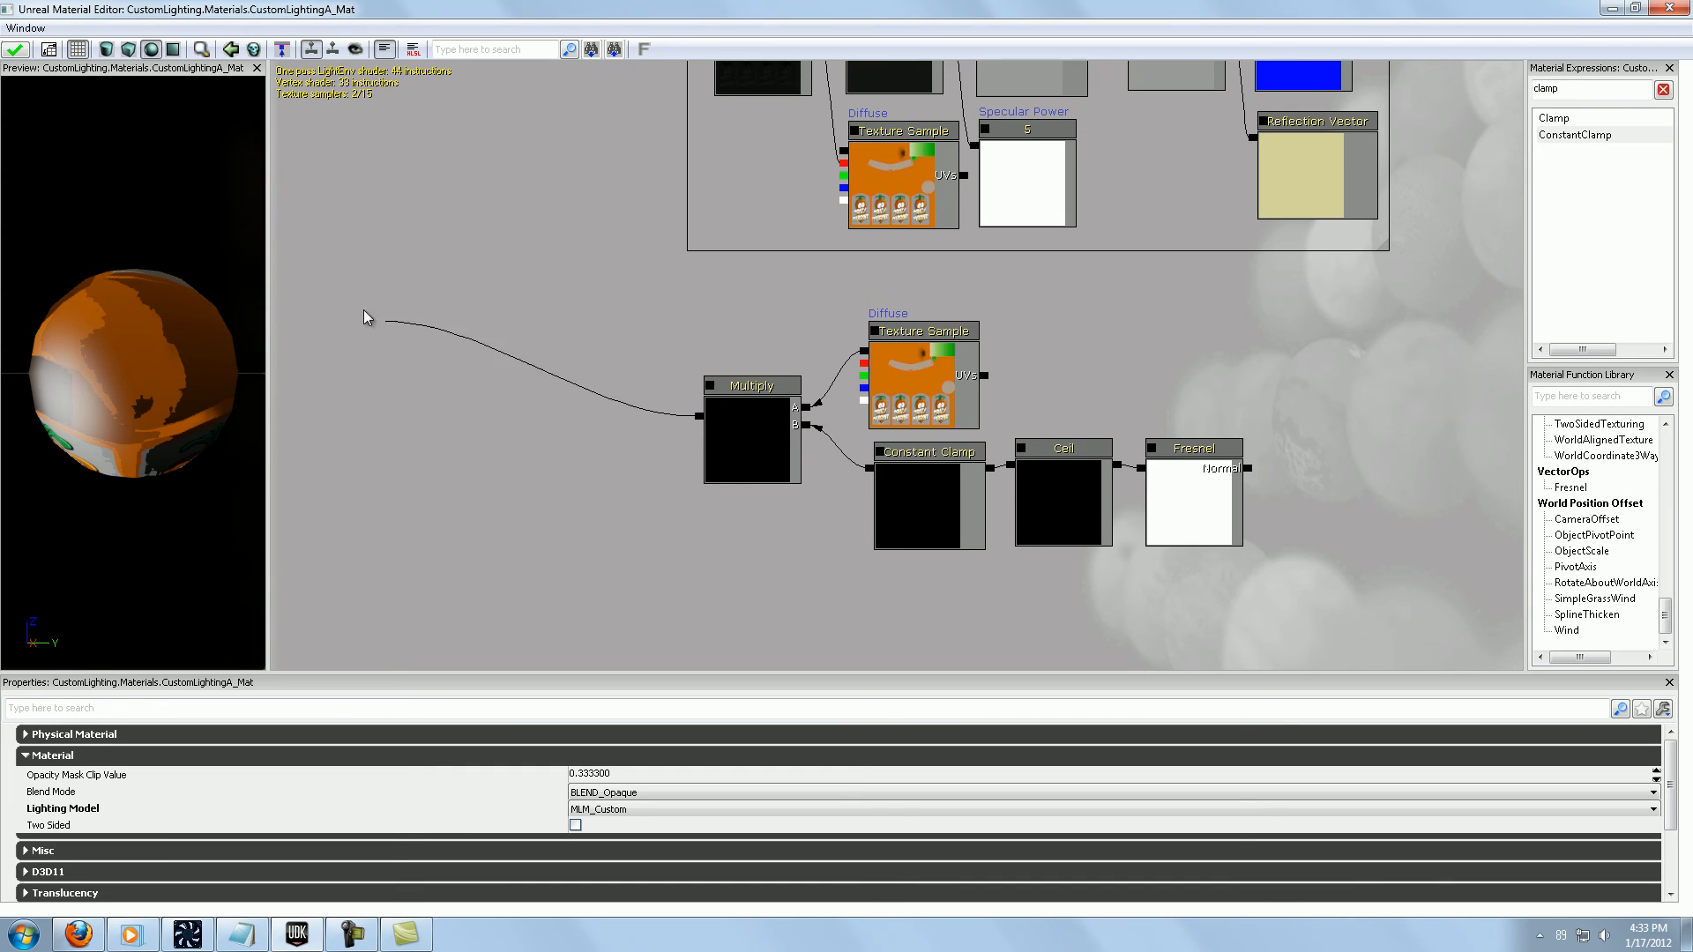
# Step: Connect the Multiply node that combines the duplicated Diffuse texture and Fresnel chain to the material's CustomLightingDiffuse input
pyautogui.moveTo(367, 318); pyautogui.dragTo(391, 175)
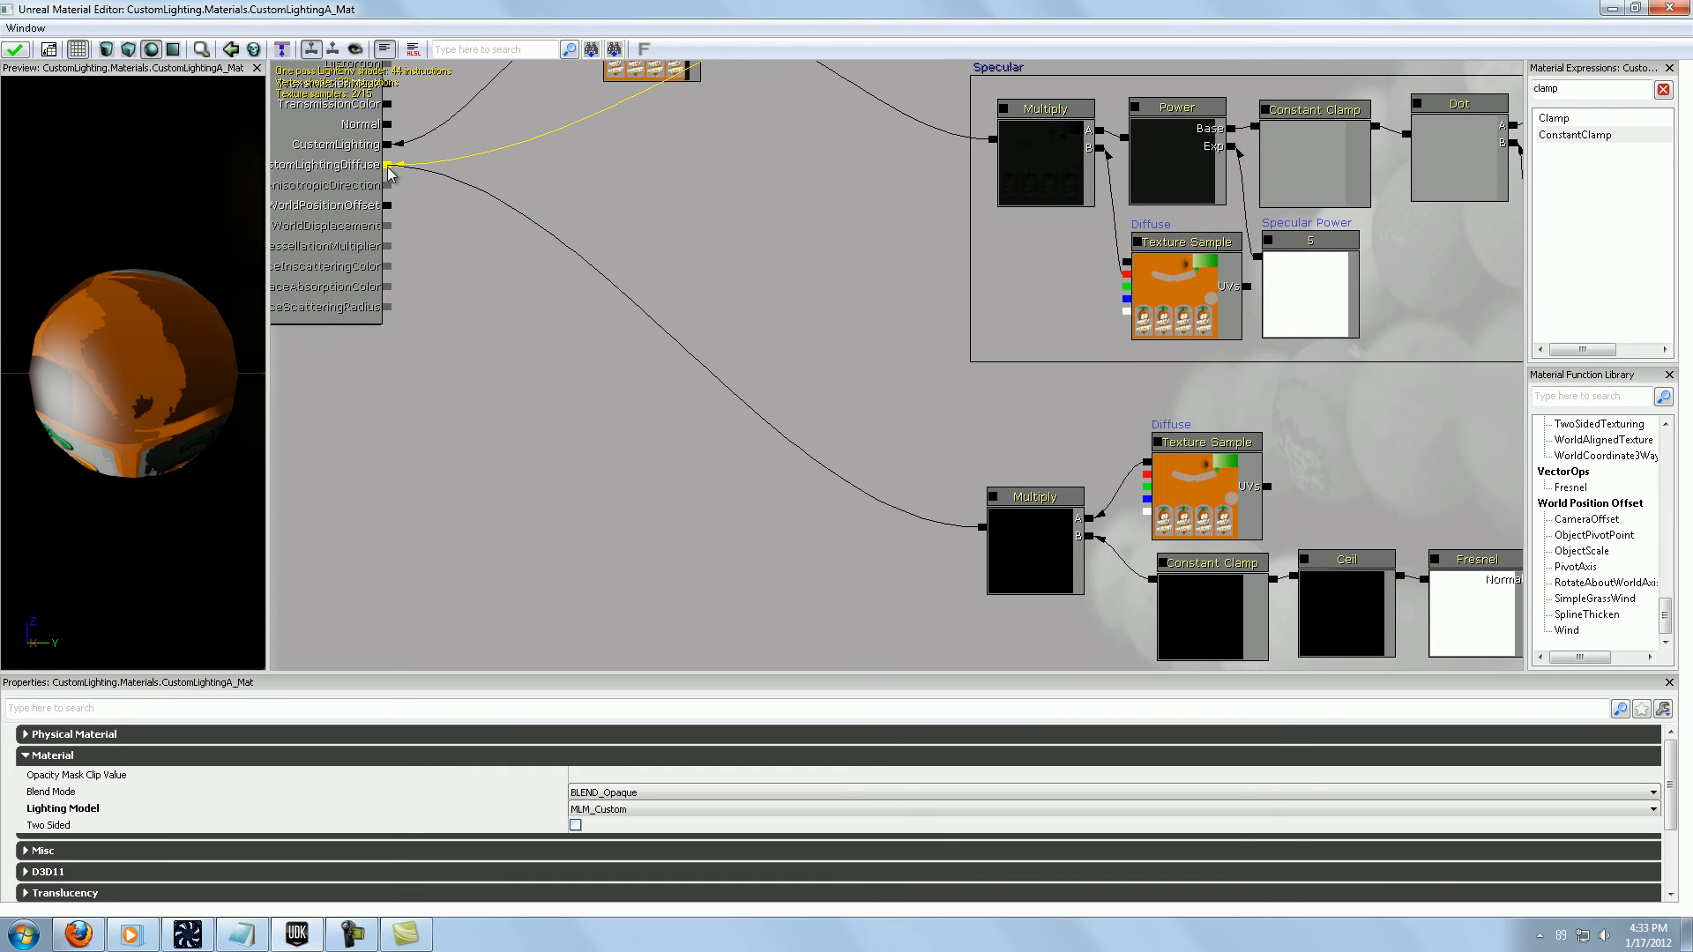
pyautogui.moveTo(176, 364); pyautogui.dragTo(1109, 389)
pyautogui.moveTo(1314, 430); pyautogui.dragTo(1071, 315)
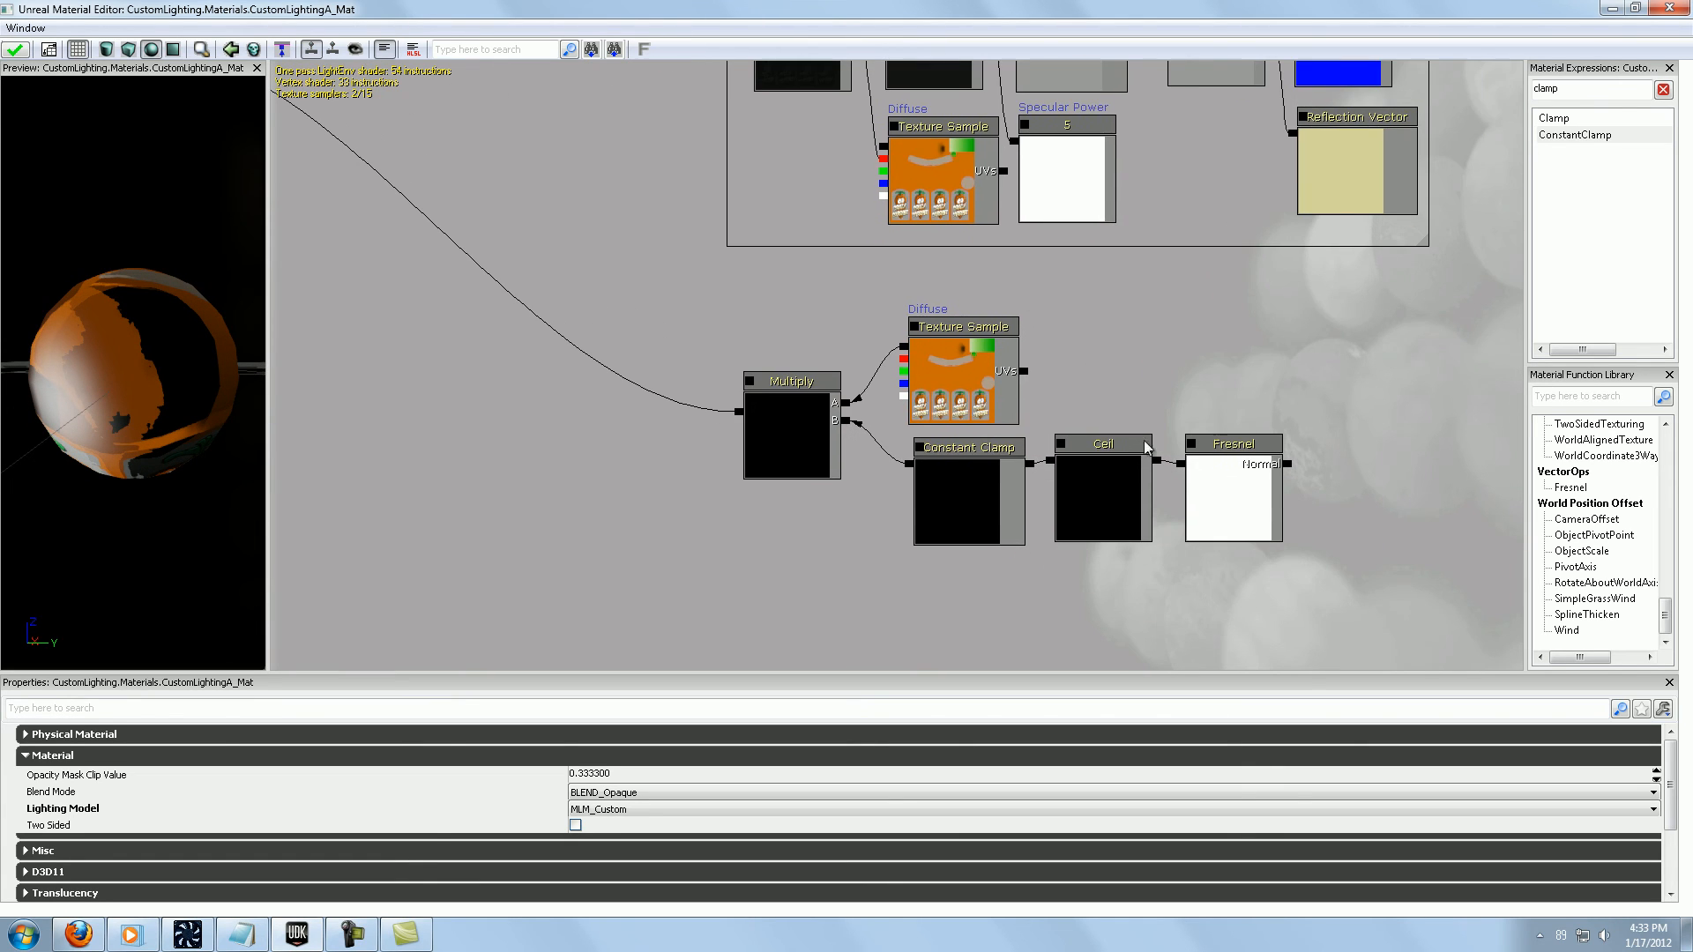
# Step: Move the Constant Clamp, Ceil and Fresnel nodes farther from the Multiply node and filter the material expressions by "one"
pyautogui.keyDown('ctrl'); pyautogui.keyDown('alt'); pyautogui.moveTo(1263, 554); pyautogui.dragTo(1083, 493); pyautogui.keyUp('alt'); pyautogui.keyUp('ctrl')
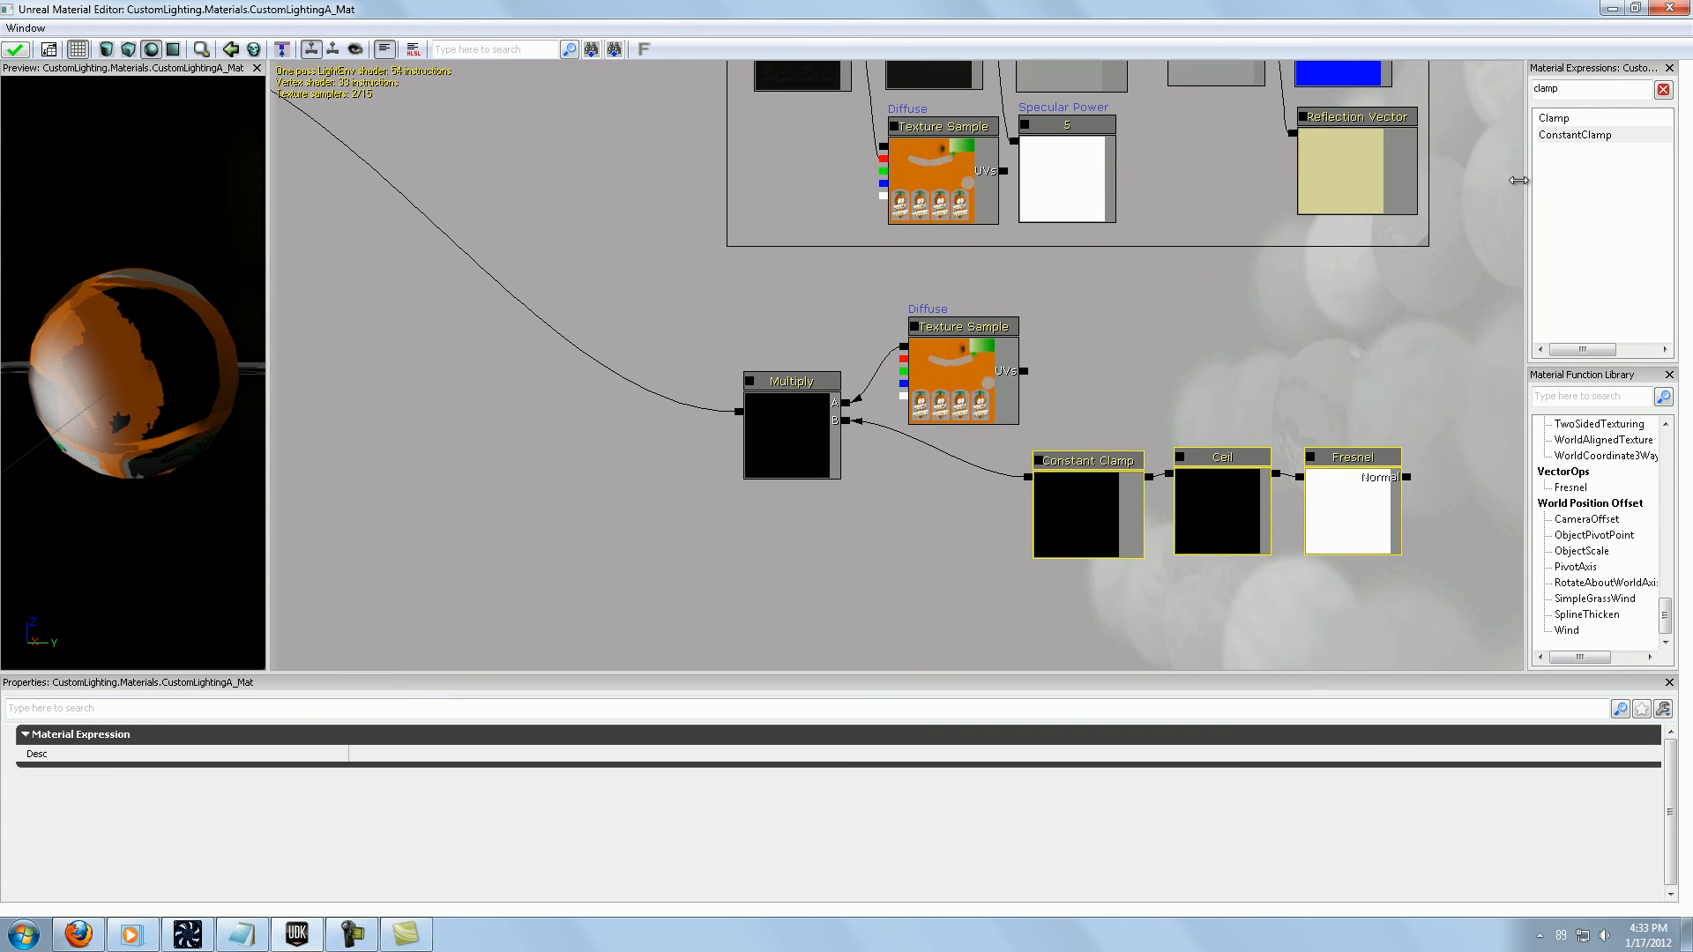
pyautogui.write('one')
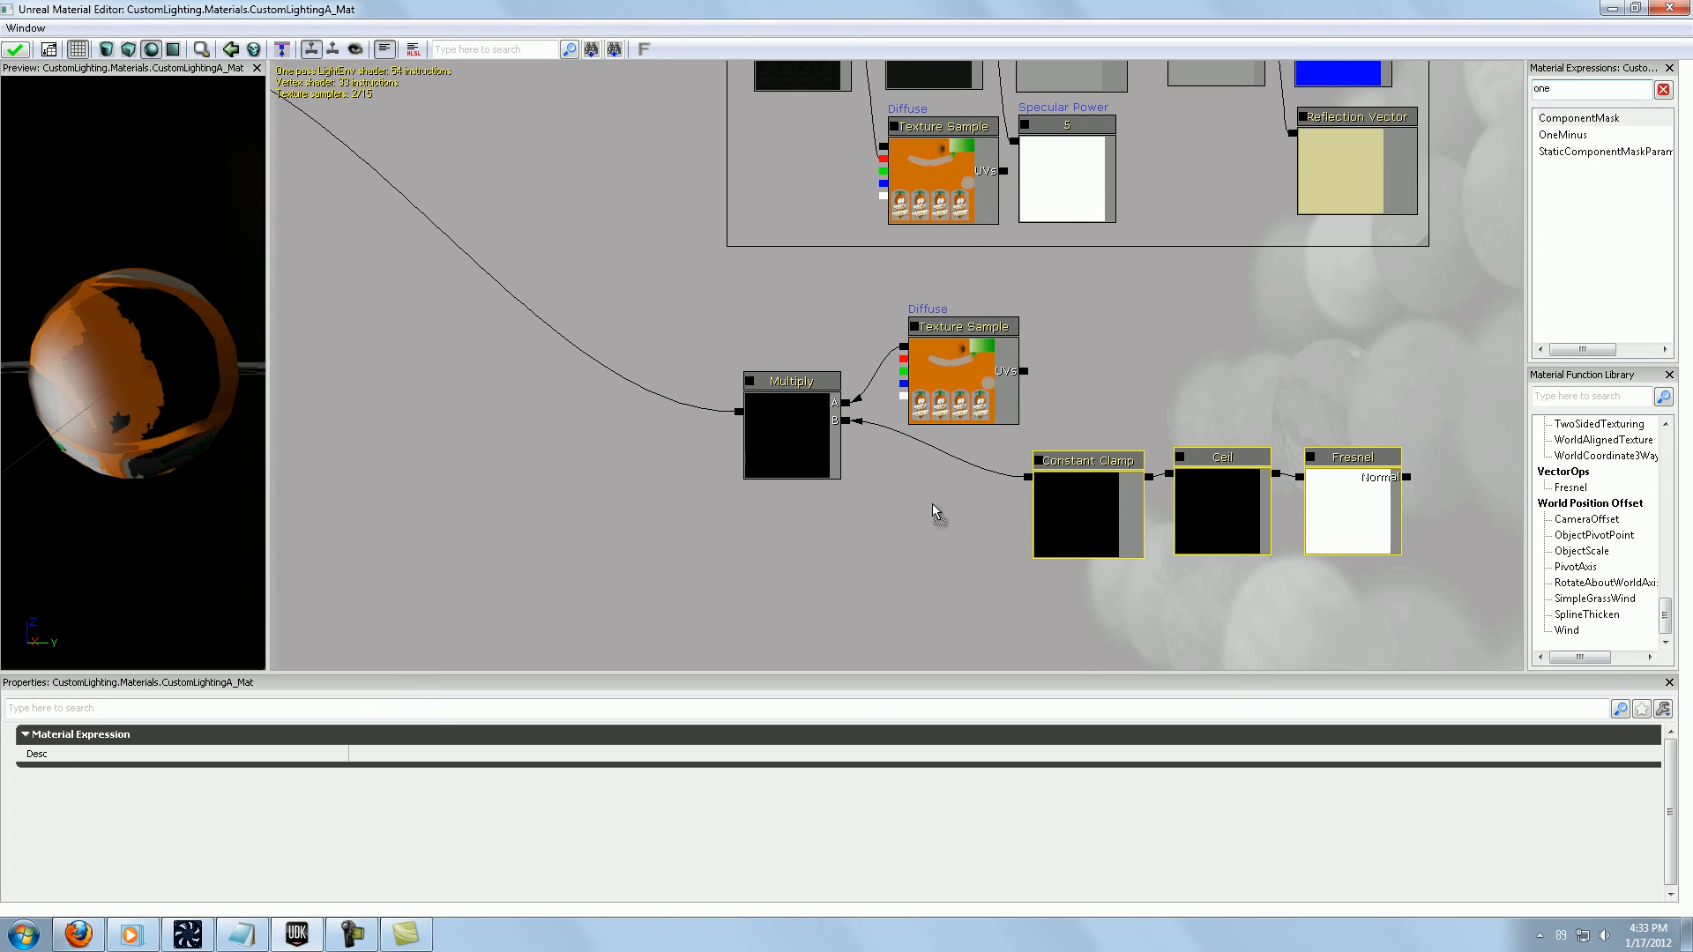
pyautogui.moveTo(933, 504); pyautogui.dragTo(959, 517)
pyautogui.click(1266, 411)
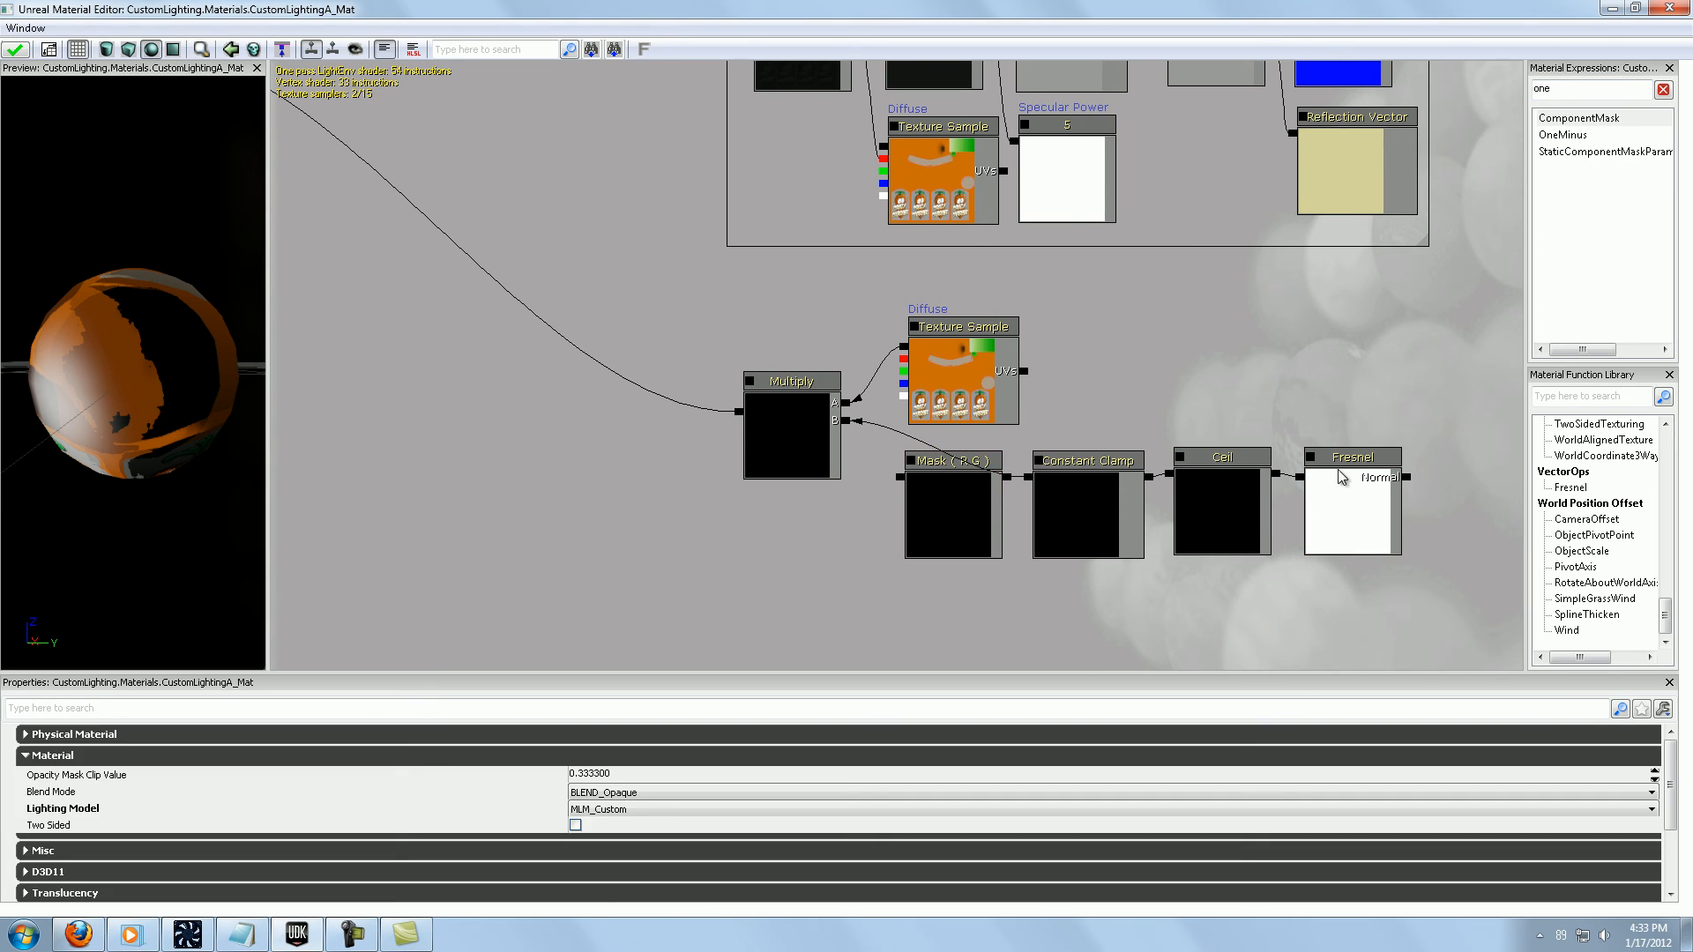
pyautogui.moveTo(192, 364)
pyautogui.mouseDown()
pyautogui.moveTo(161, 412)
pyautogui.moveTo(99, 423)
pyautogui.moveTo(191, 361)
pyautogui.mouseUp()
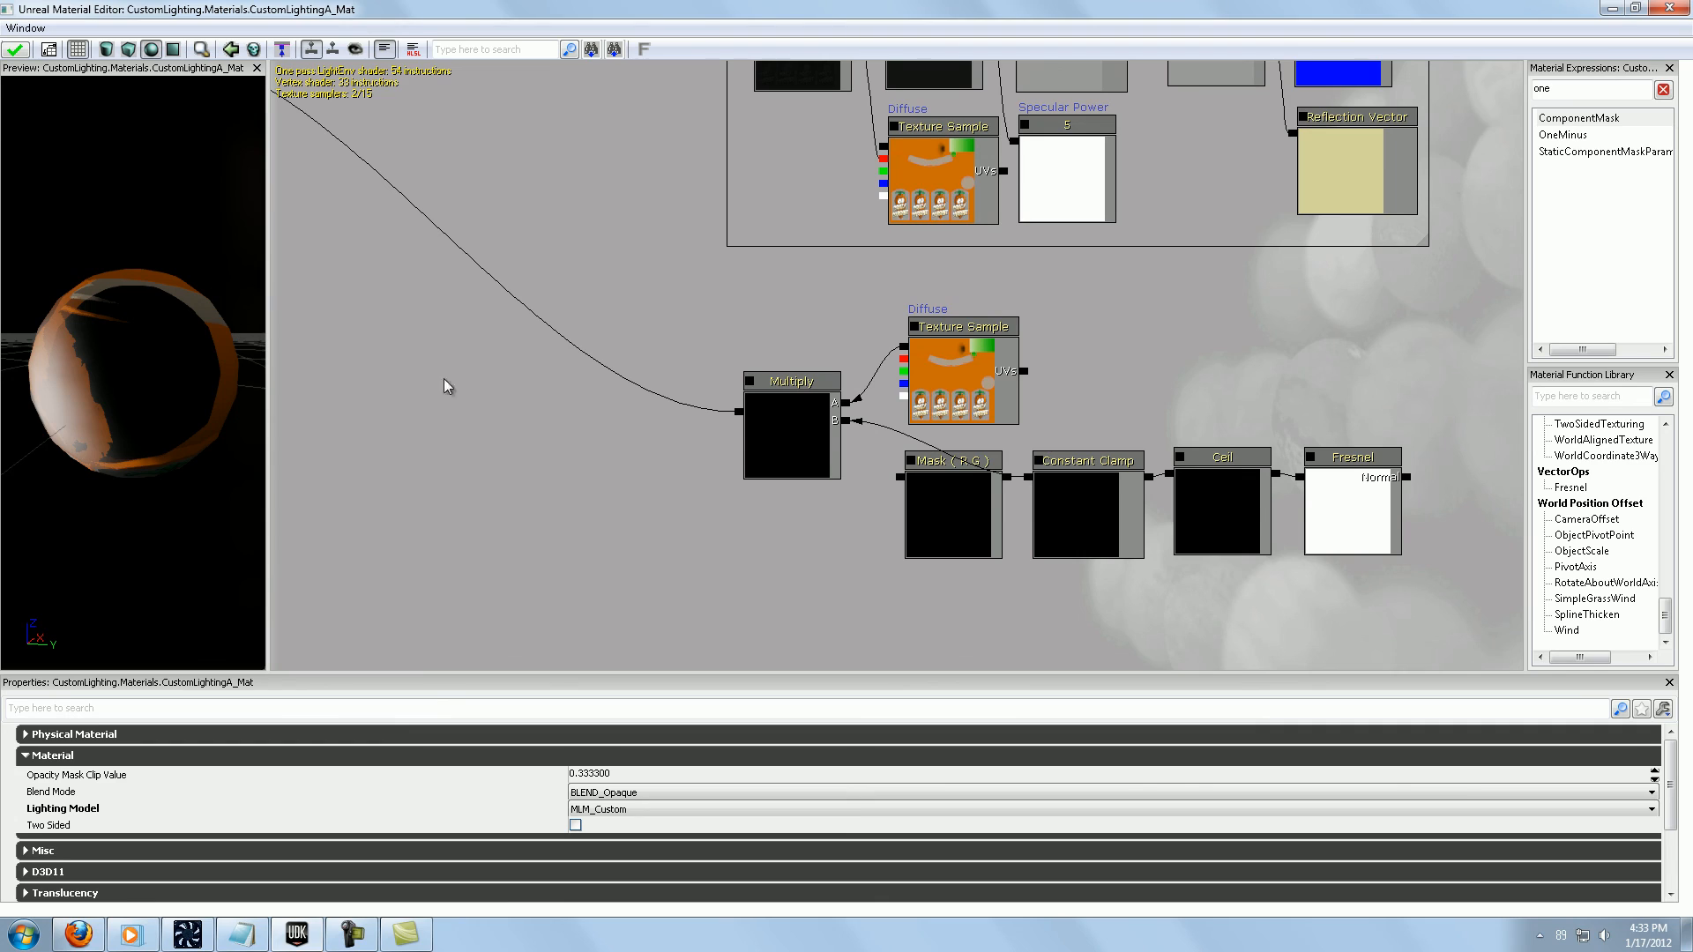
pyautogui.moveTo(1027, 481); pyautogui.dragTo(1006, 477)
pyautogui.click(988, 490)
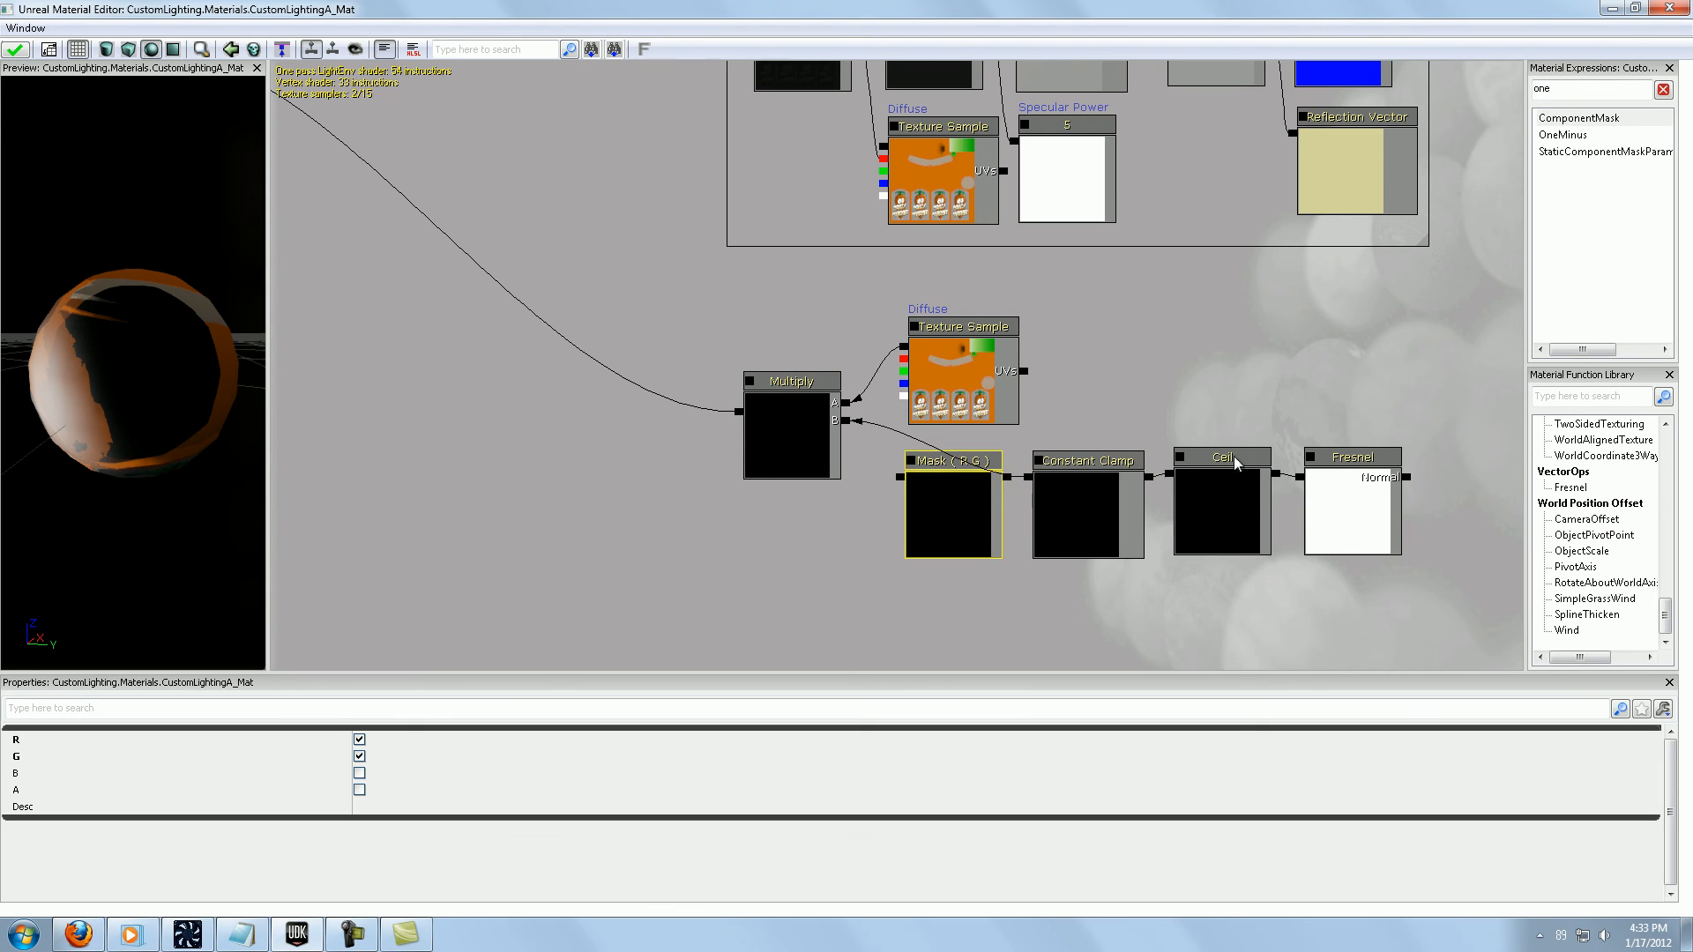
pyautogui.press('Delete')
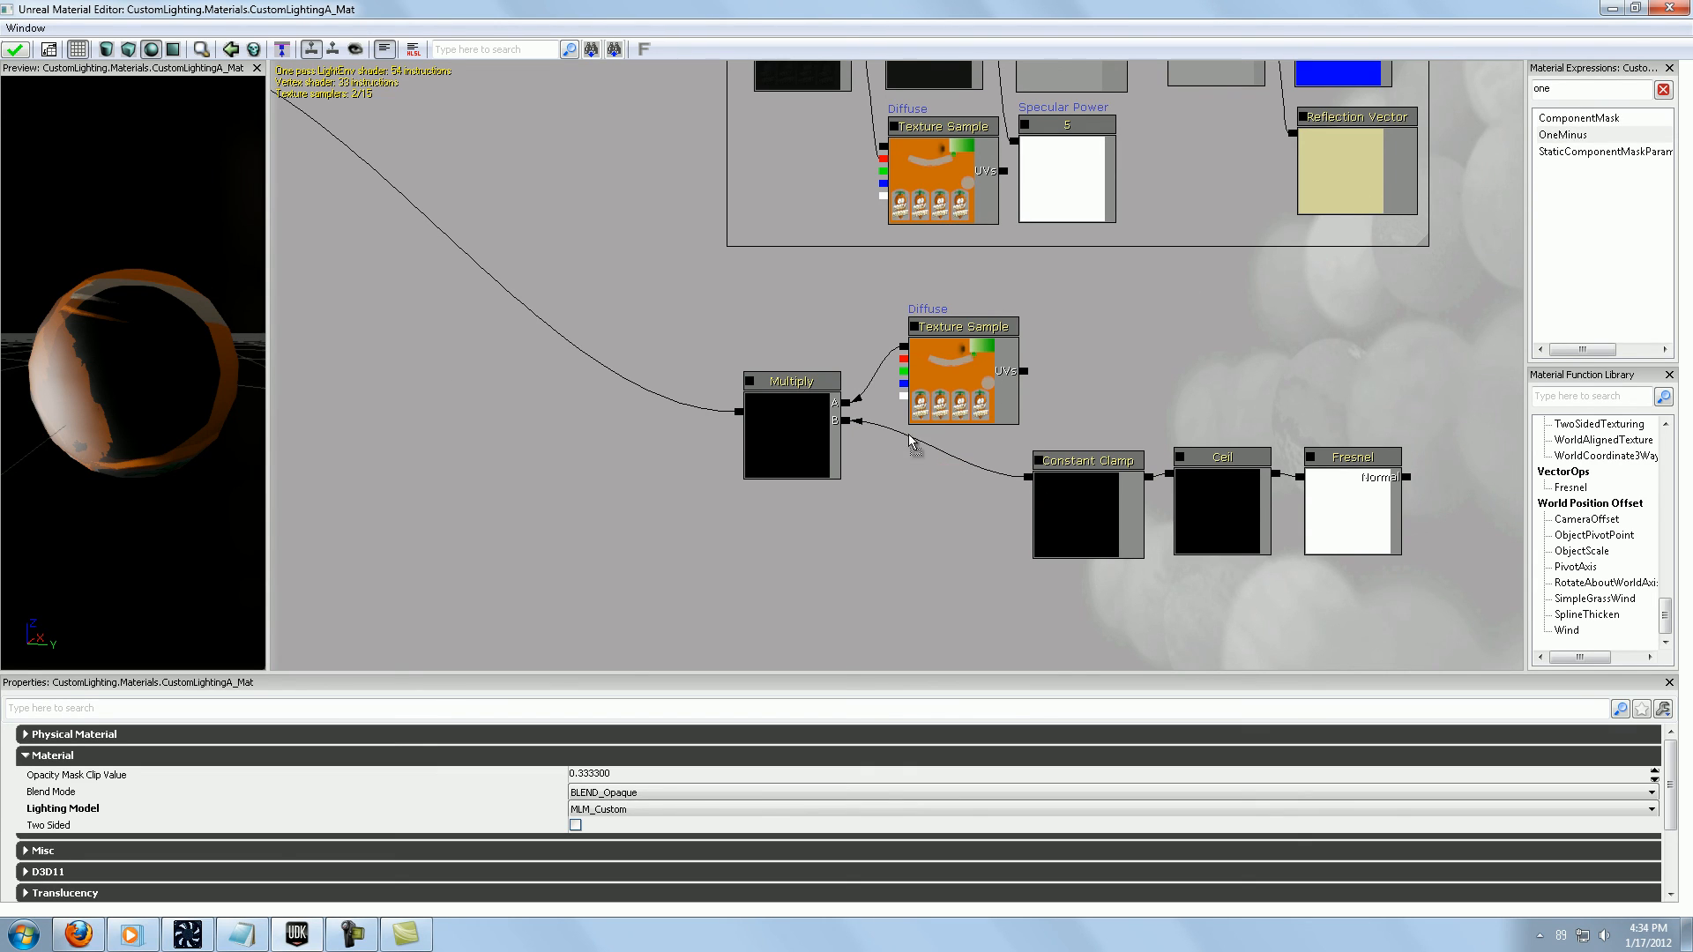
# Step: Insert a OneMinus node between the Constant Clamp and the Multiply's B input, and close the material editor with the changes applied
pyautogui.moveTo(939, 494); pyautogui.dragTo(1008, 477)
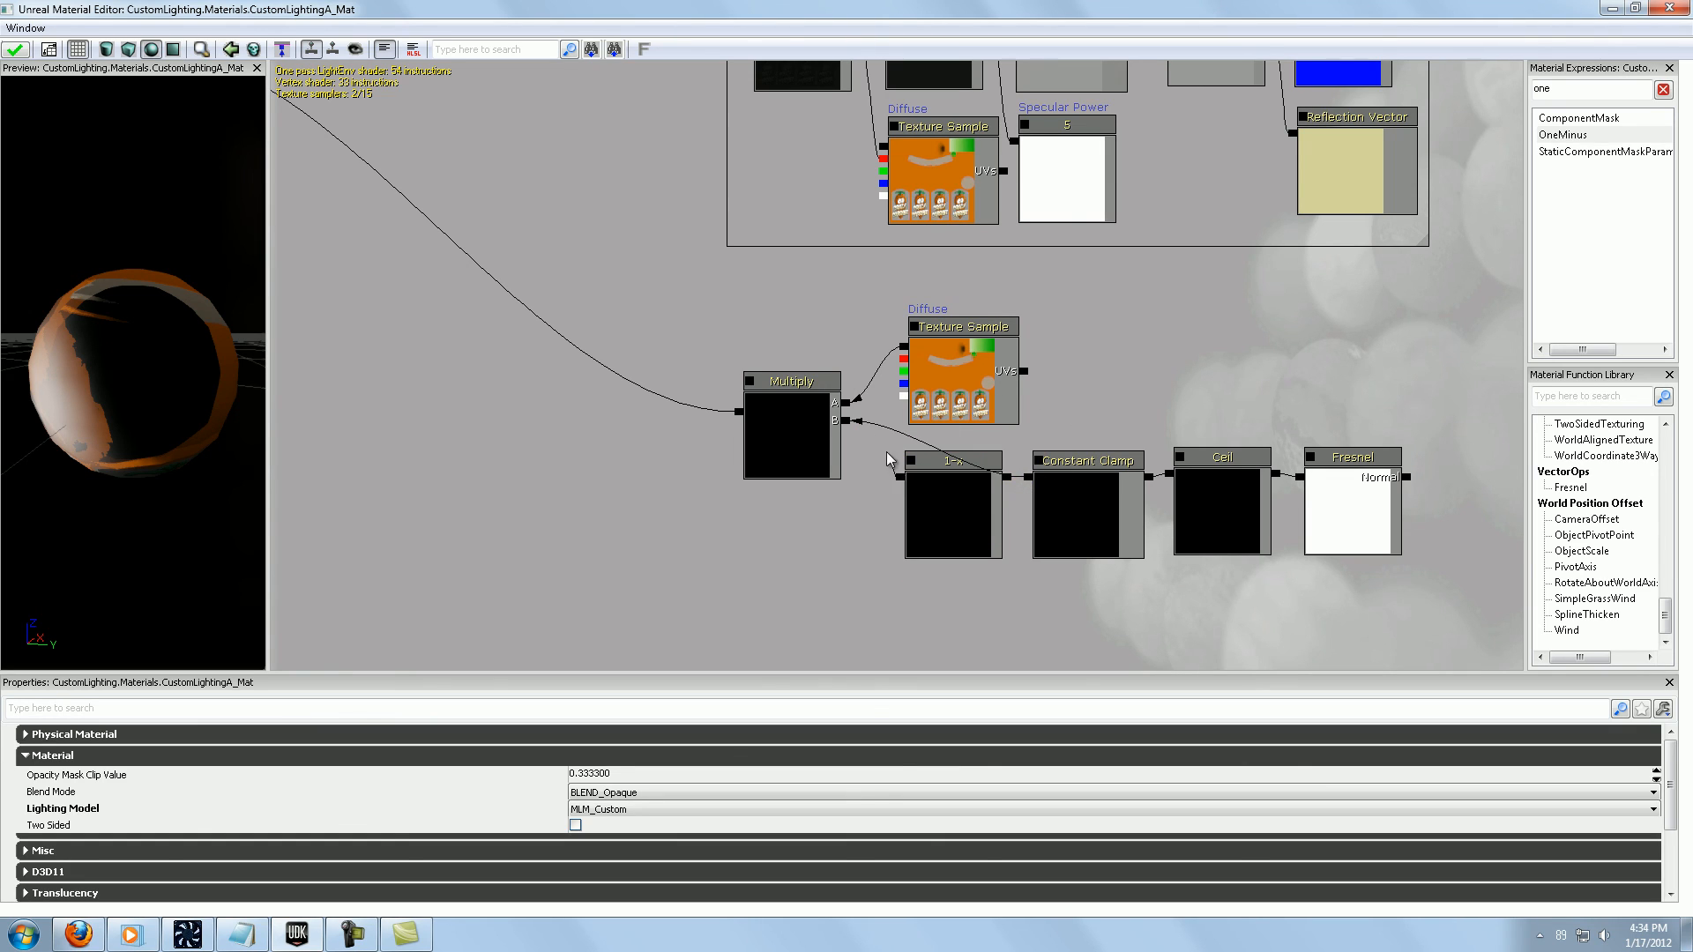
pyautogui.moveTo(215, 412)
pyautogui.mouseDown()
pyautogui.moveTo(114, 540)
pyautogui.moveTo(201, 394)
pyautogui.mouseUp()
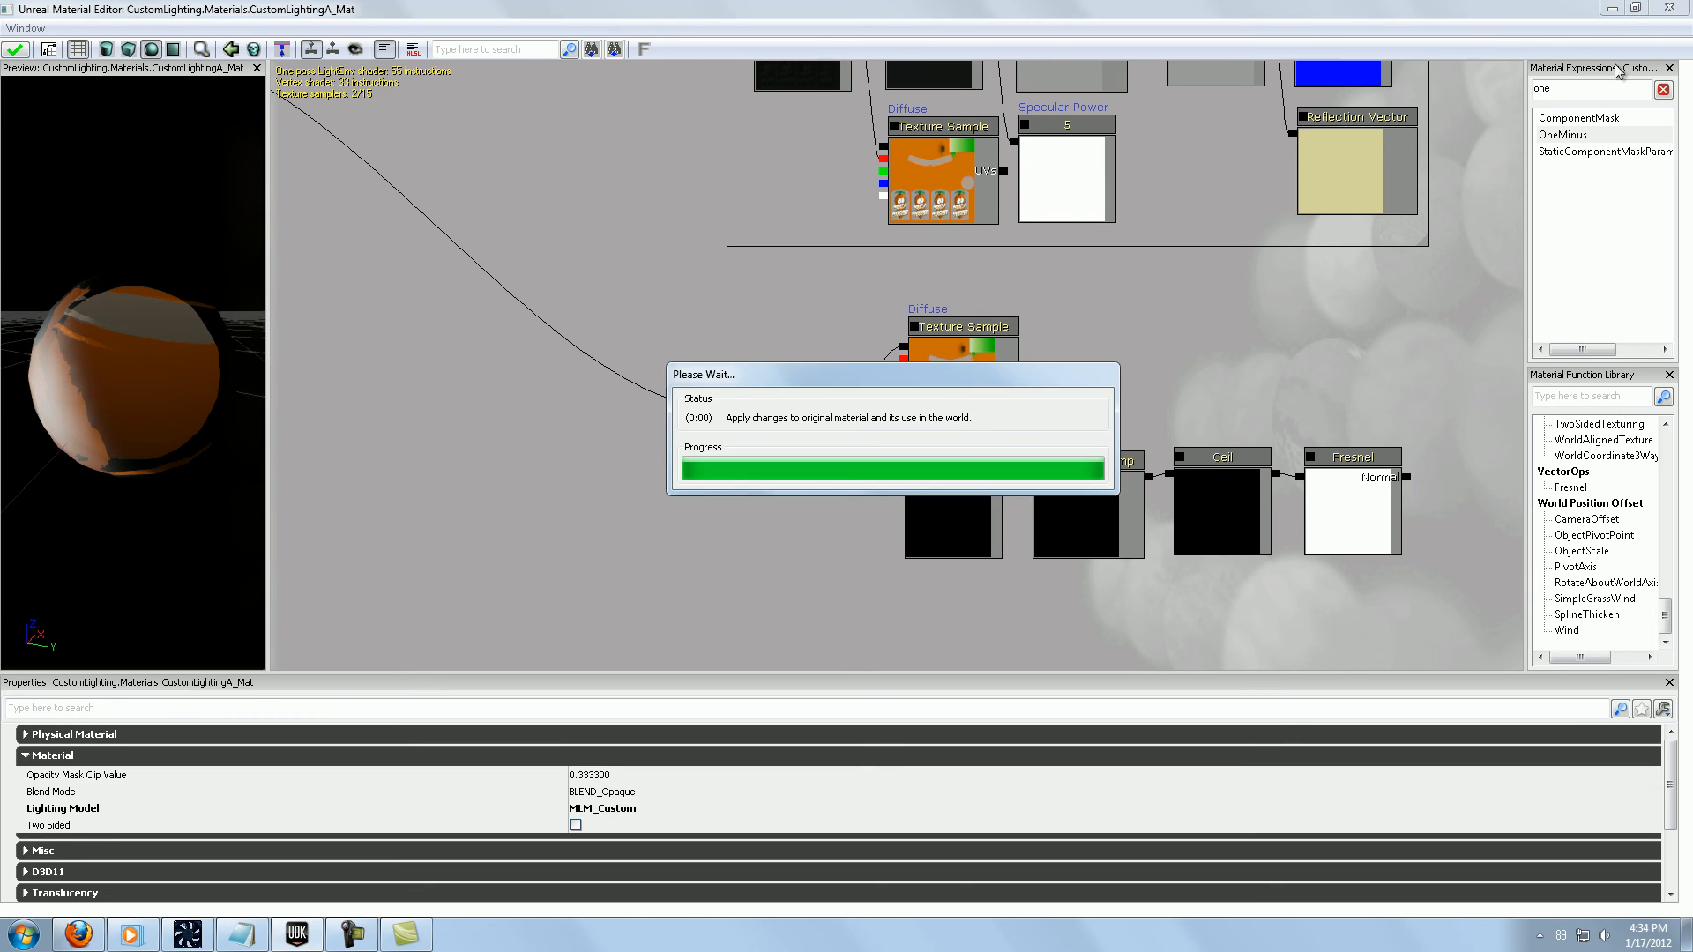
pyautogui.click(1669, 8)
# Step: Move around the level in the play preview to examine the custom lighting on the carrots, bottles and character model
pyautogui.moveTo(723, 422); pyautogui.dragTo(746, 379, button='right')
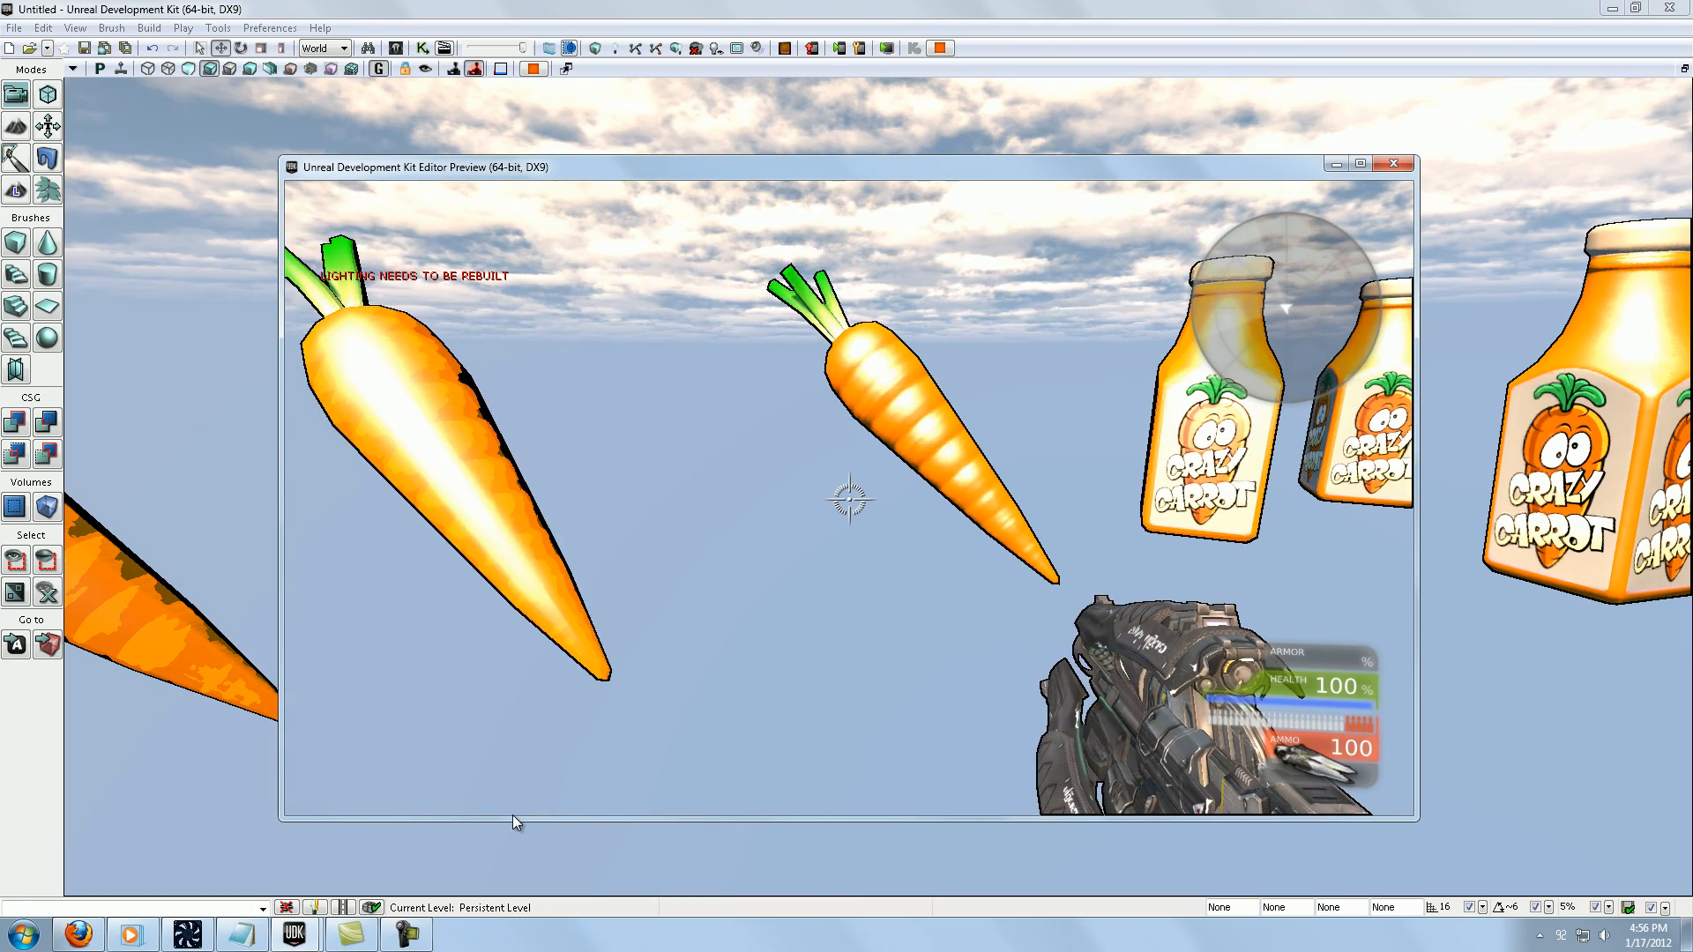
pyautogui.press('a')
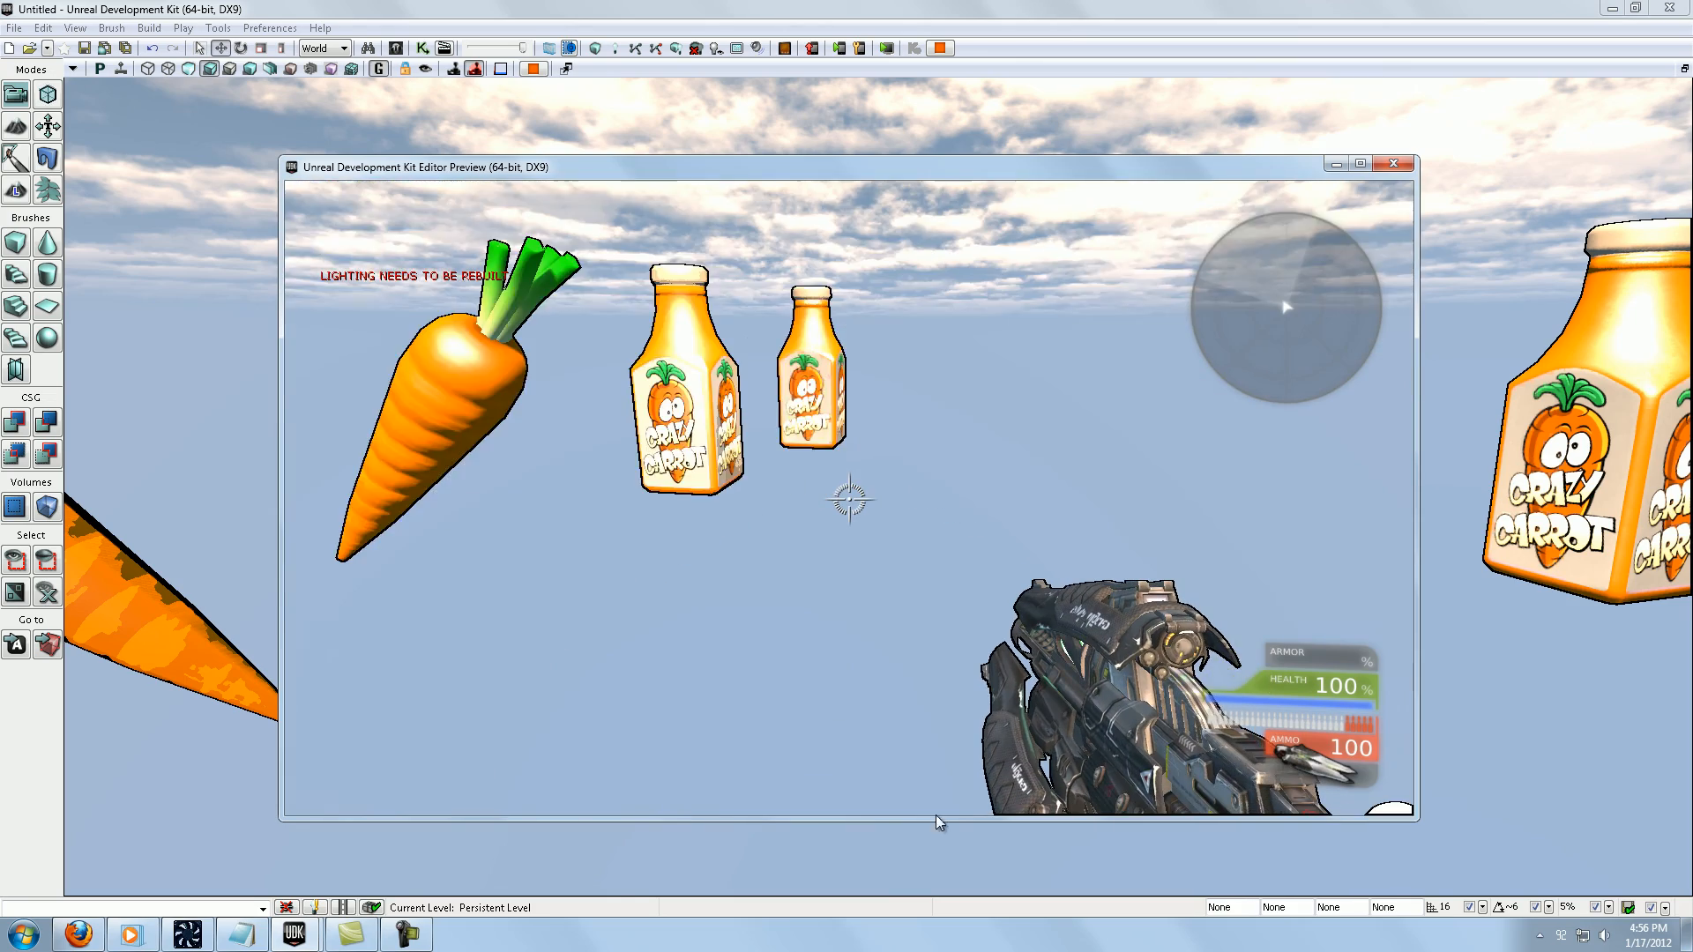
pyautogui.press('space')
pyautogui.press('d')
pyautogui.press('space')
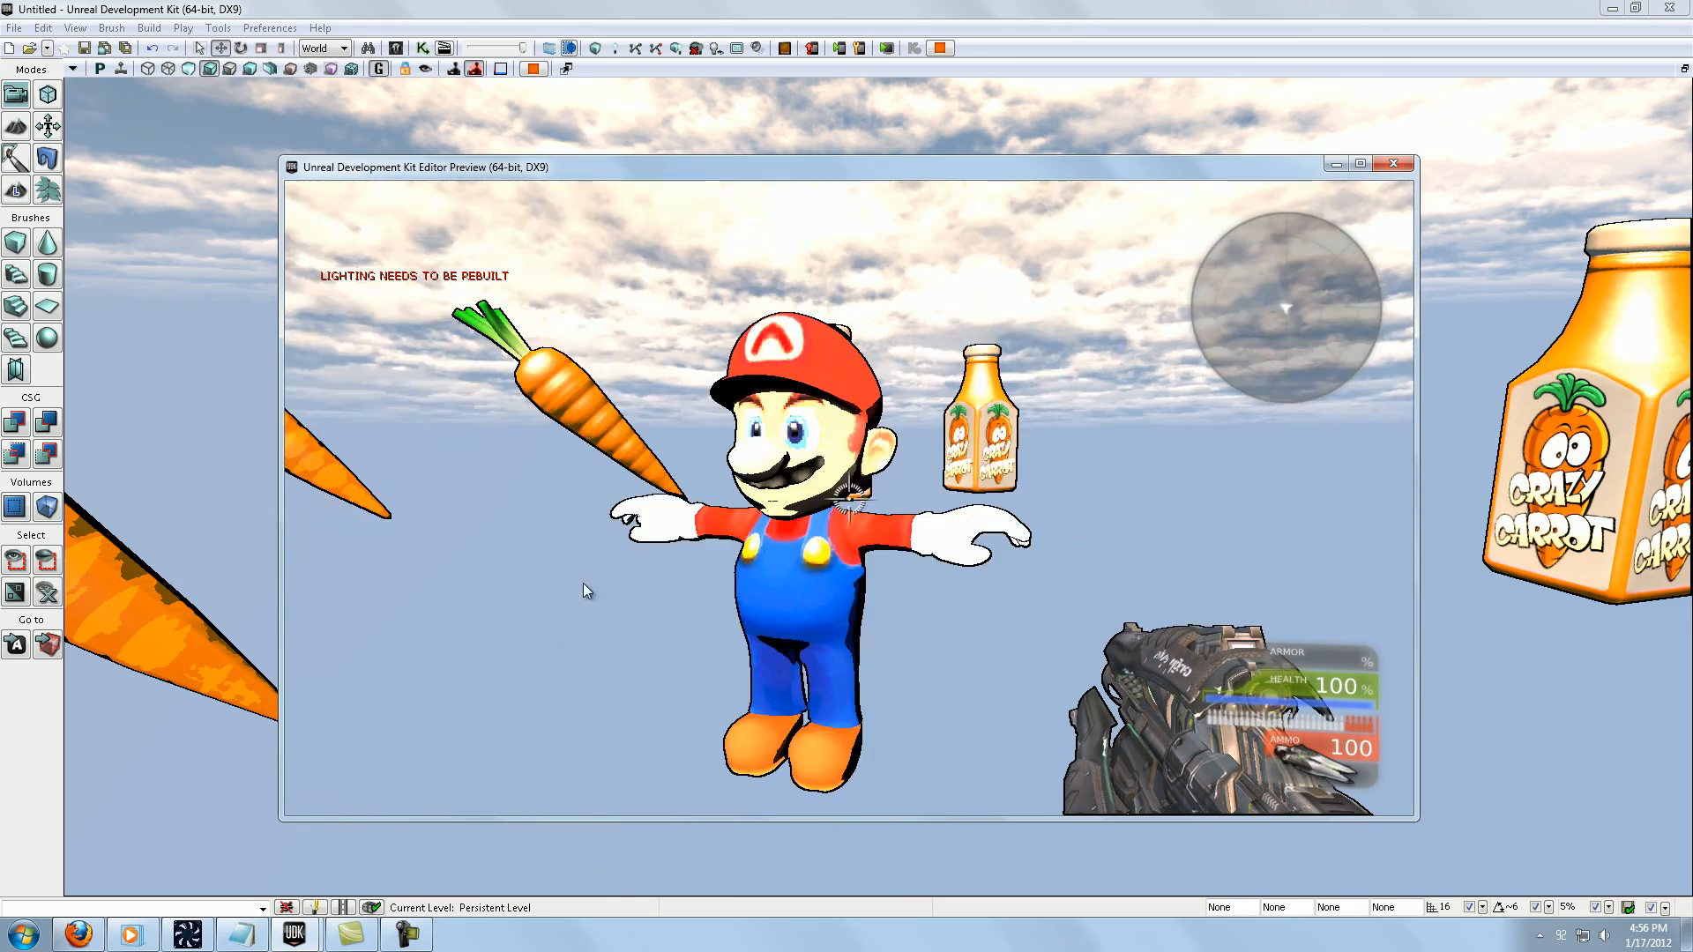